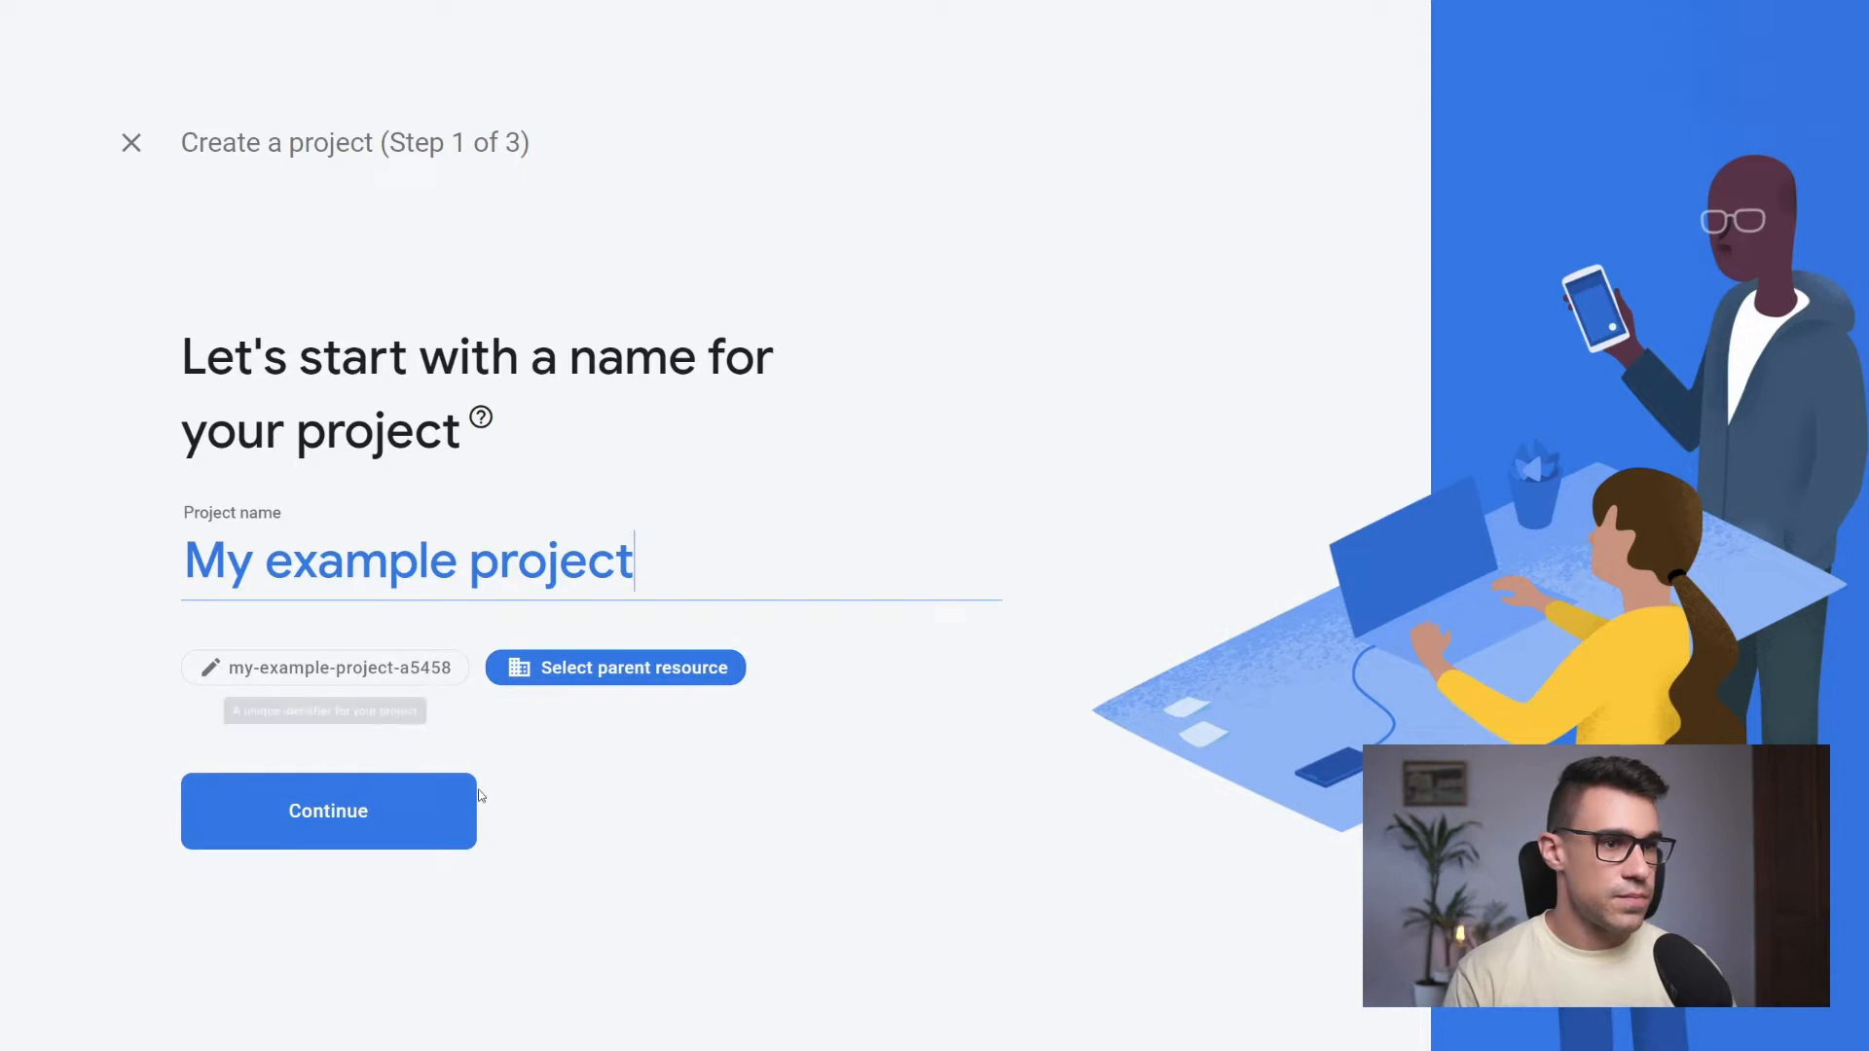
Create the Firebase project "My example project" with Google Analytics disabled
click(429, 808)
scroll(488, 525, down, 1)
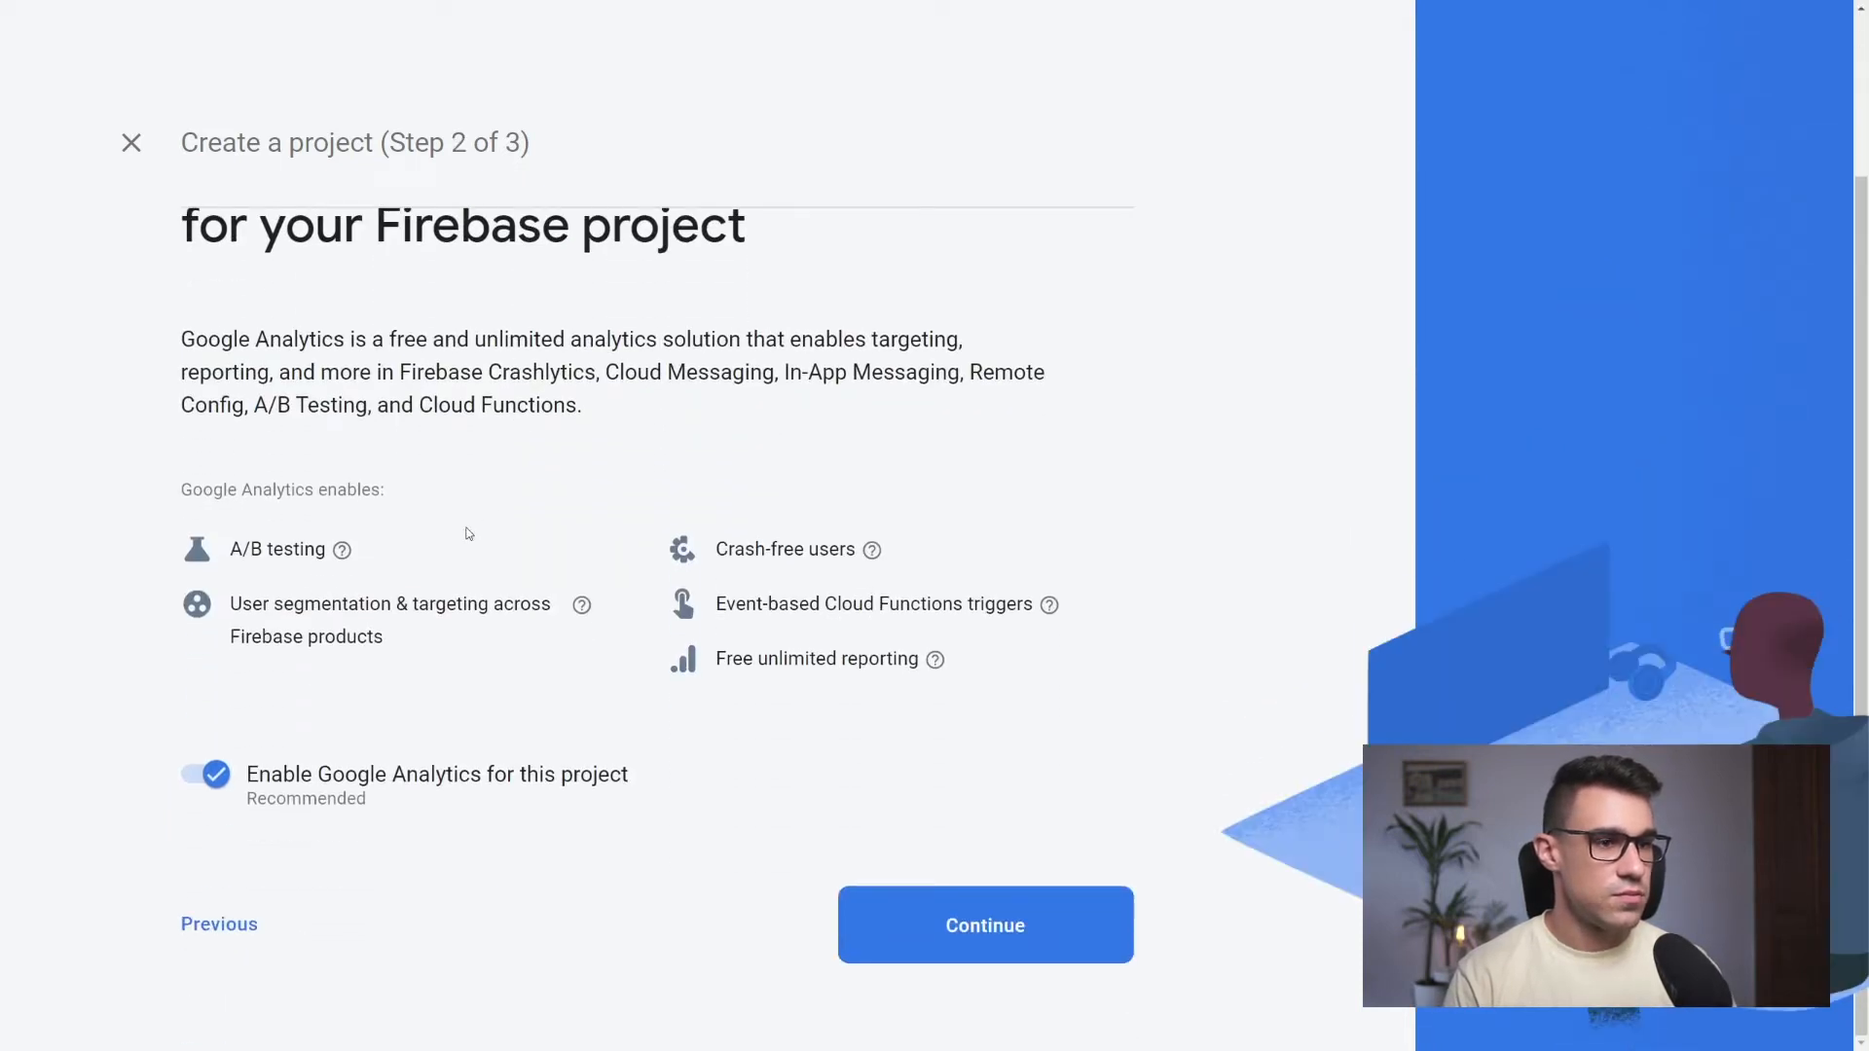
click(216, 776)
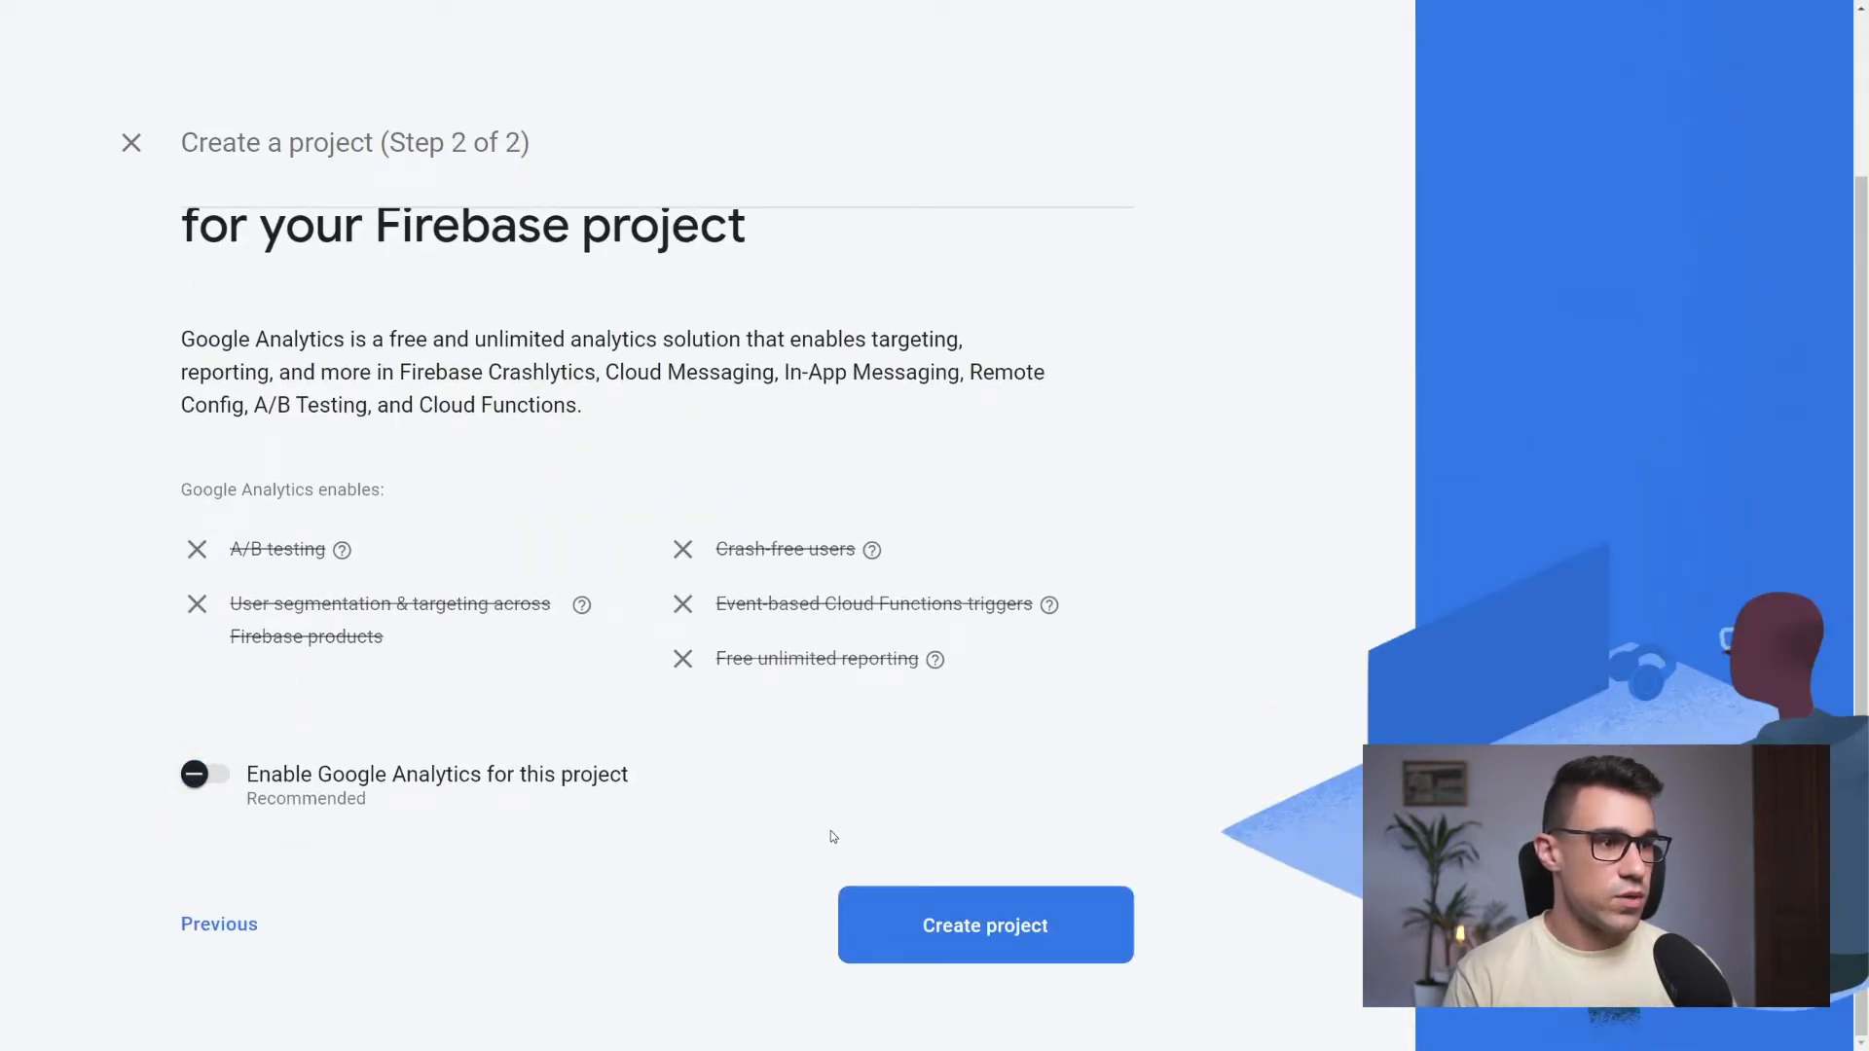
click(974, 927)
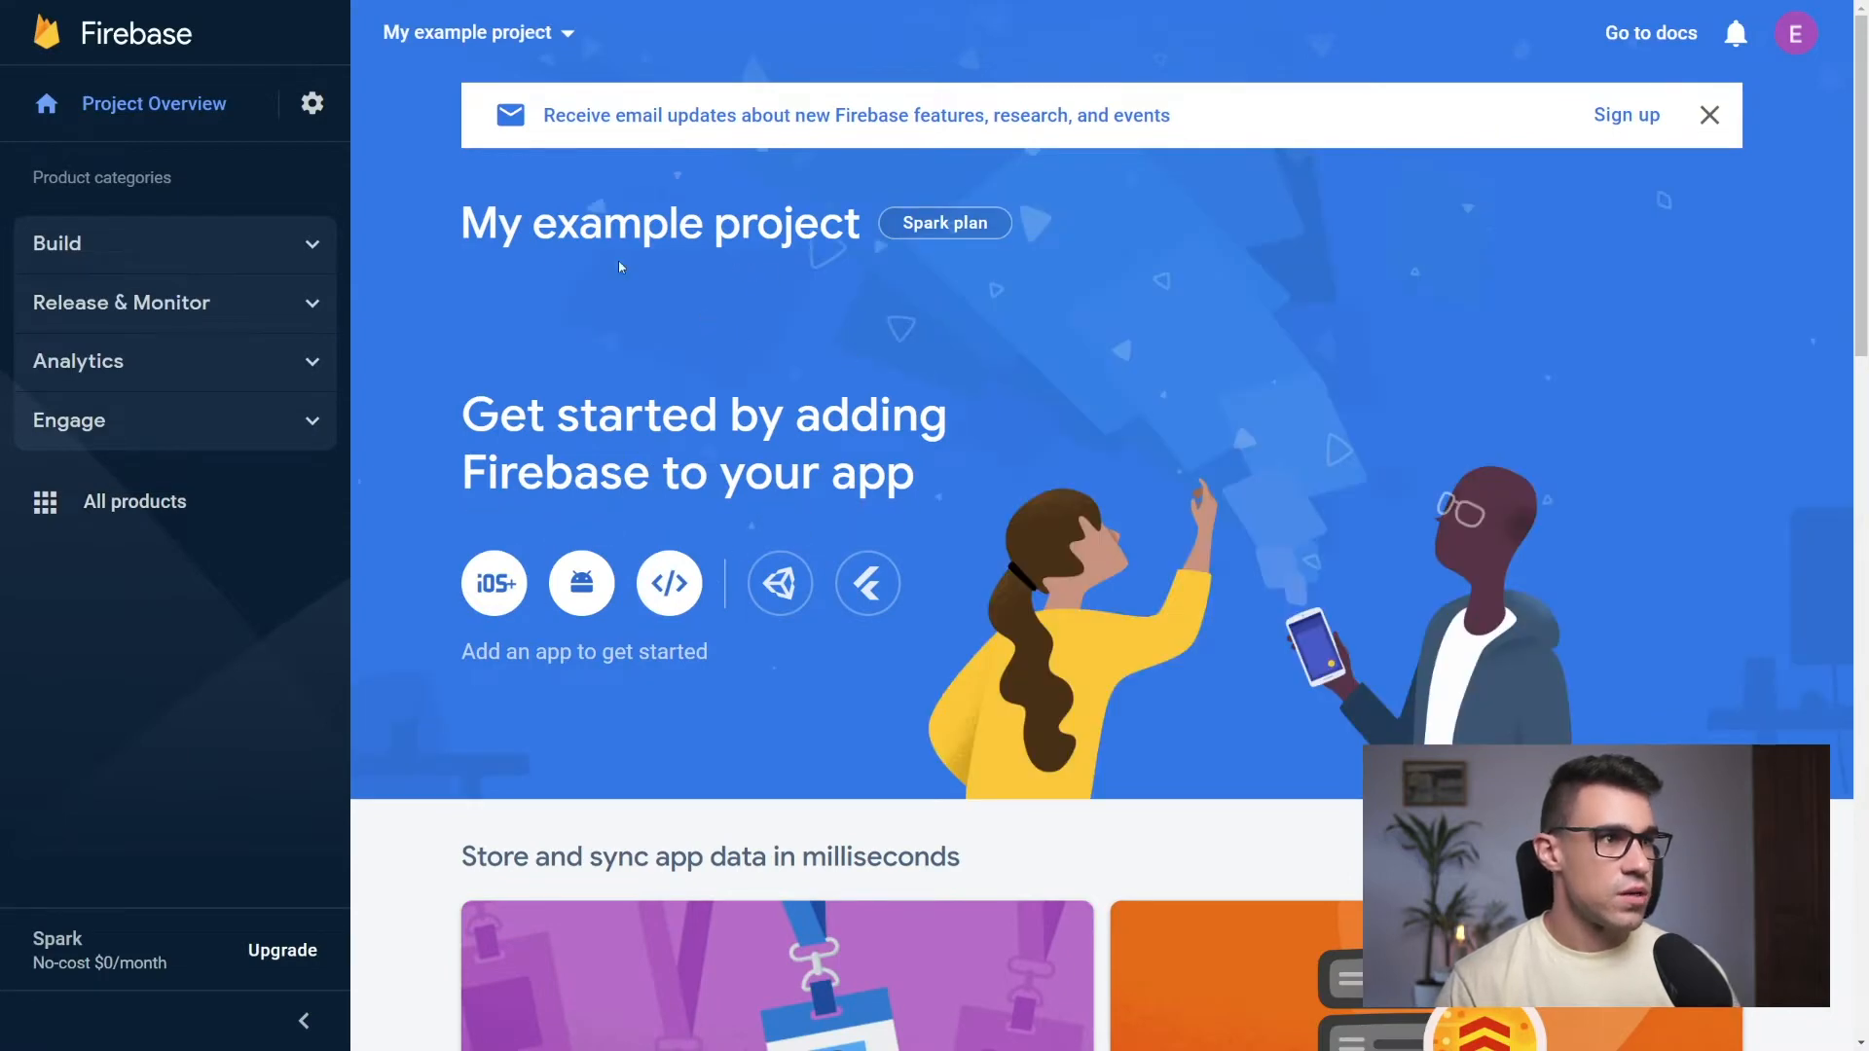
Set up Authentication for the project and enable the Email/Password sign-in provider, leaving Email link off
click(294, 242)
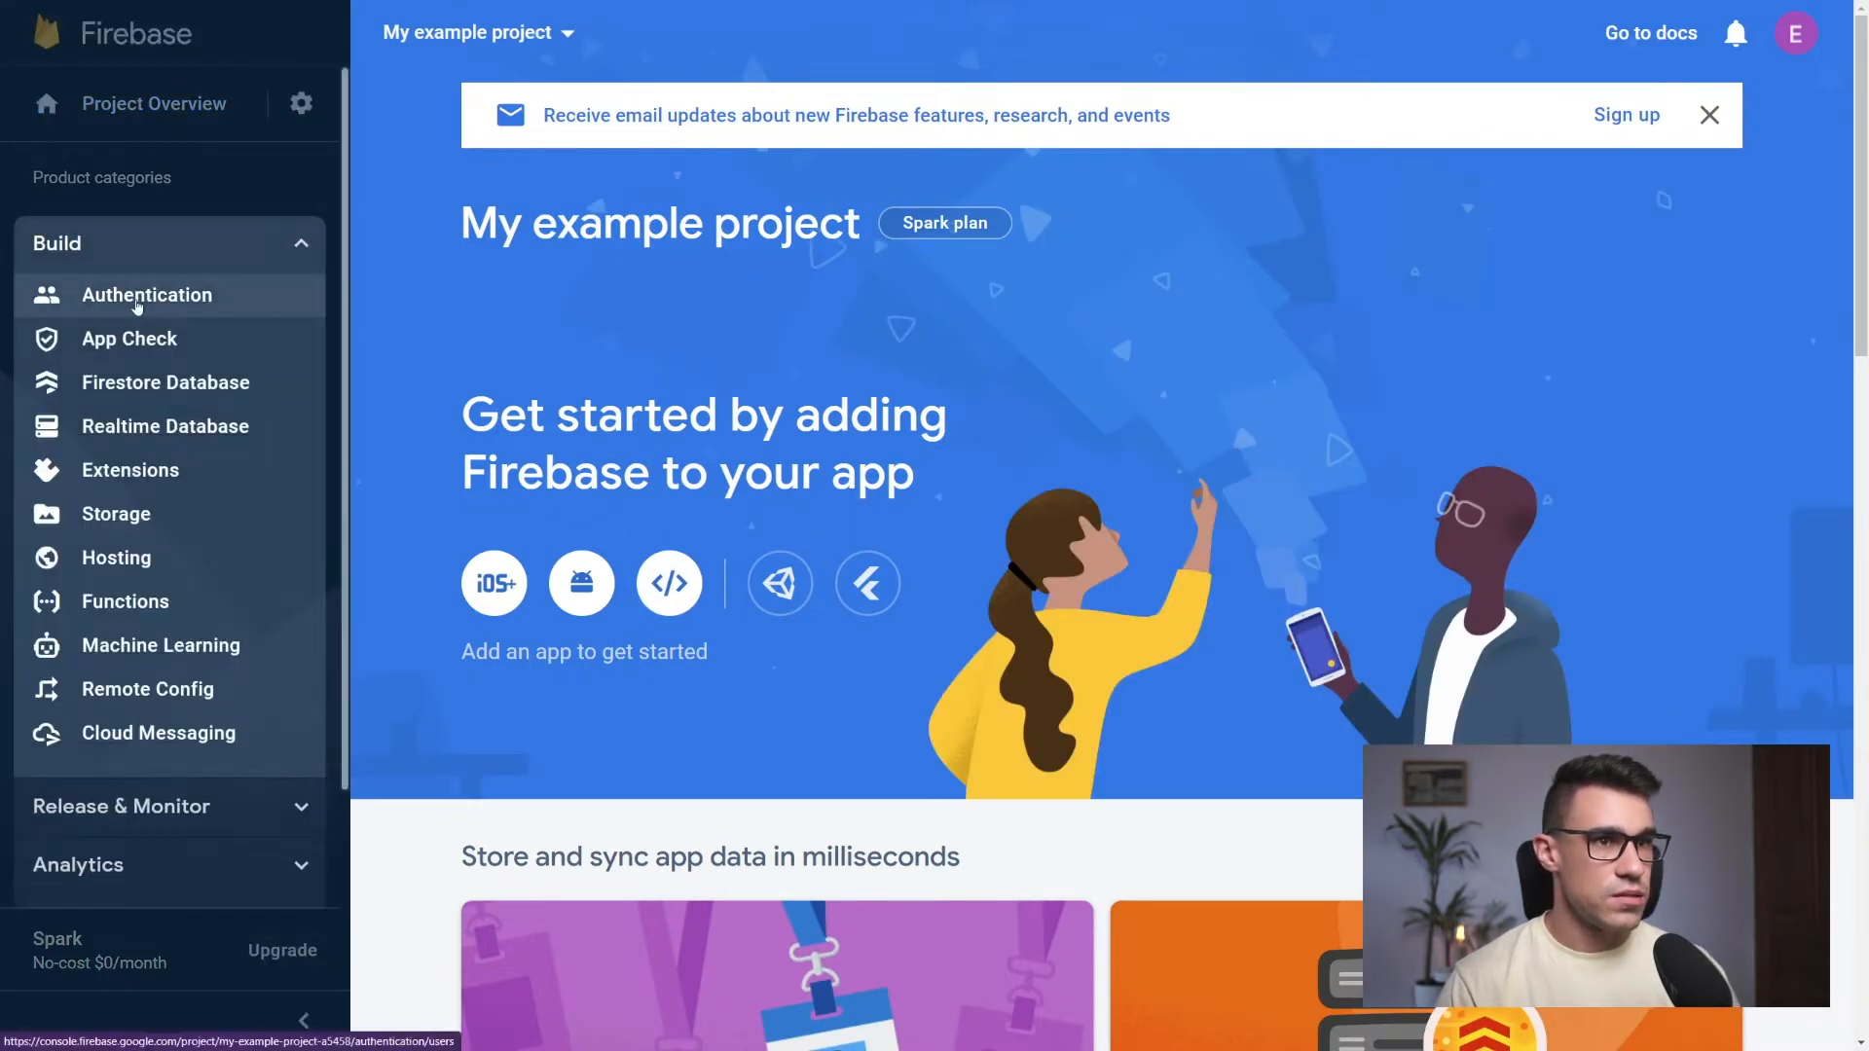
click(137, 302)
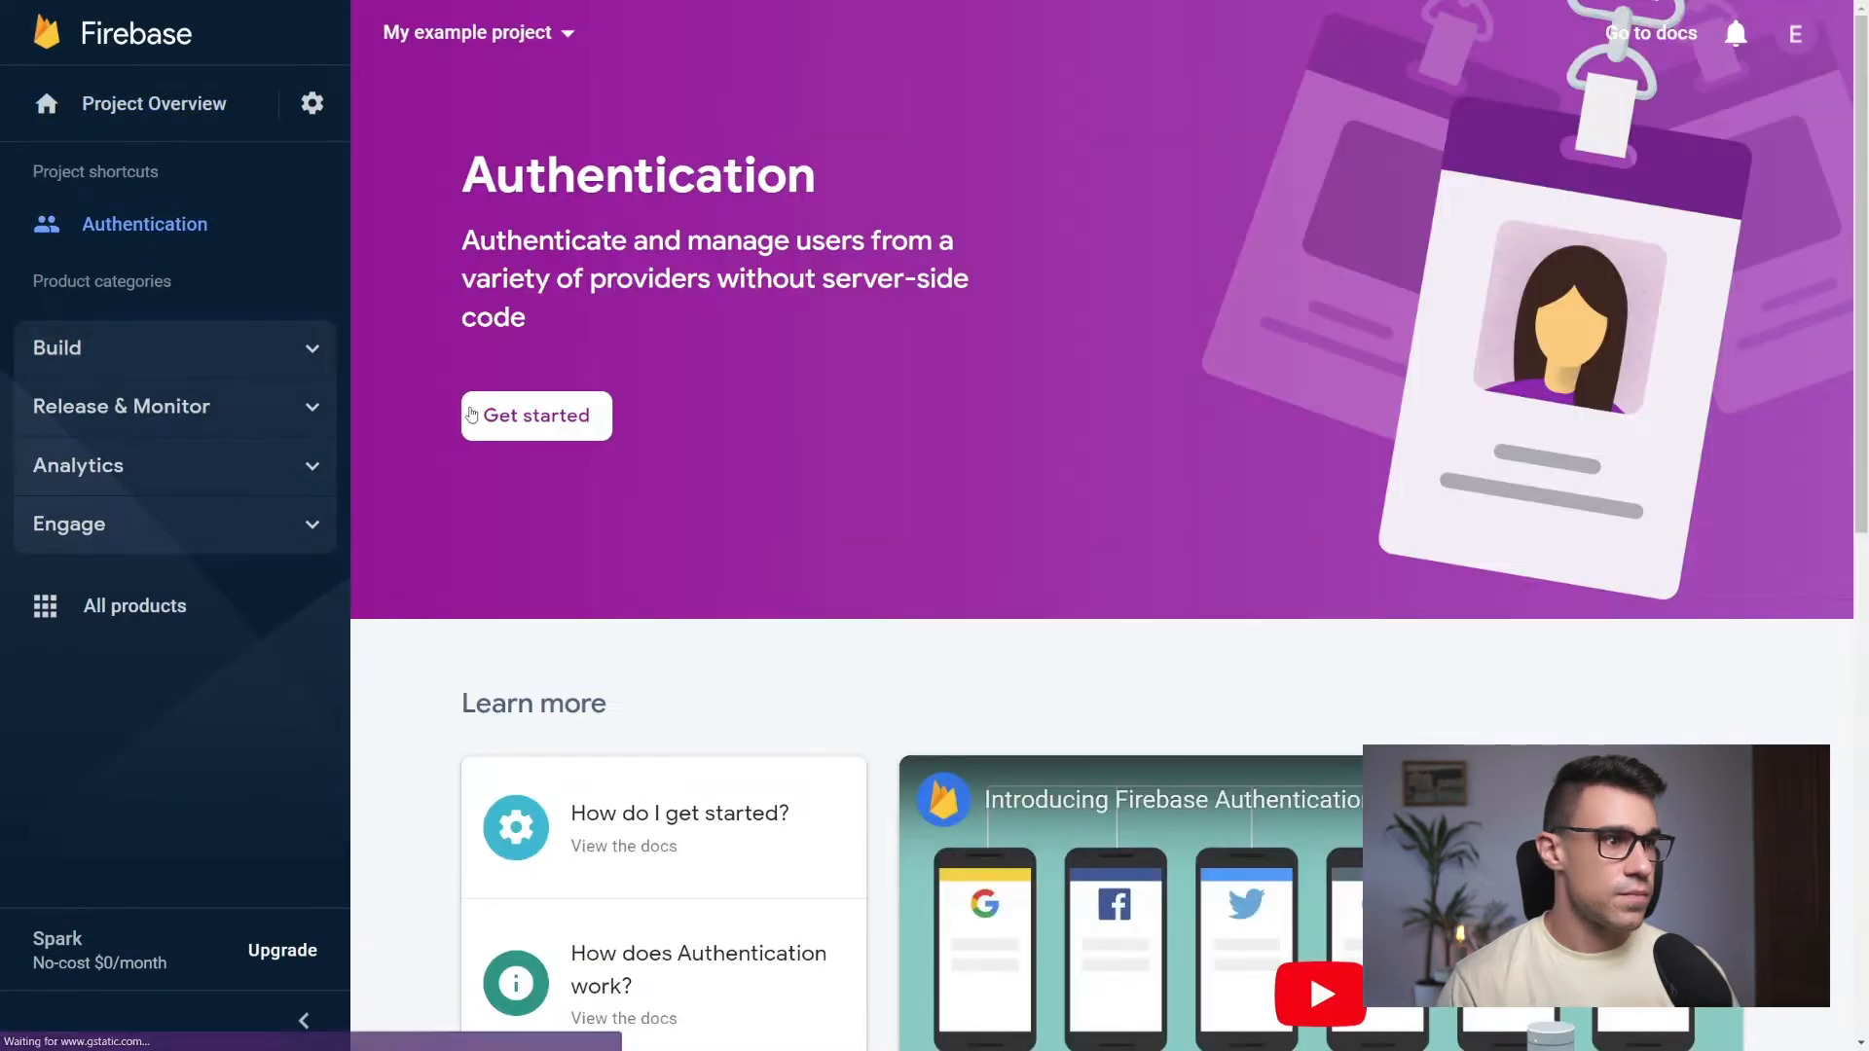
click(469, 410)
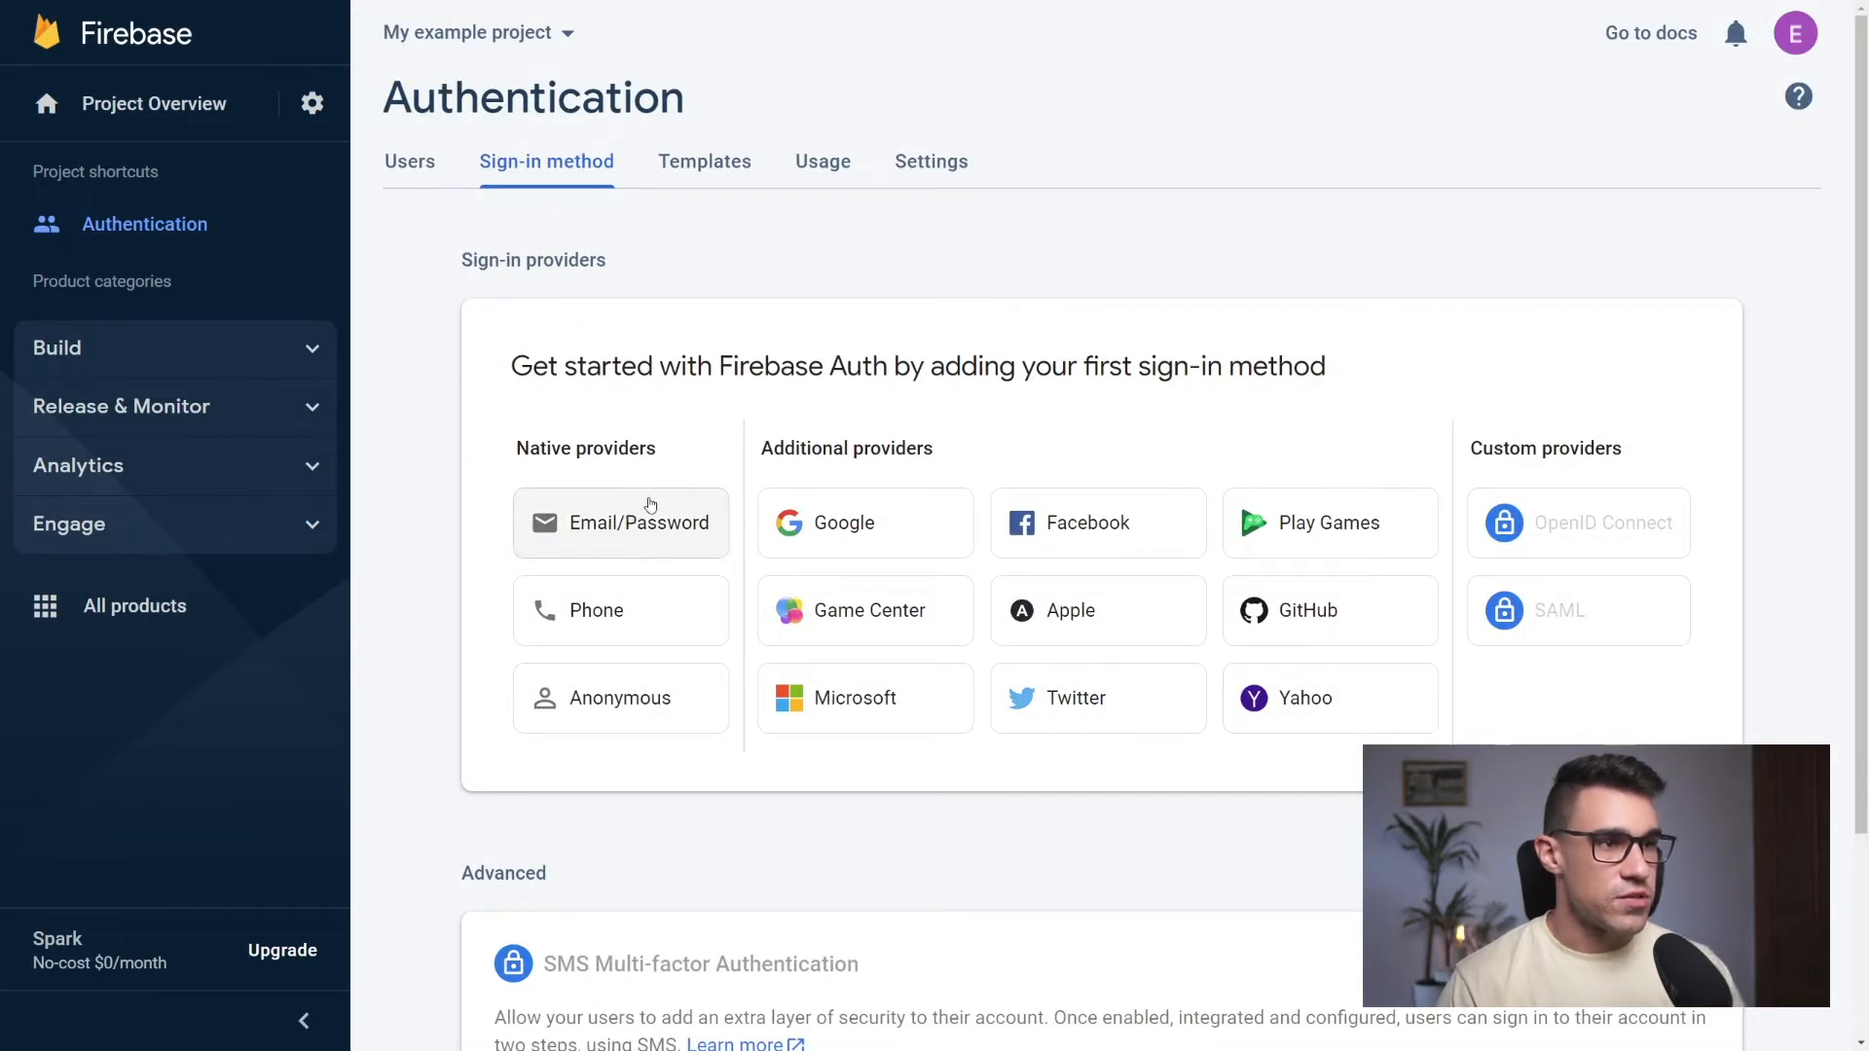
click(636, 528)
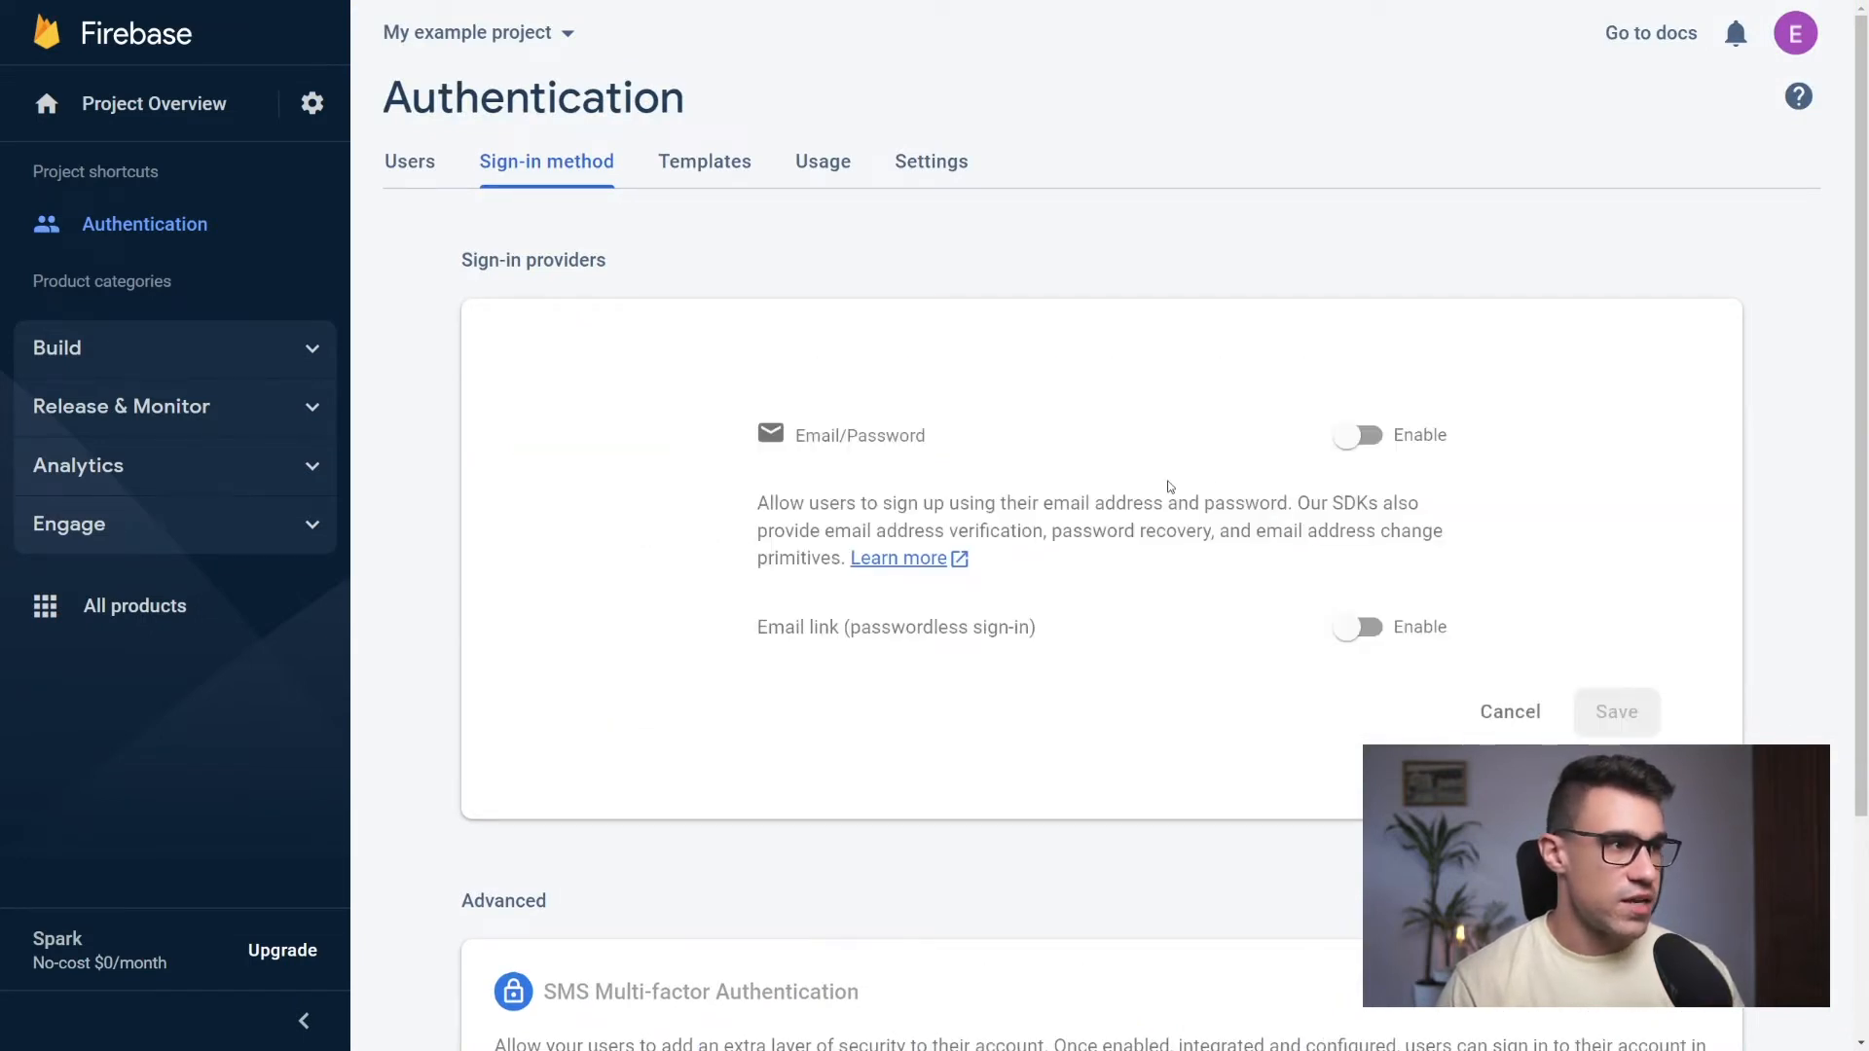
click(1358, 435)
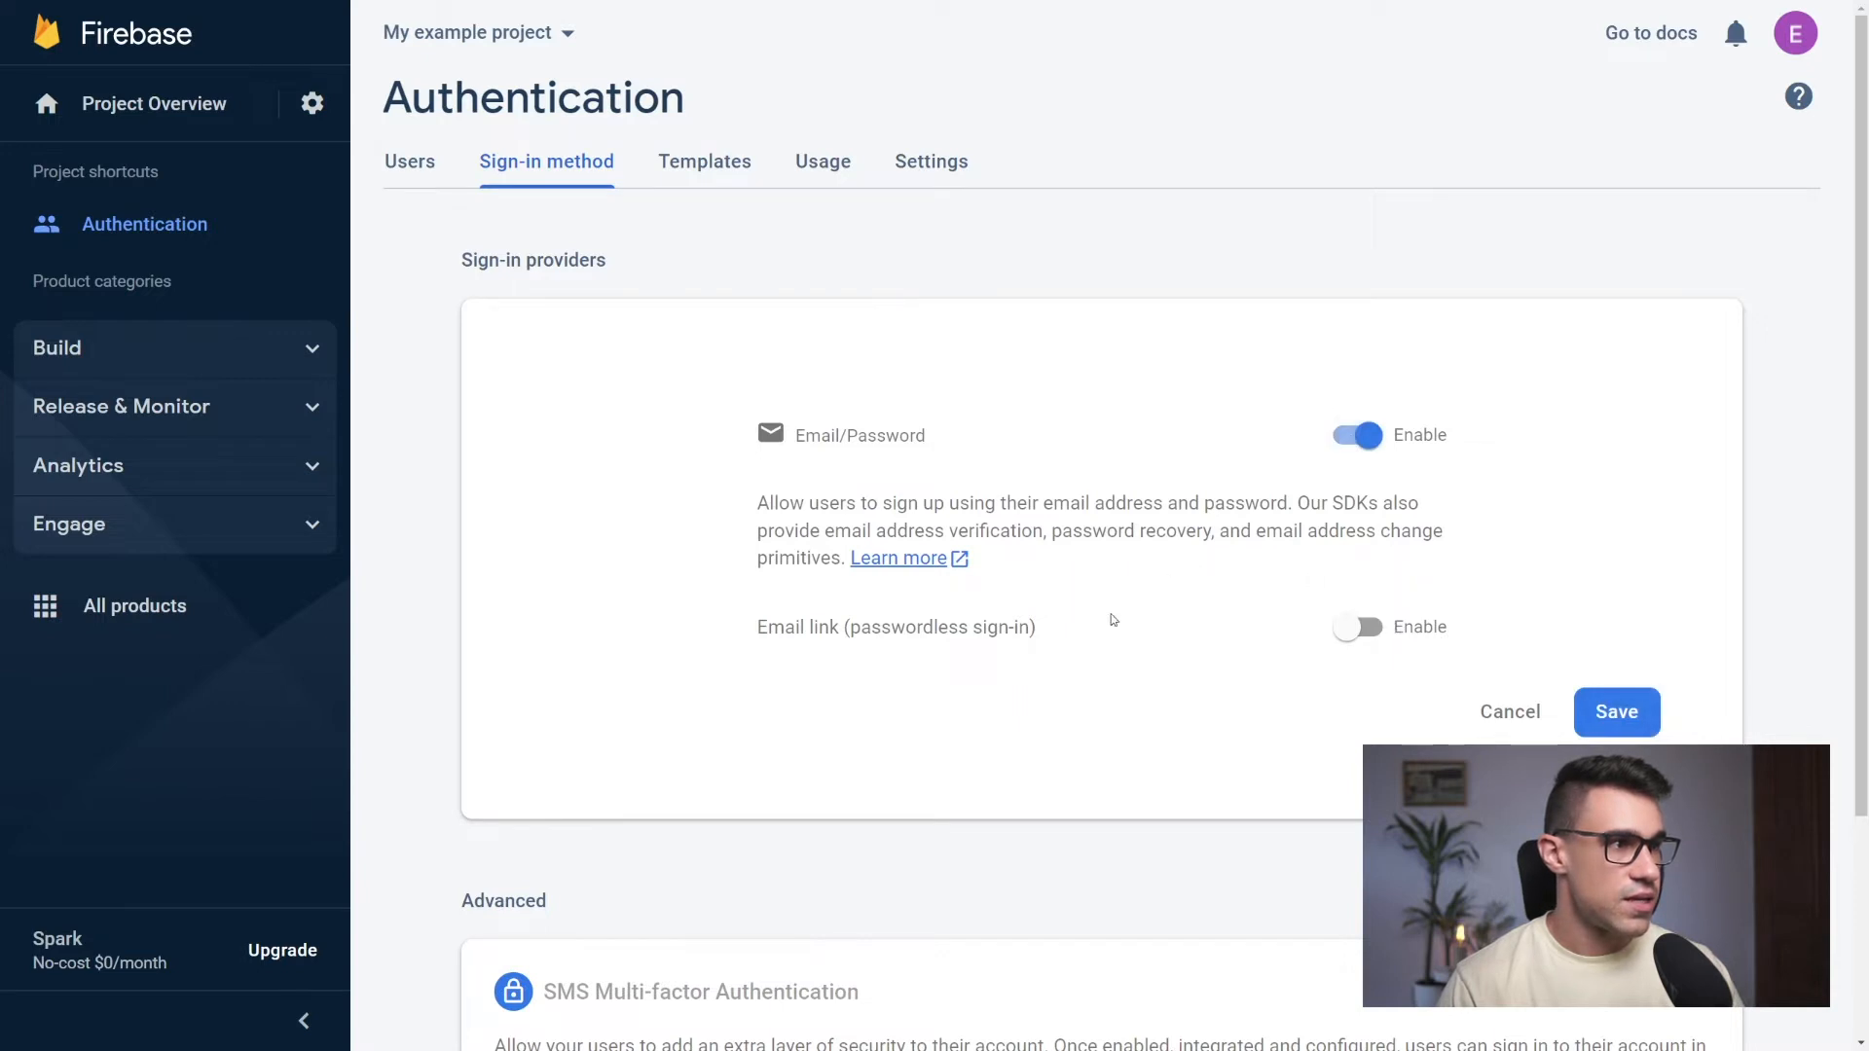
click(1620, 720)
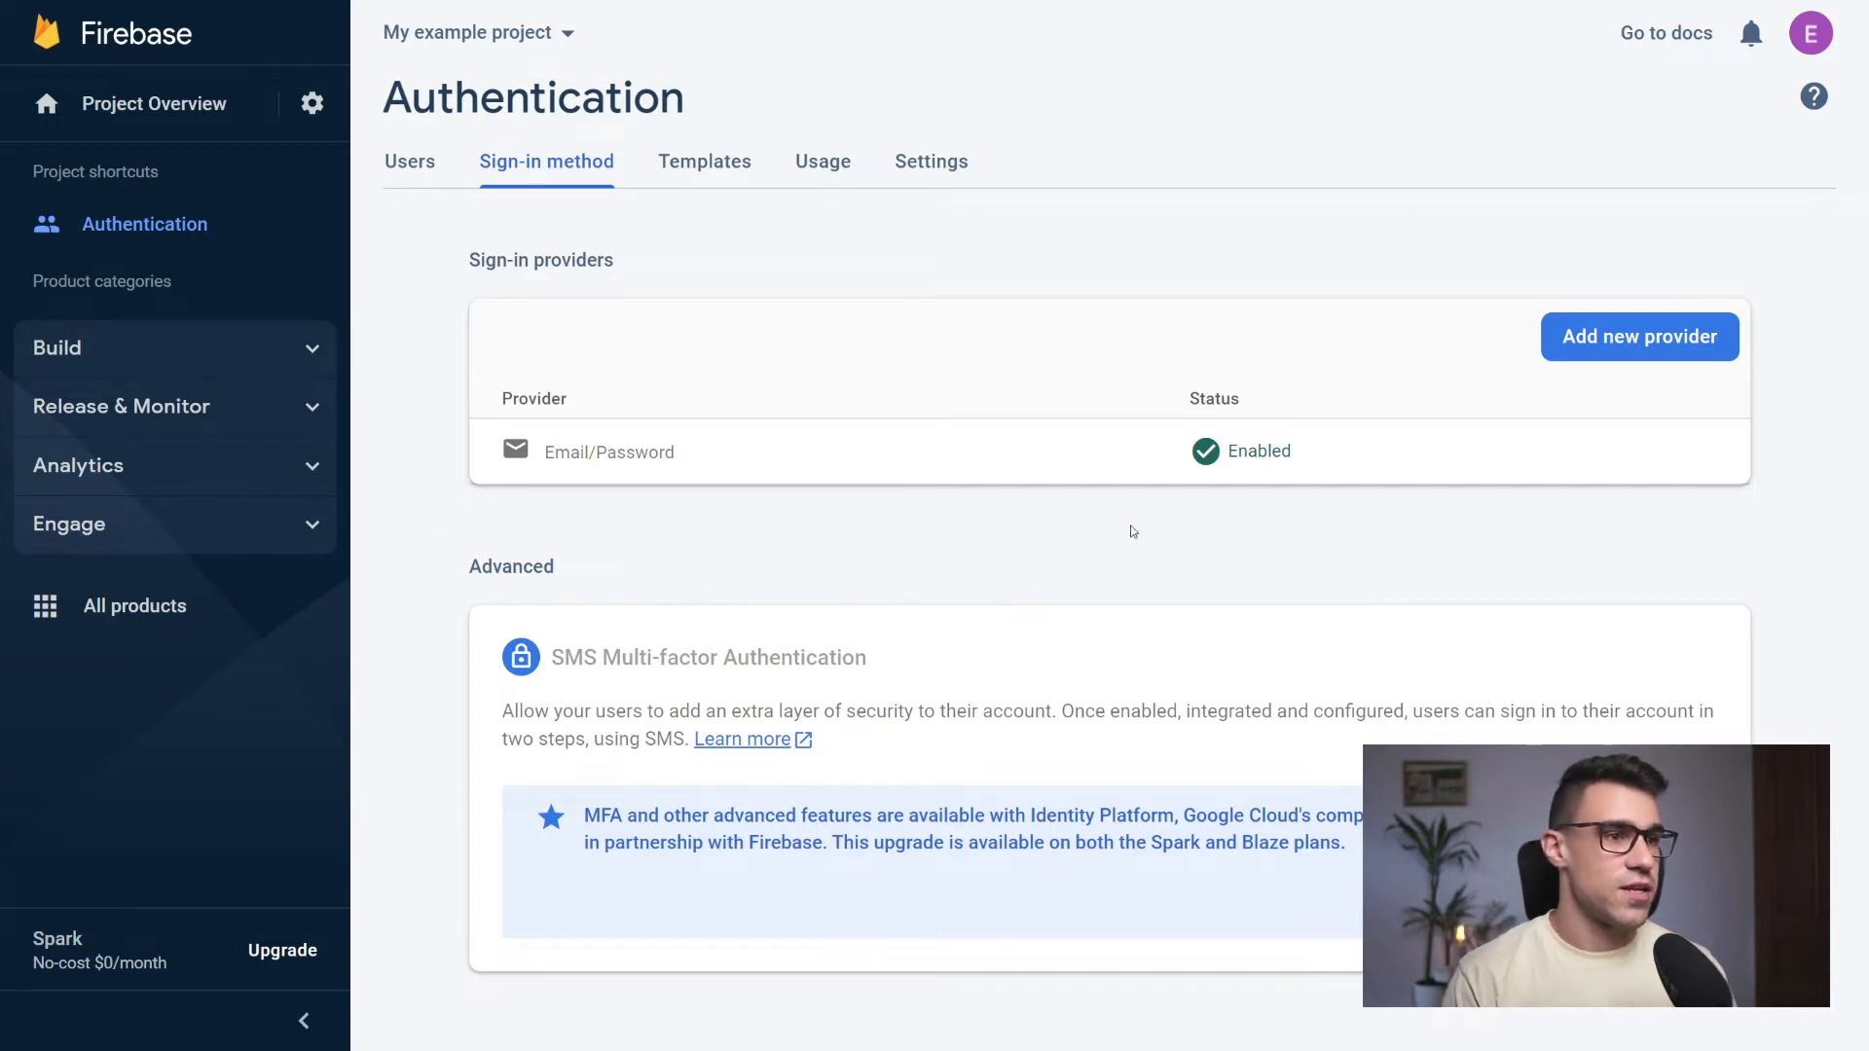
Register a web app with the nickname "My web app" from the project settings, without Firebase Hosting
click(312, 102)
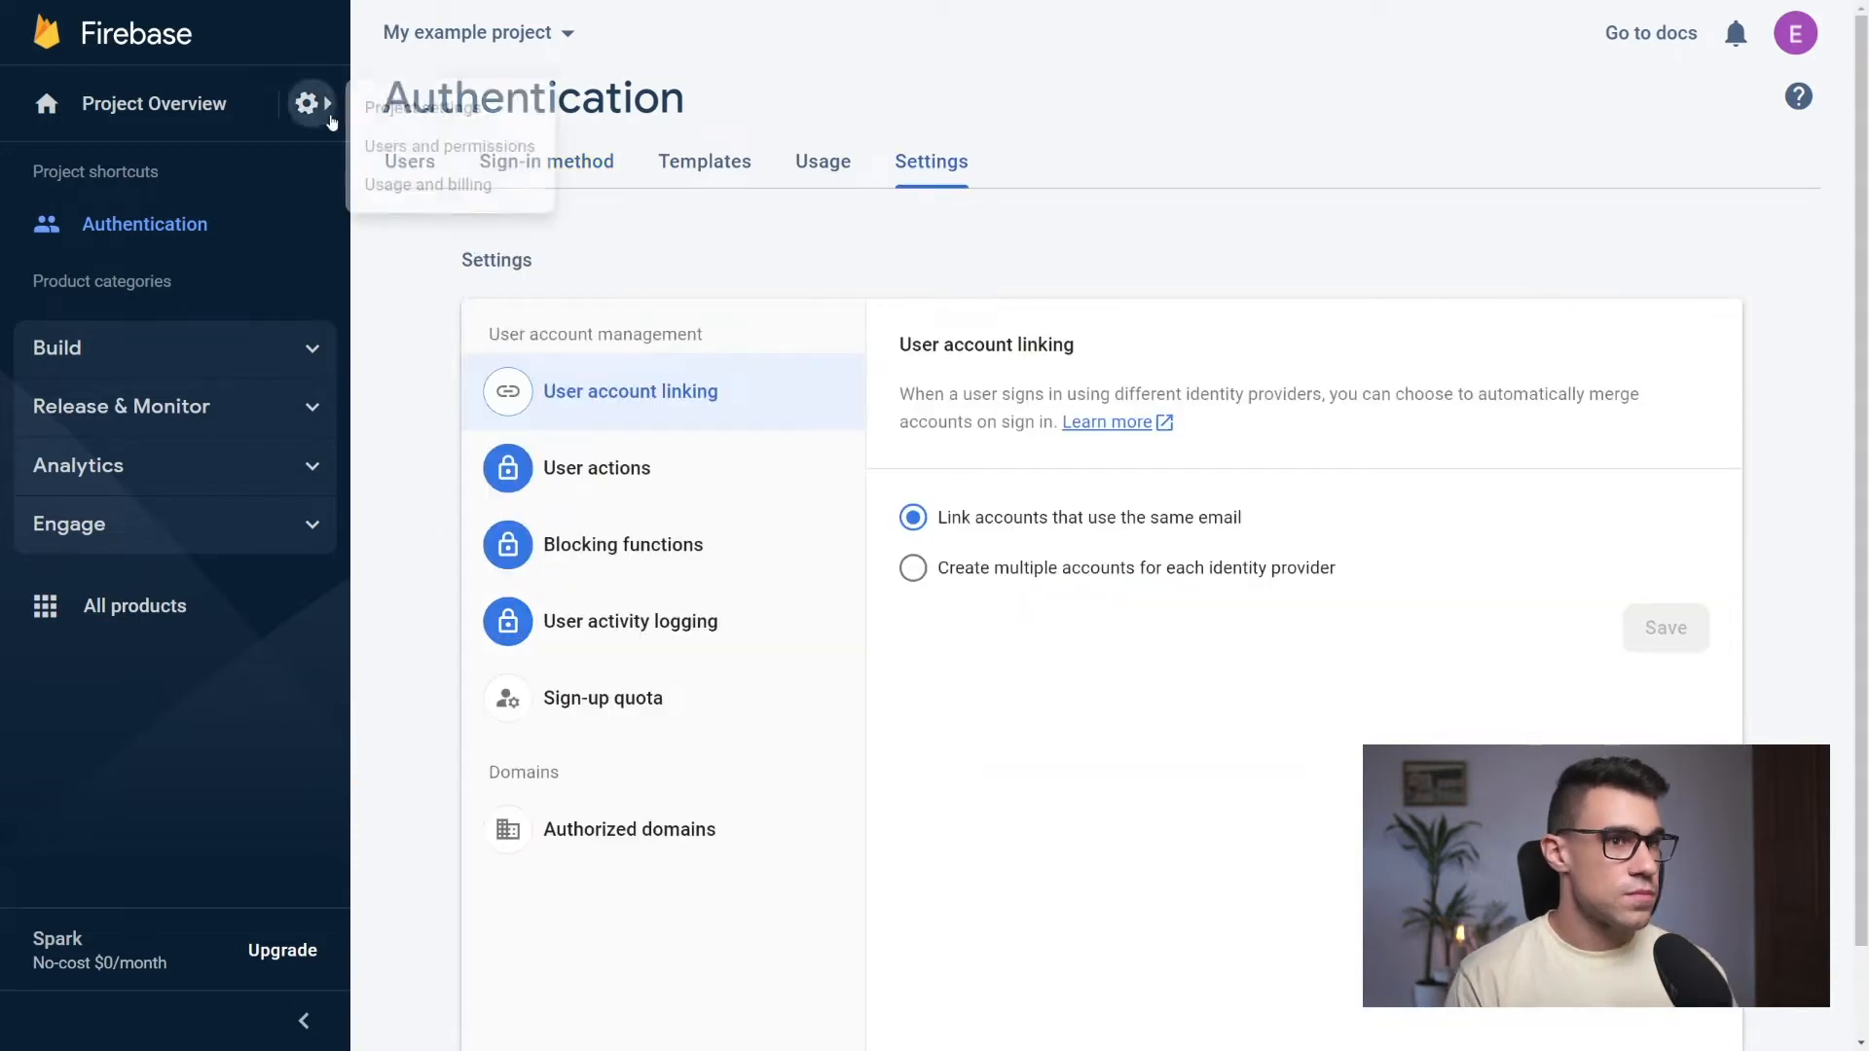
click(428, 113)
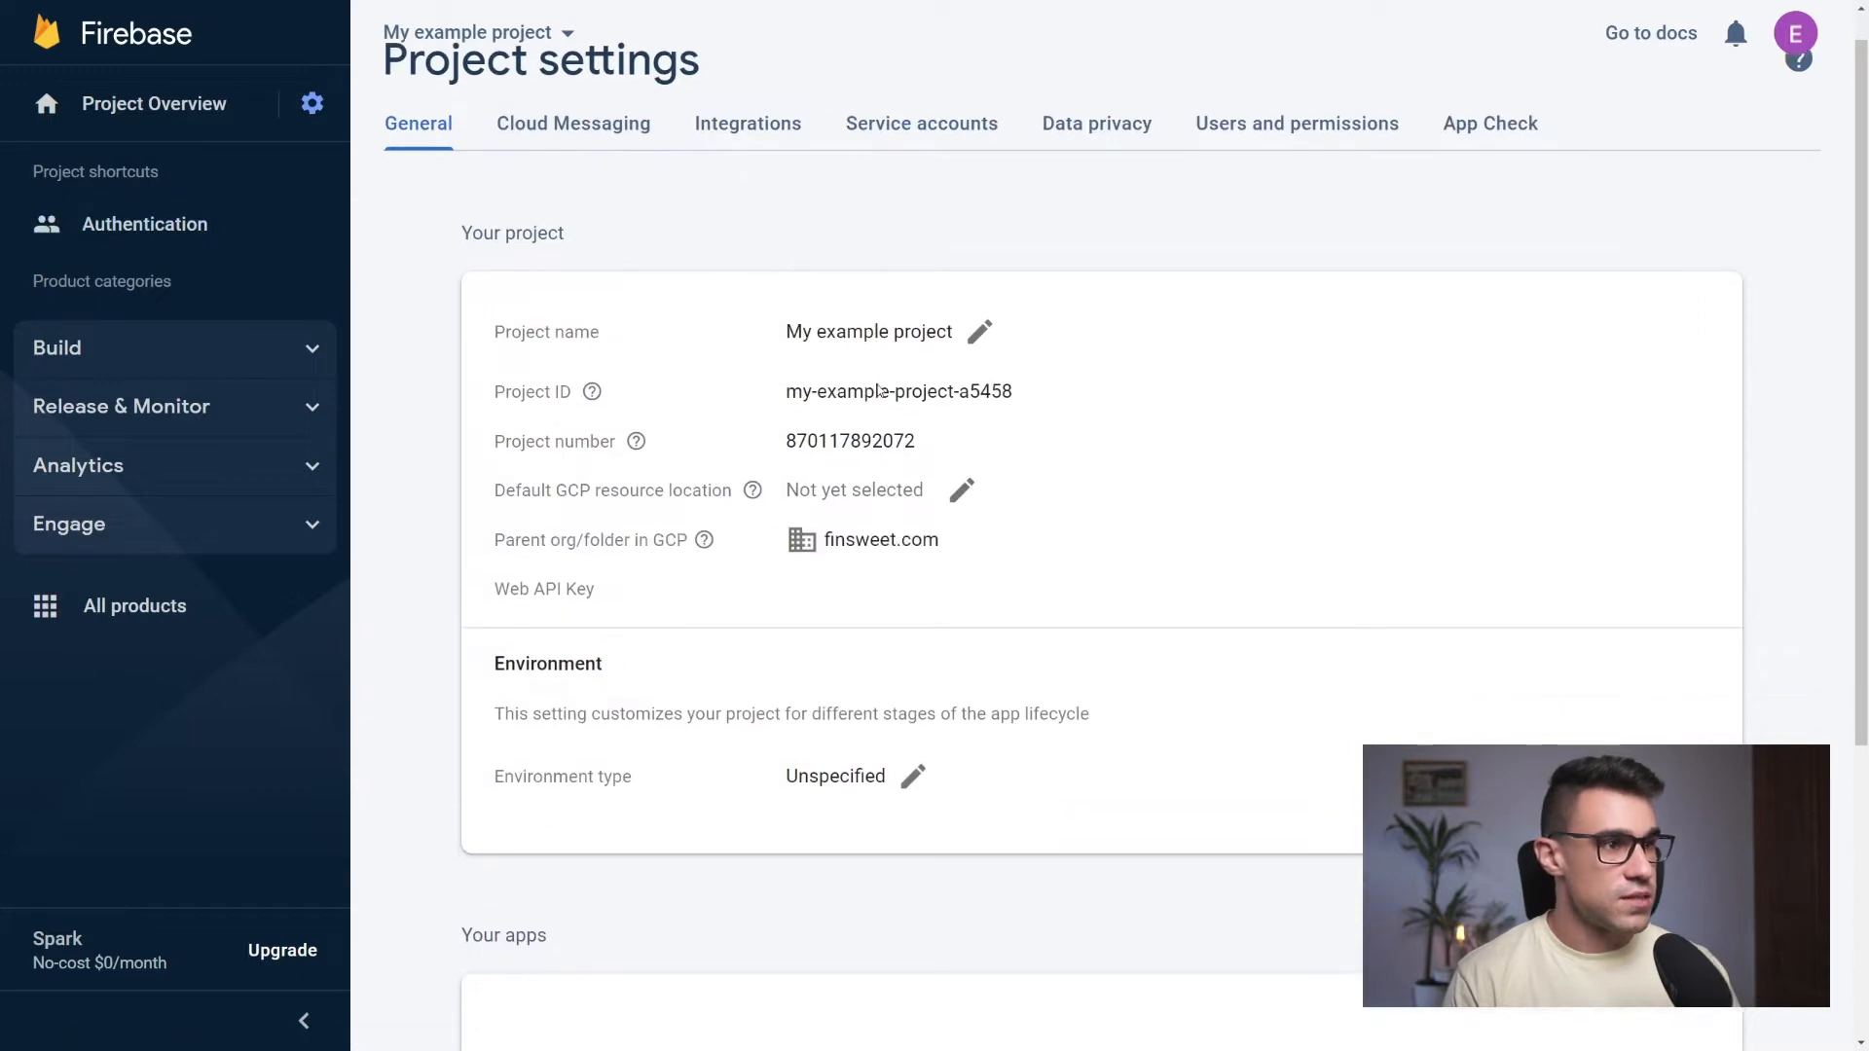
scroll(876, 380, down, 5)
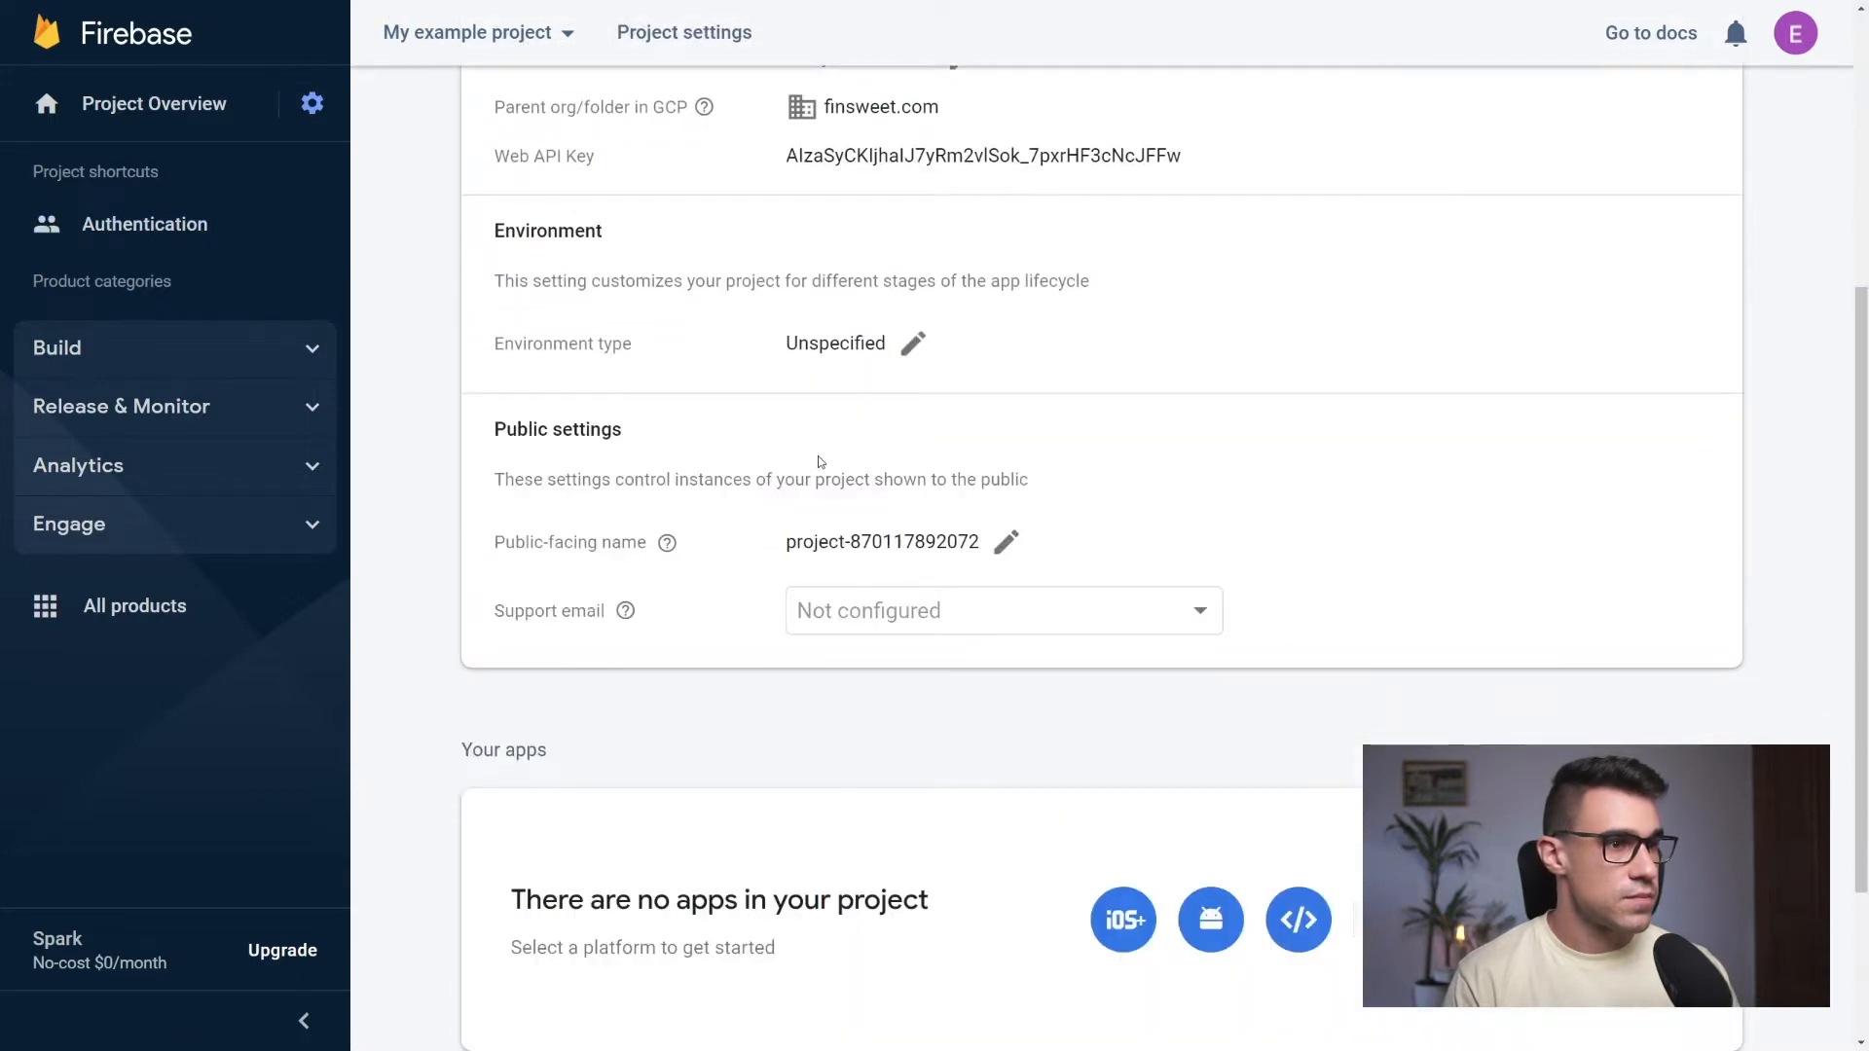
scroll(818, 461, down, 3)
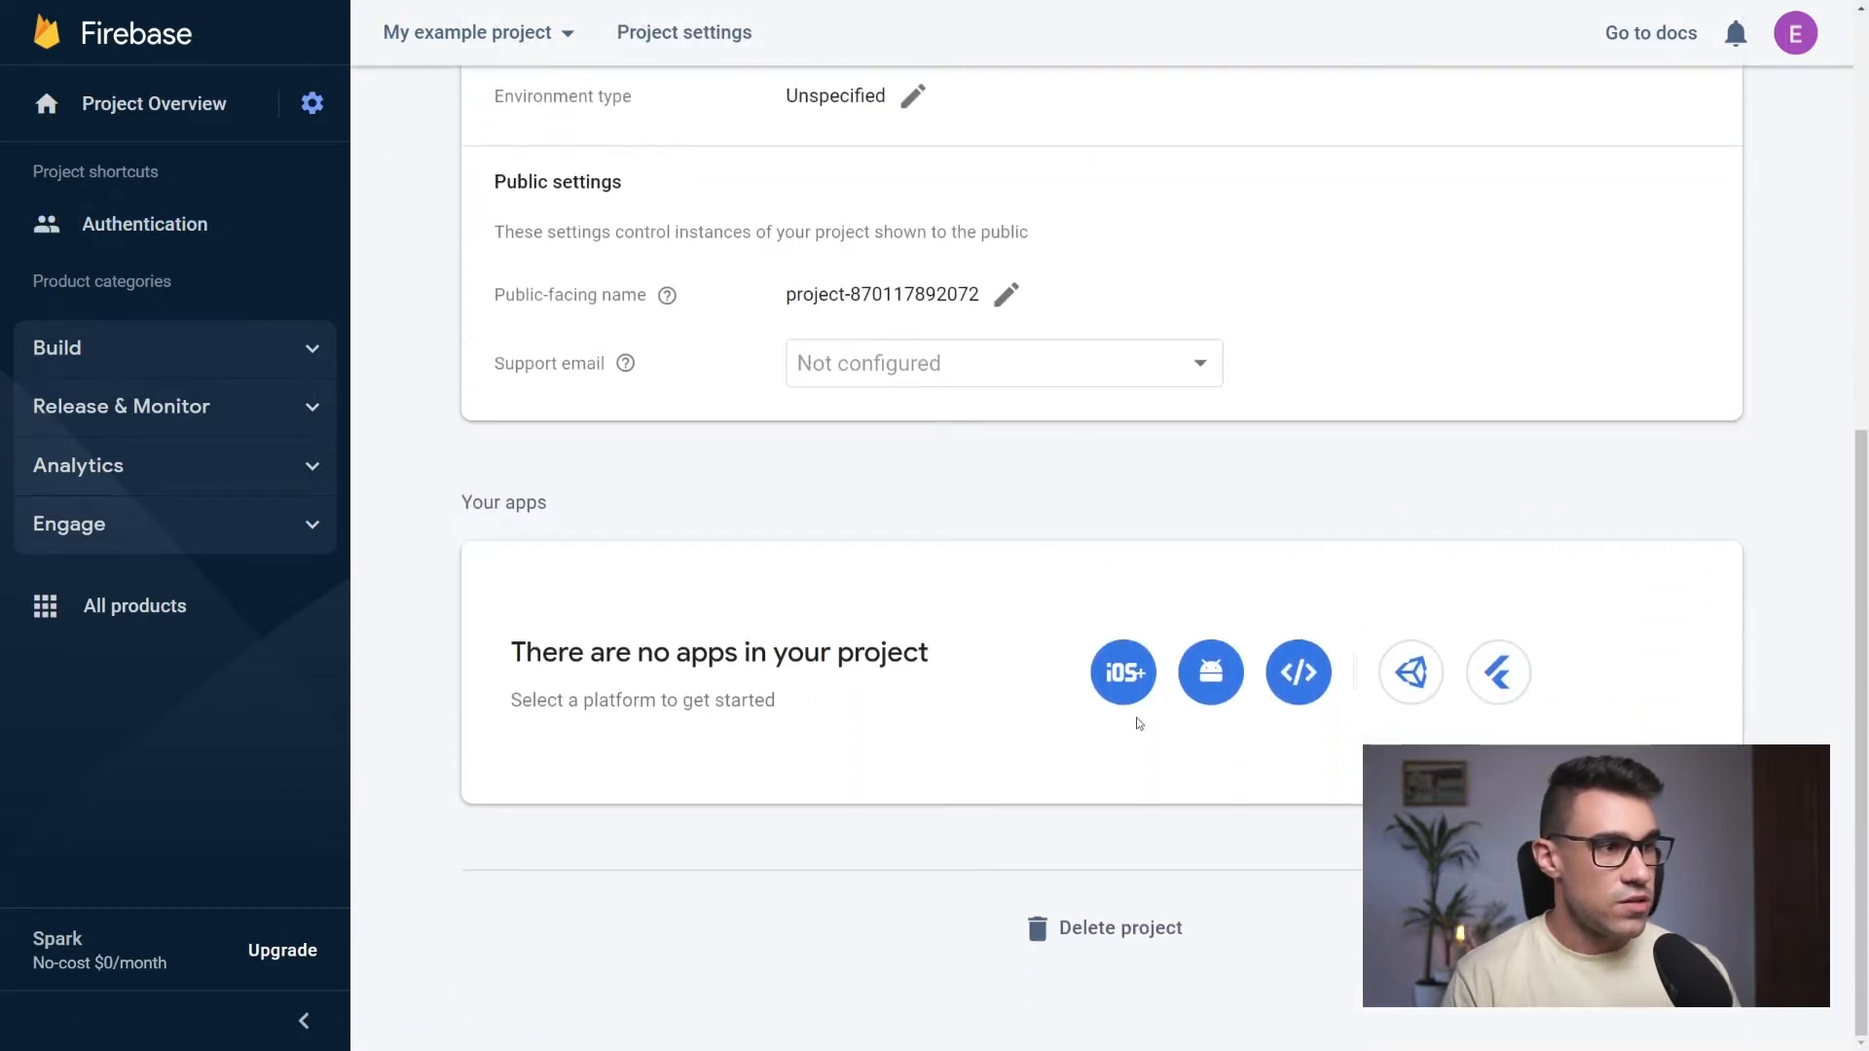
click(1299, 674)
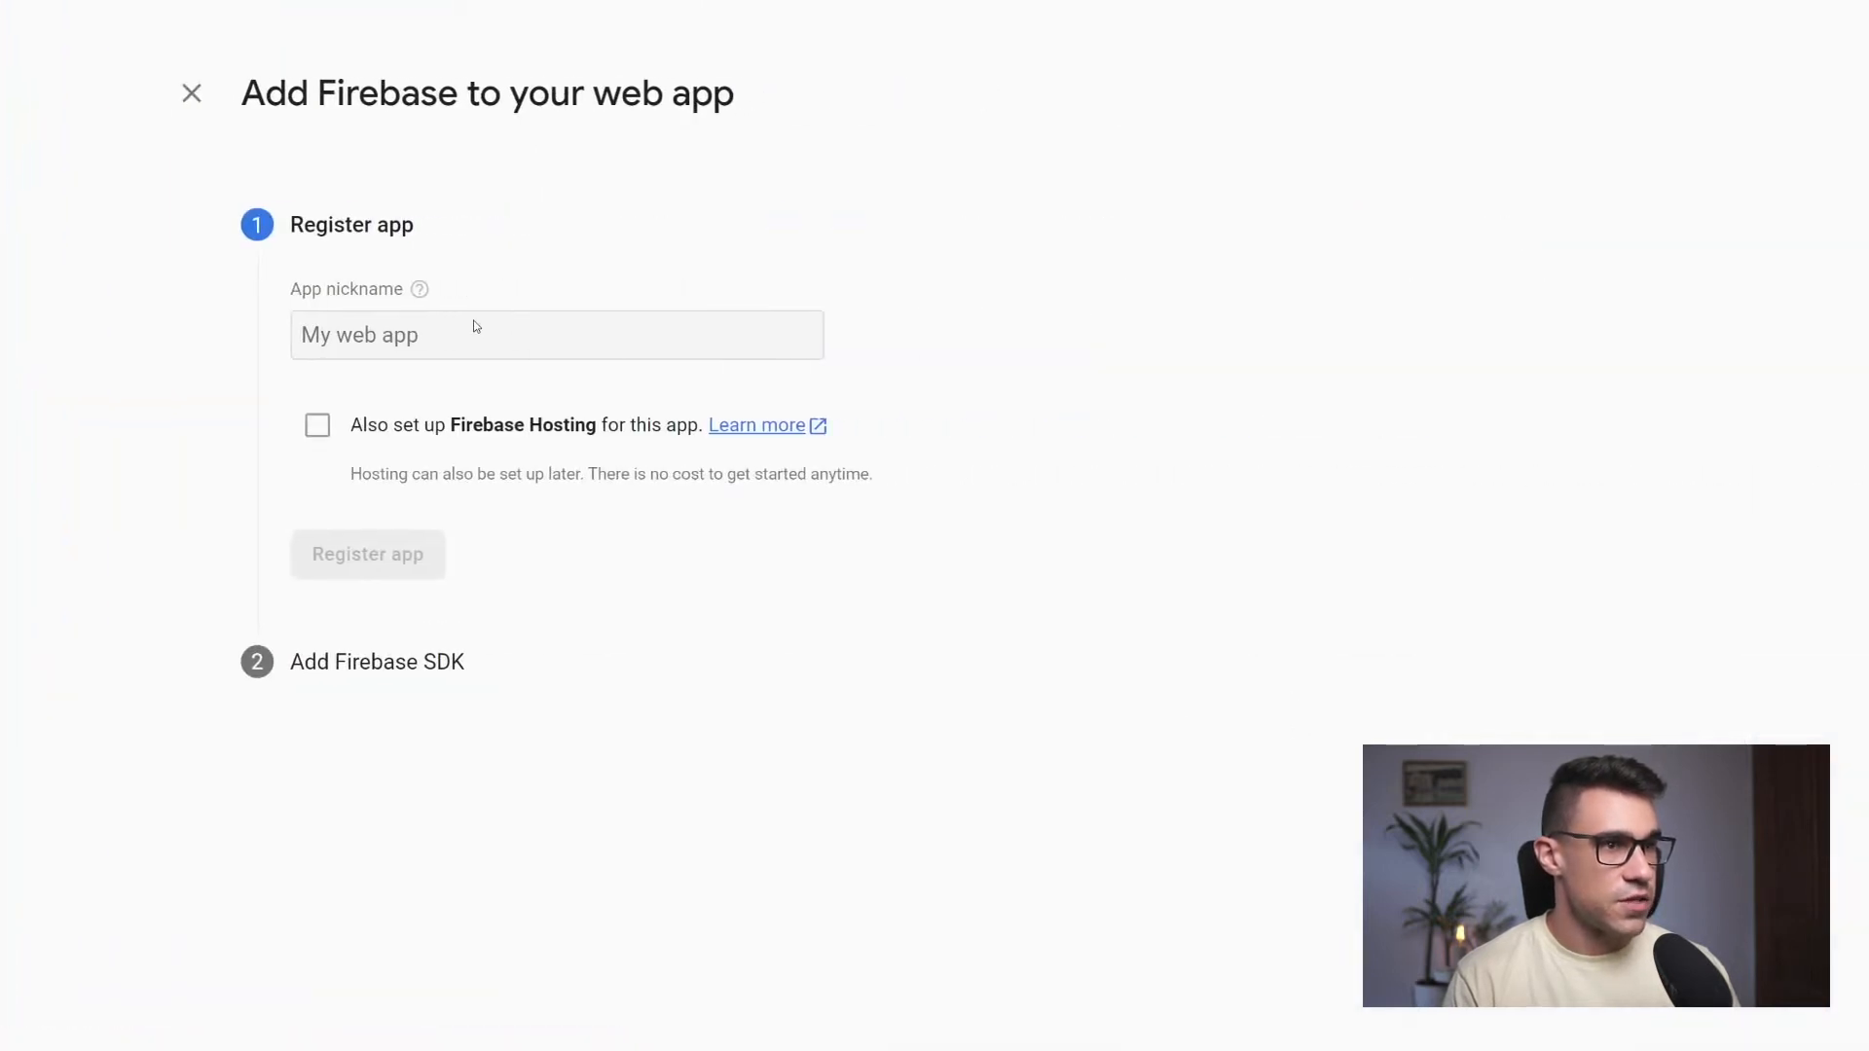
click(480, 341)
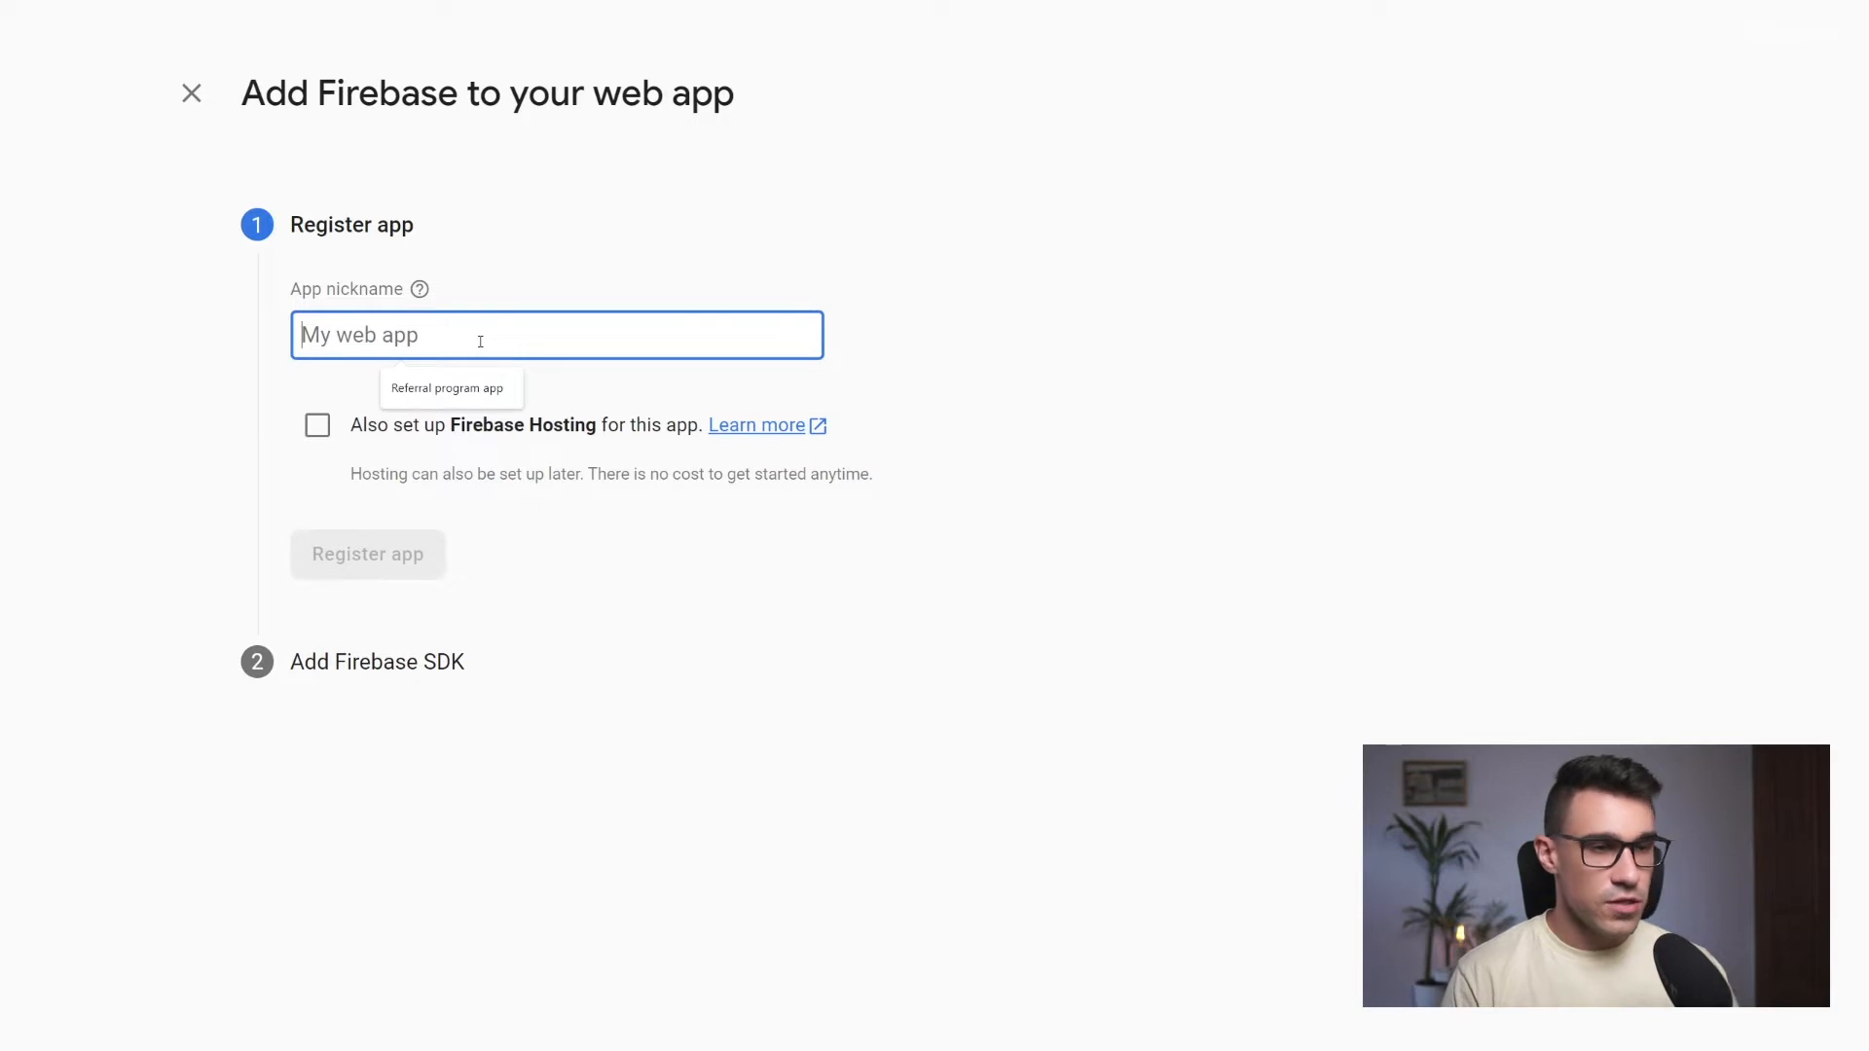
text(My web app)
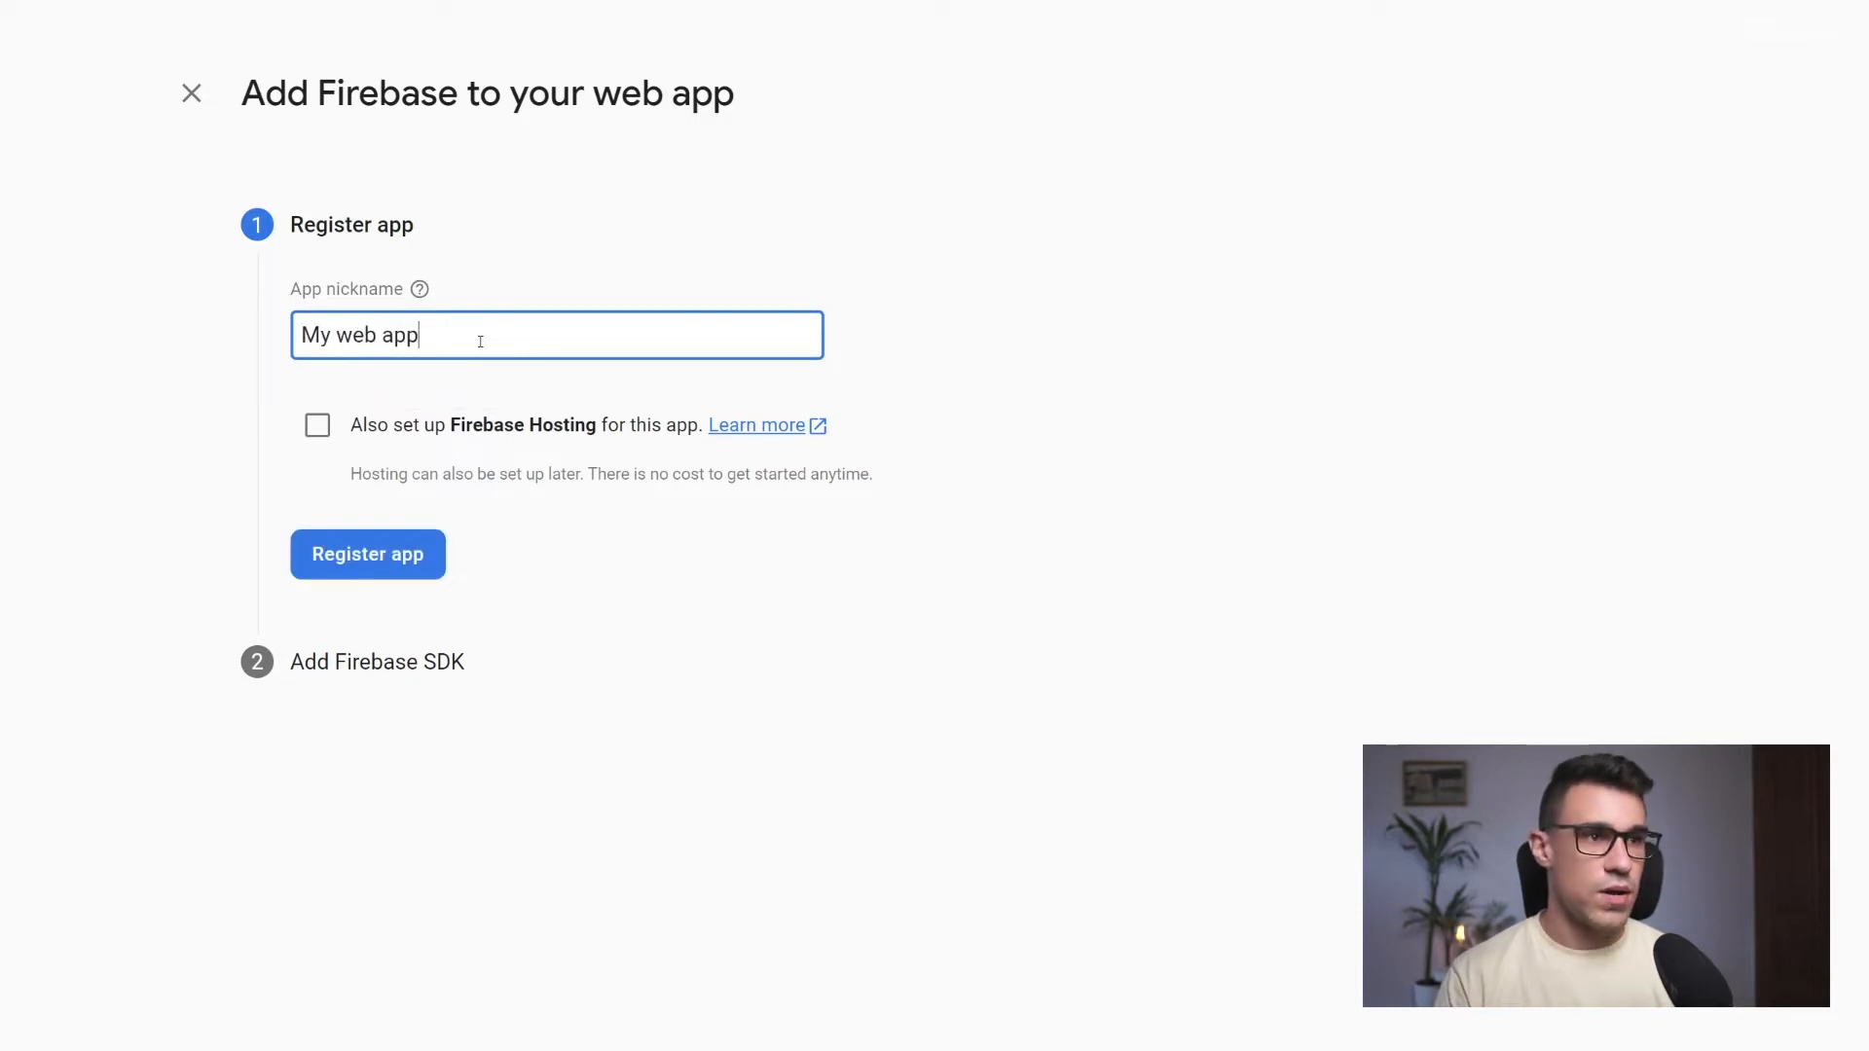
click(352, 563)
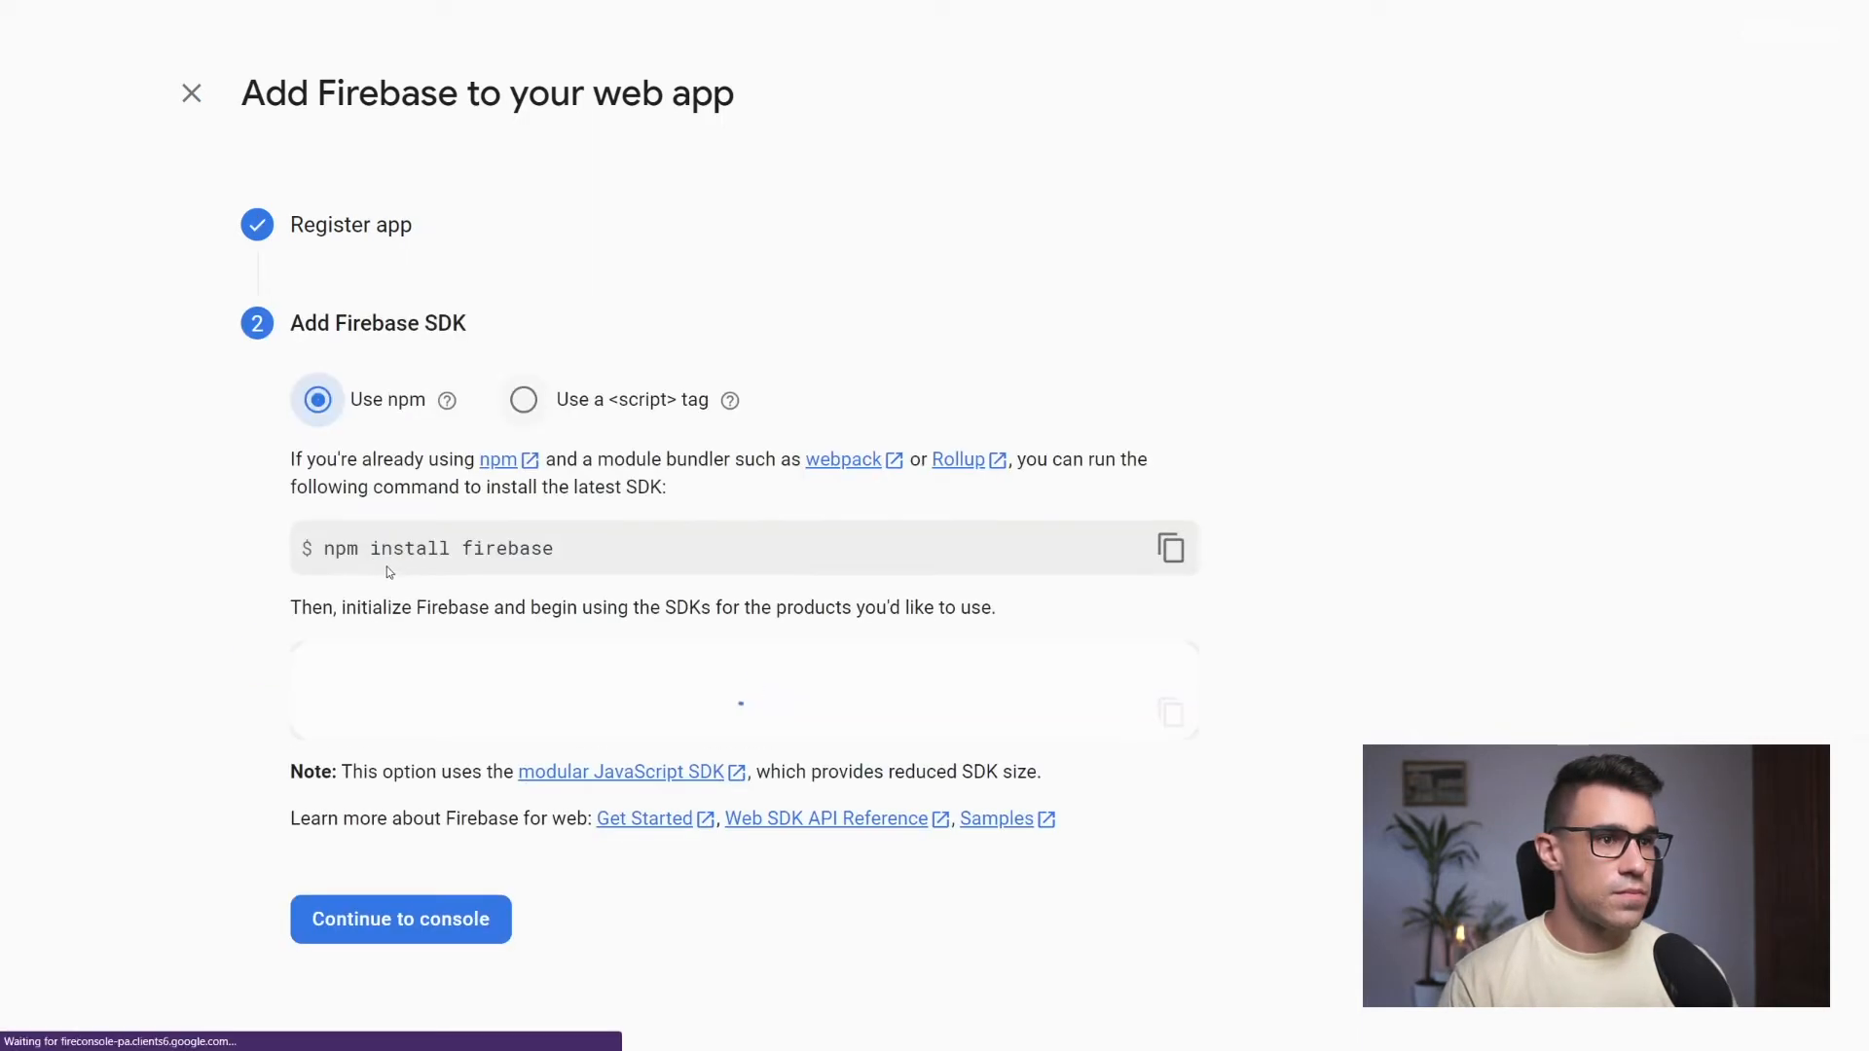
Copy the apiKey, appId and projectId values one after another from the web app's firebaseConfig code
scroll(89, 531, down, 3)
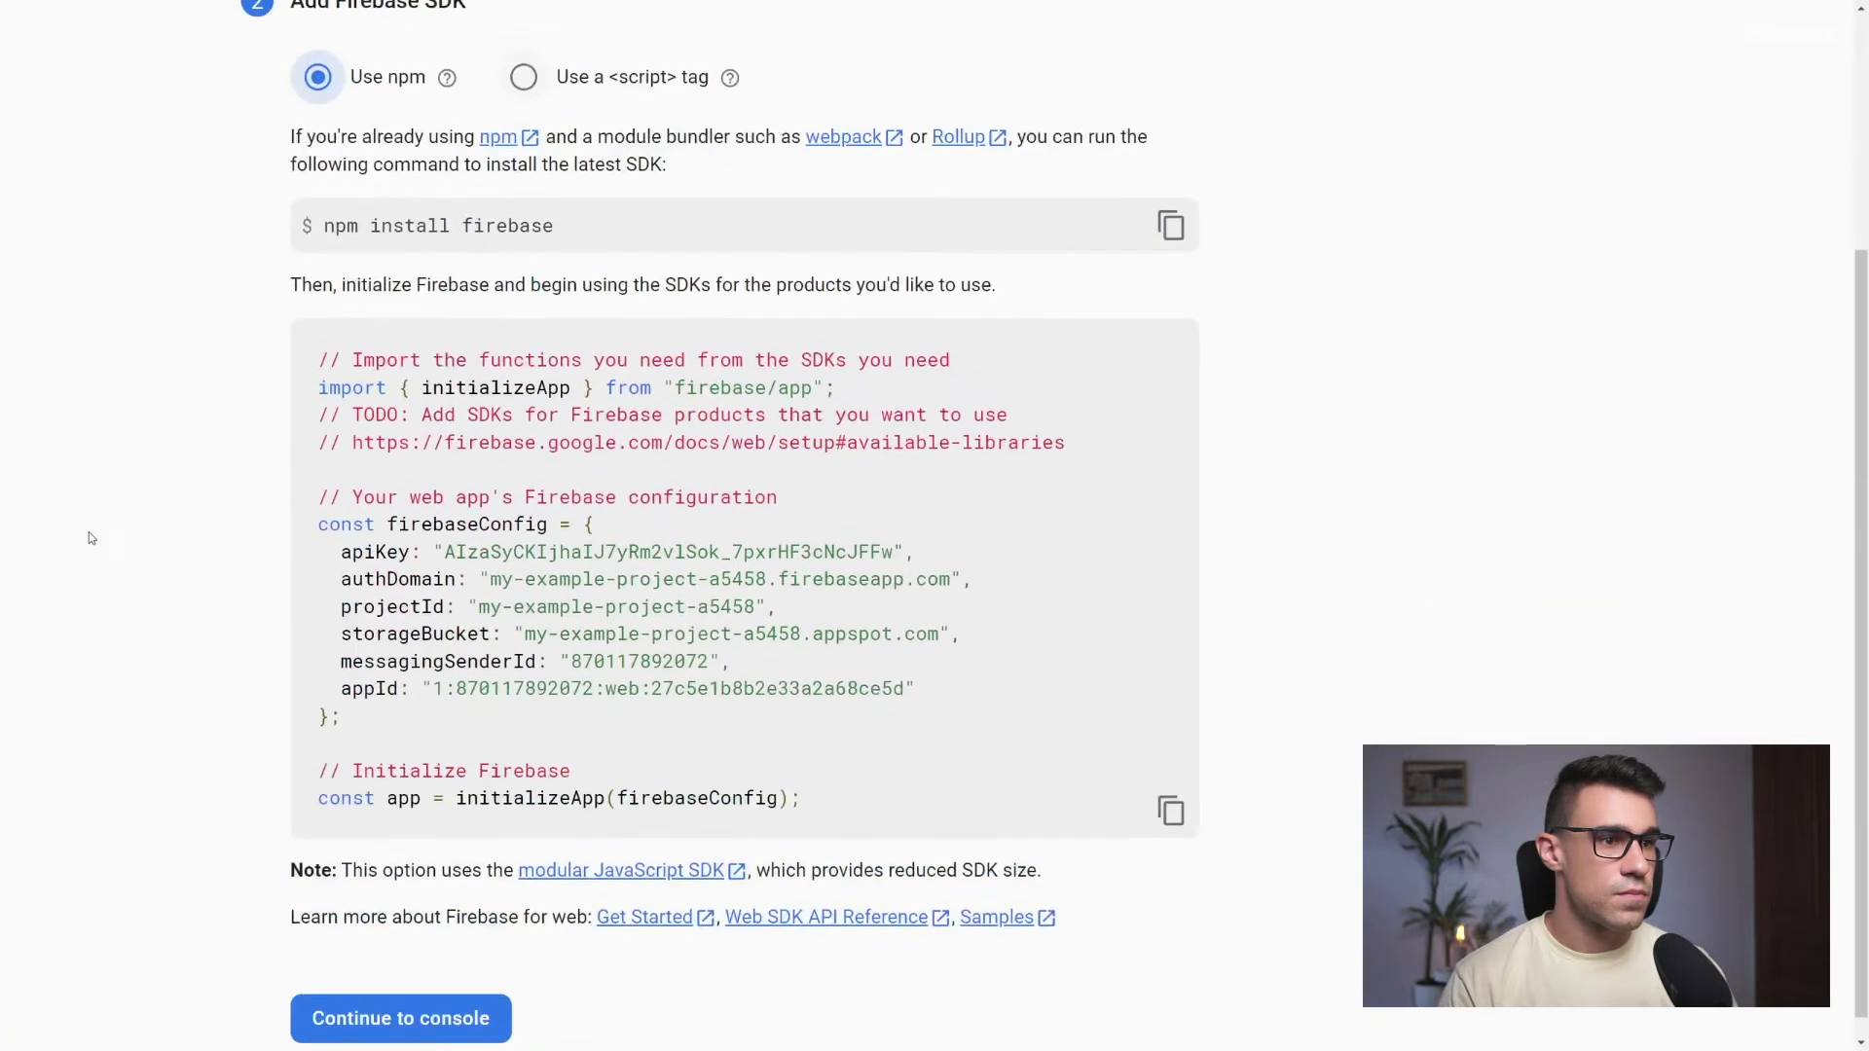
drag(444, 619, 897, 619)
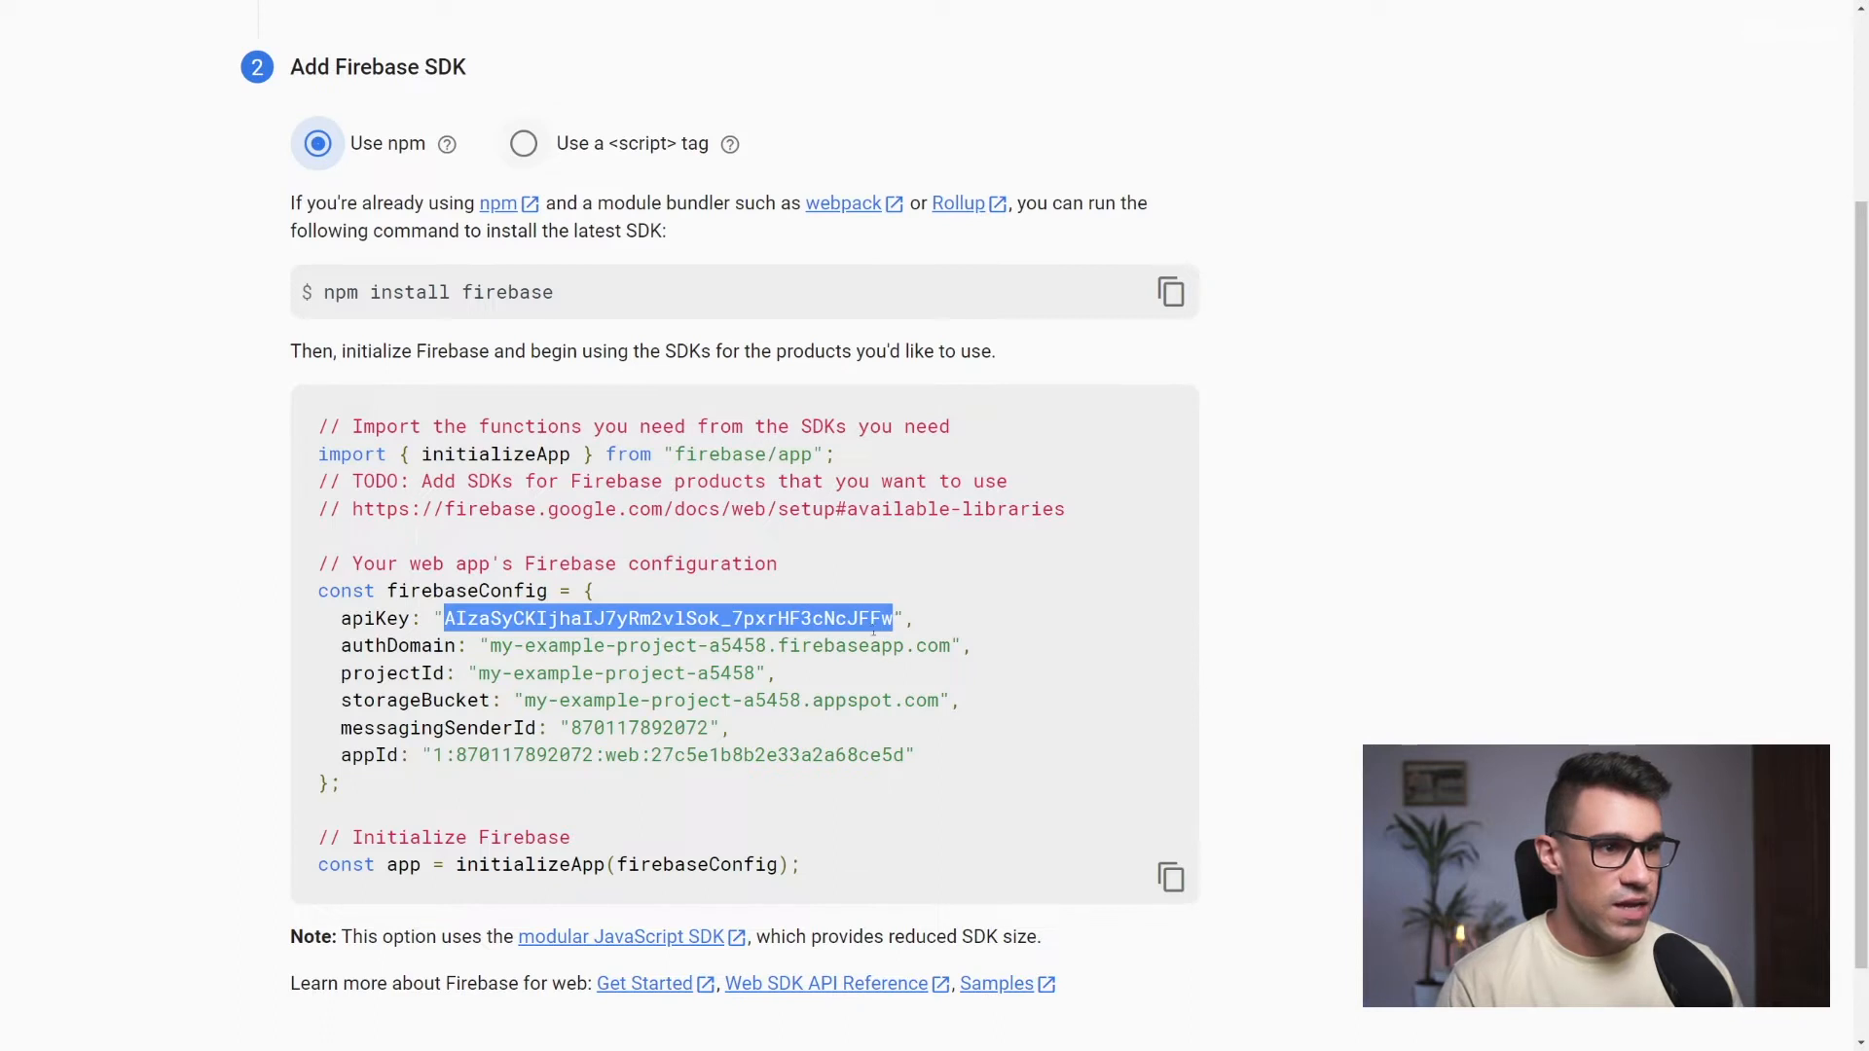
drag(434, 755, 906, 755)
drag(481, 675, 760, 682)
key(ctrl+c)
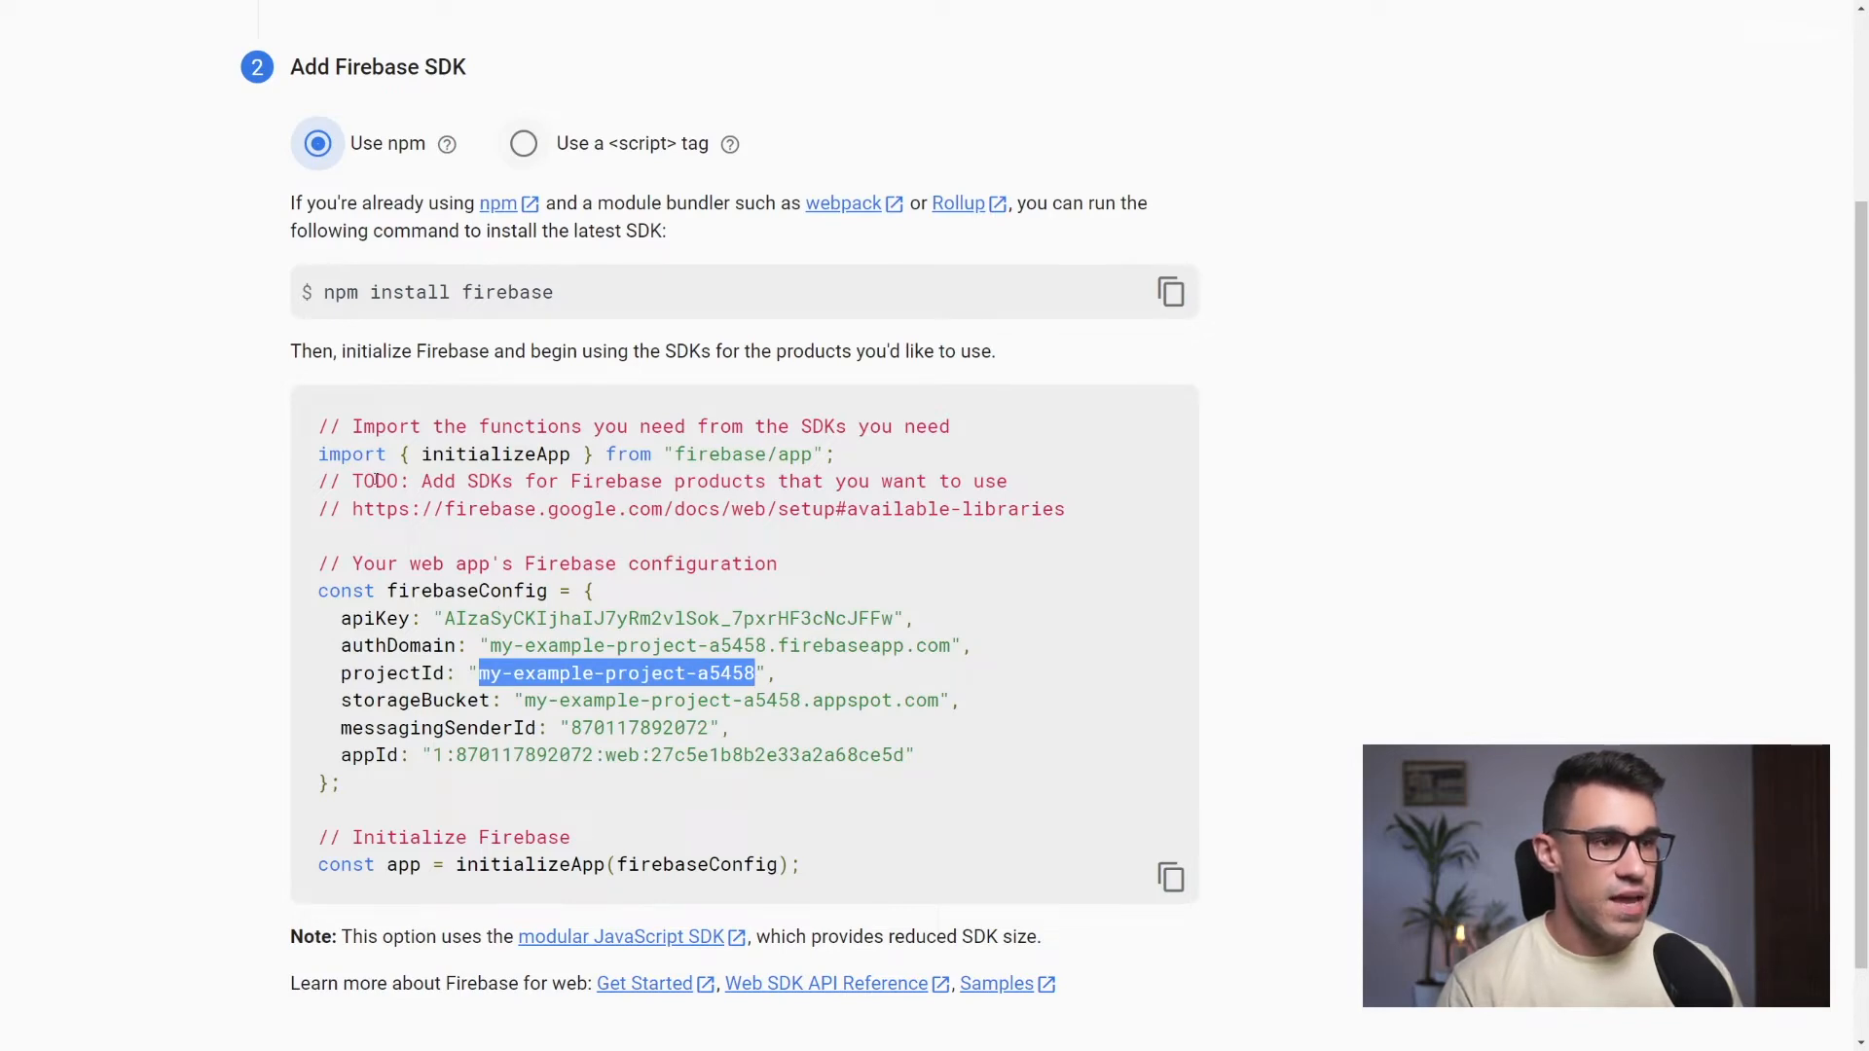
Switch to the Wized project "Job board example" and add an app named Firebase with Firebase as its app type
key(ctrl+Tab)
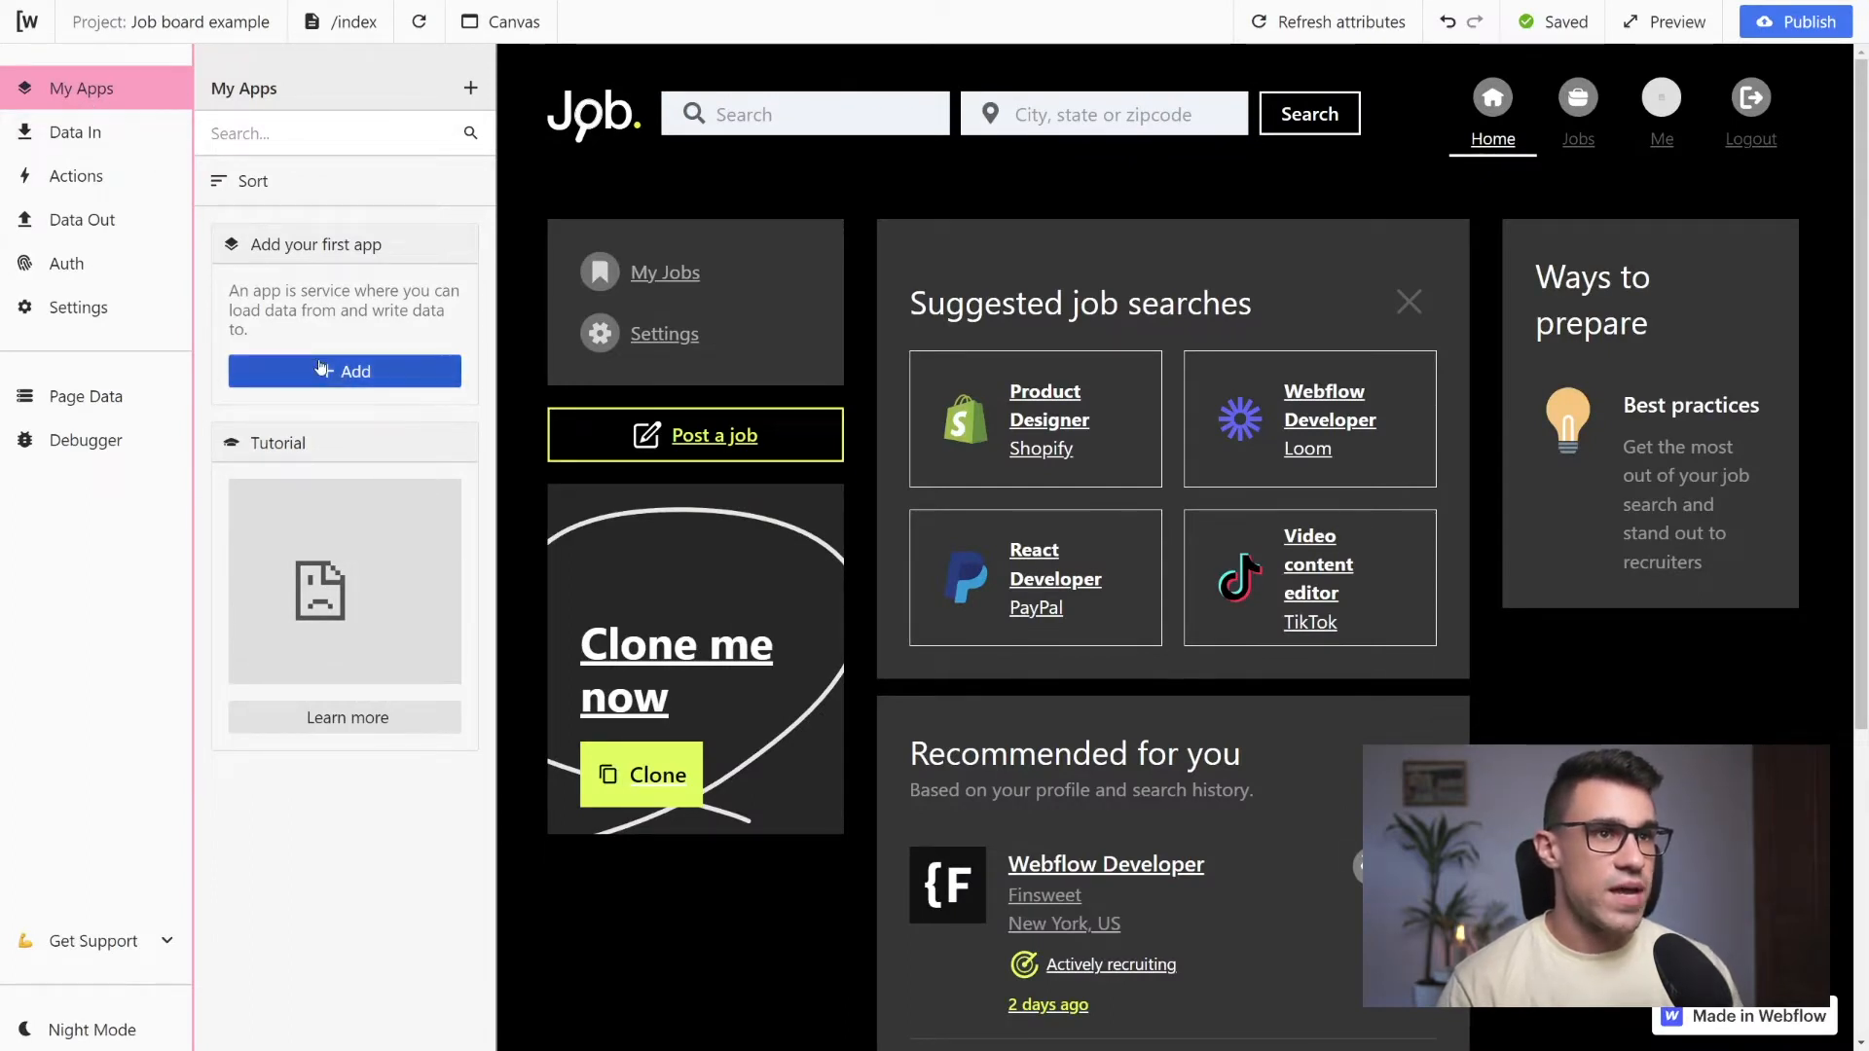
click(338, 373)
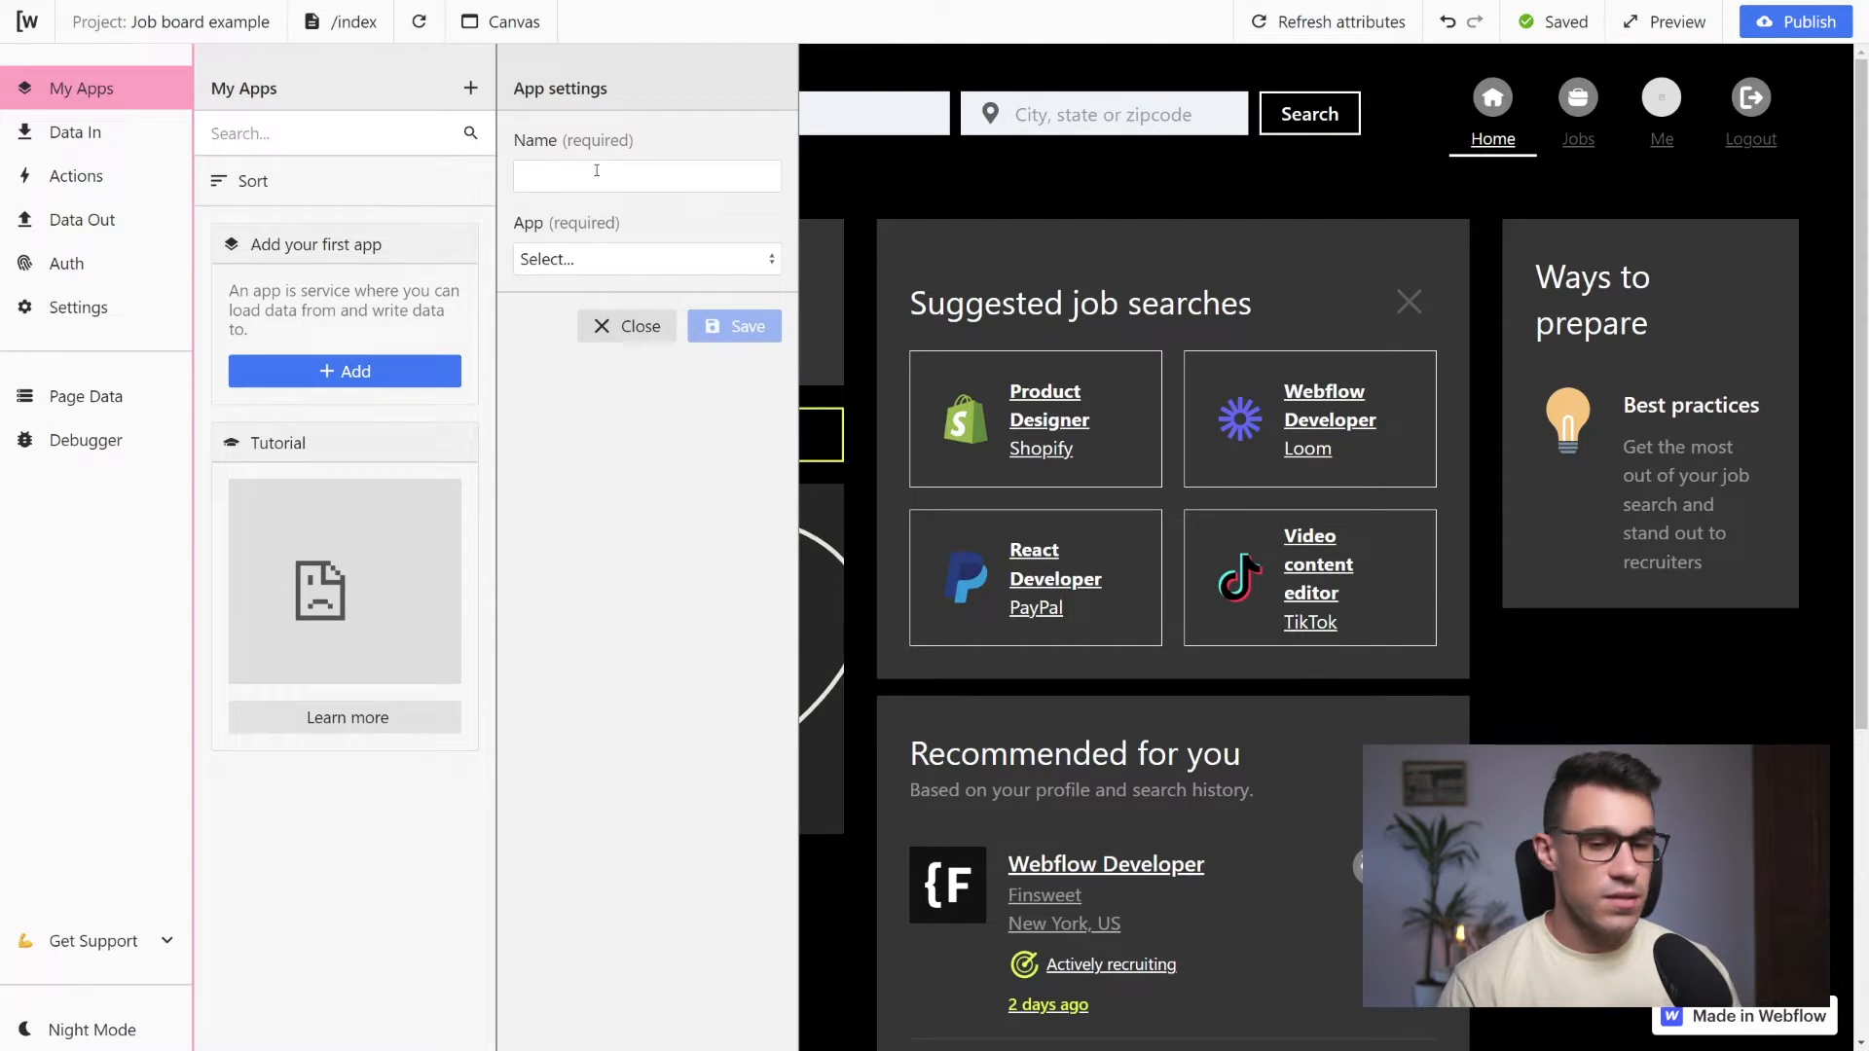
text(Firebase)
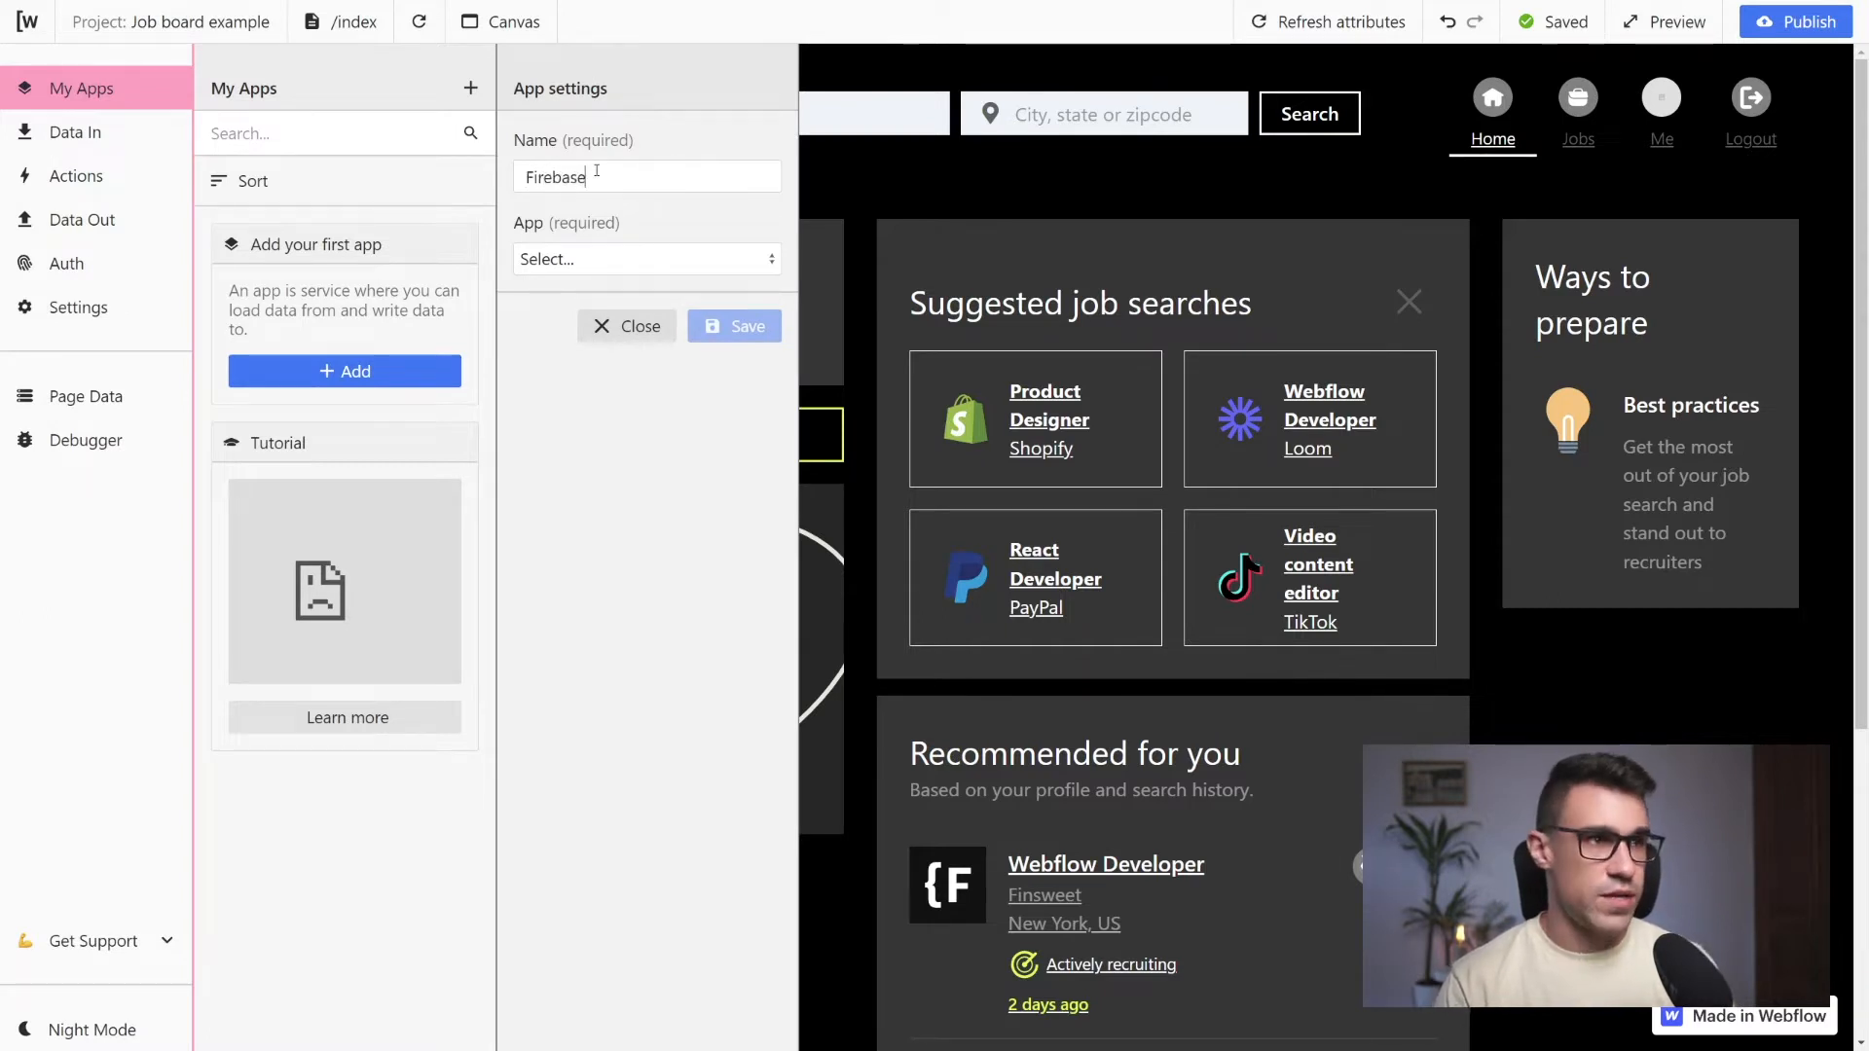
click(626, 263)
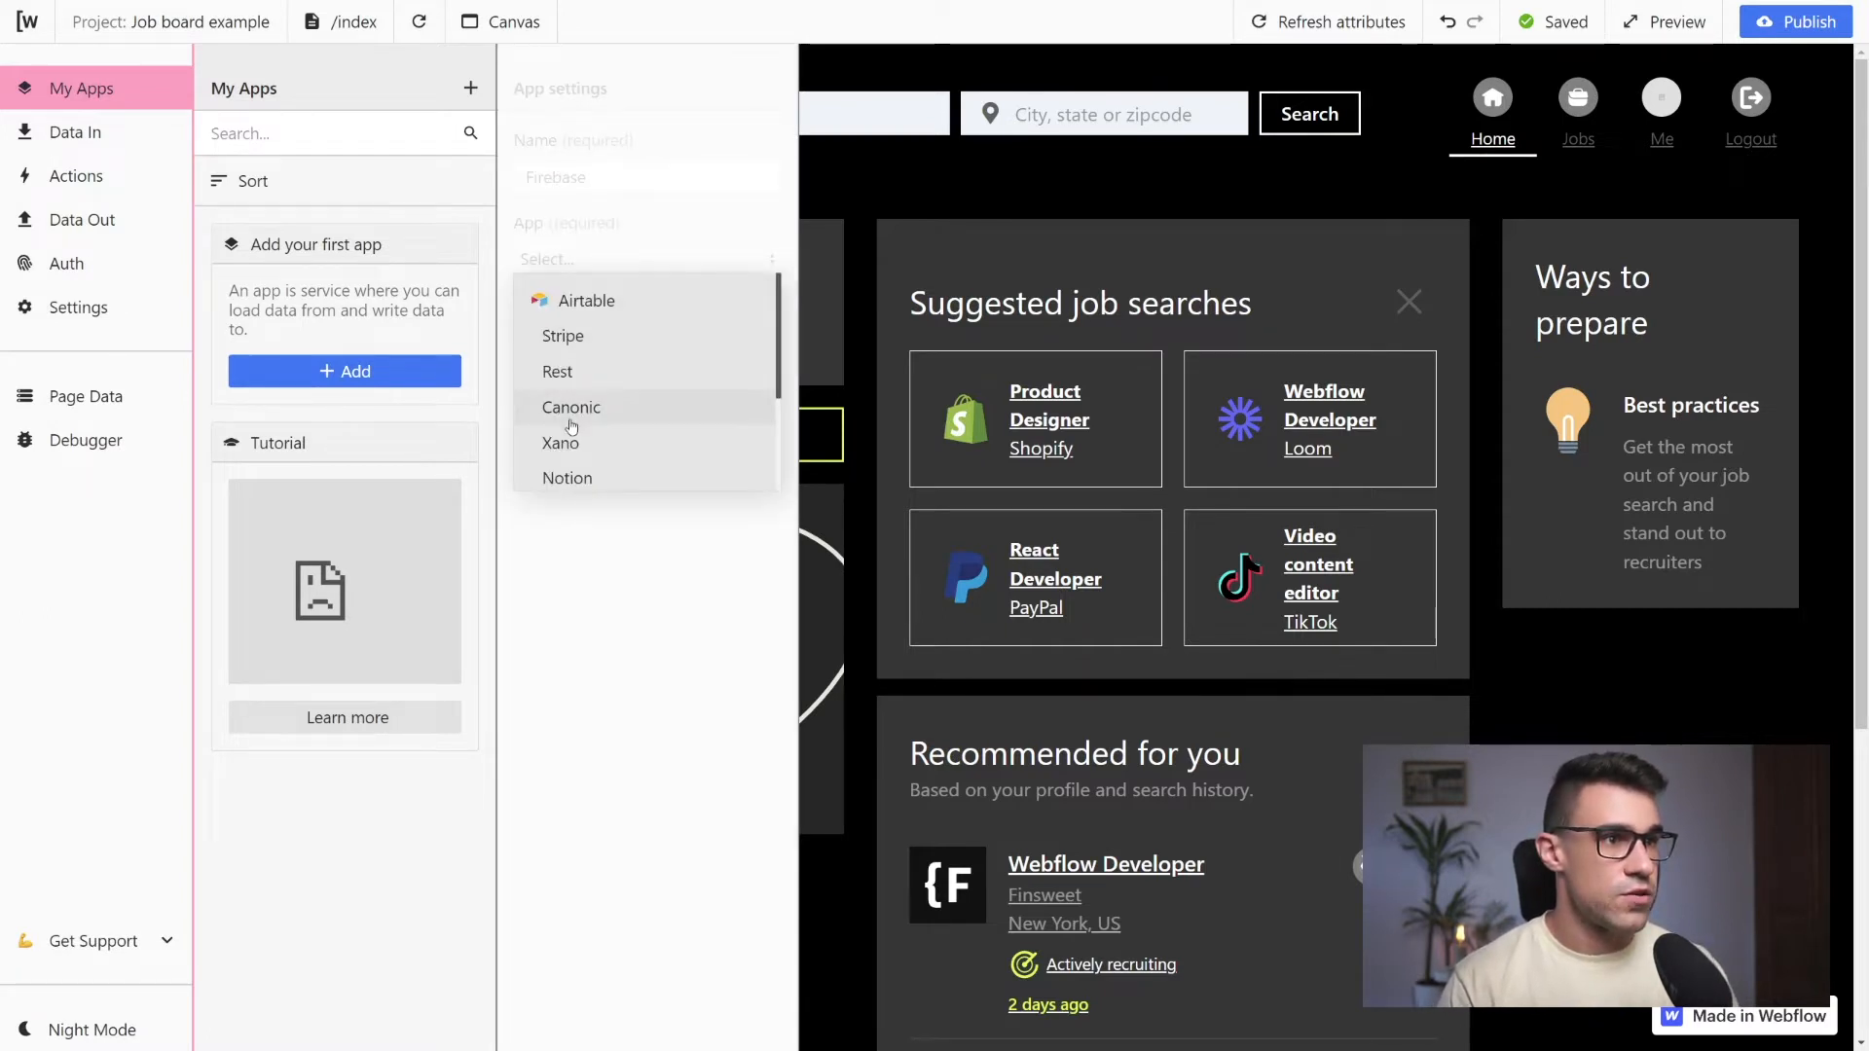
scroll(584, 433, down, 2)
click(581, 362)
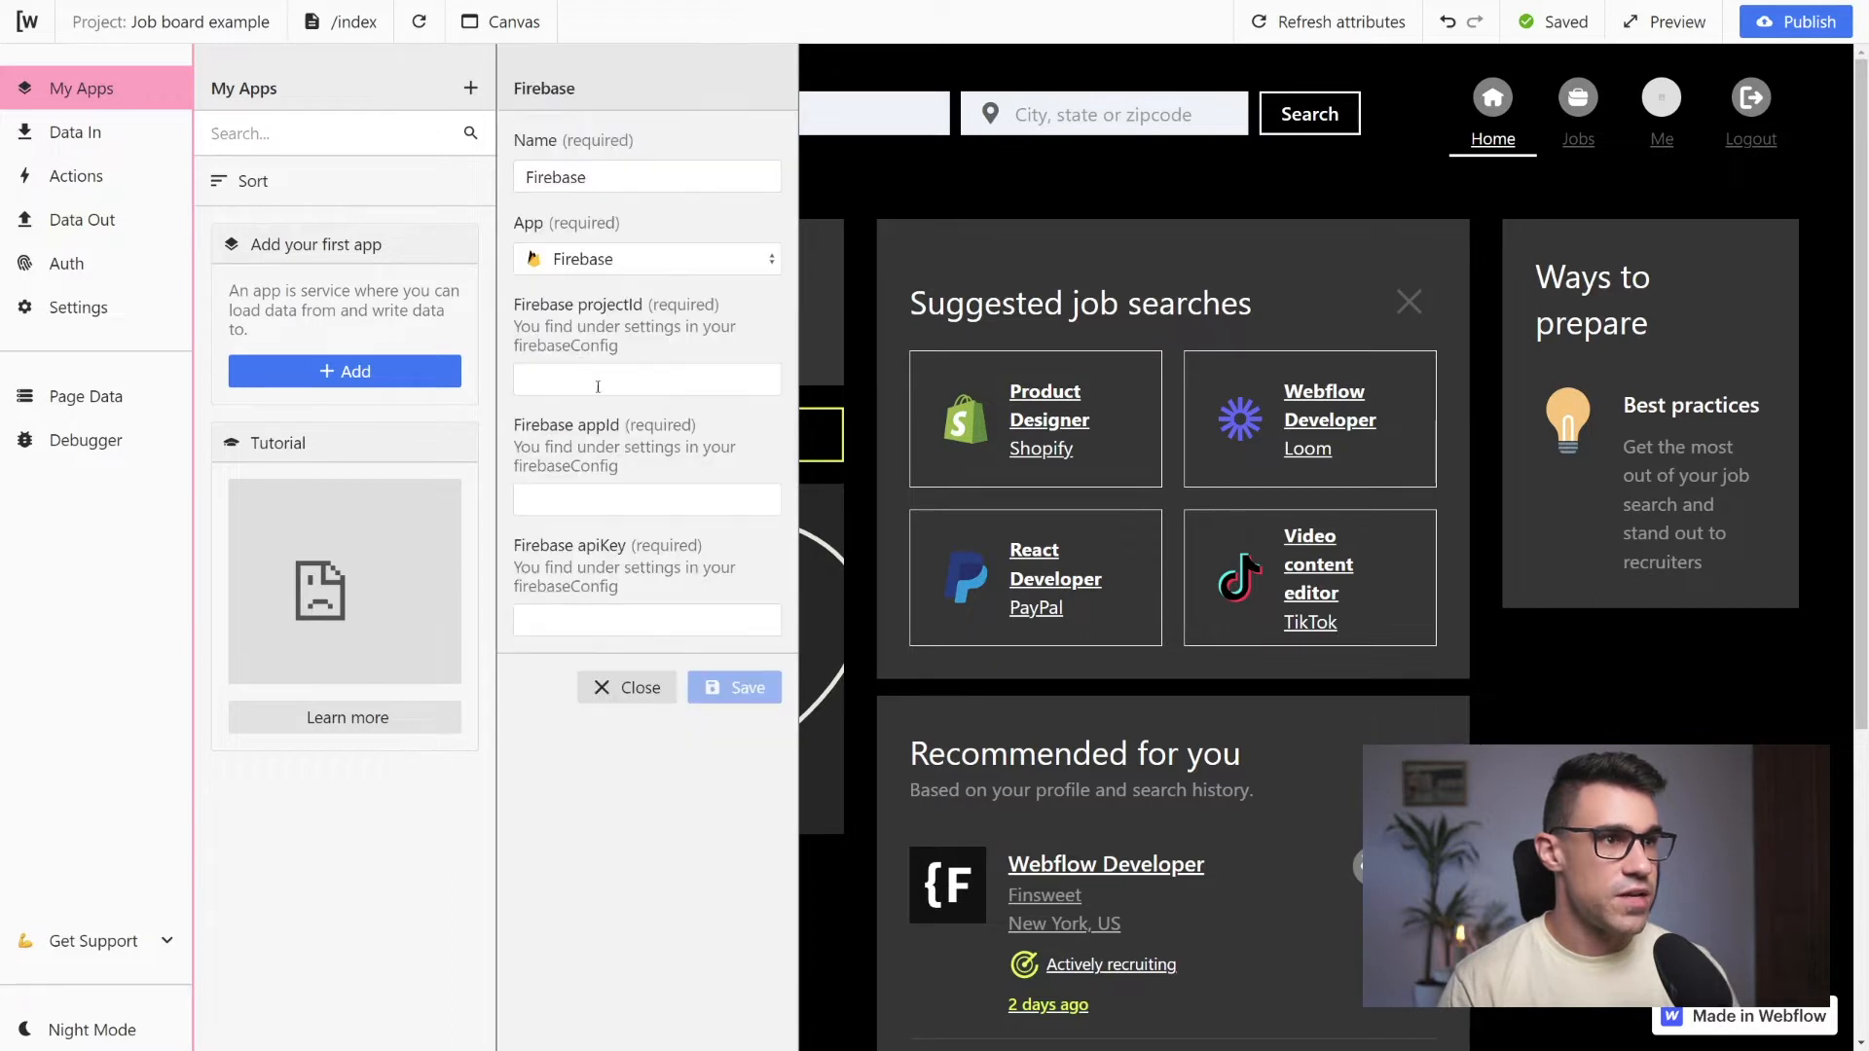
Fill in the Firebase app's projectId my-example-project-a5458, its appId and its apiKey with the copied values and save it
click(594, 380)
key(ctrl+v)
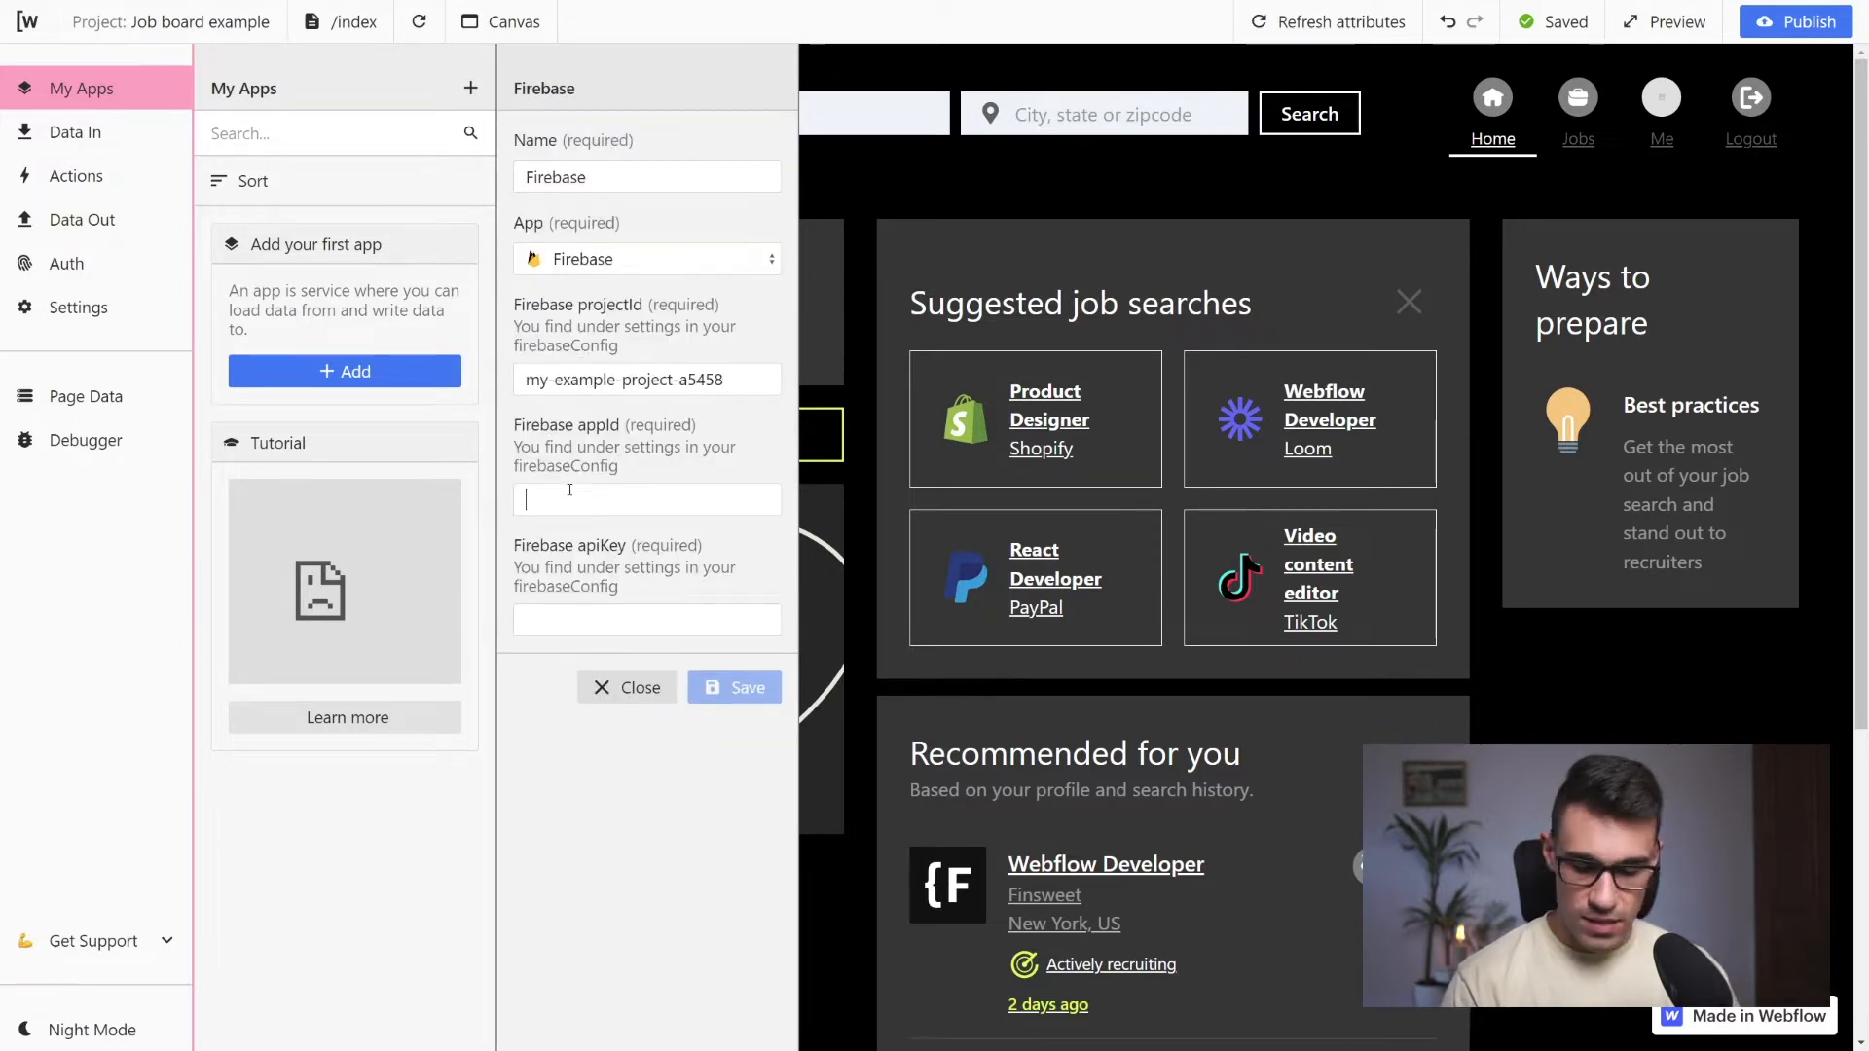
key(super+v)
click(672, 752)
click(567, 619)
key(super+v)
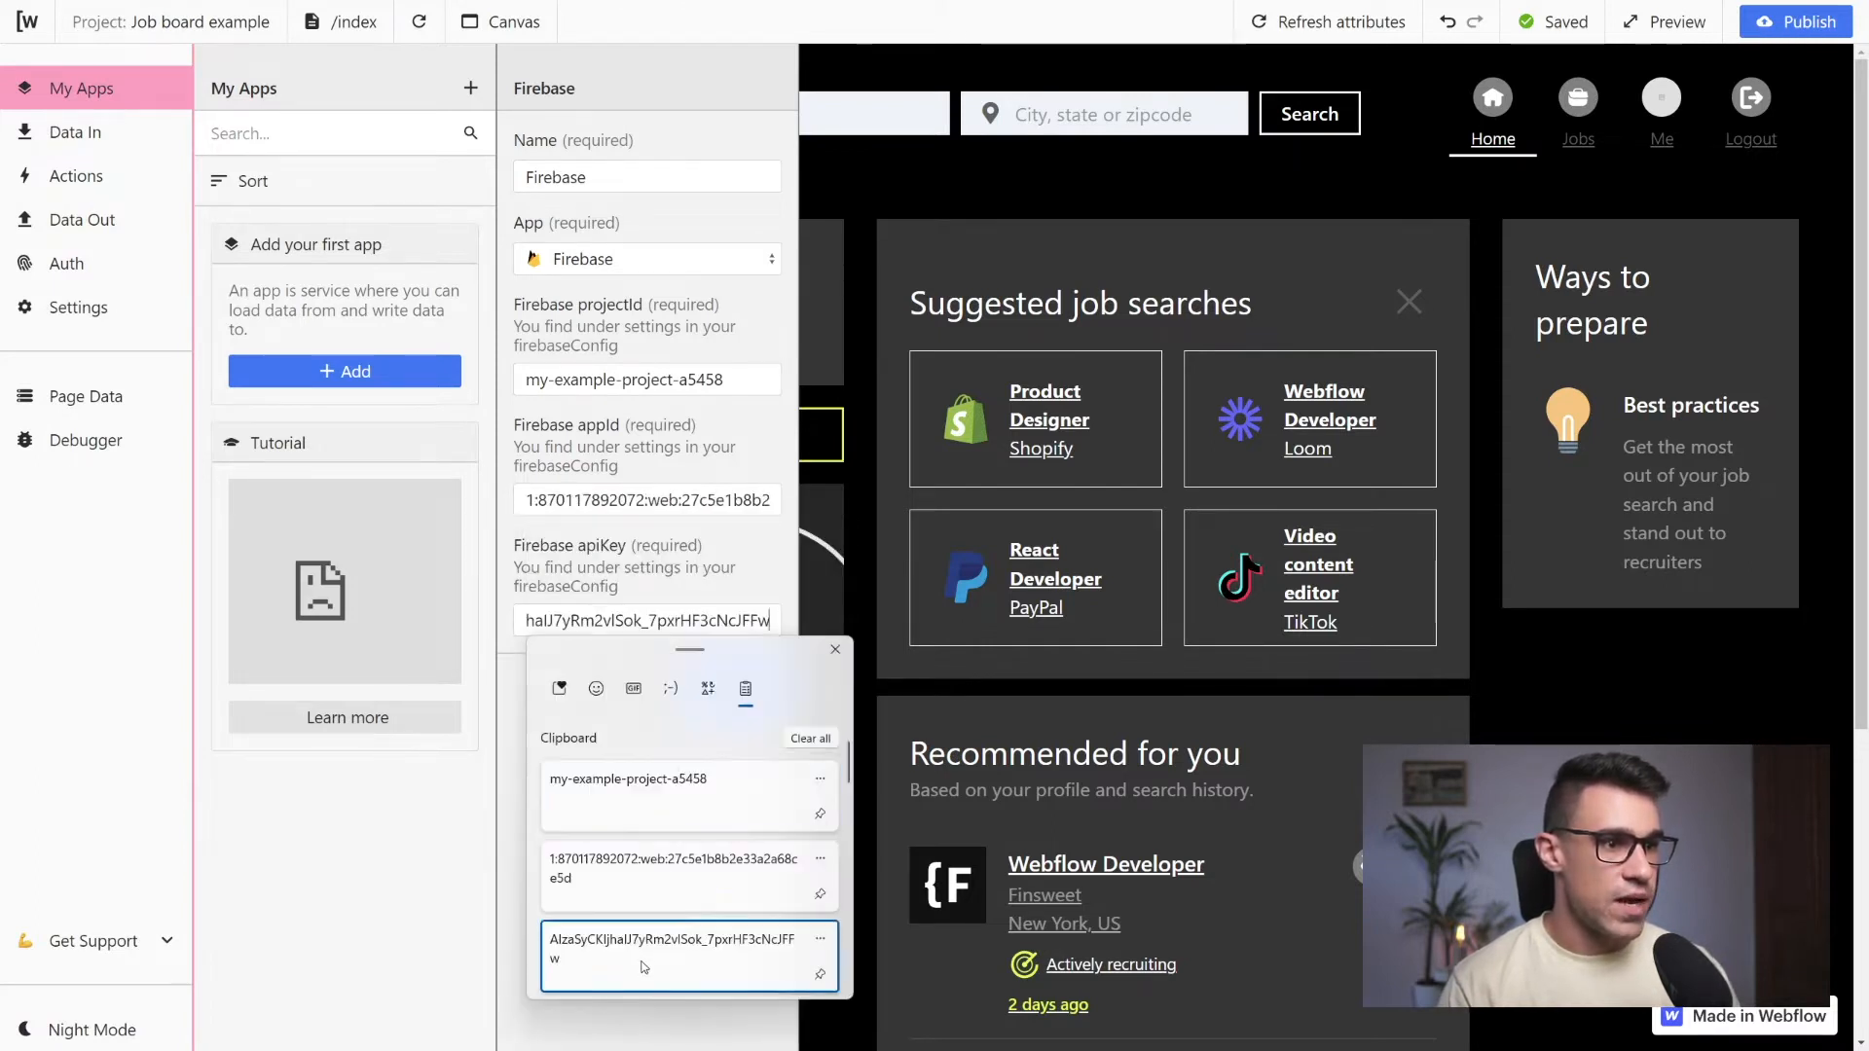
click(672, 949)
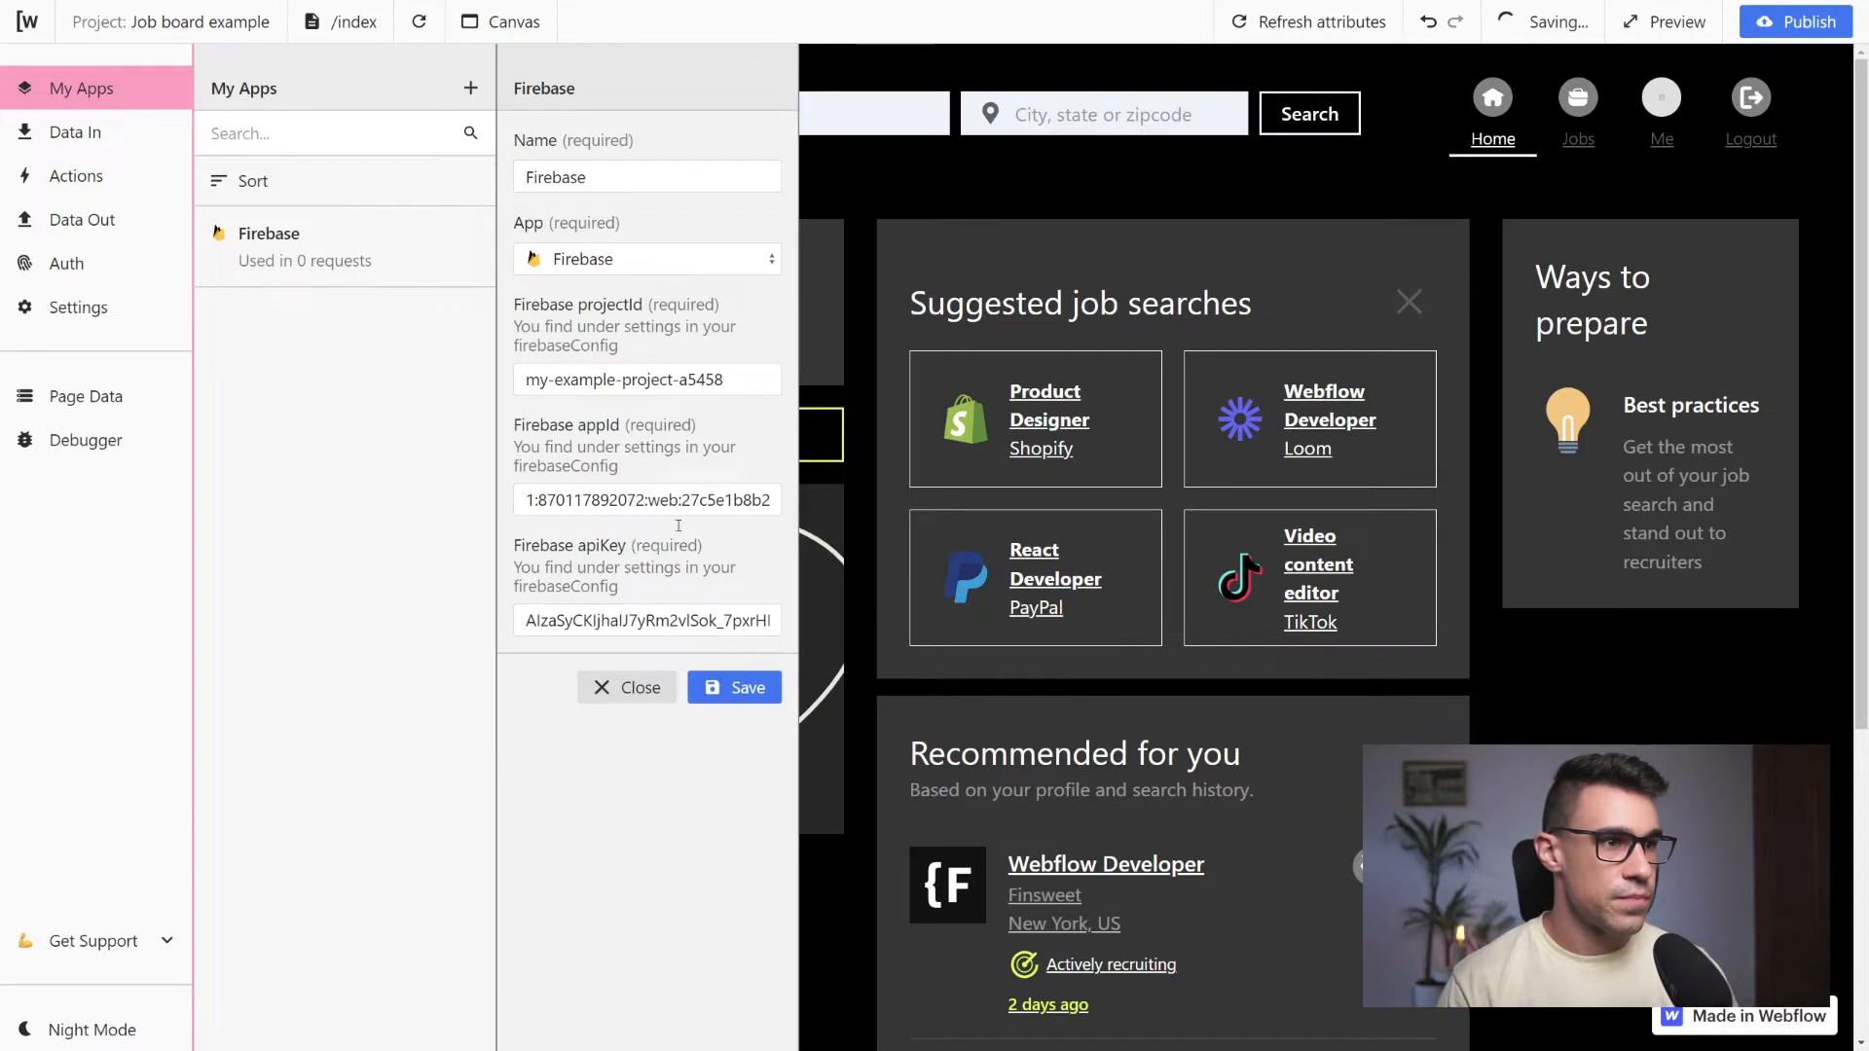
click(747, 689)
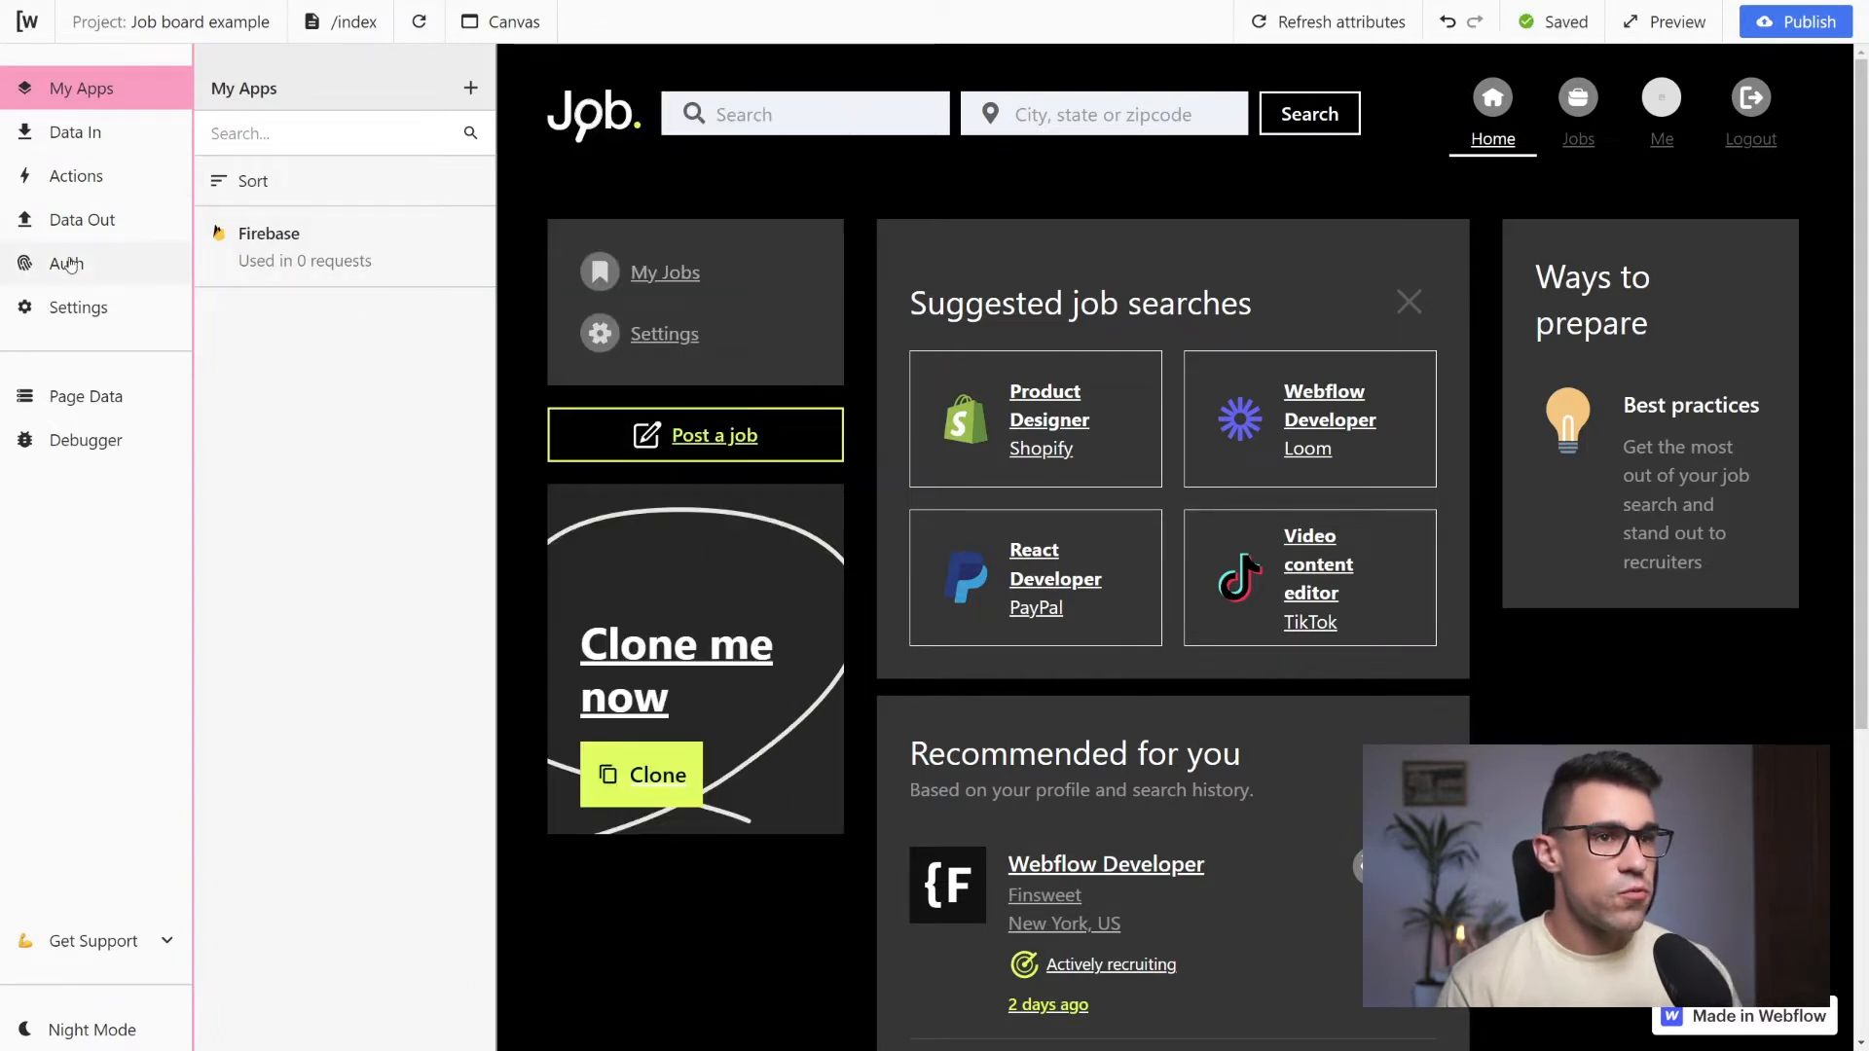
Select Firebase as the authentication app in the project's Auth settings
click(66, 266)
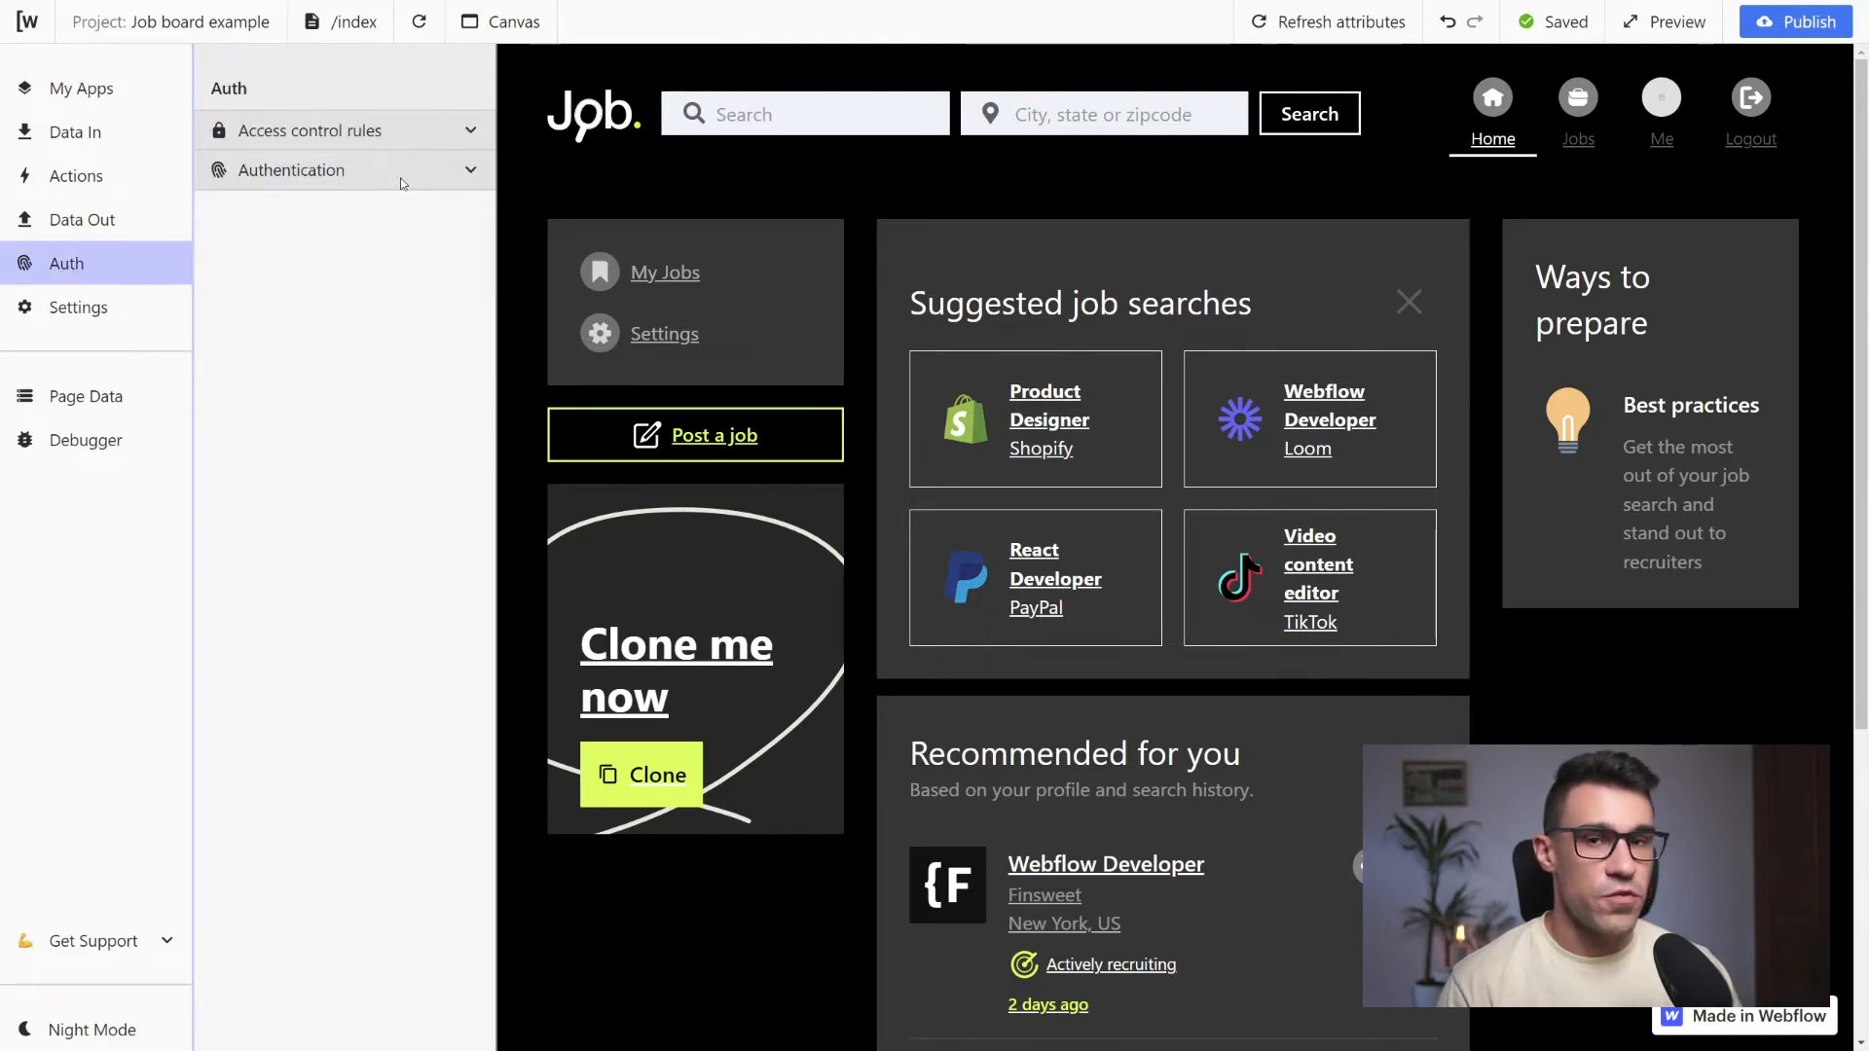
click(471, 173)
click(311, 255)
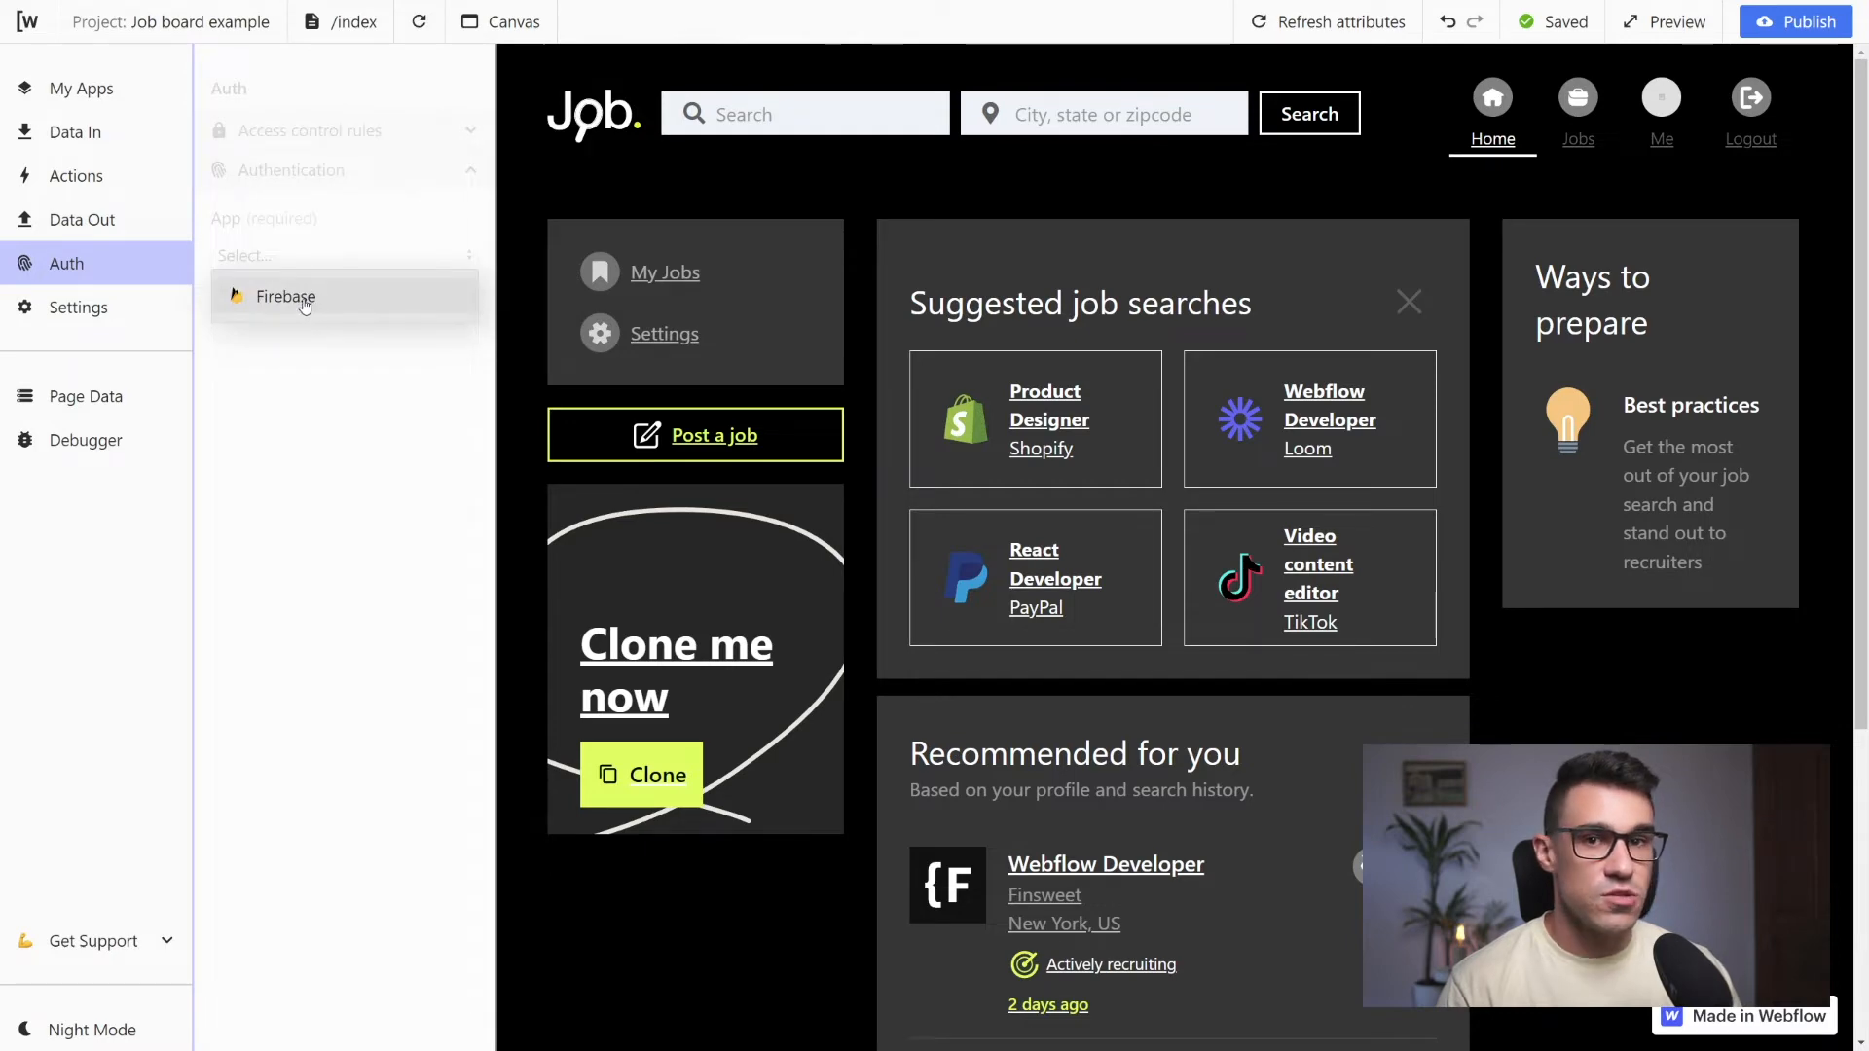
click(305, 308)
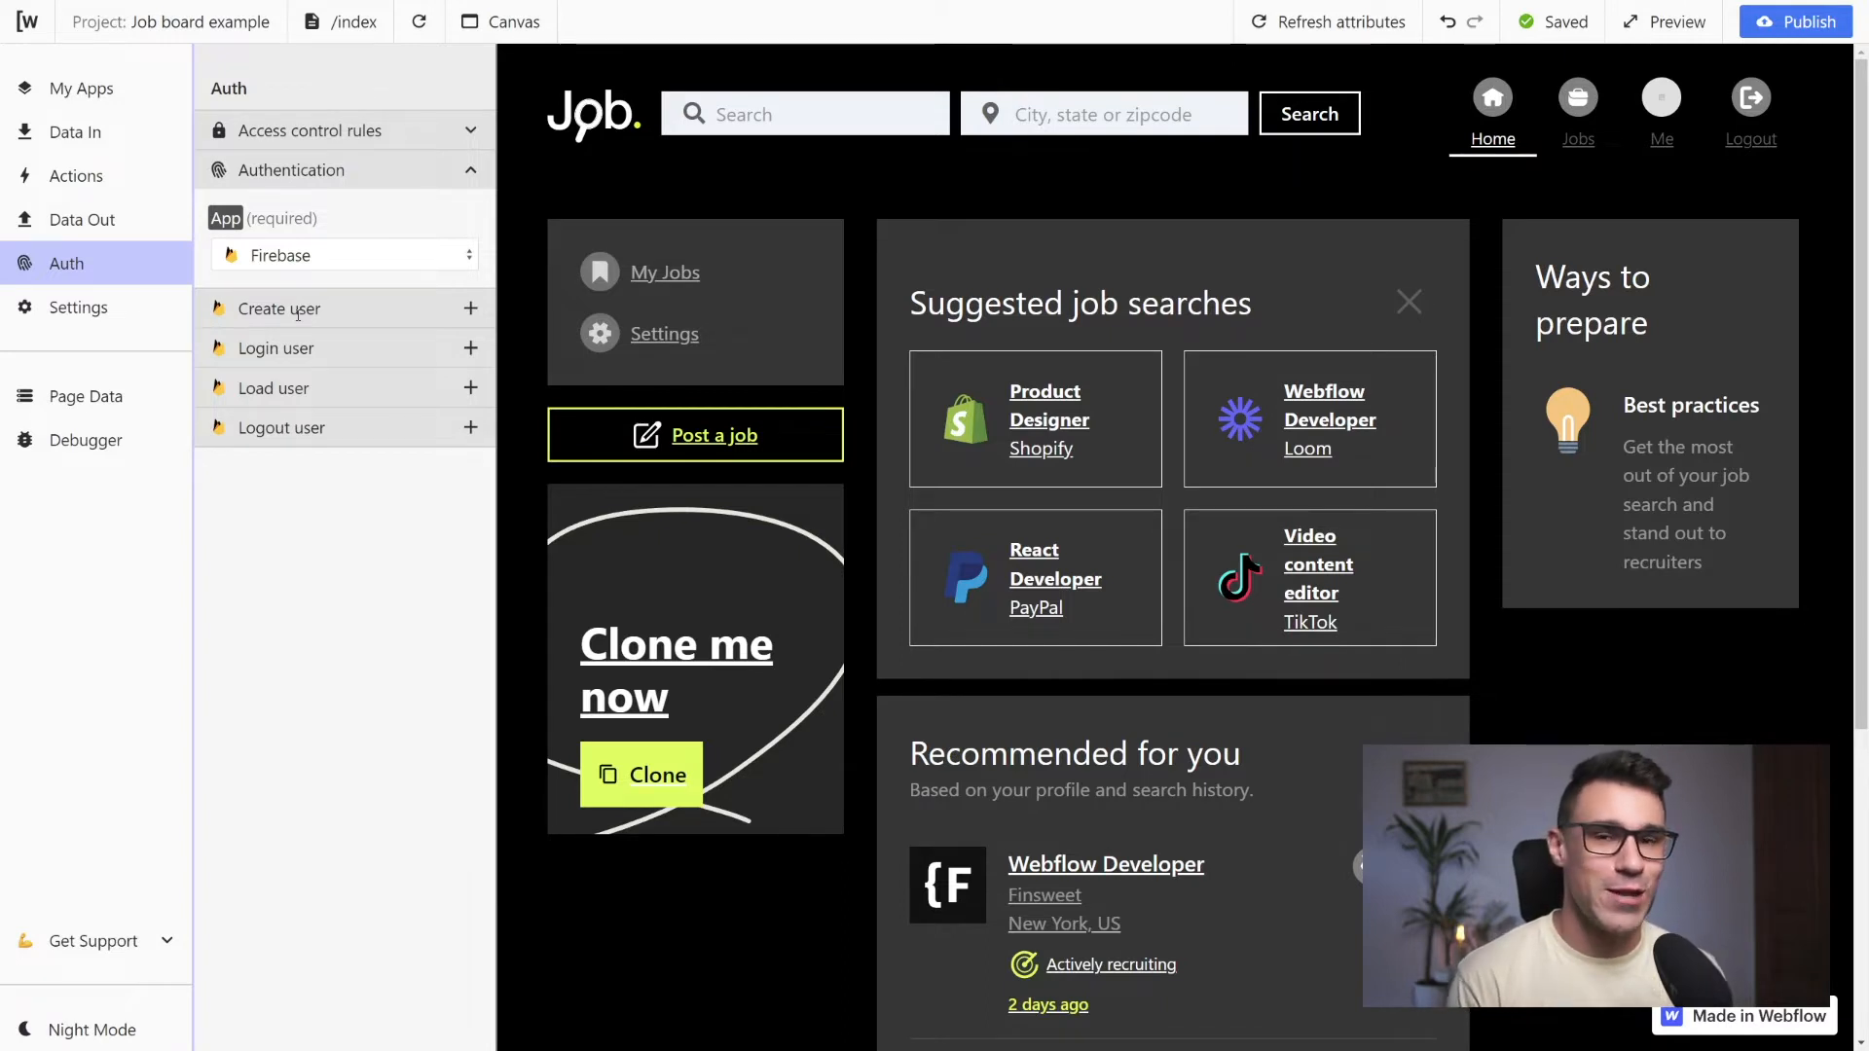
Add a Create user request for Firebase authentication and expand its Firebase Authentication and Create new user settings
click(470, 310)
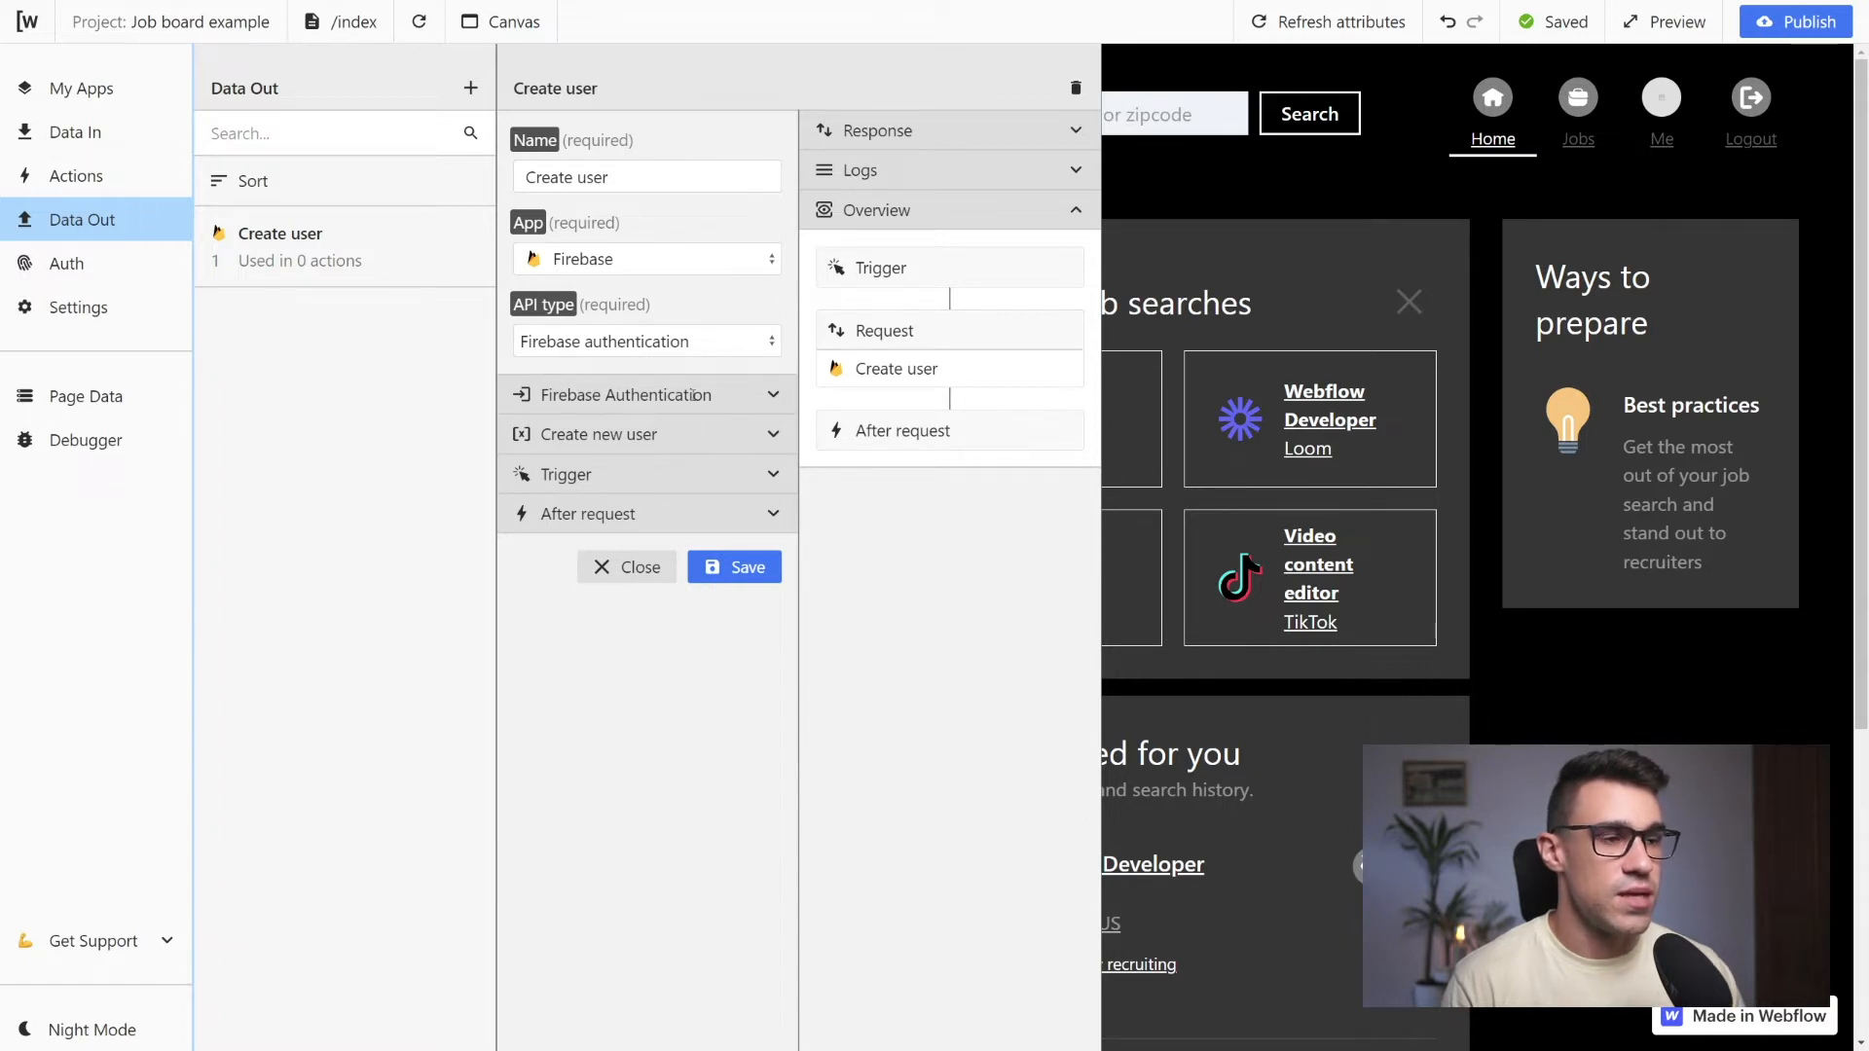
click(774, 397)
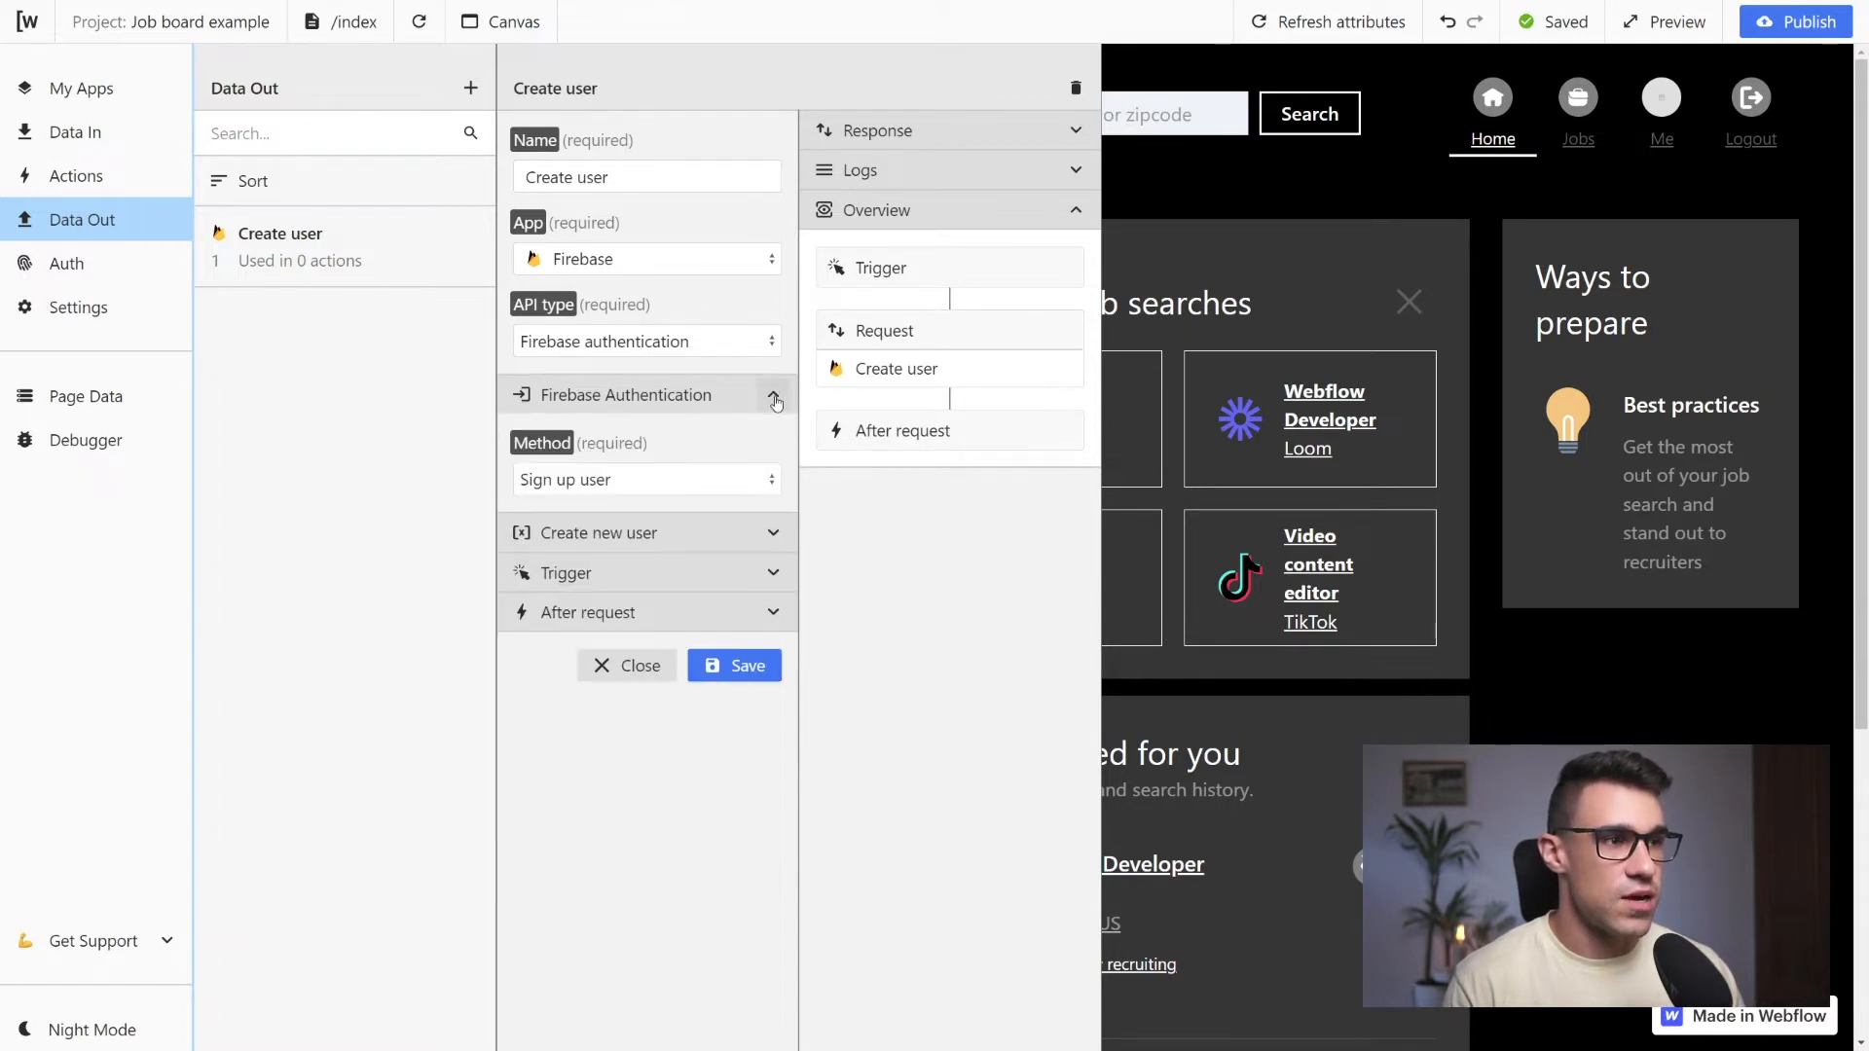
click(773, 534)
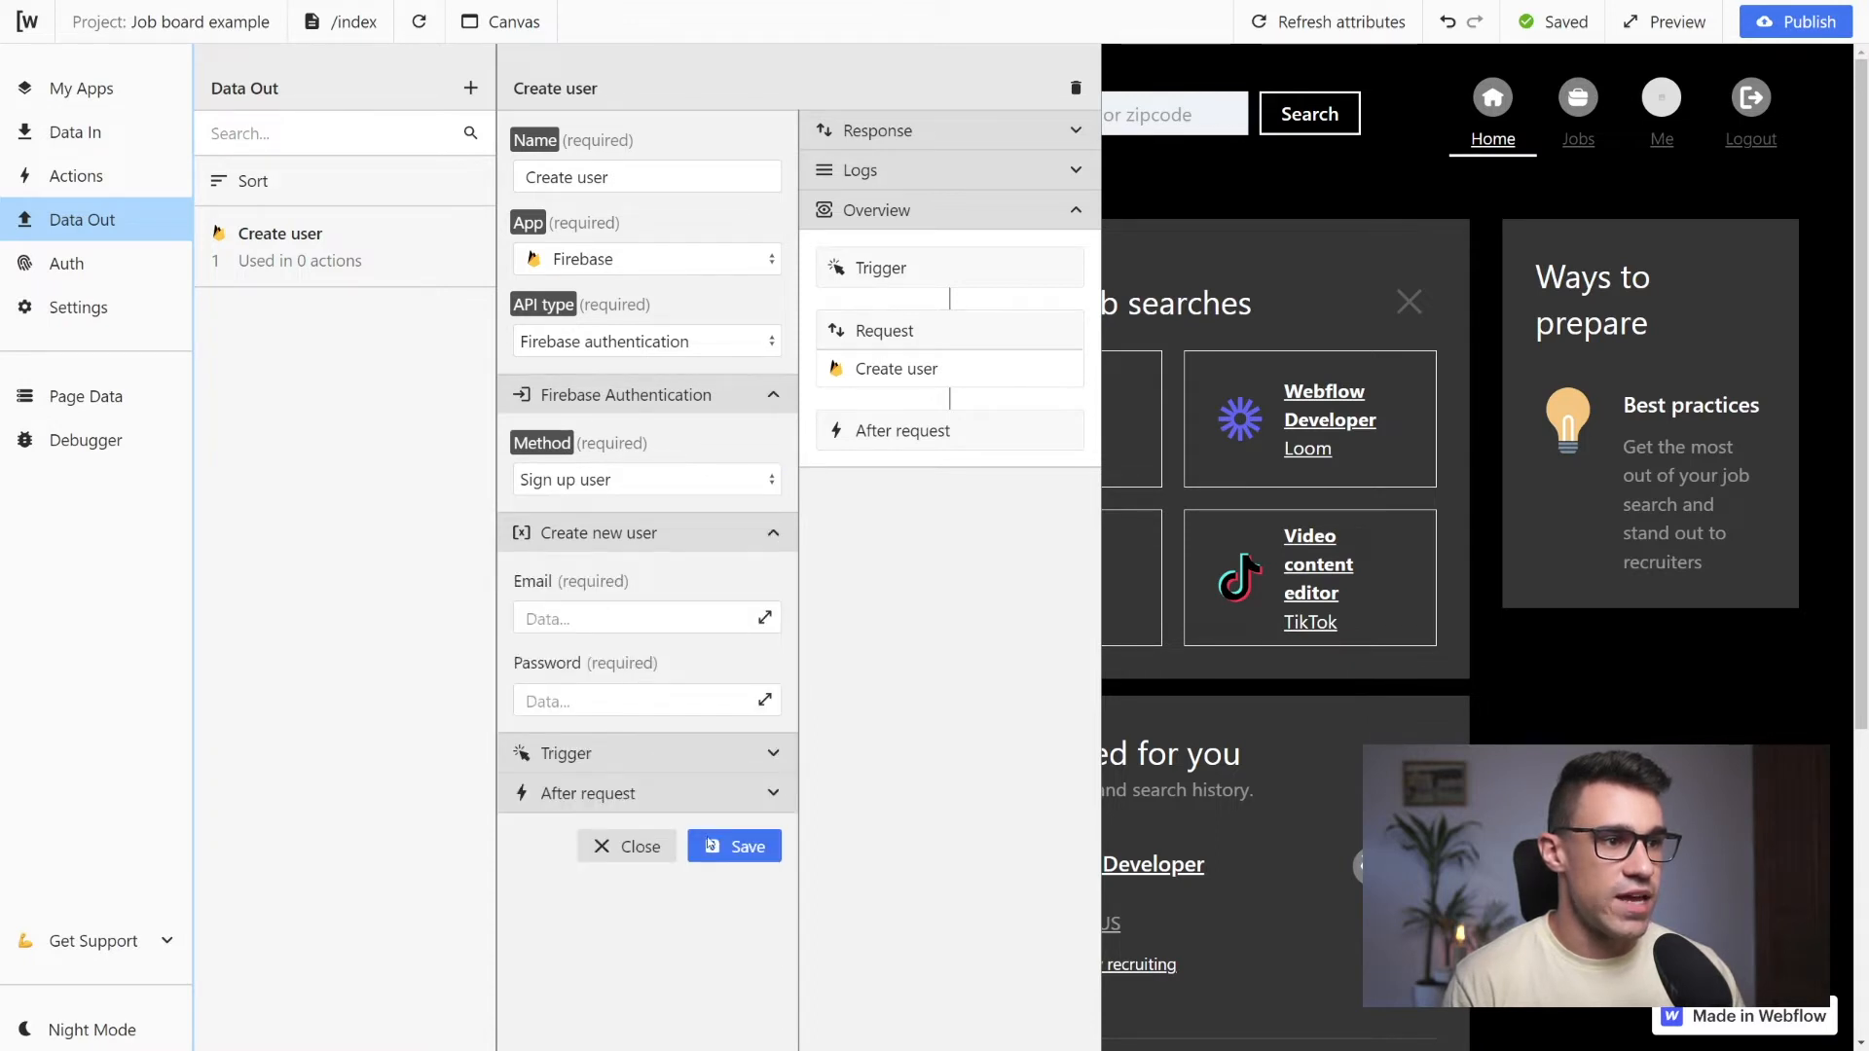
Save the Create user request and switch the project to the /account/signup page
click(743, 853)
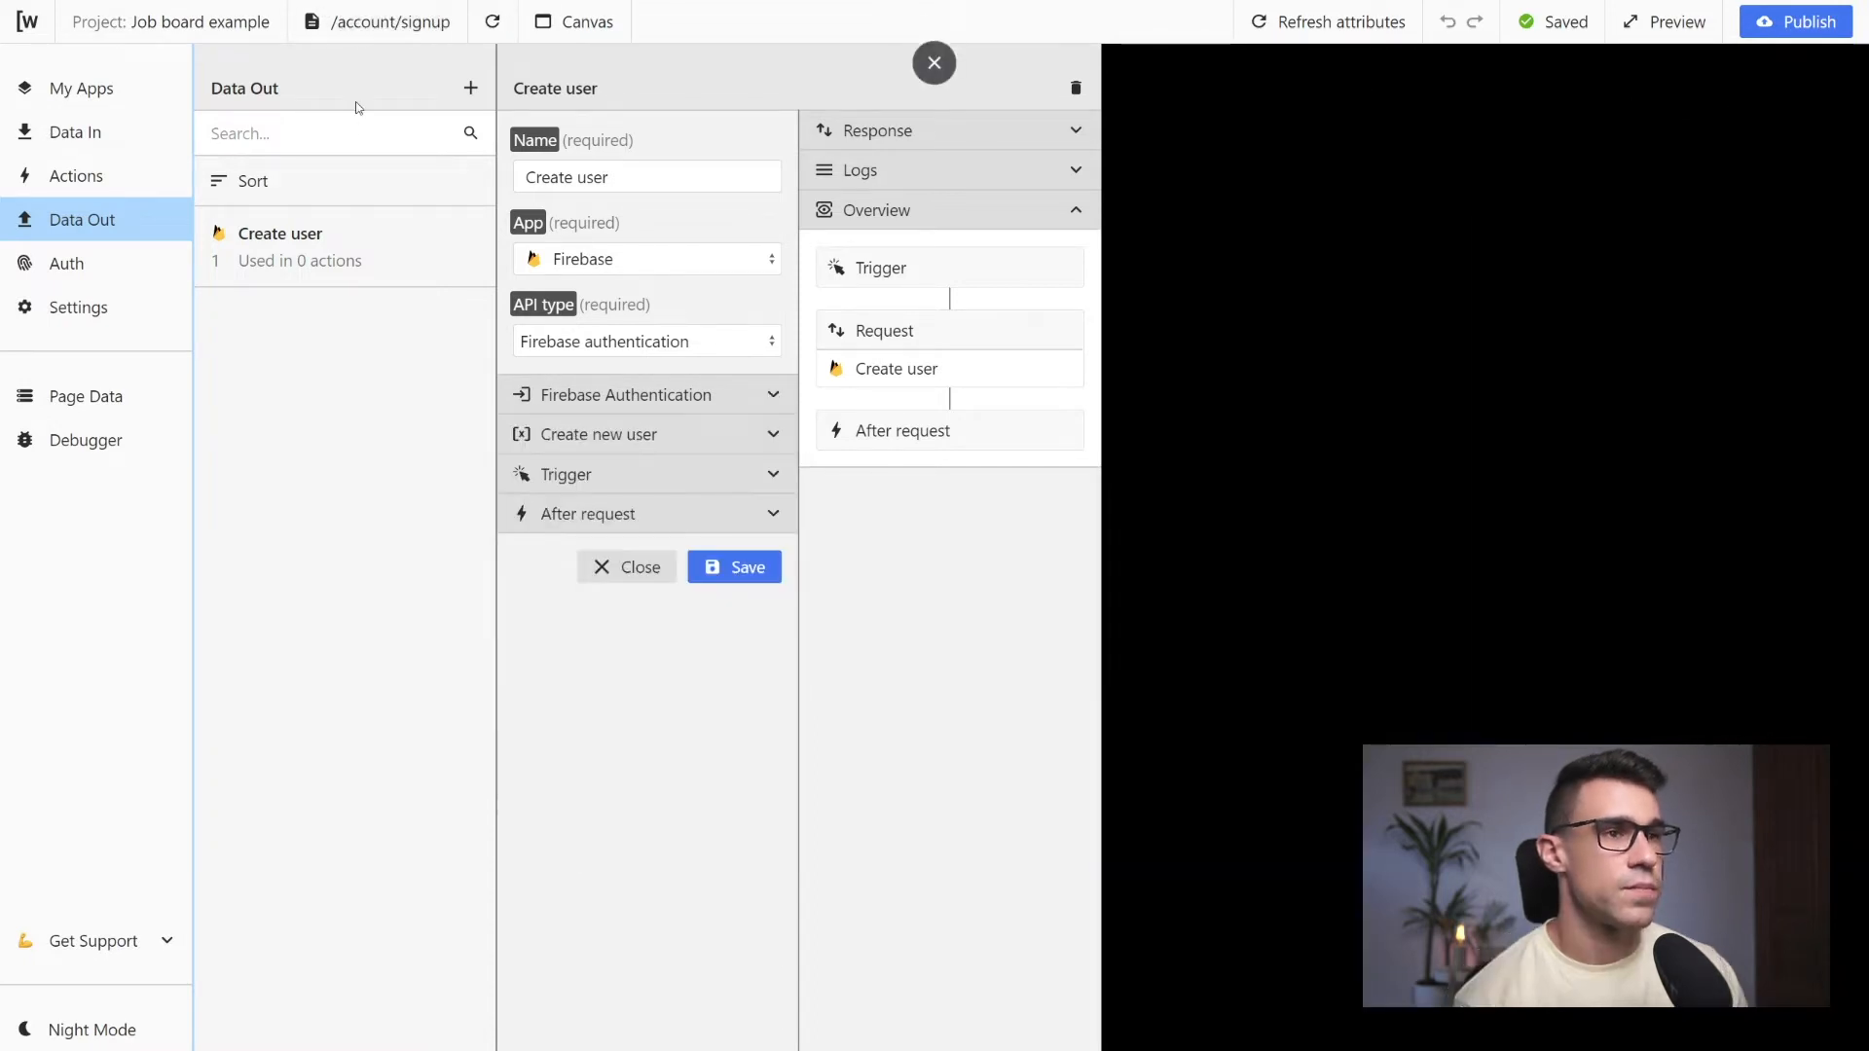
click(380, 27)
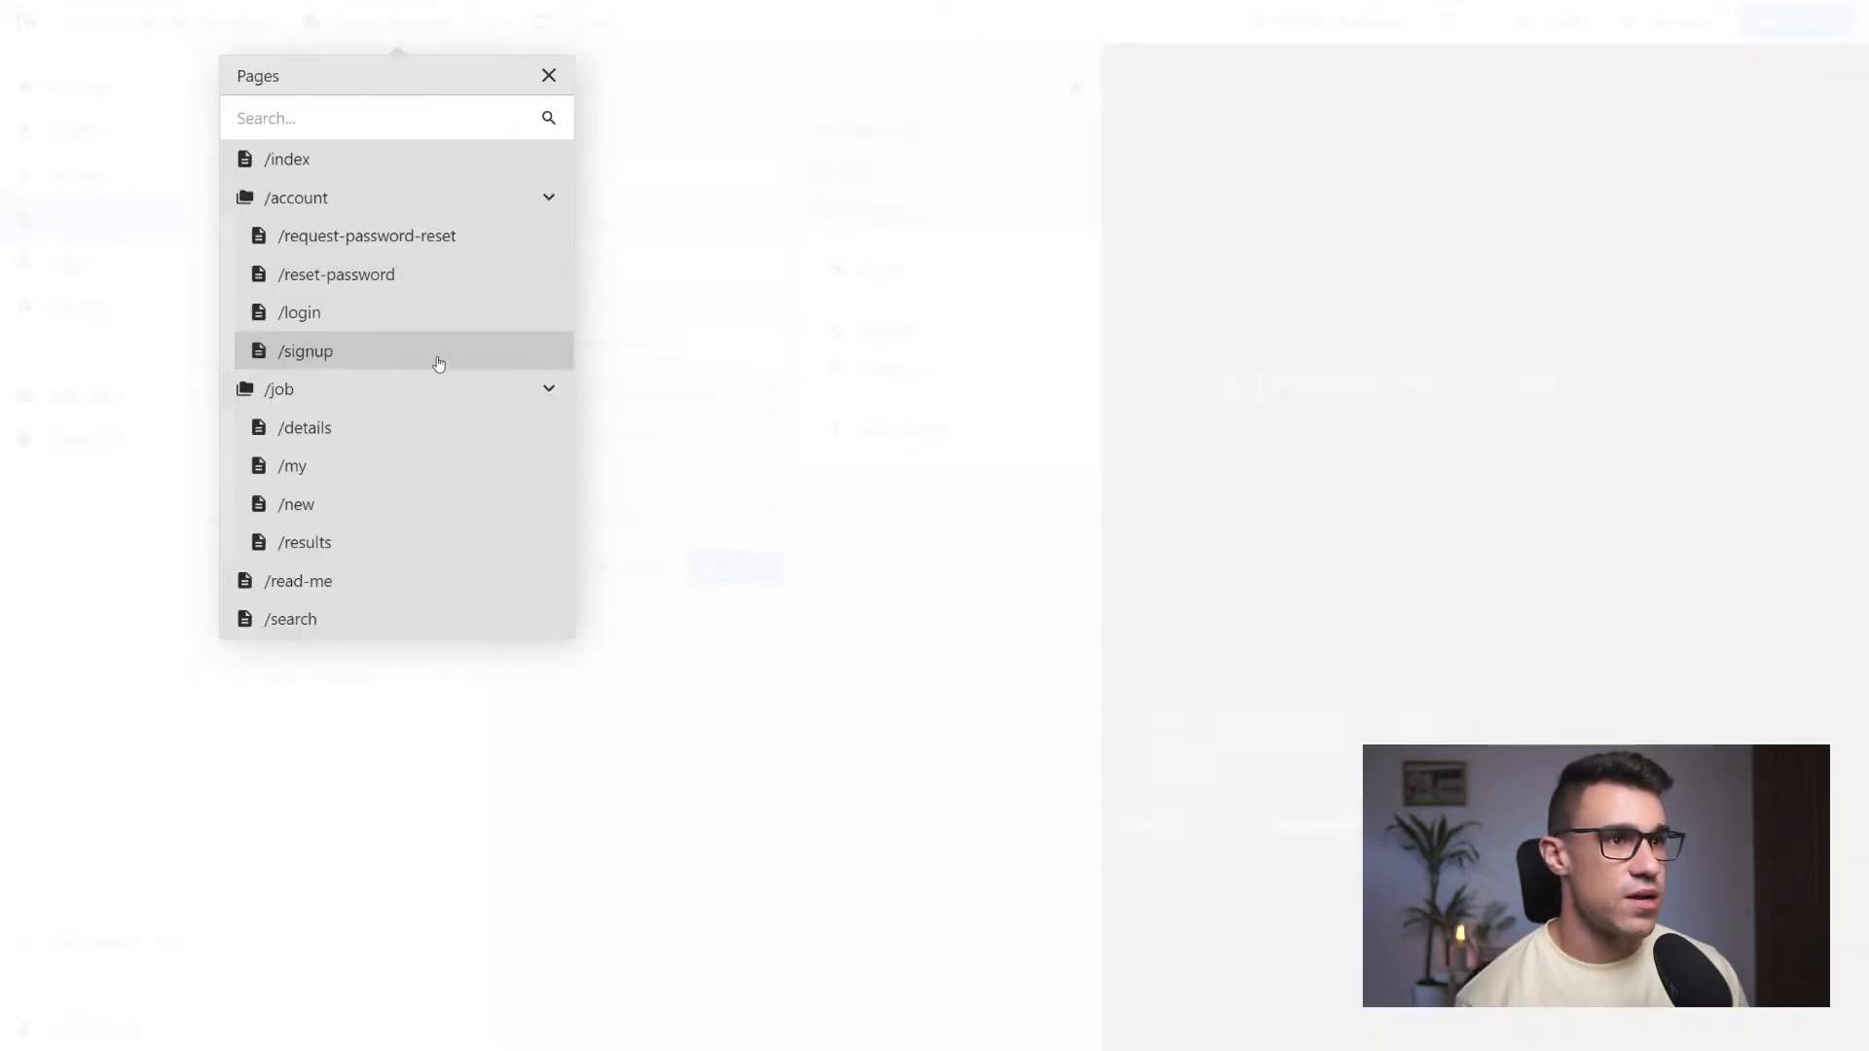
click(438, 363)
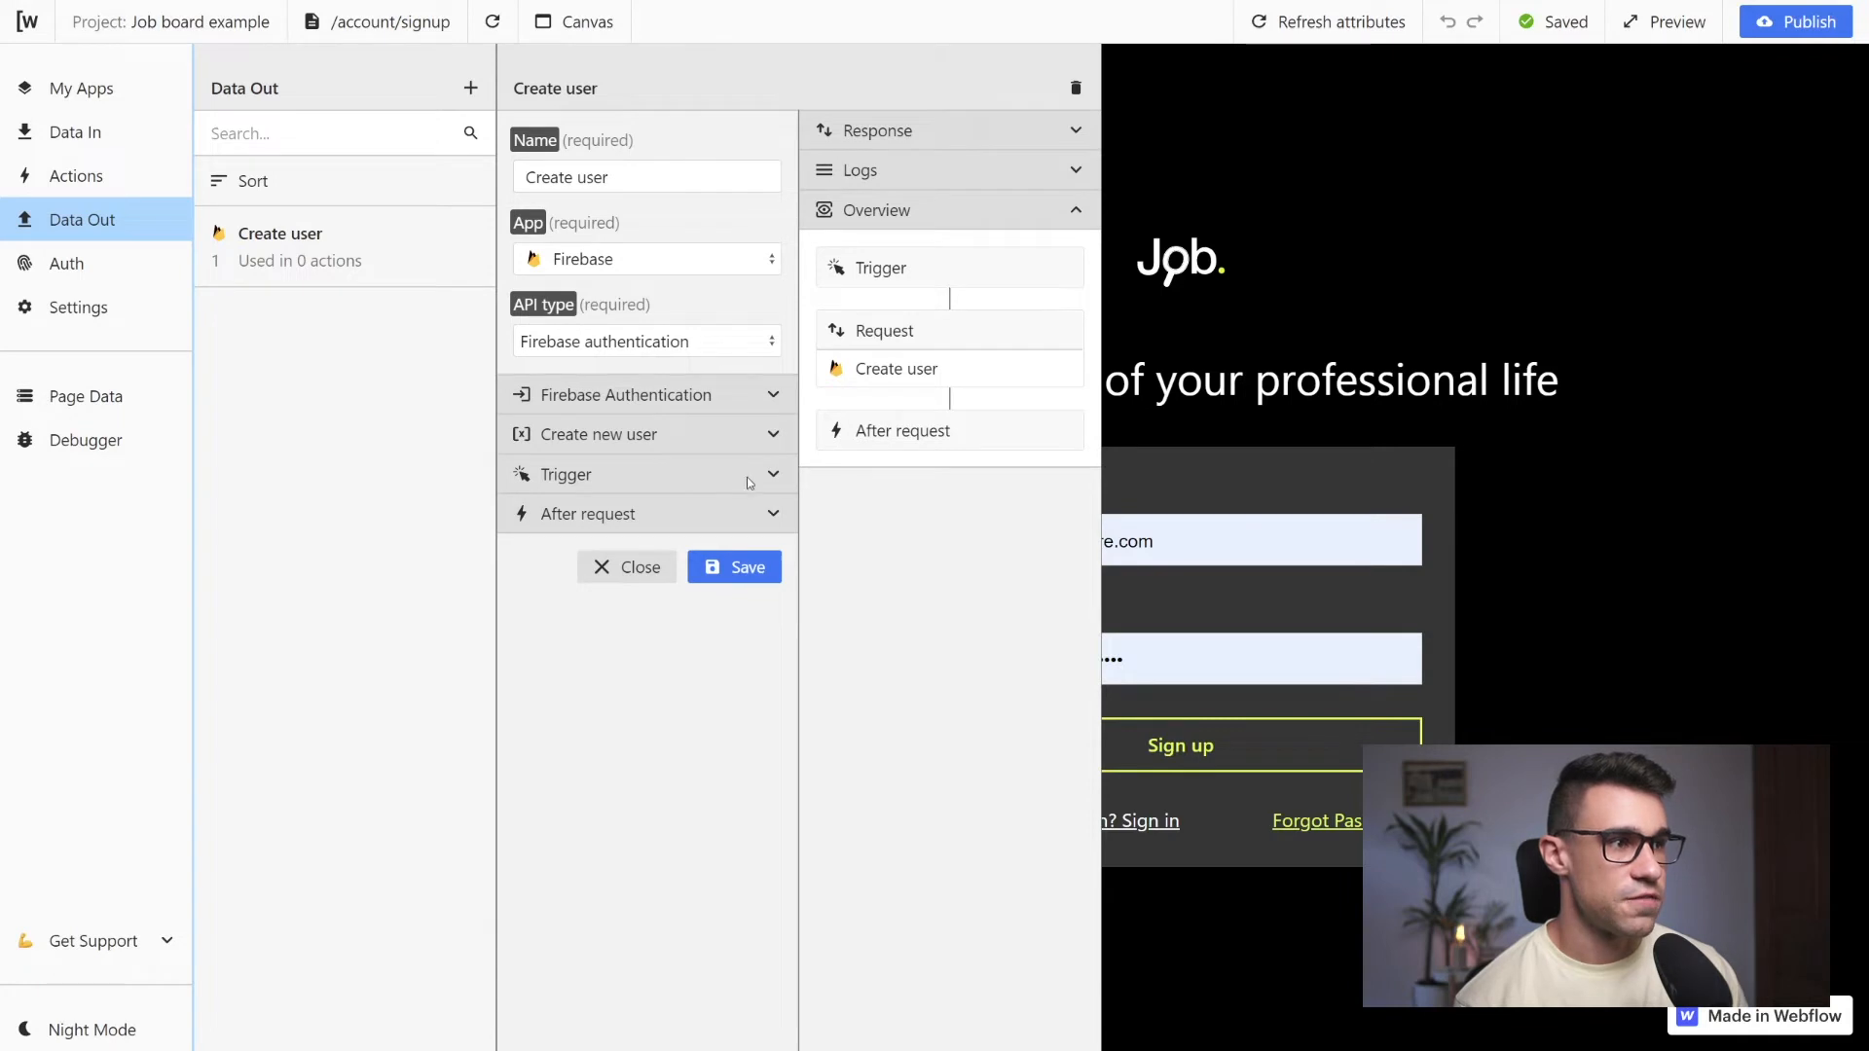
Bind the Create user request's Email field to the signupEmail input field
click(768, 437)
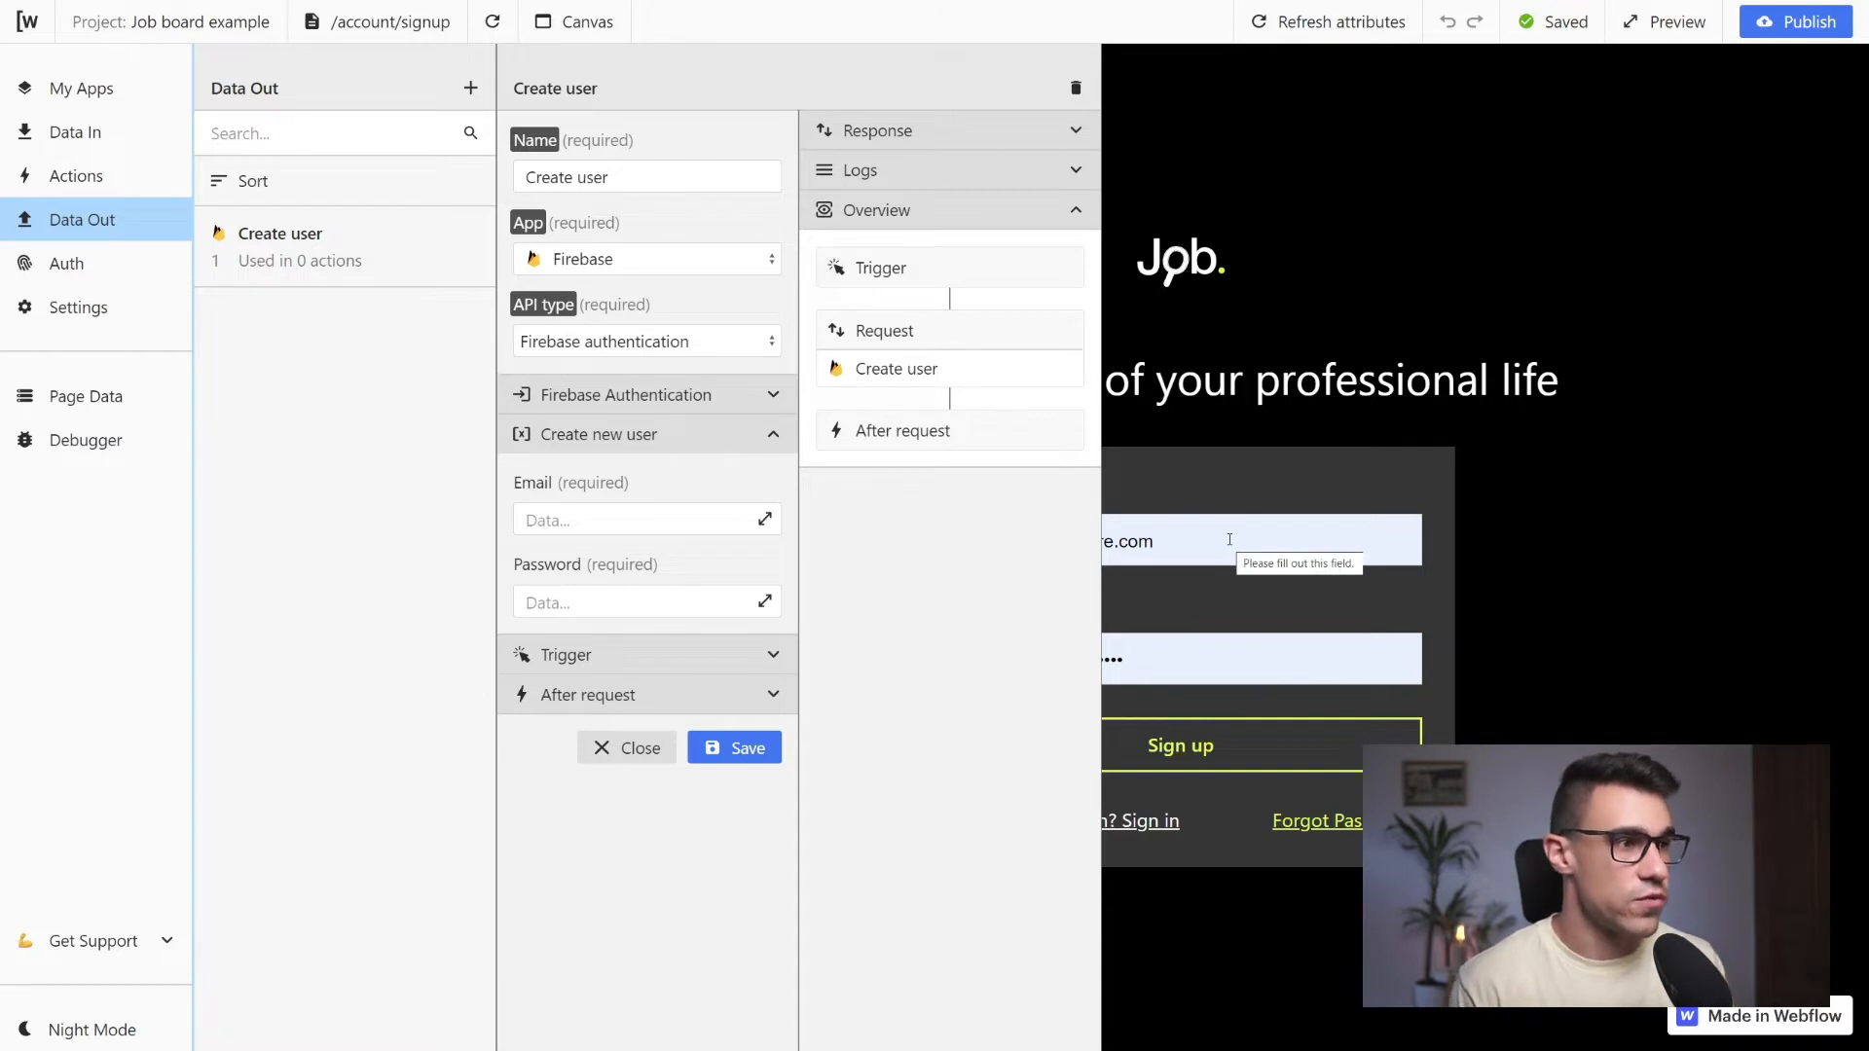
click(765, 524)
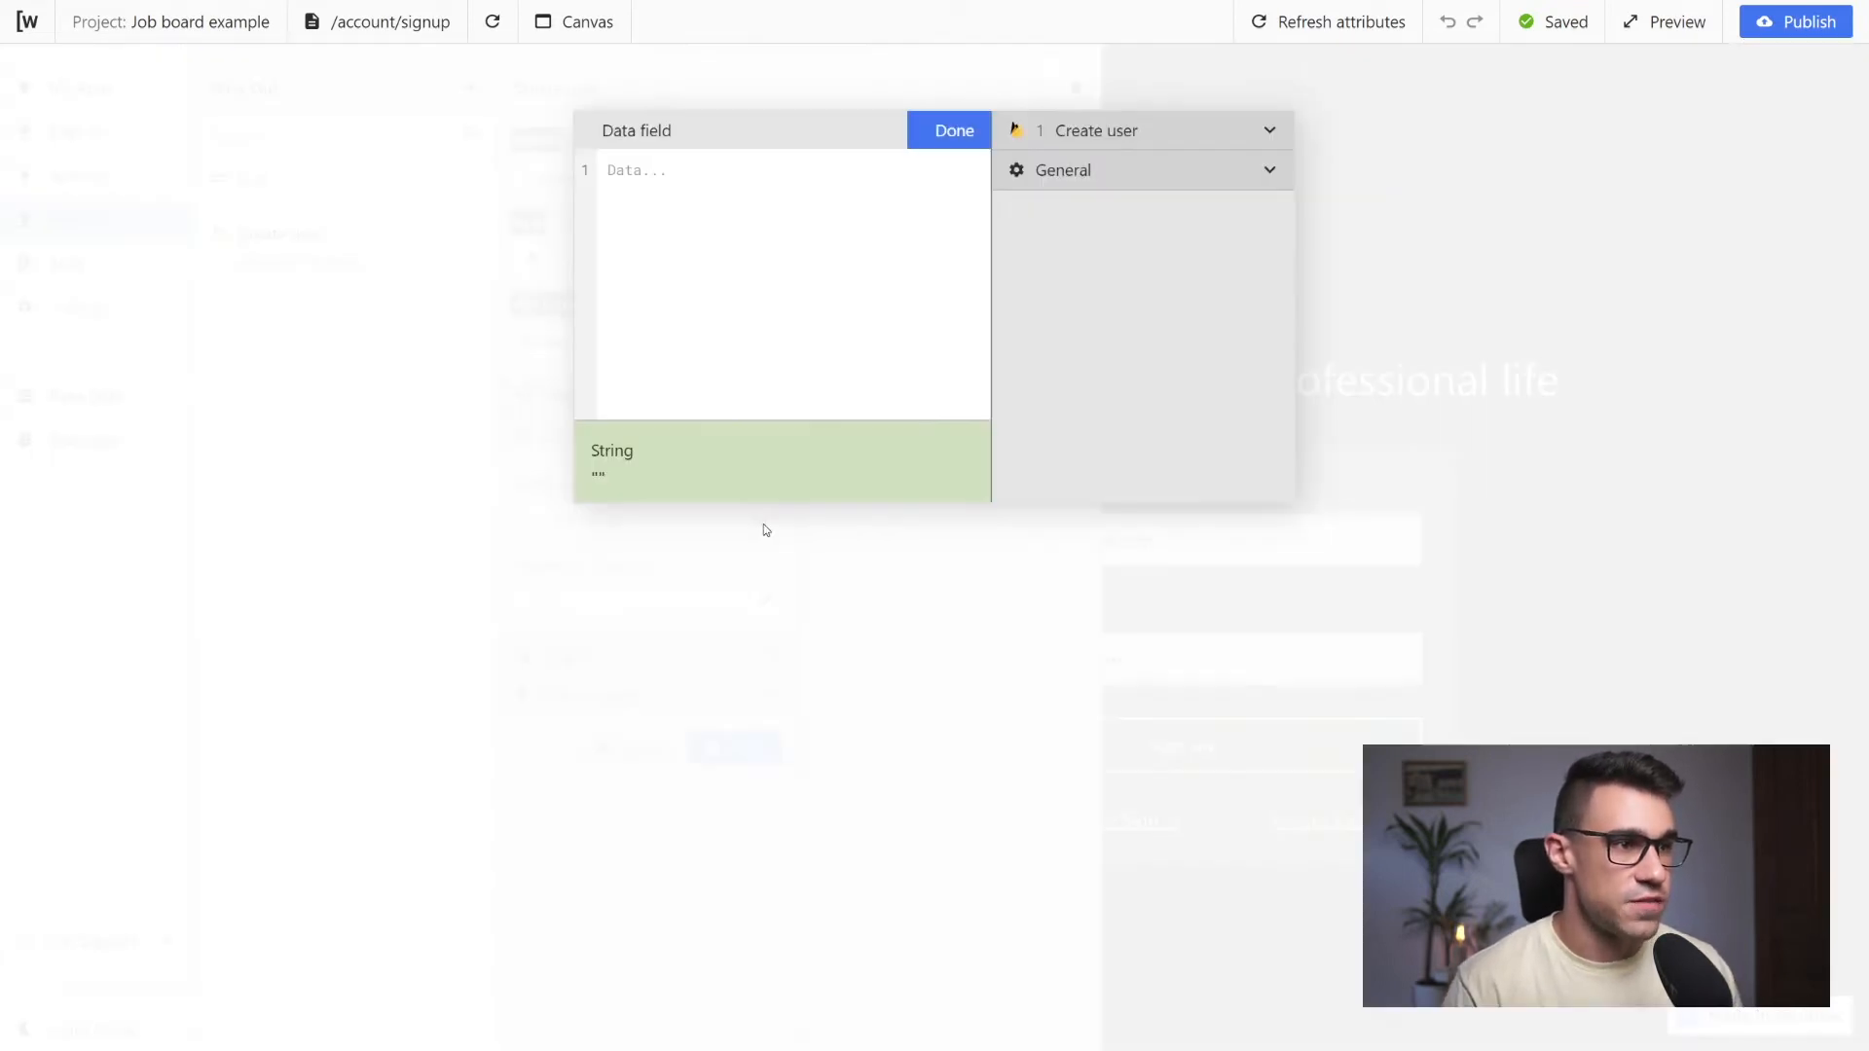
click(1266, 173)
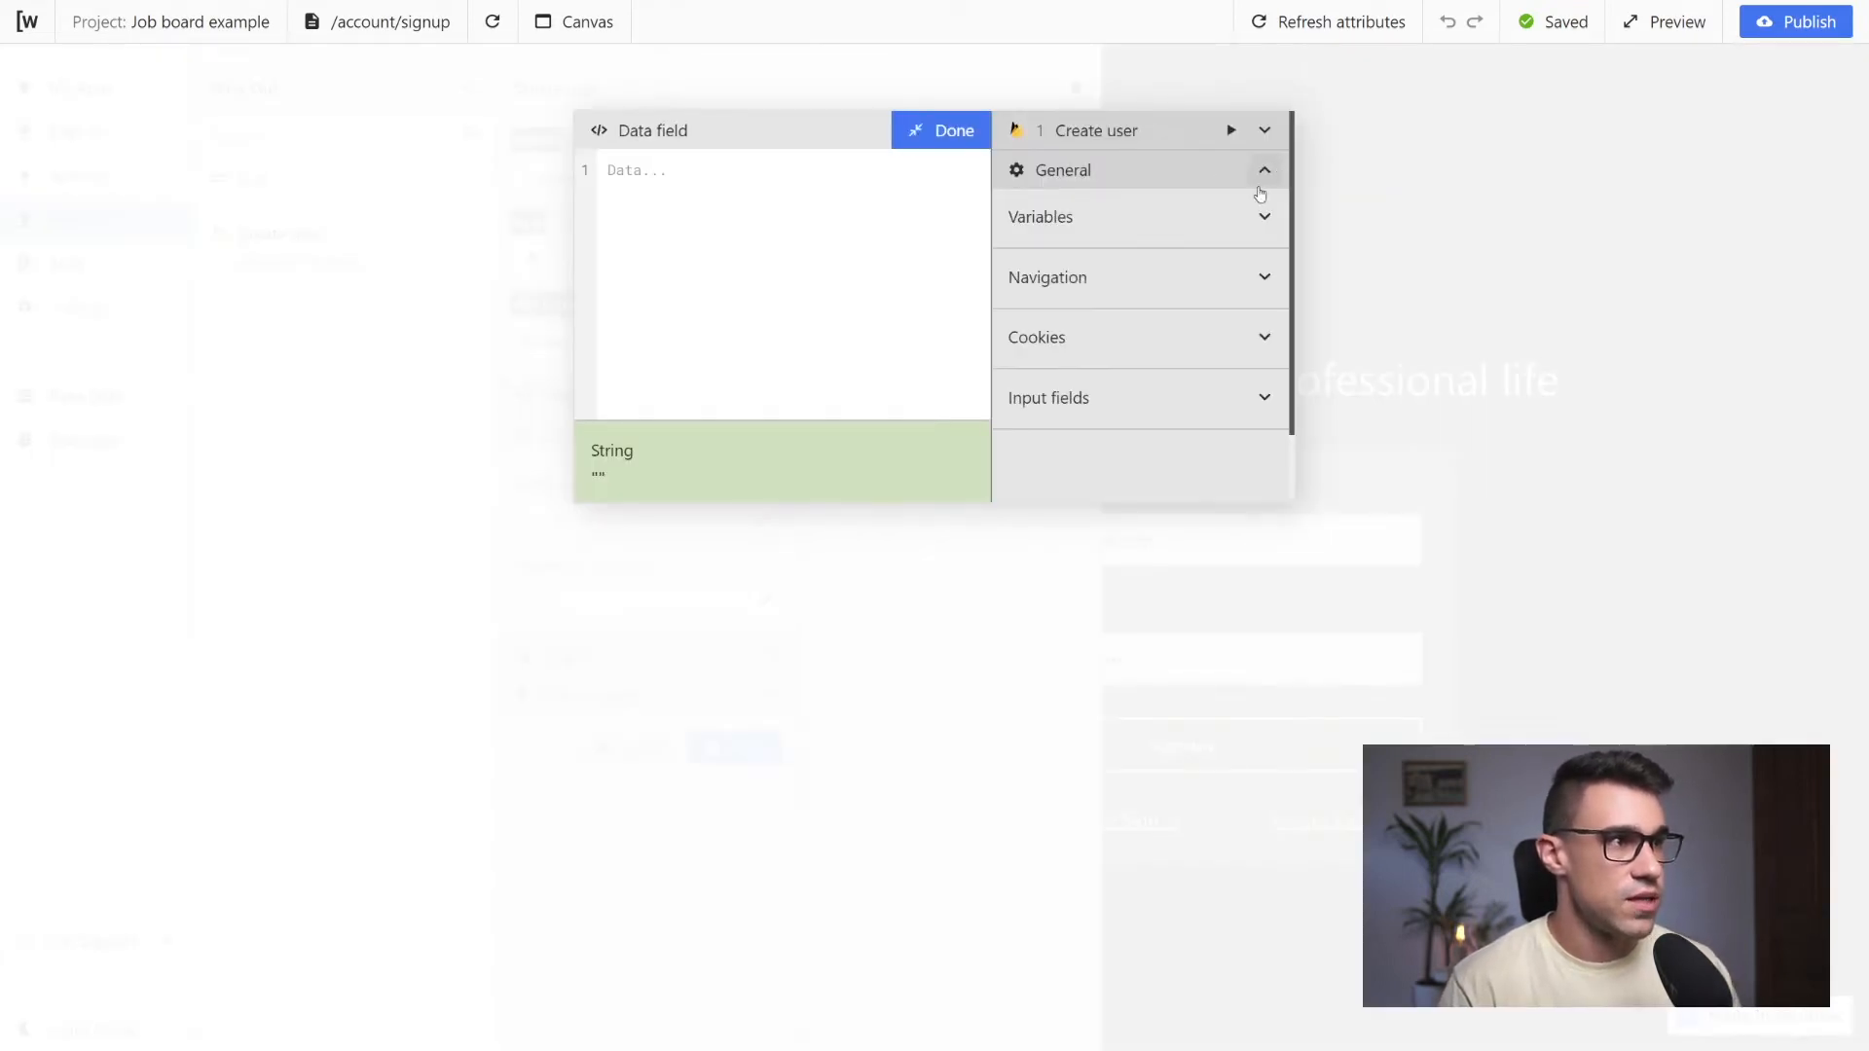
click(1264, 398)
scroll(1198, 384, down, 3)
scroll(1198, 384, up, 1)
scroll(1198, 385, up, 2)
scroll(1181, 363, down, 2)
click(1129, 384)
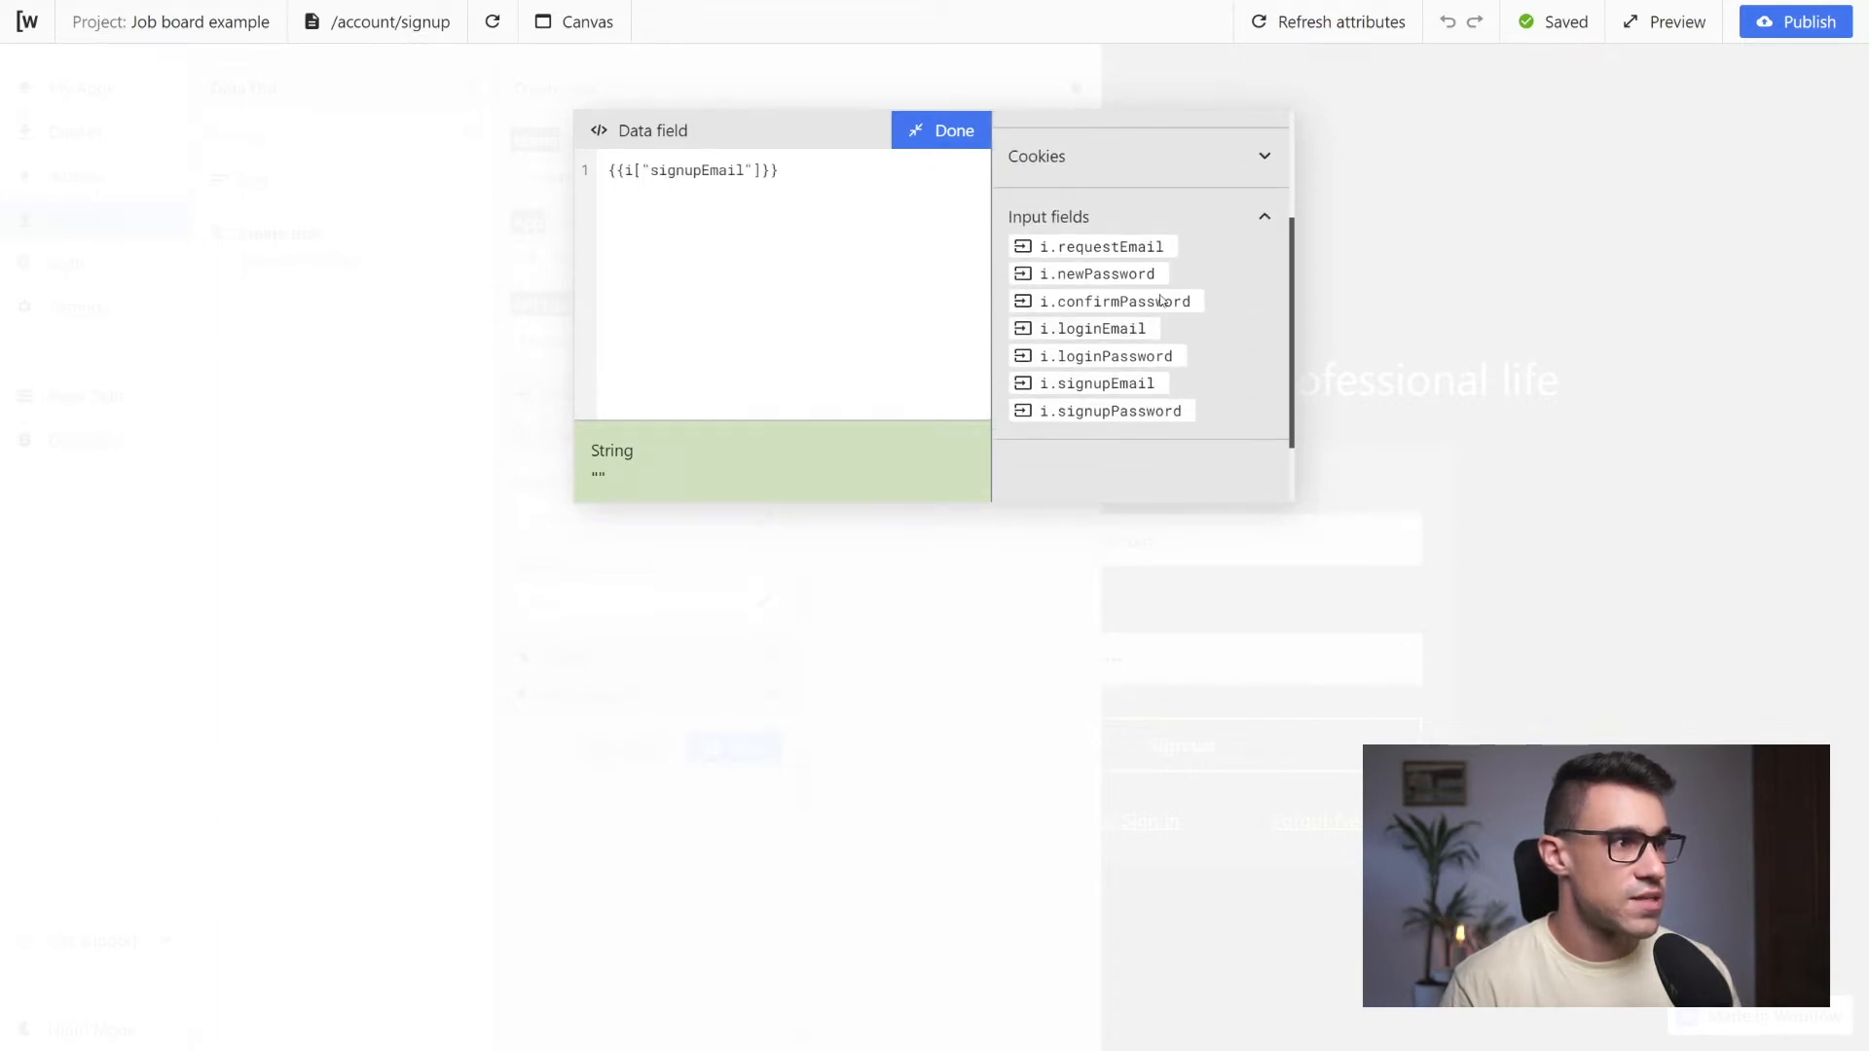
click(935, 130)
Bind the Create user request's Password field to the signupPassword input field and save the request
click(704, 598)
click(765, 602)
scroll(1131, 317, down, 3)
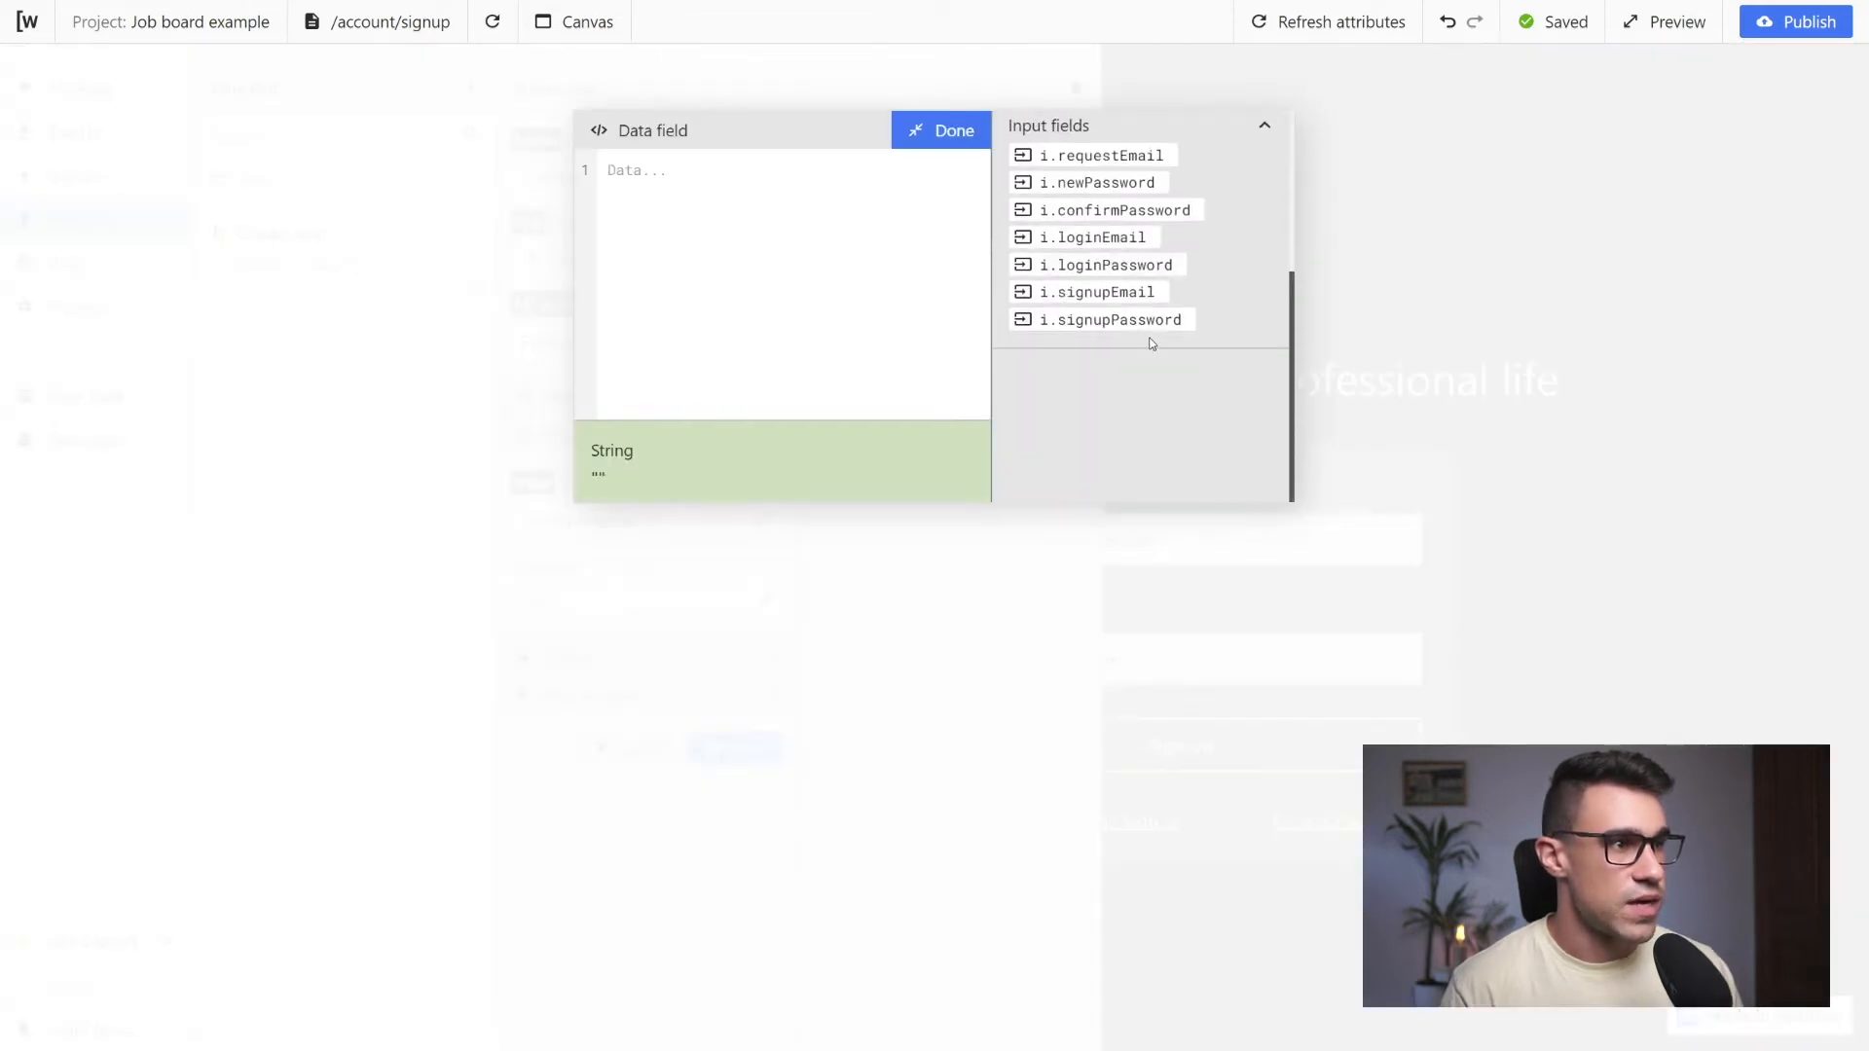
click(1095, 329)
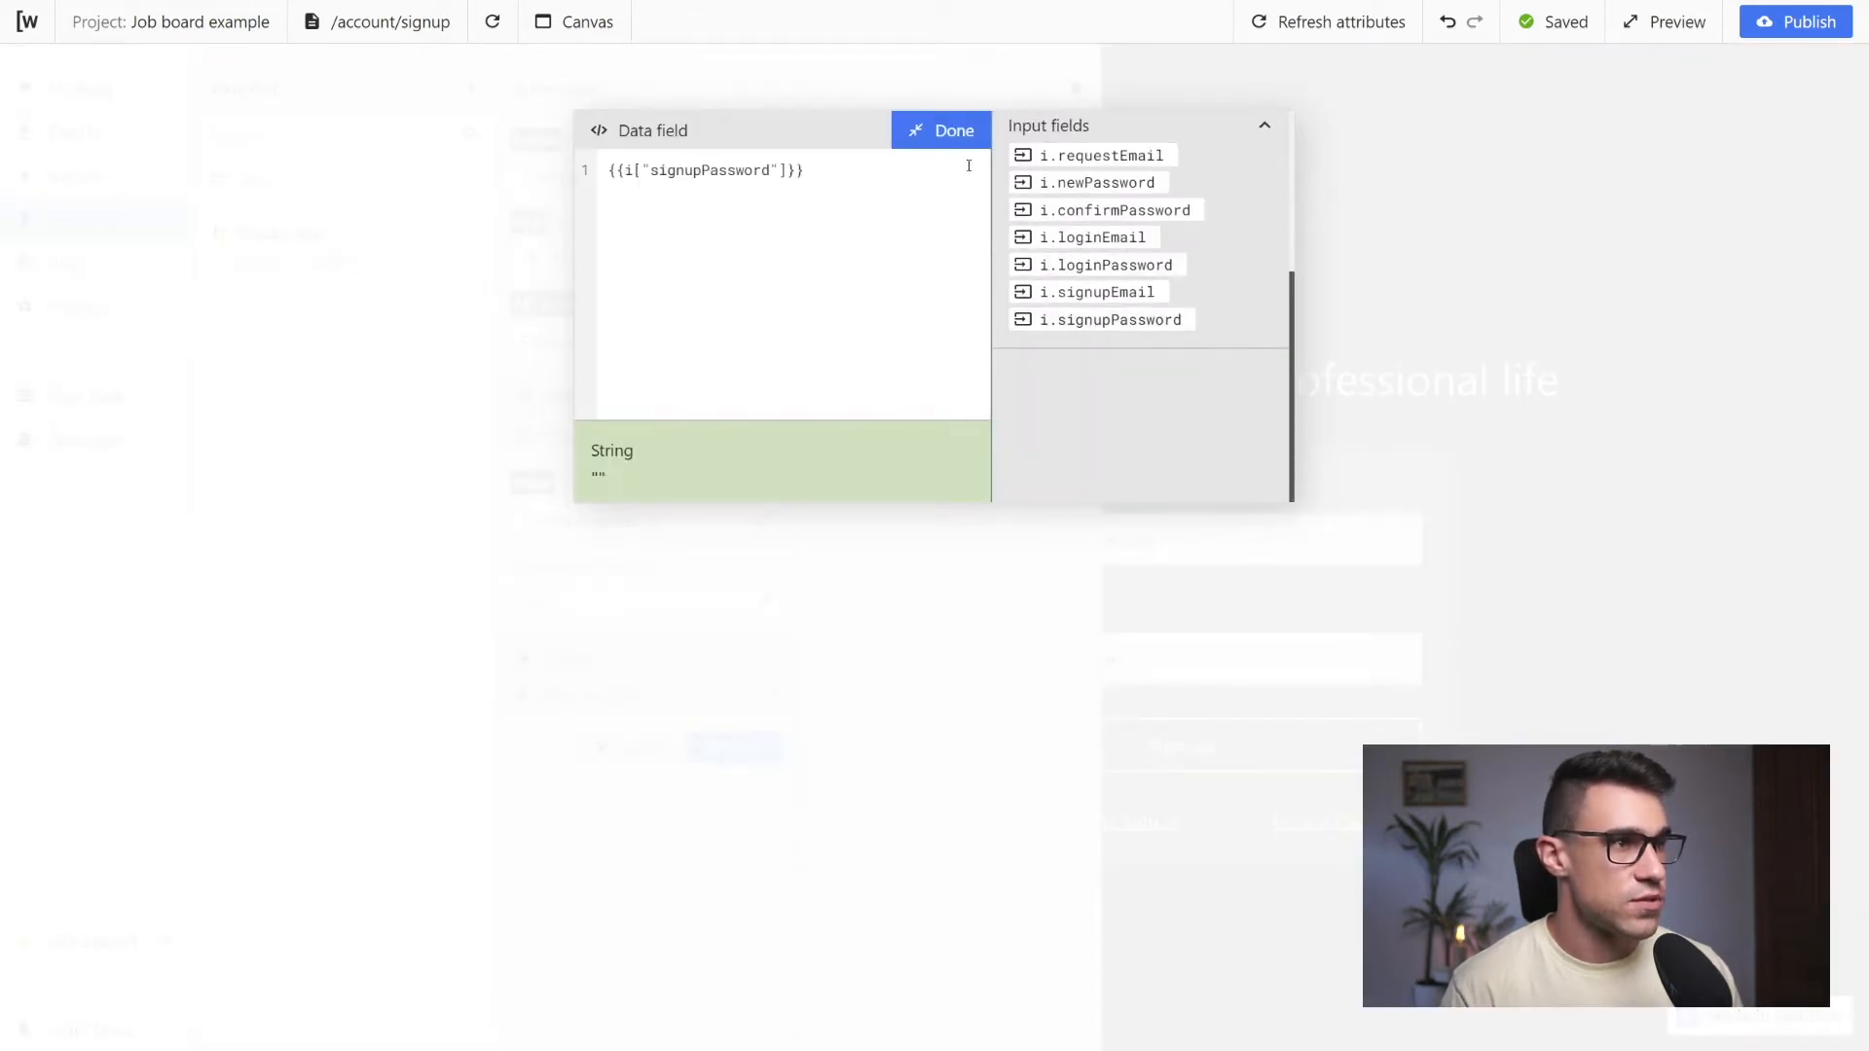
click(959, 135)
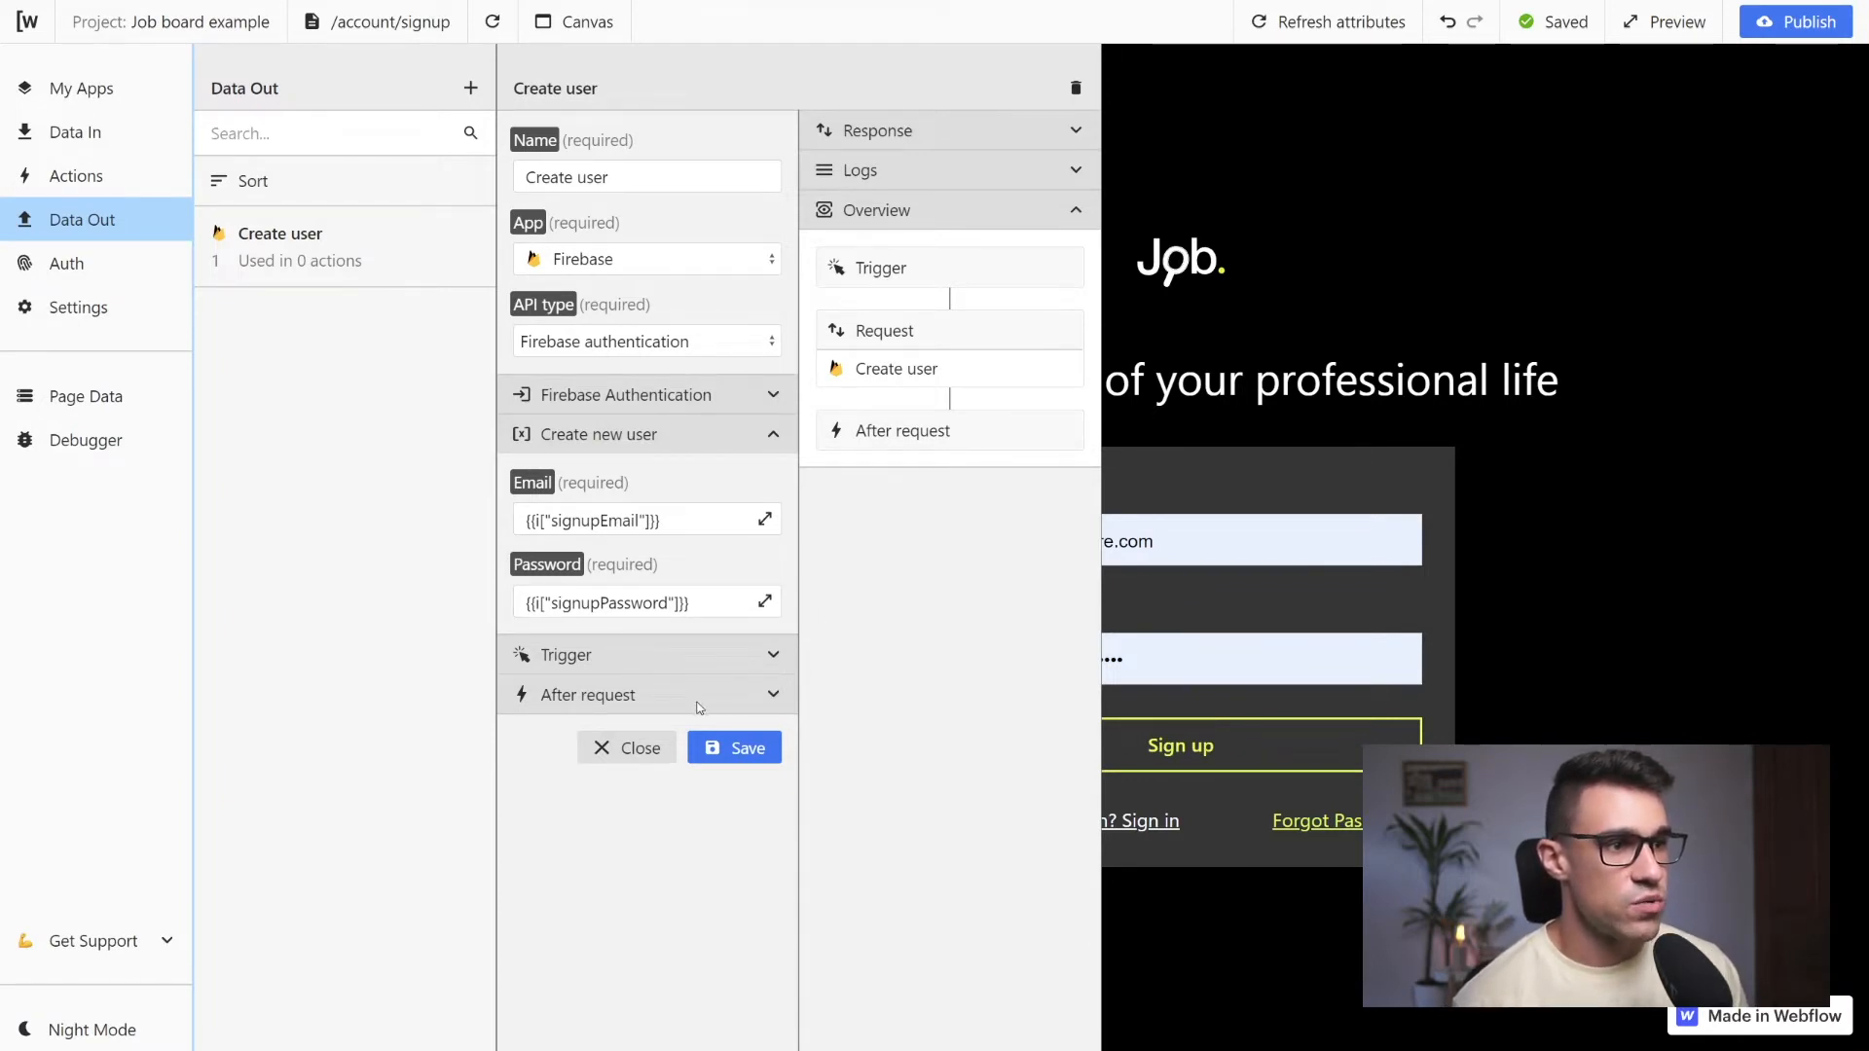
click(747, 749)
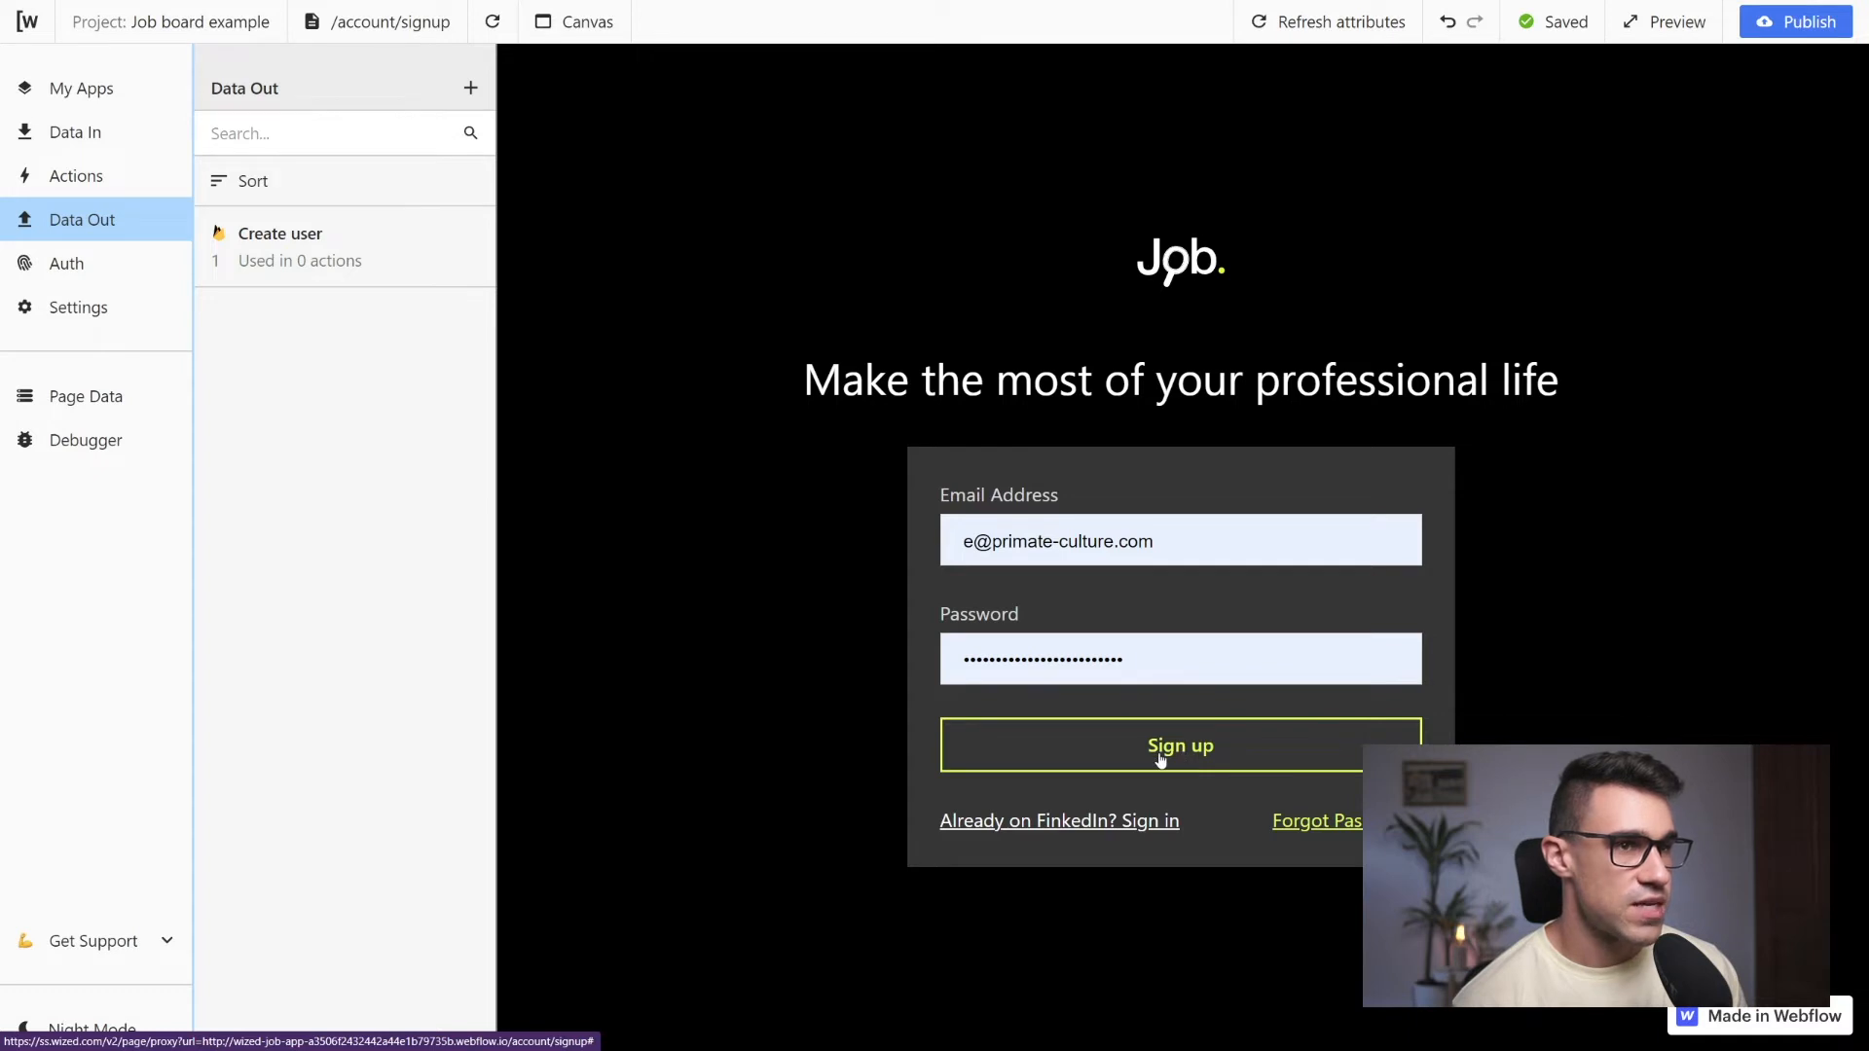
Add a new action named "Sign user up" for the signup page
click(136, 181)
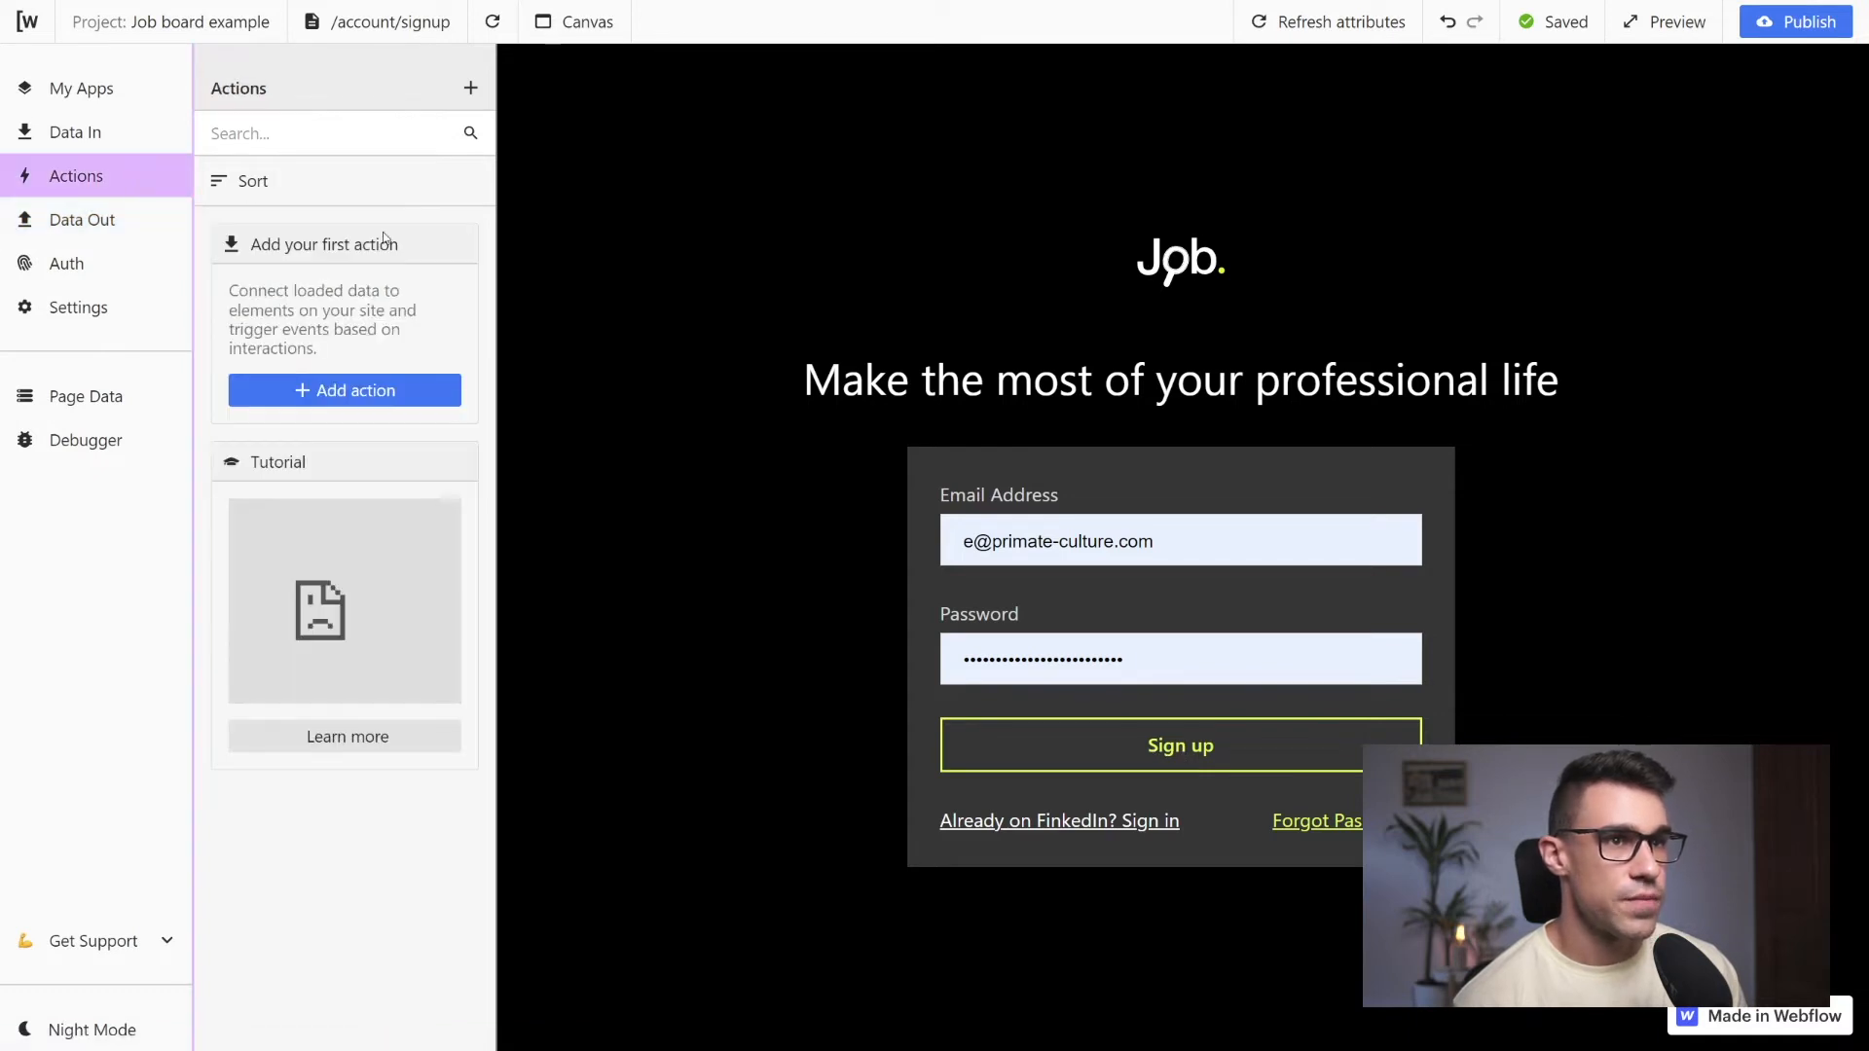
click(368, 388)
click(596, 166)
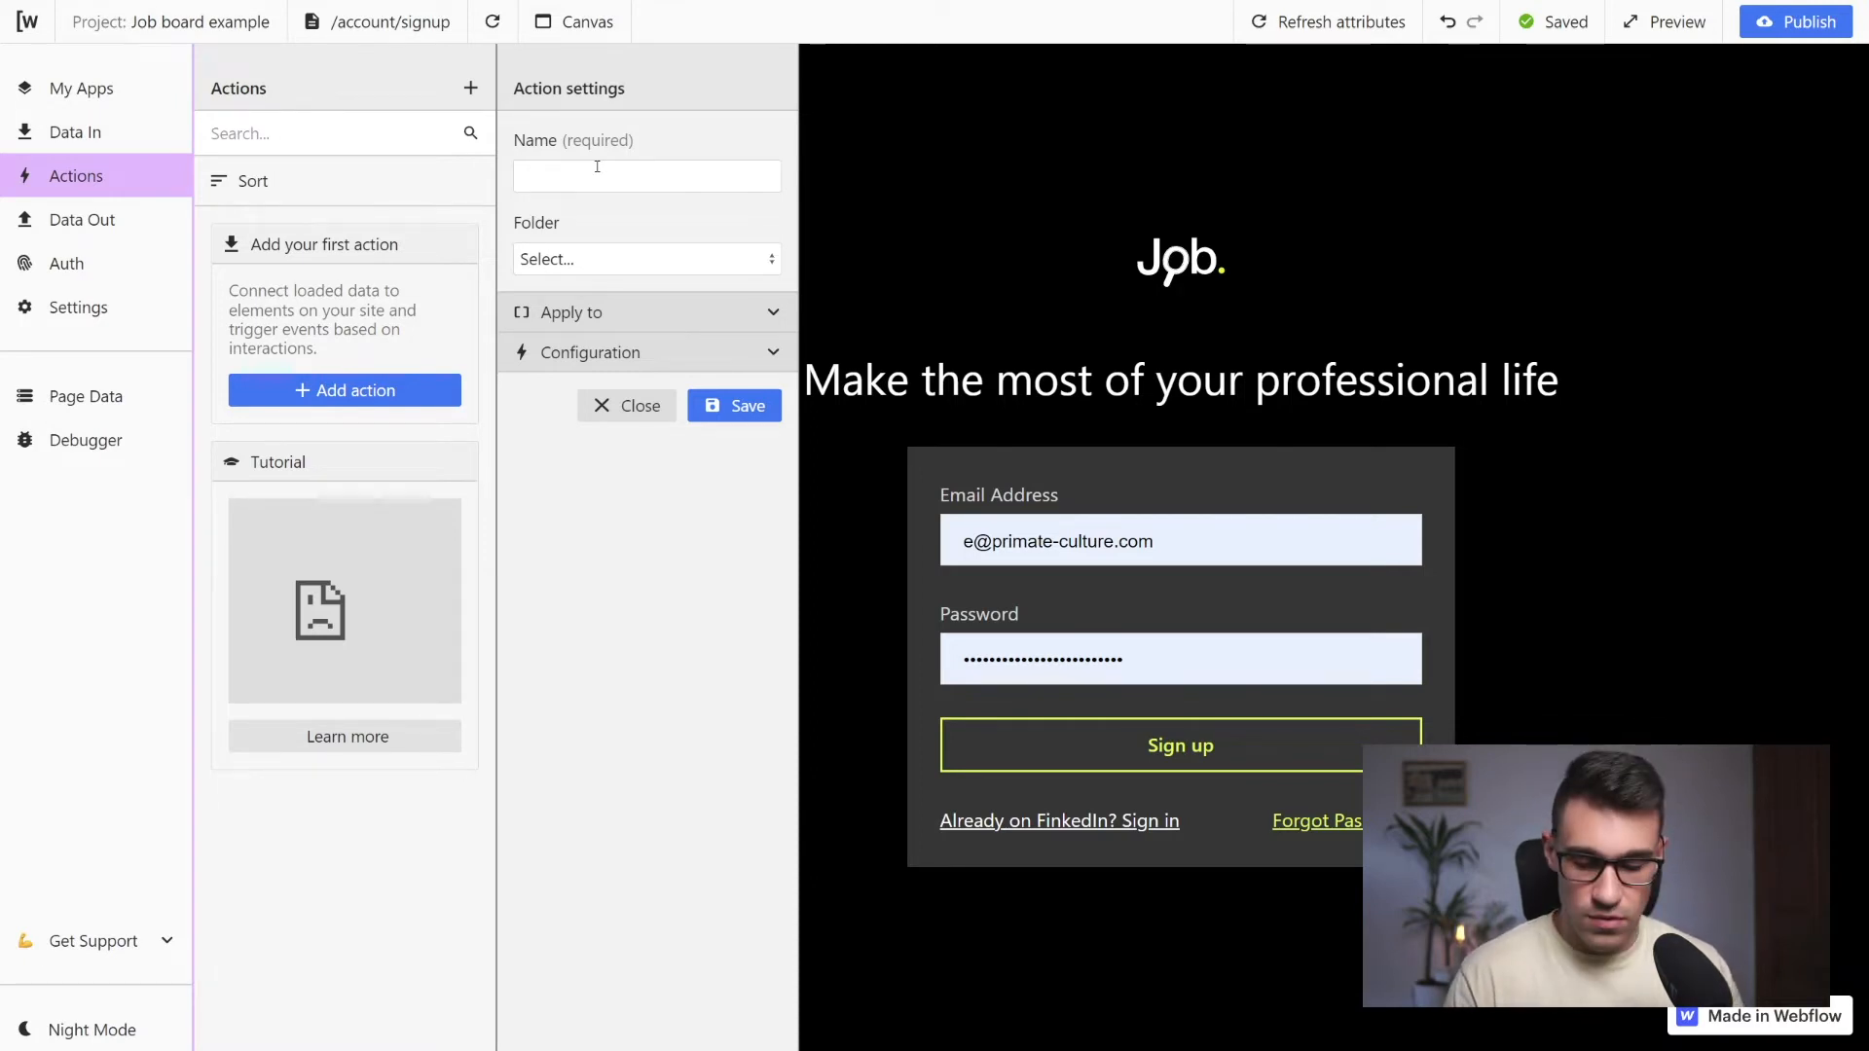
text(Sign)
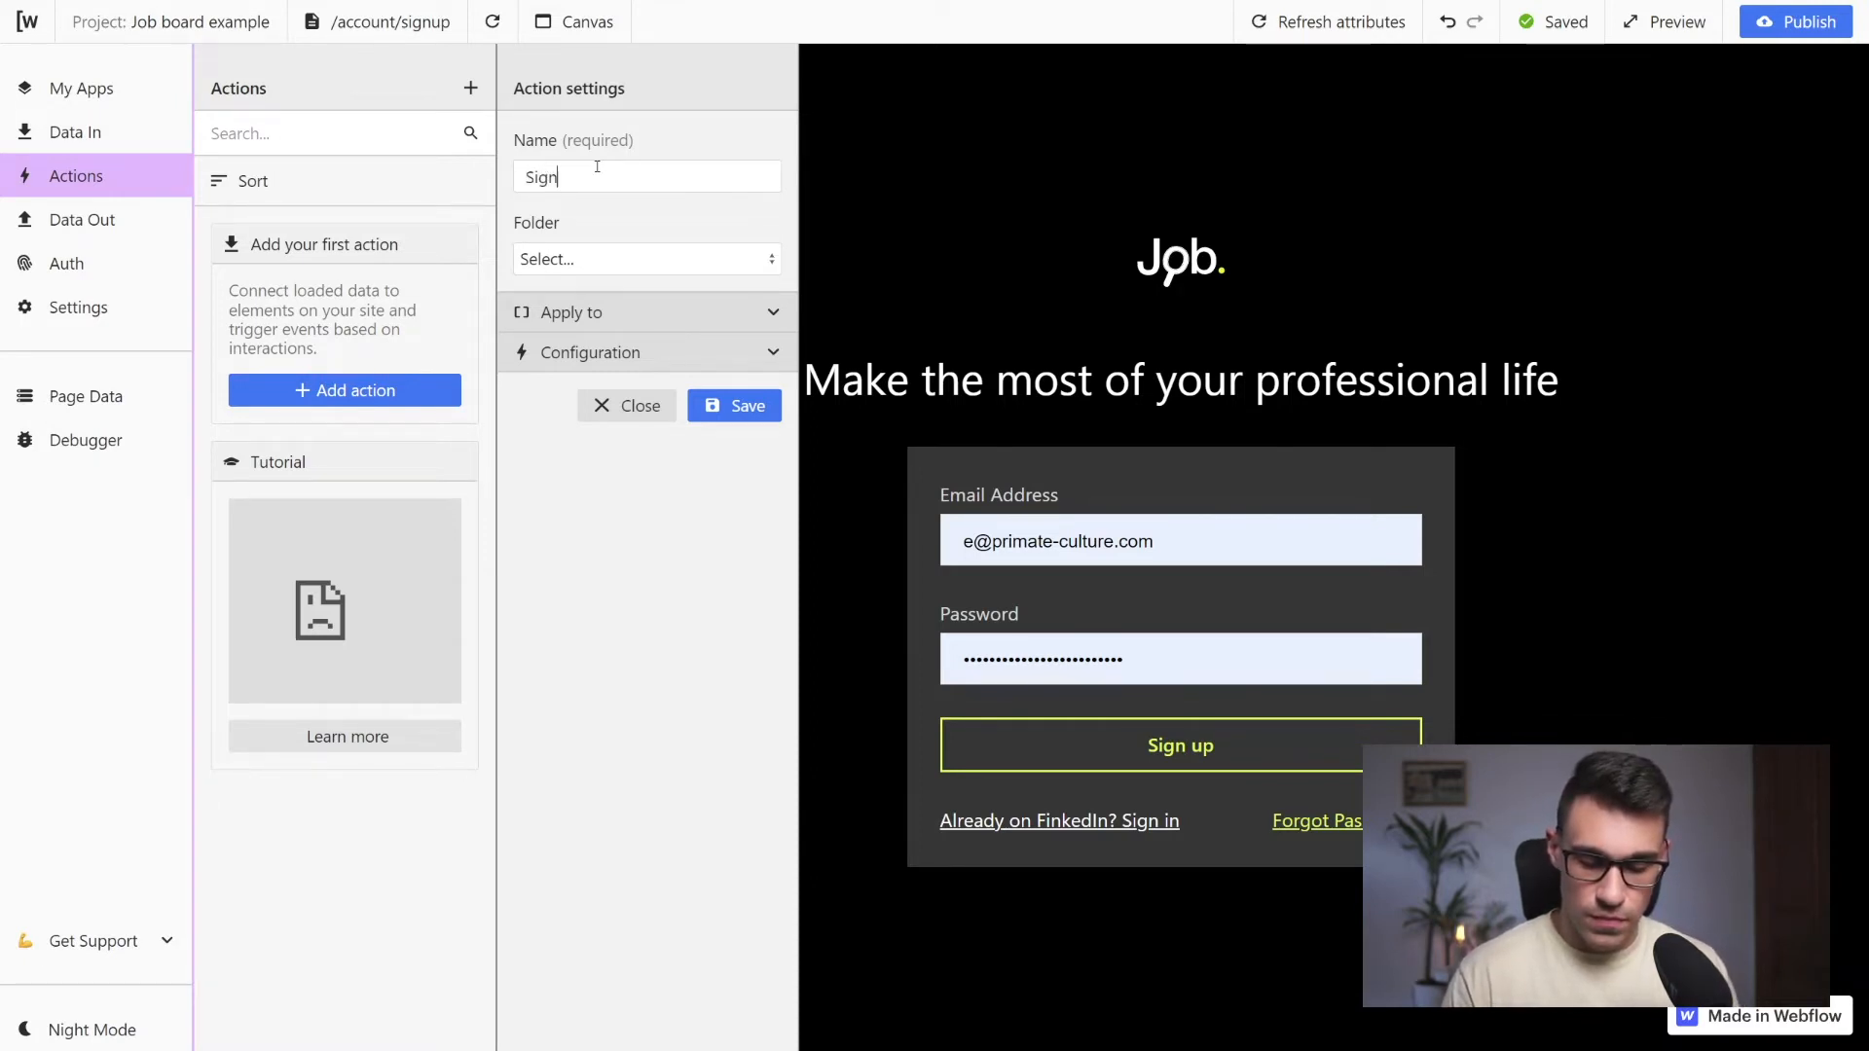
text( user up)
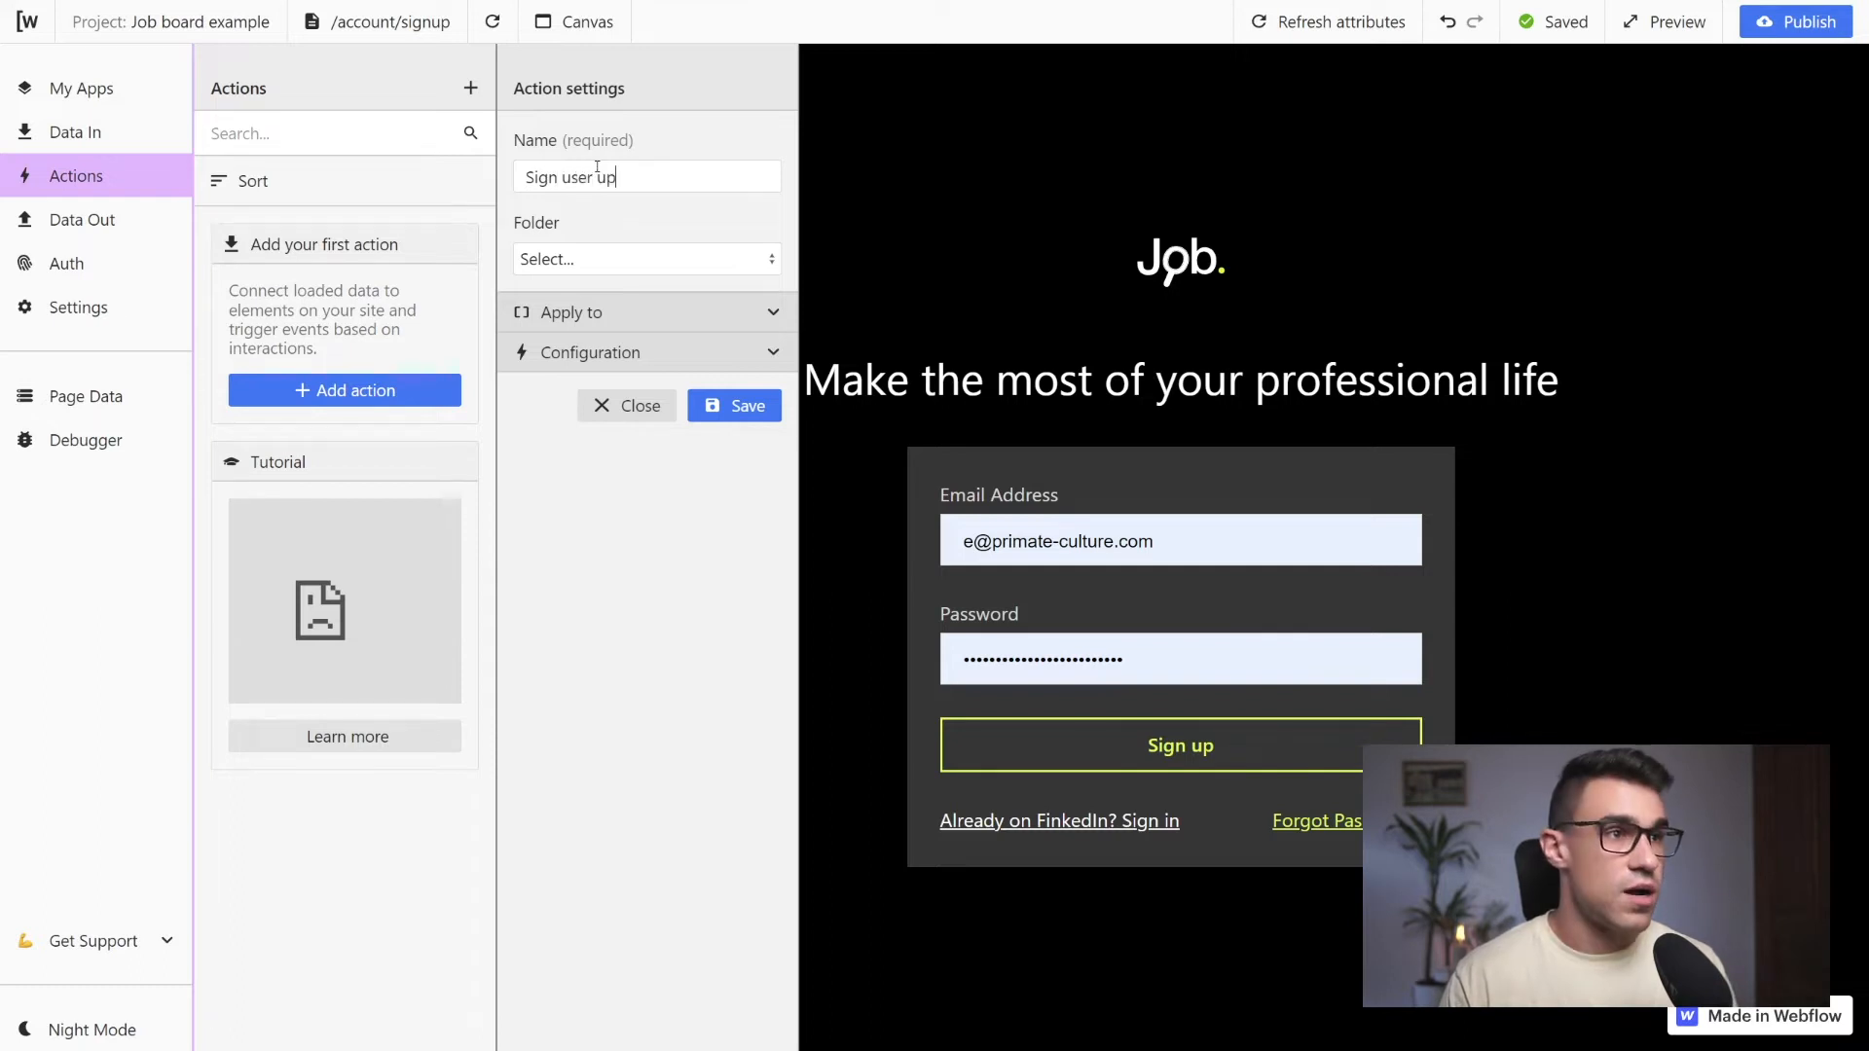
drag(588, 225, 581, 257)
click(642, 219)
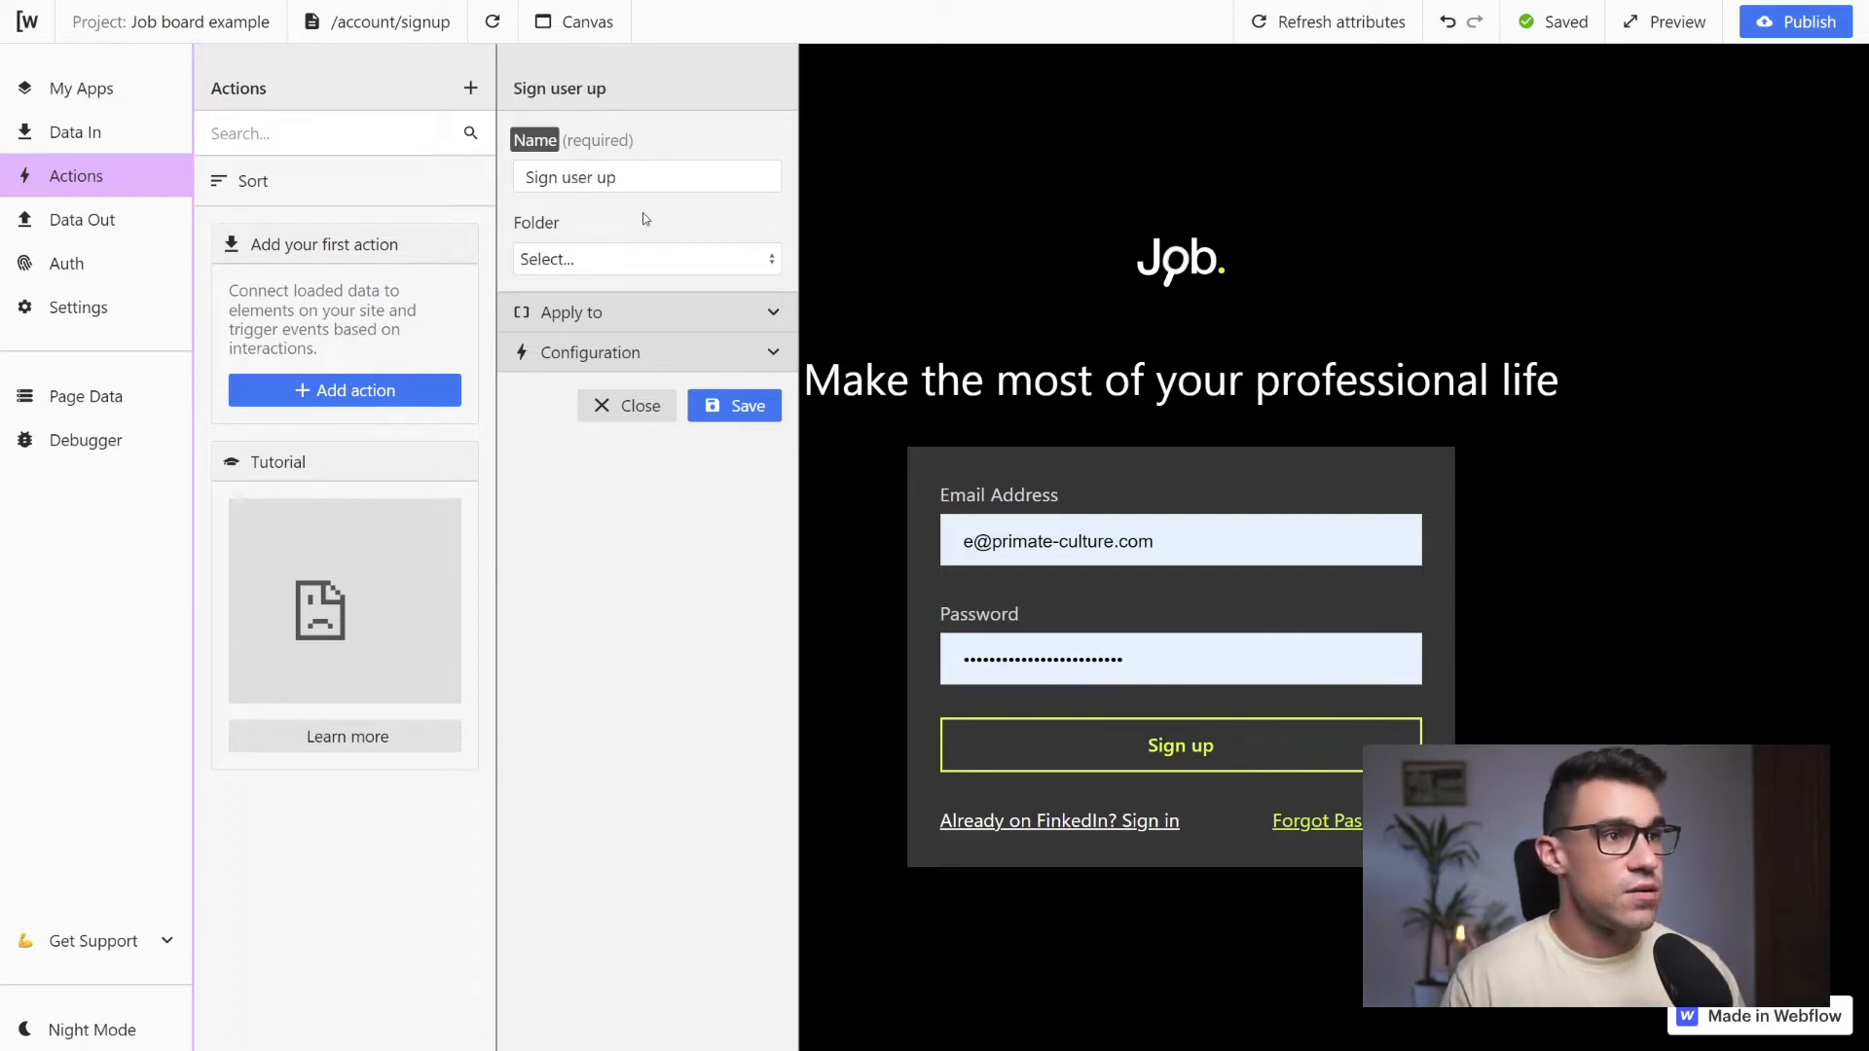
Apply the Sign user up action to the signupSubmit attribute
click(767, 311)
click(651, 410)
scroll(656, 506, down, 5)
click(637, 600)
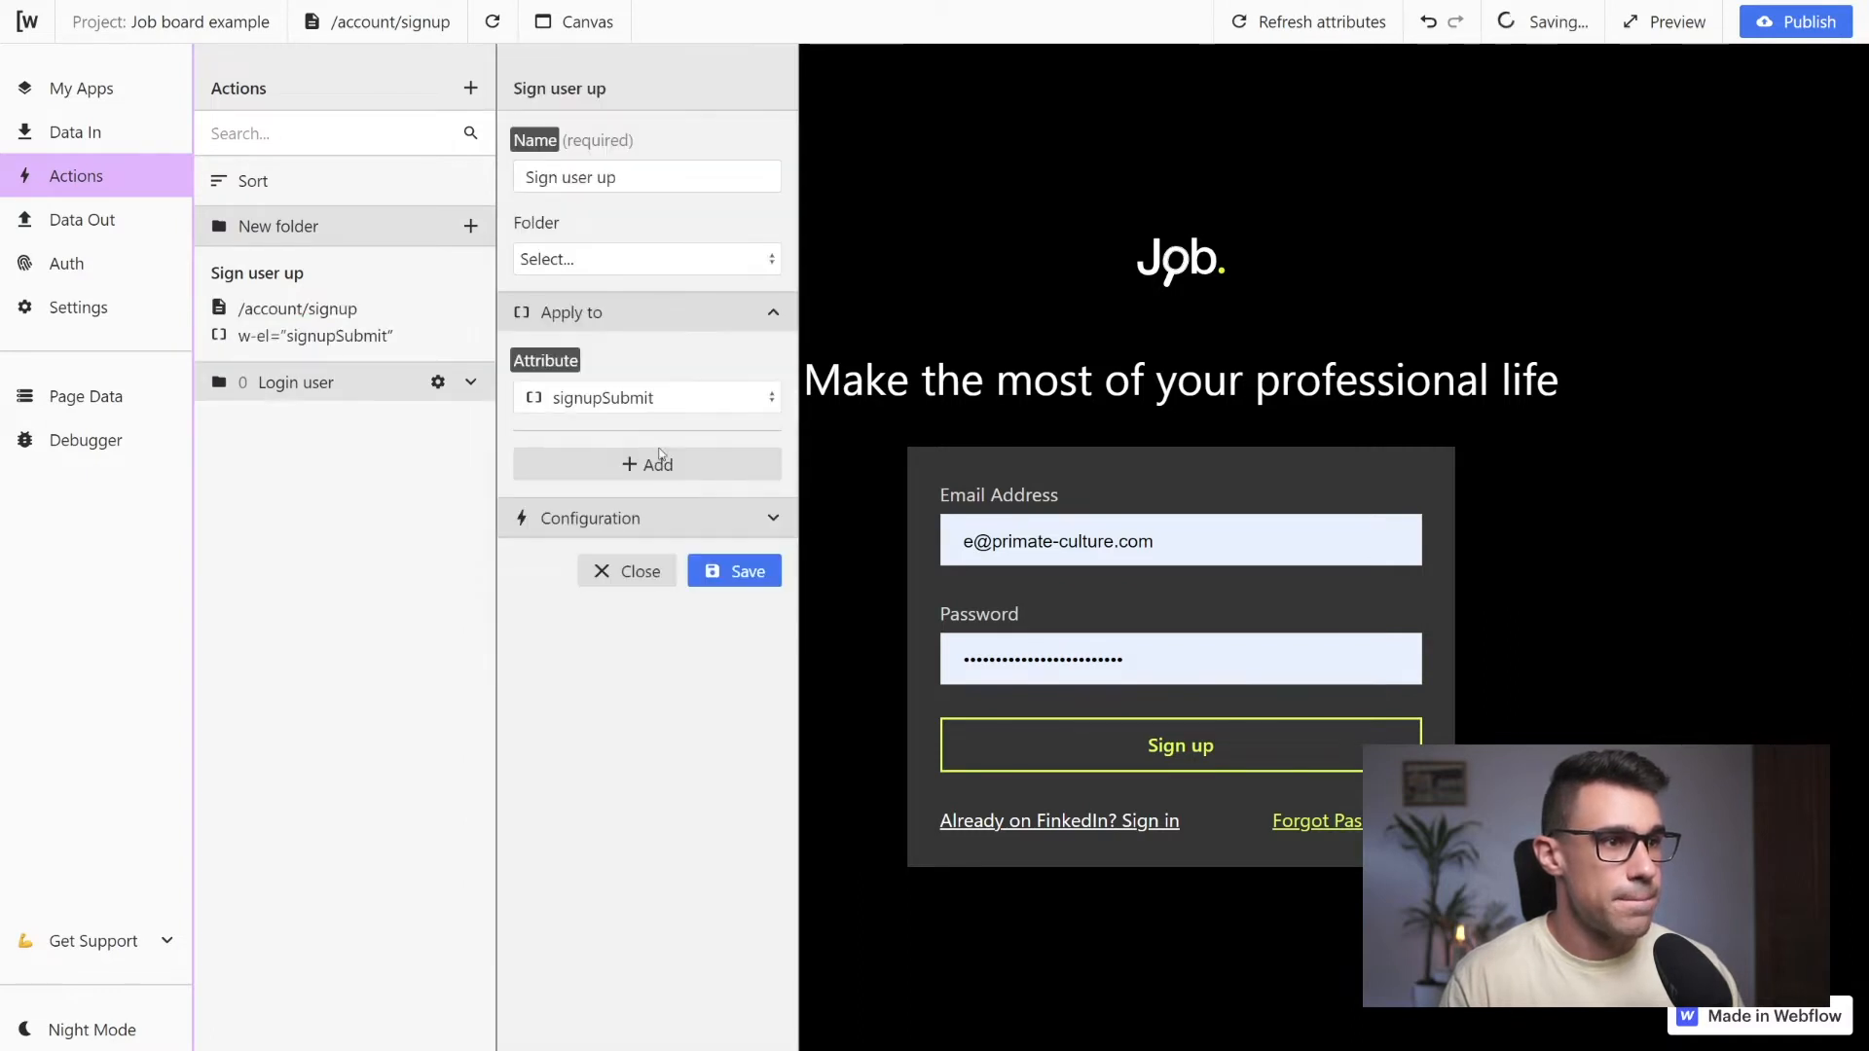
Configure the Sign user up action to perform the Create user request on click and save it
click(775, 519)
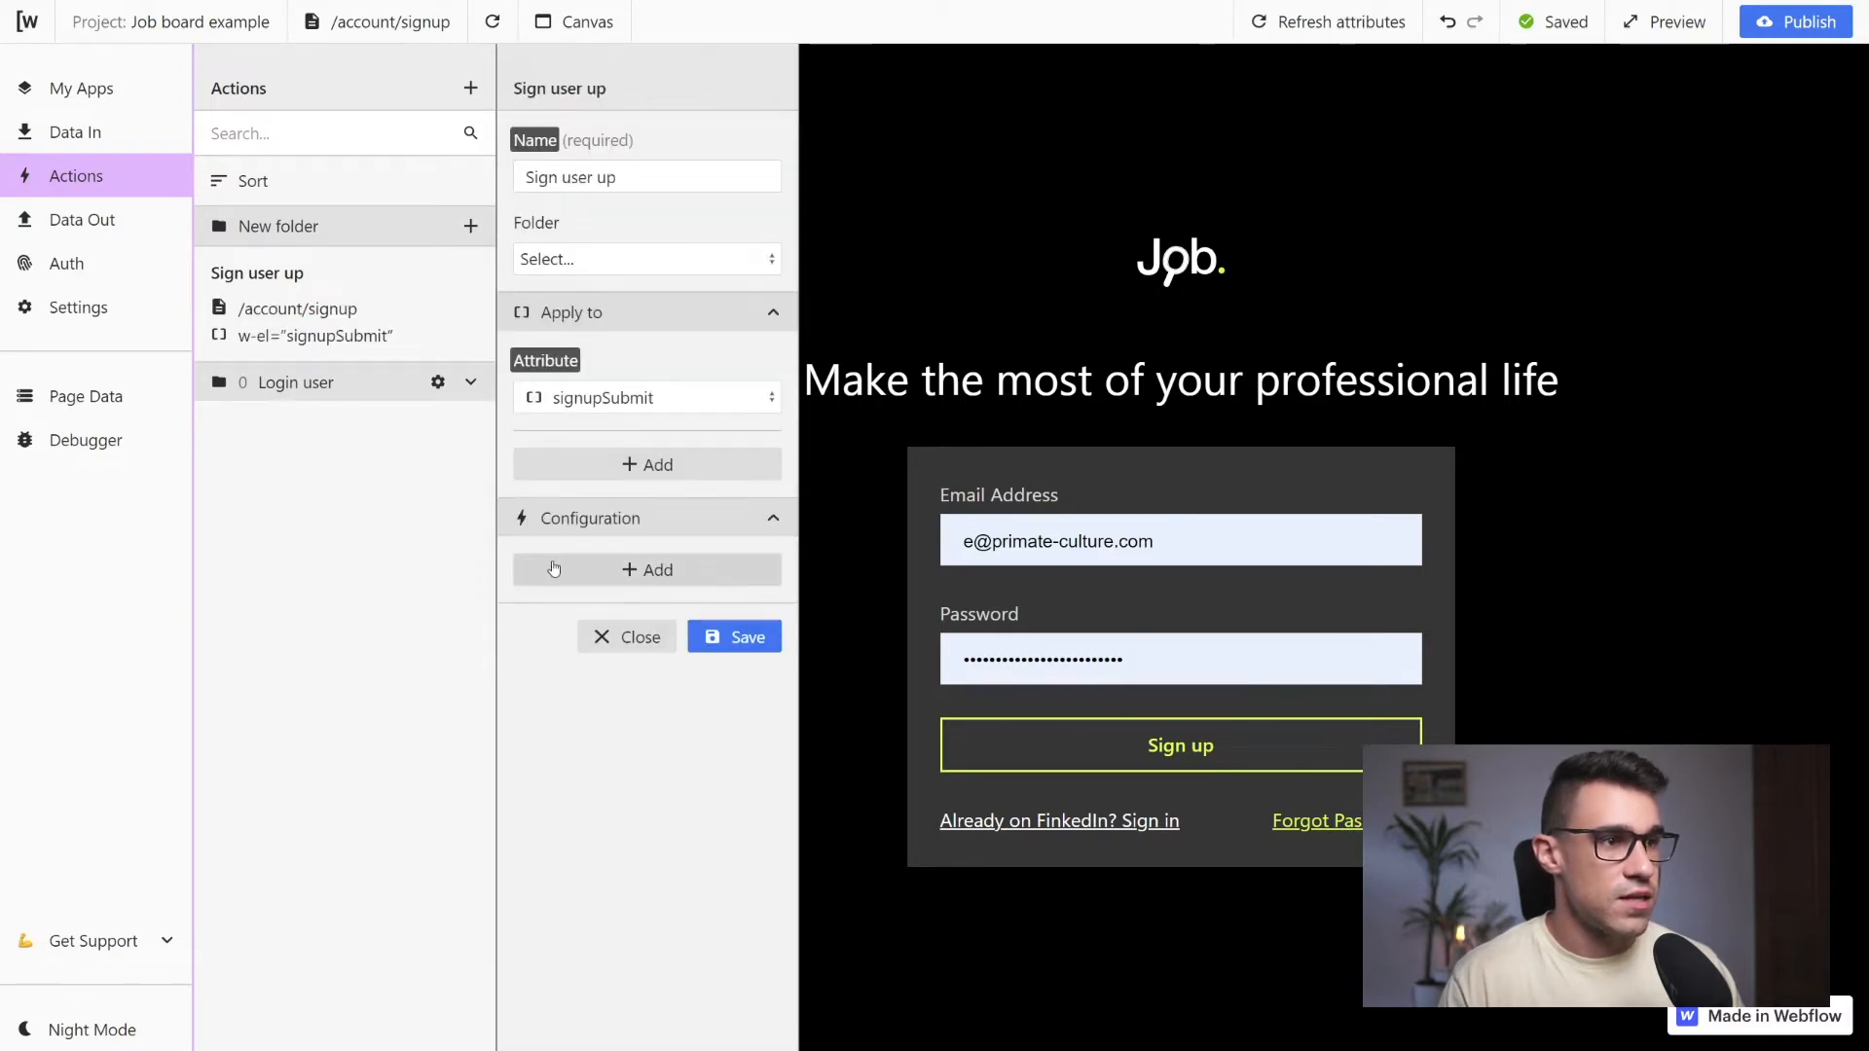
click(626, 602)
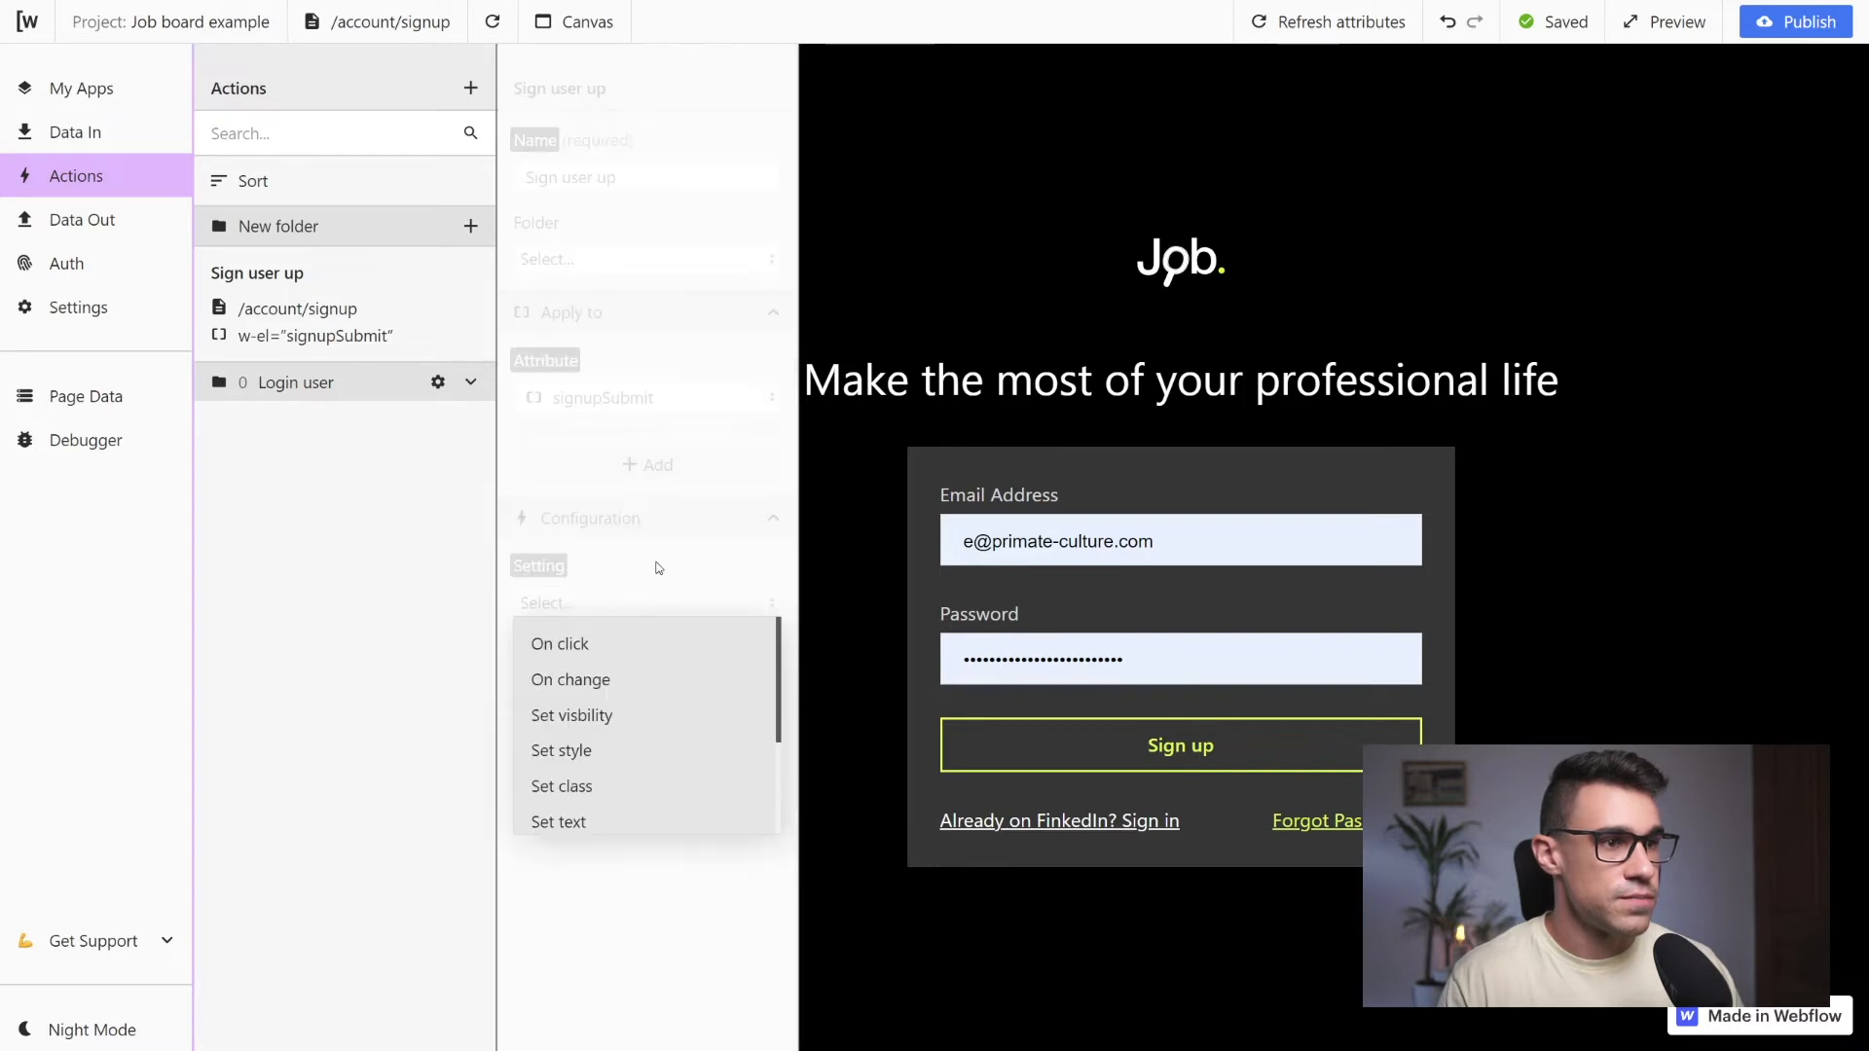
click(568, 645)
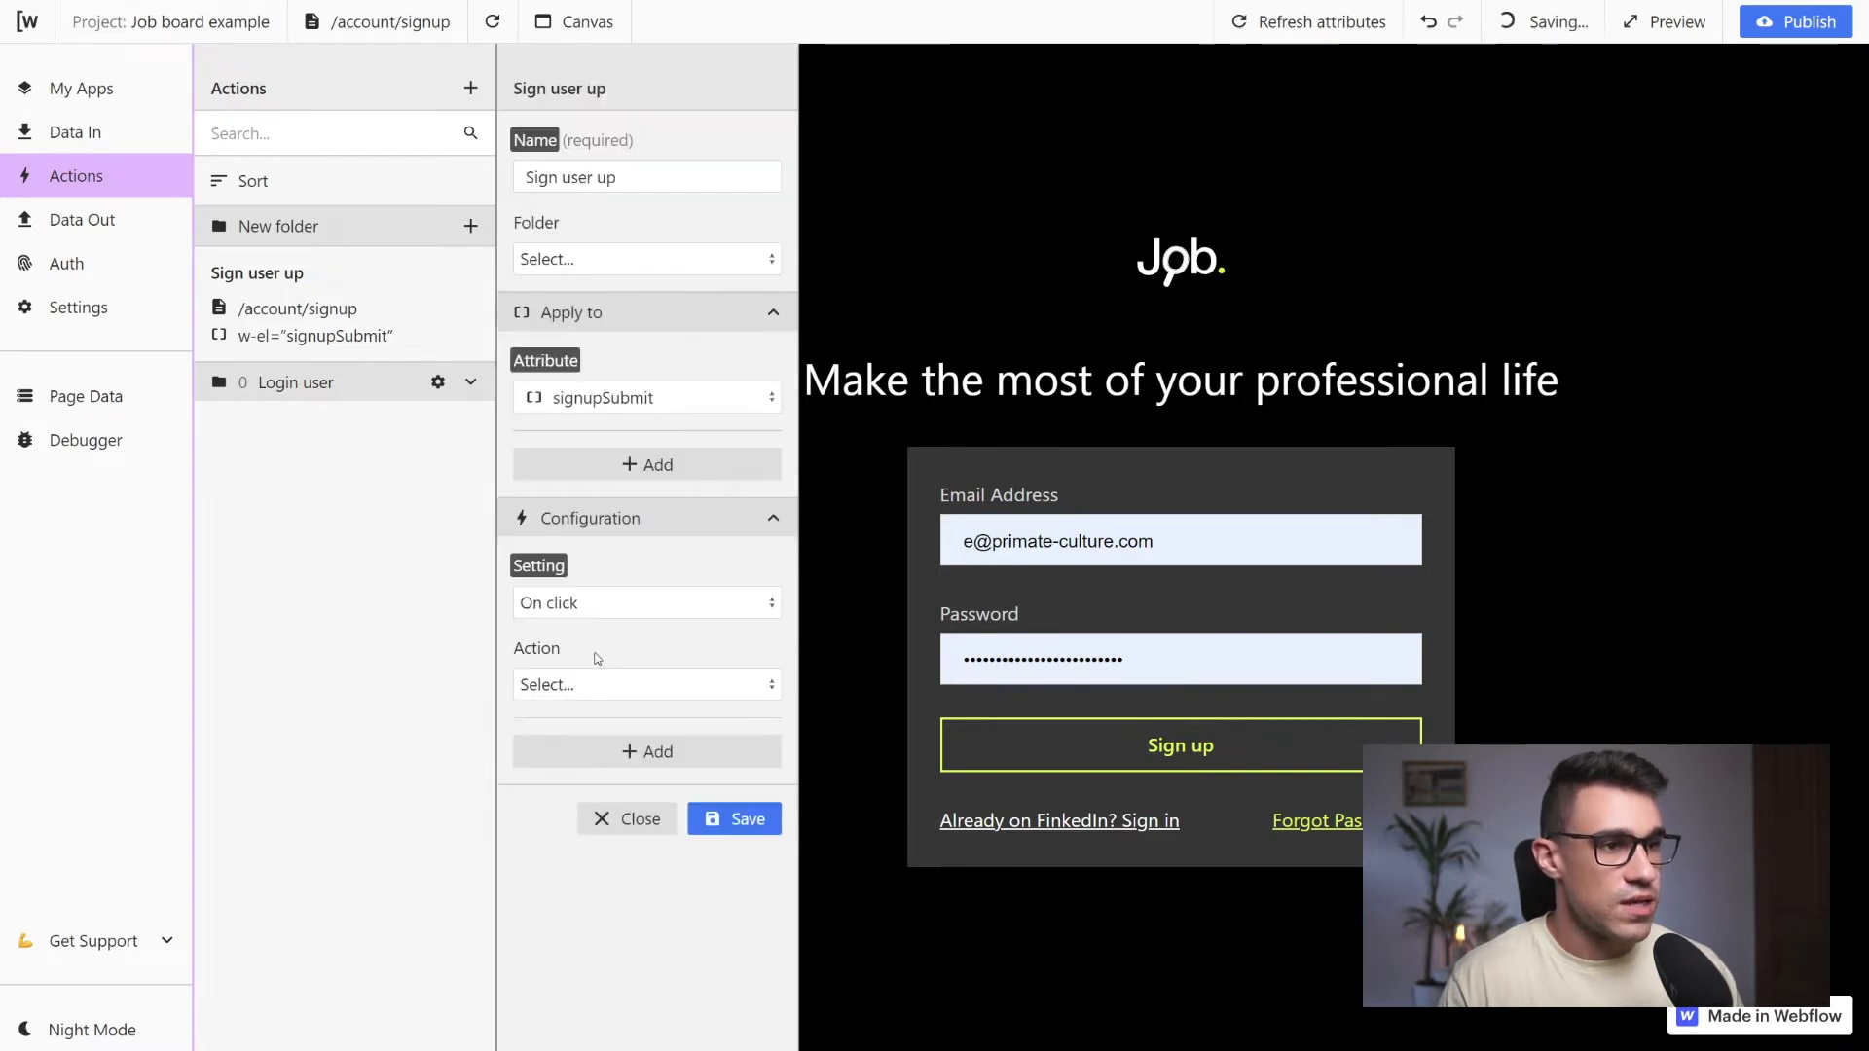
click(621, 682)
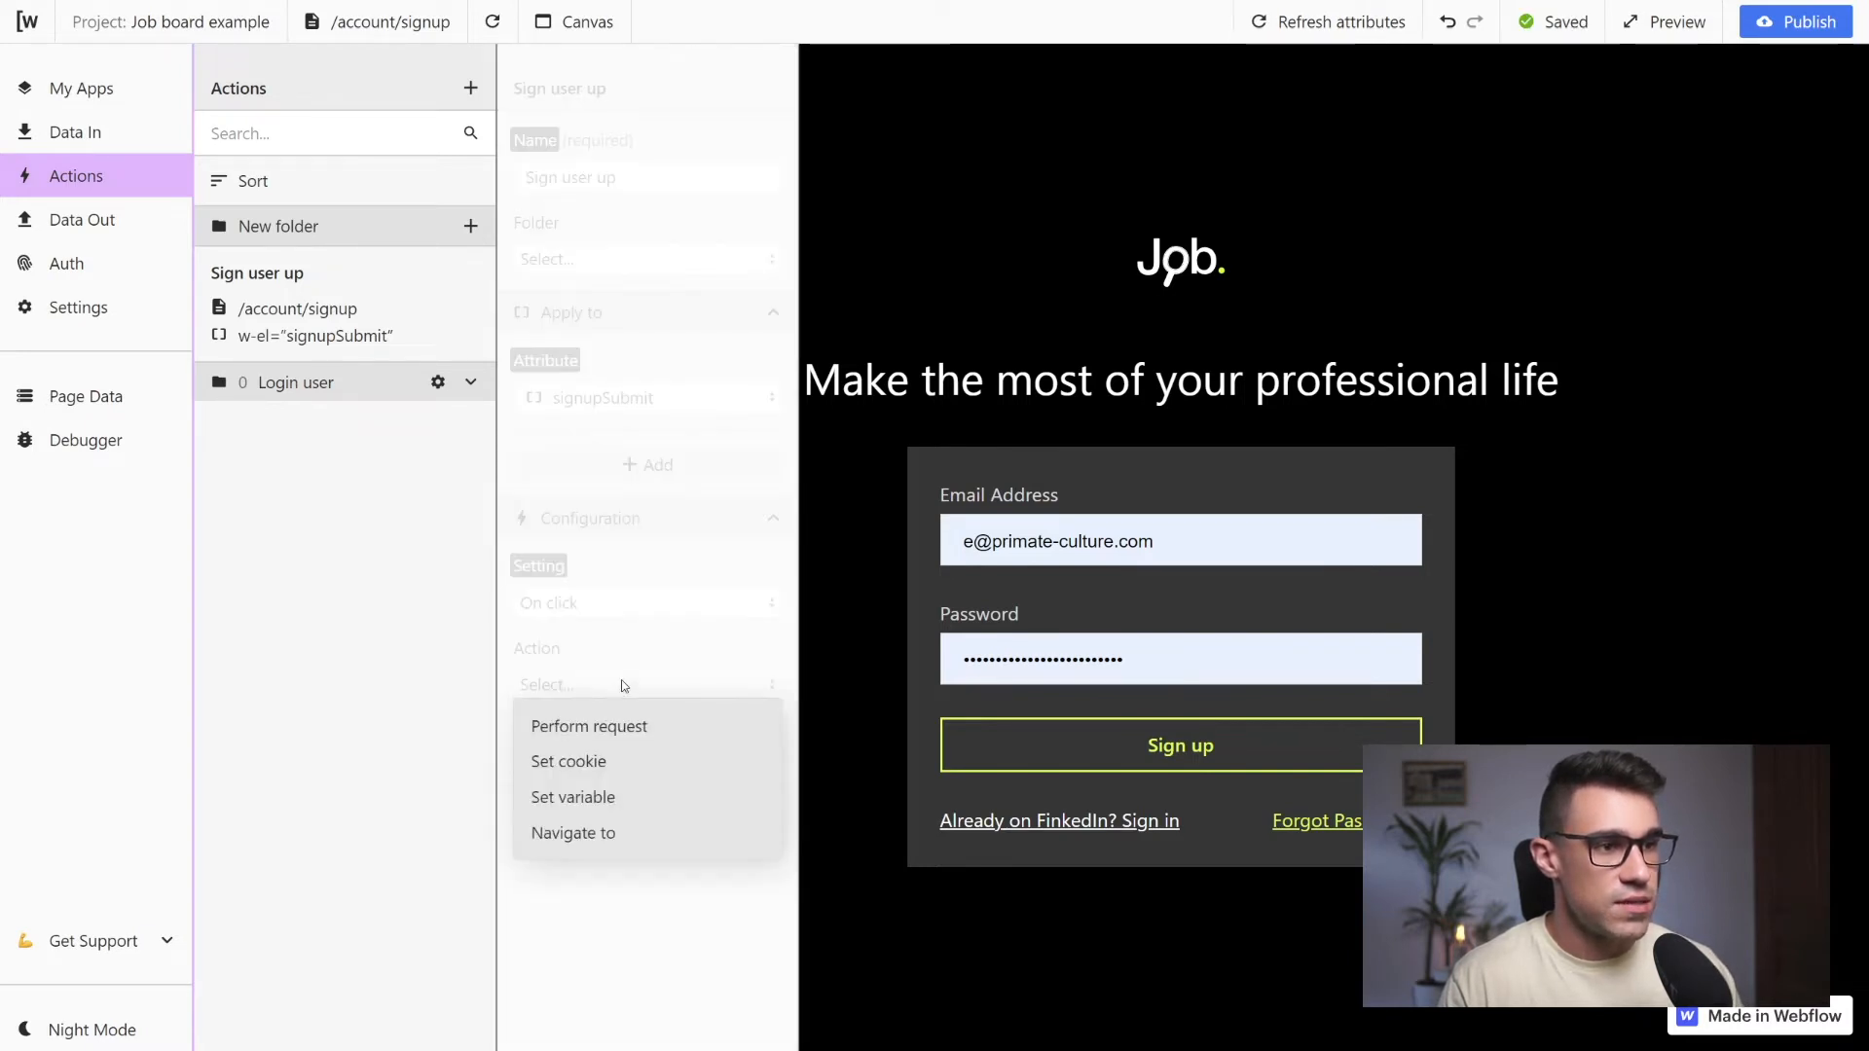
click(587, 737)
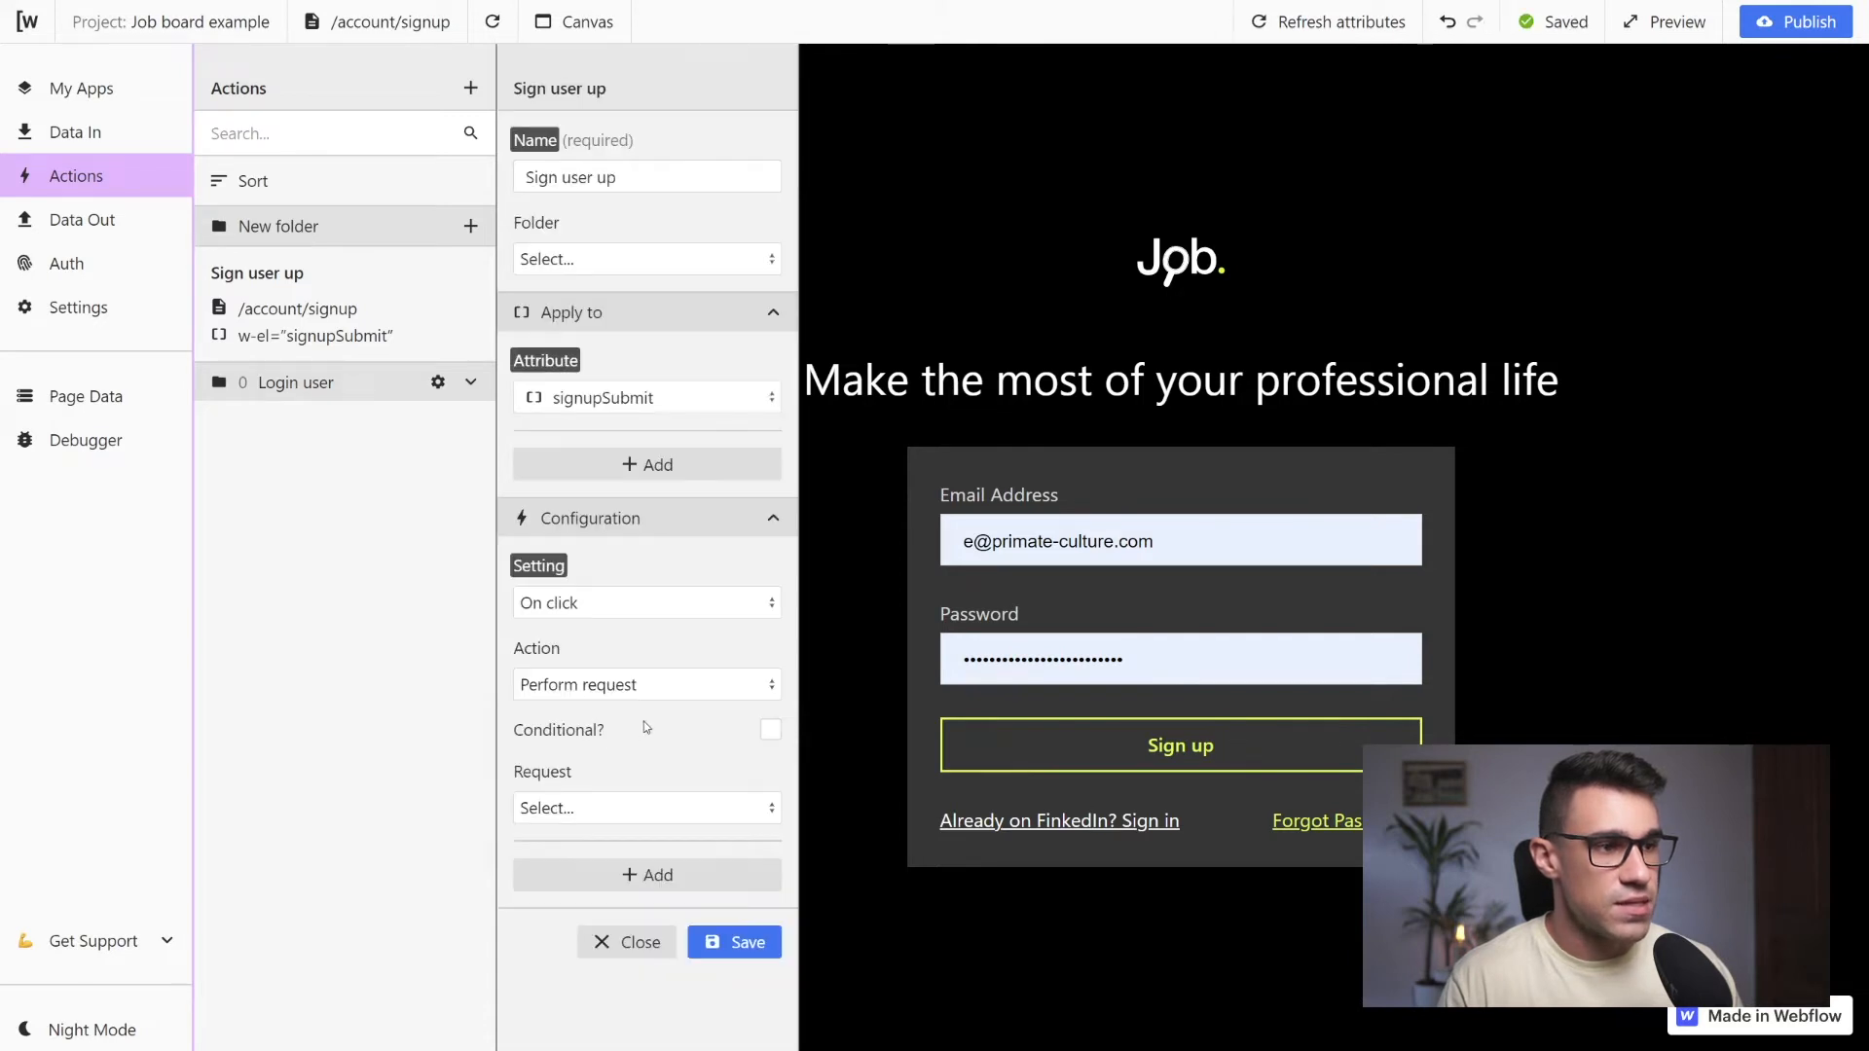
click(613, 808)
click(598, 850)
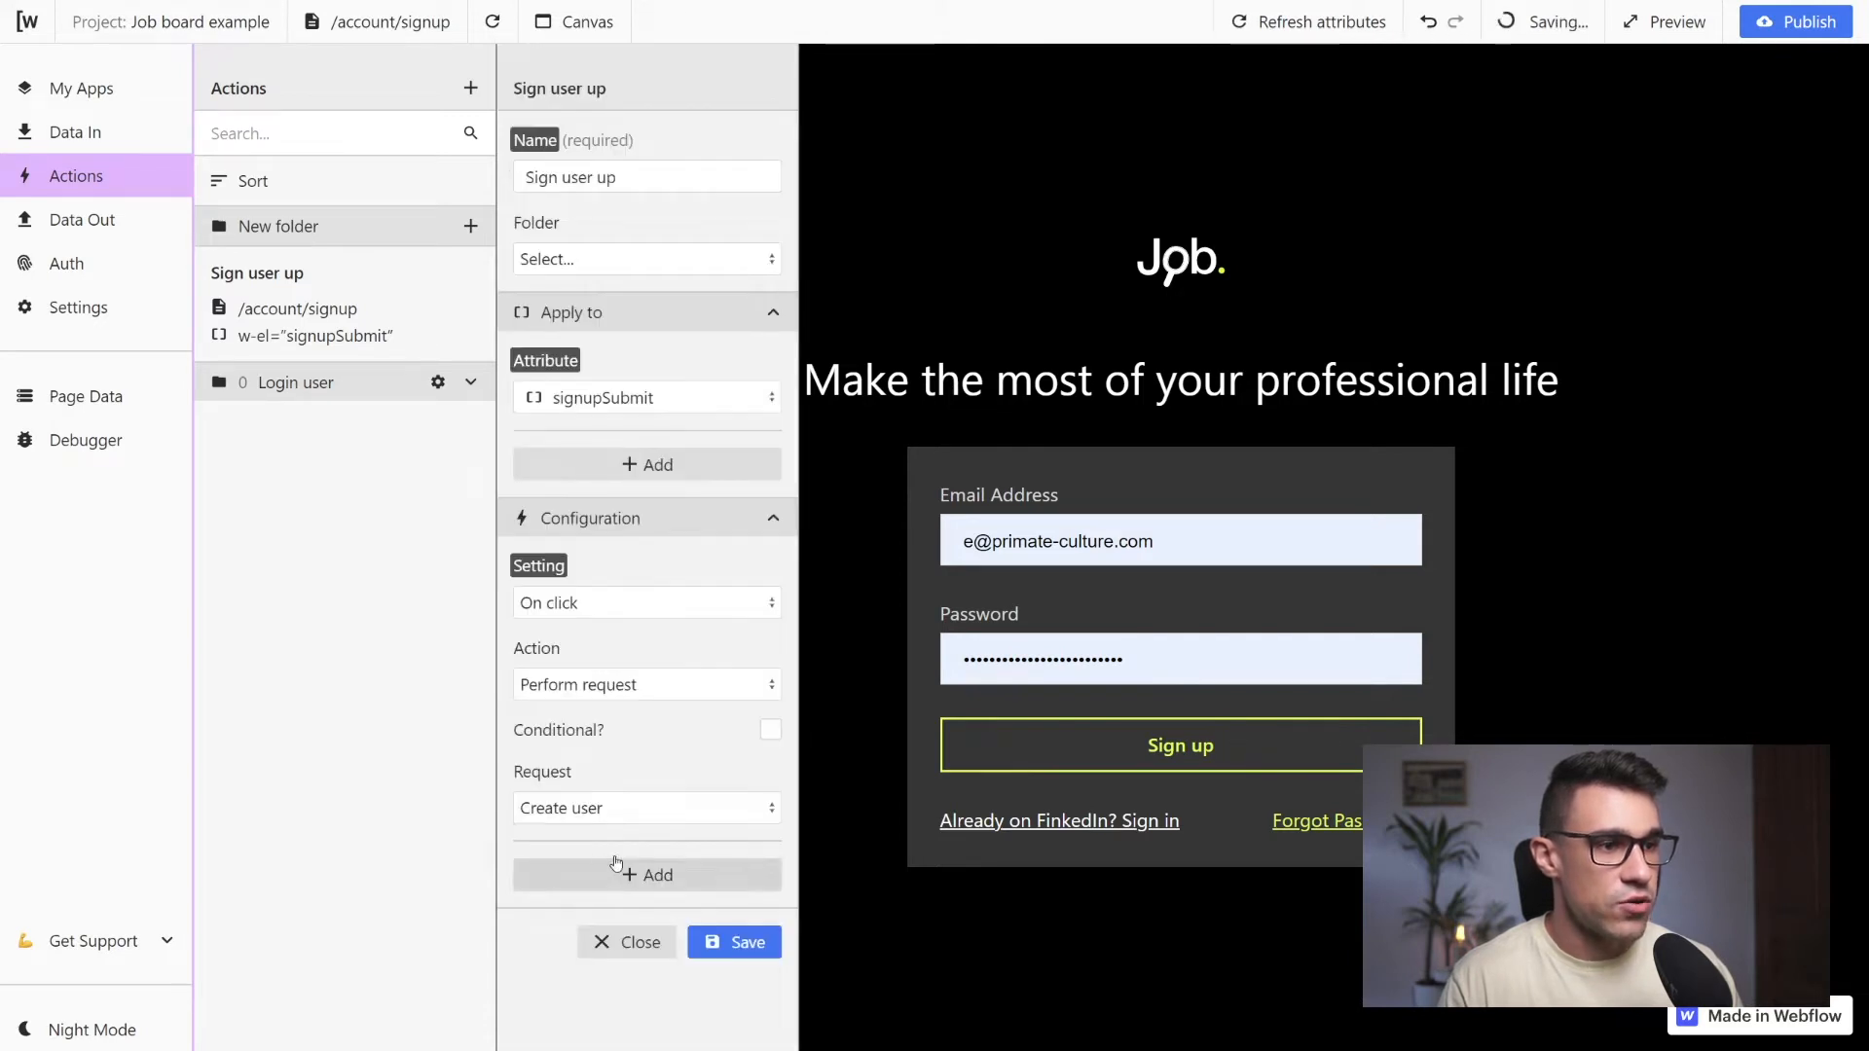
click(734, 944)
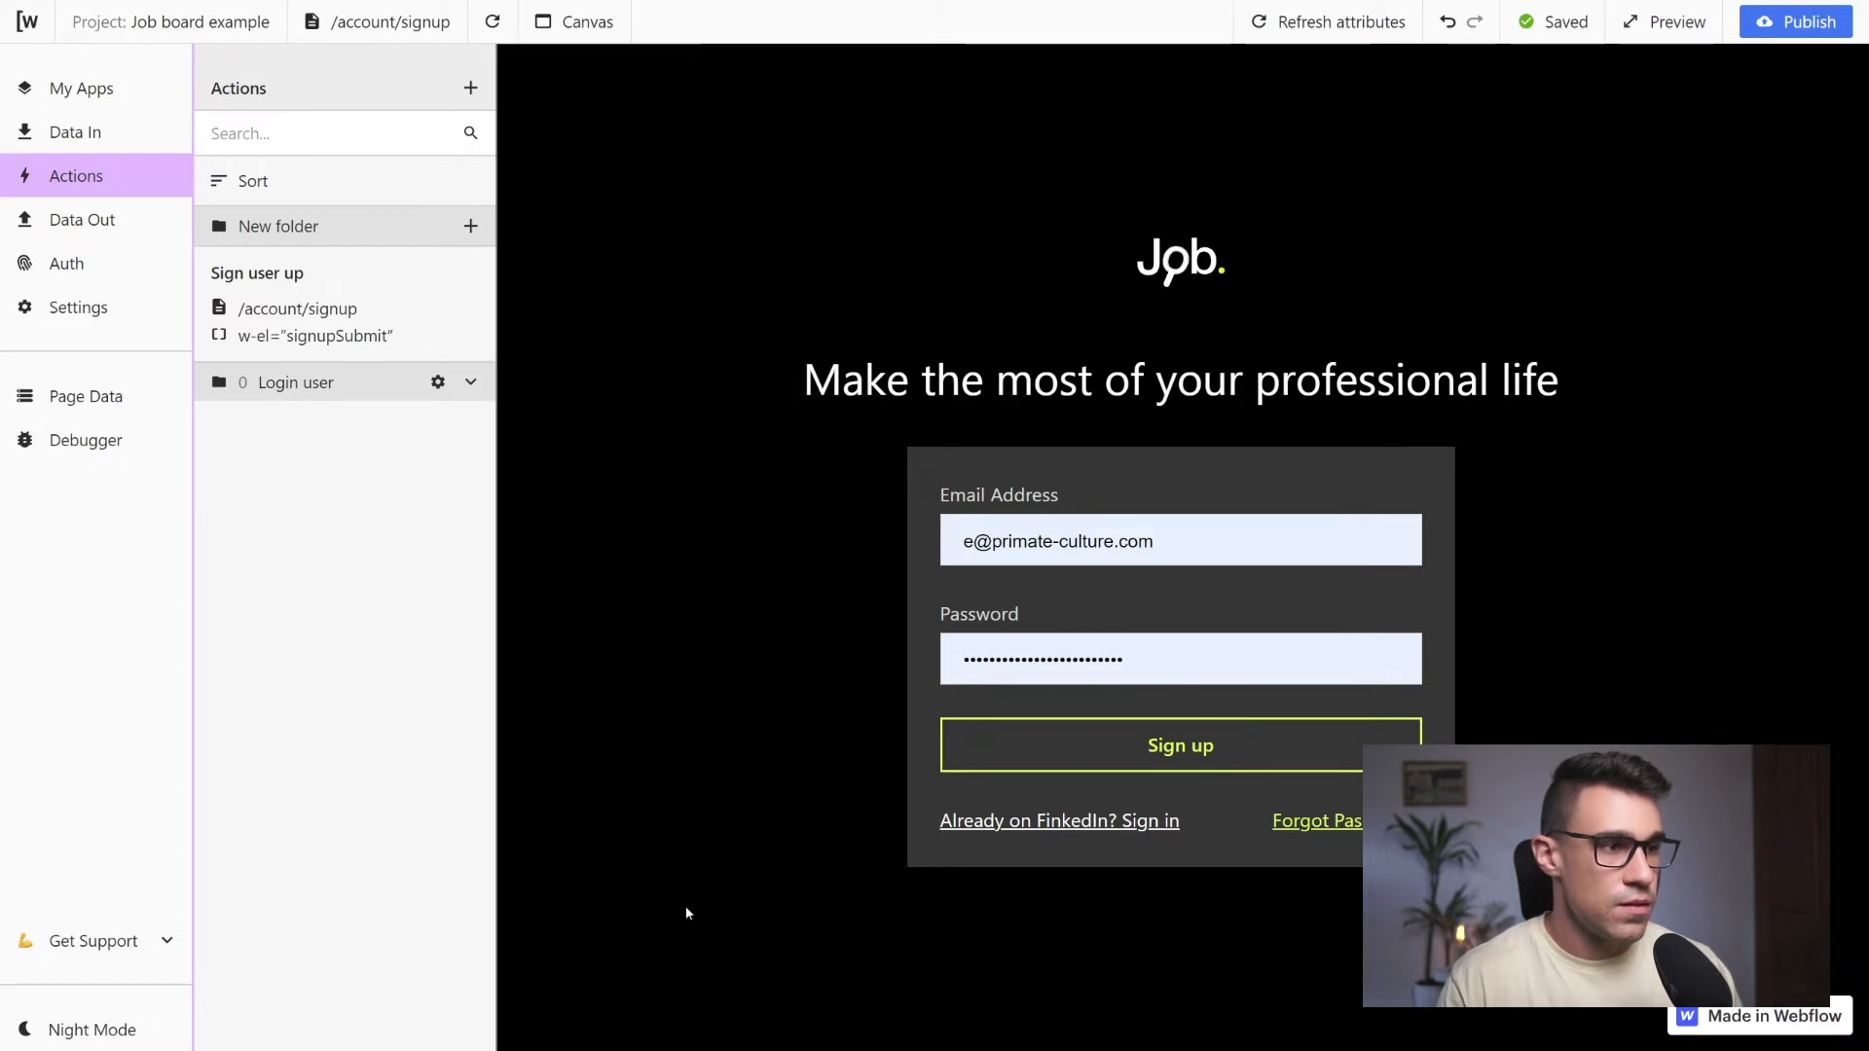
Run the Create user request and examine the result and state values in its response
click(102, 220)
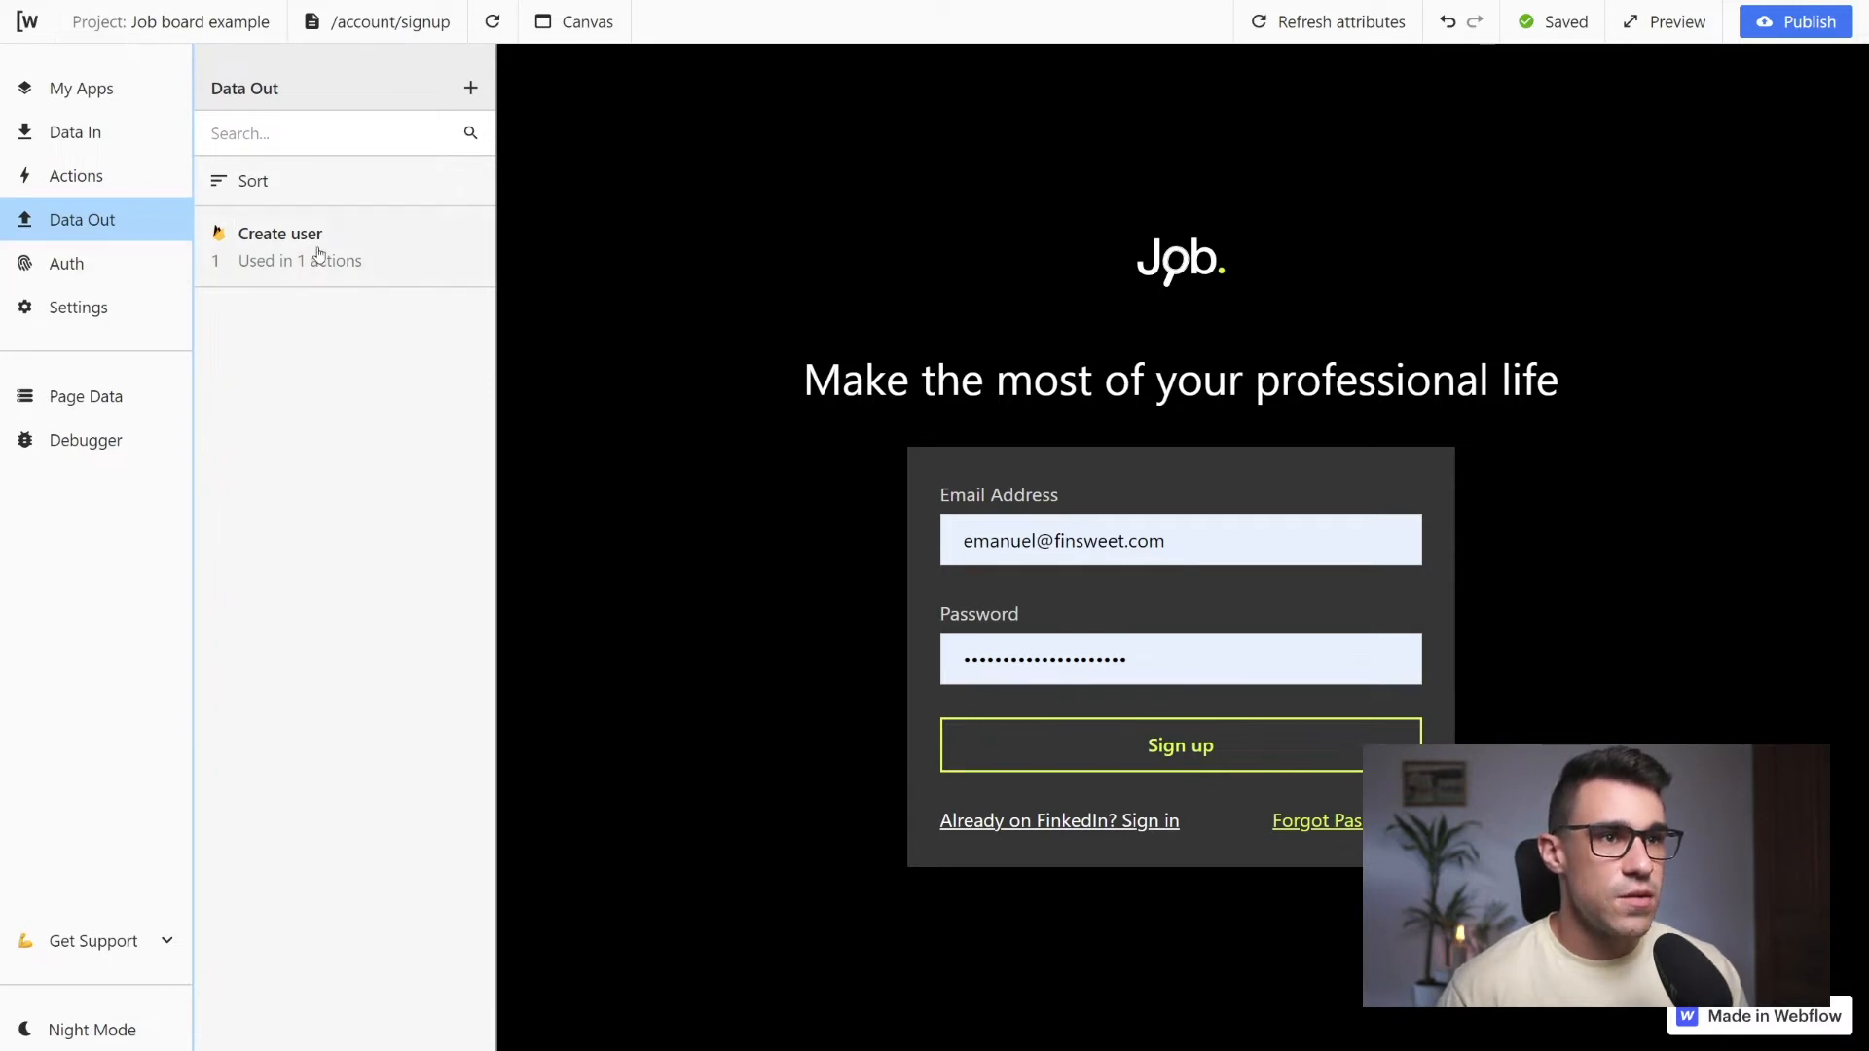
click(407, 242)
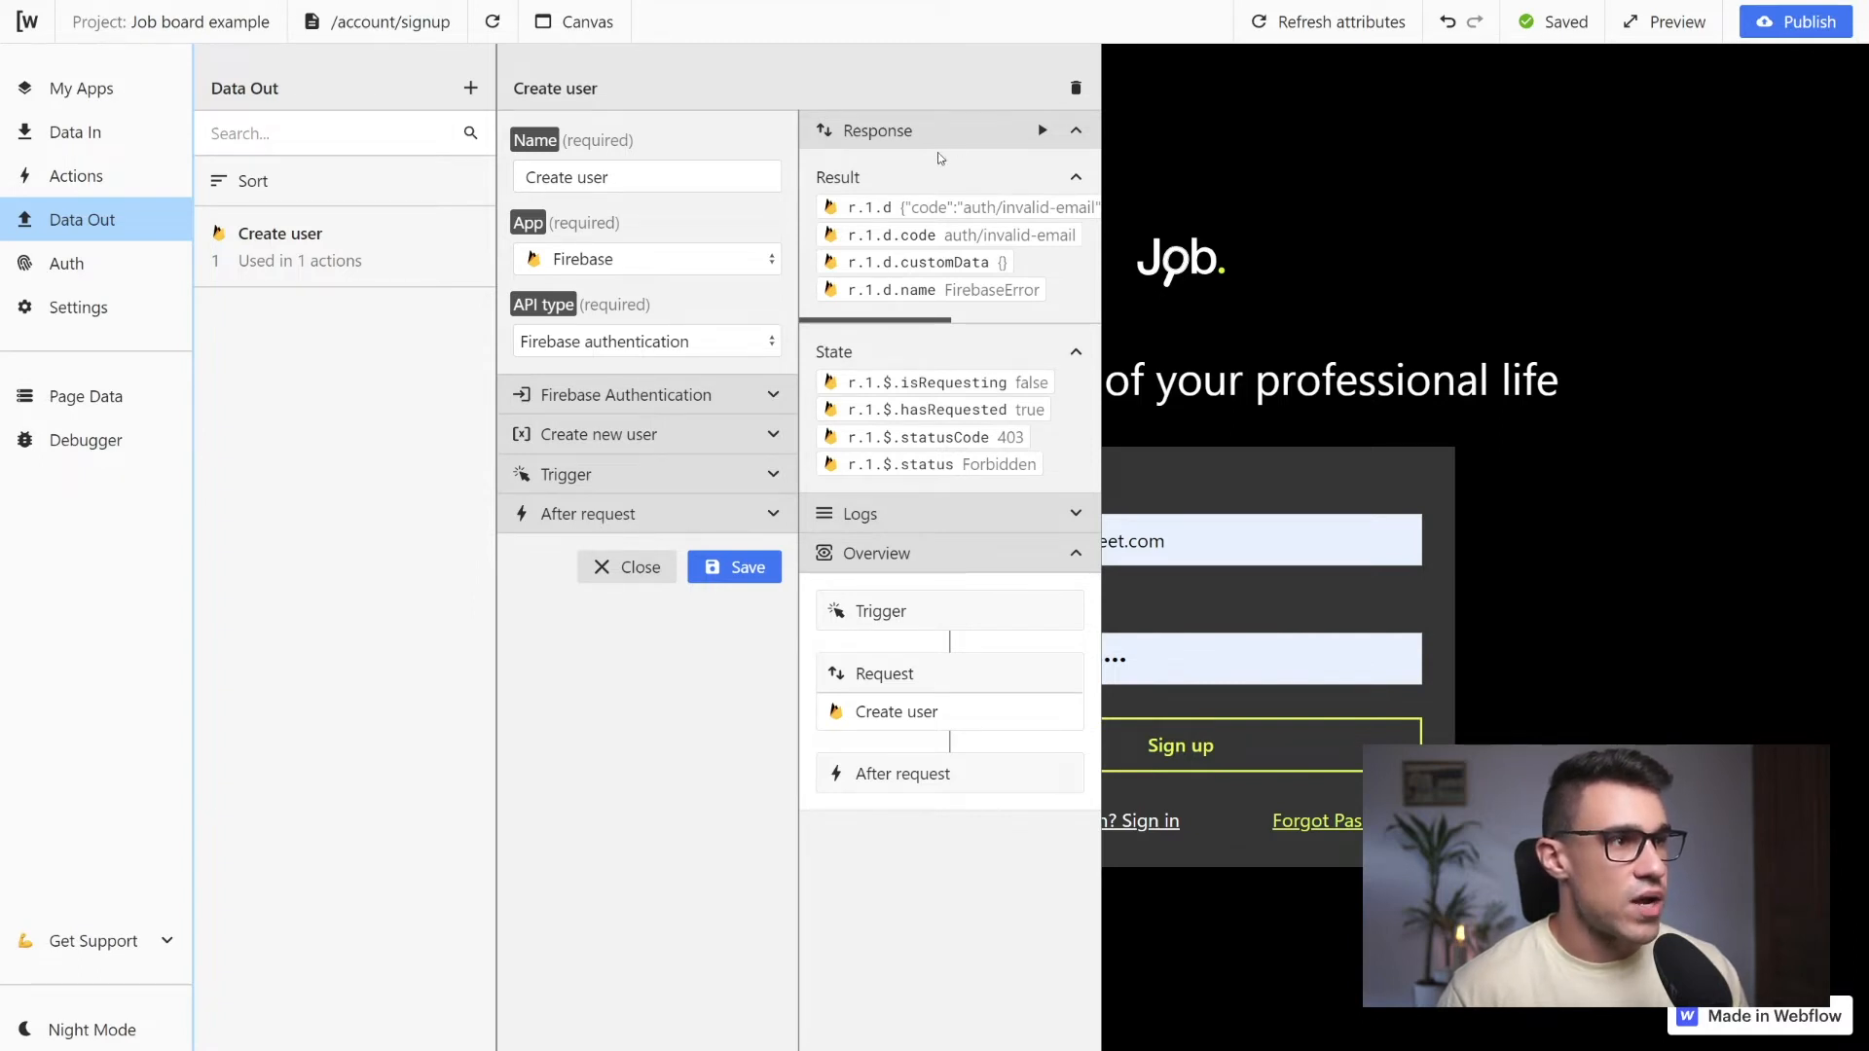
click(1044, 133)
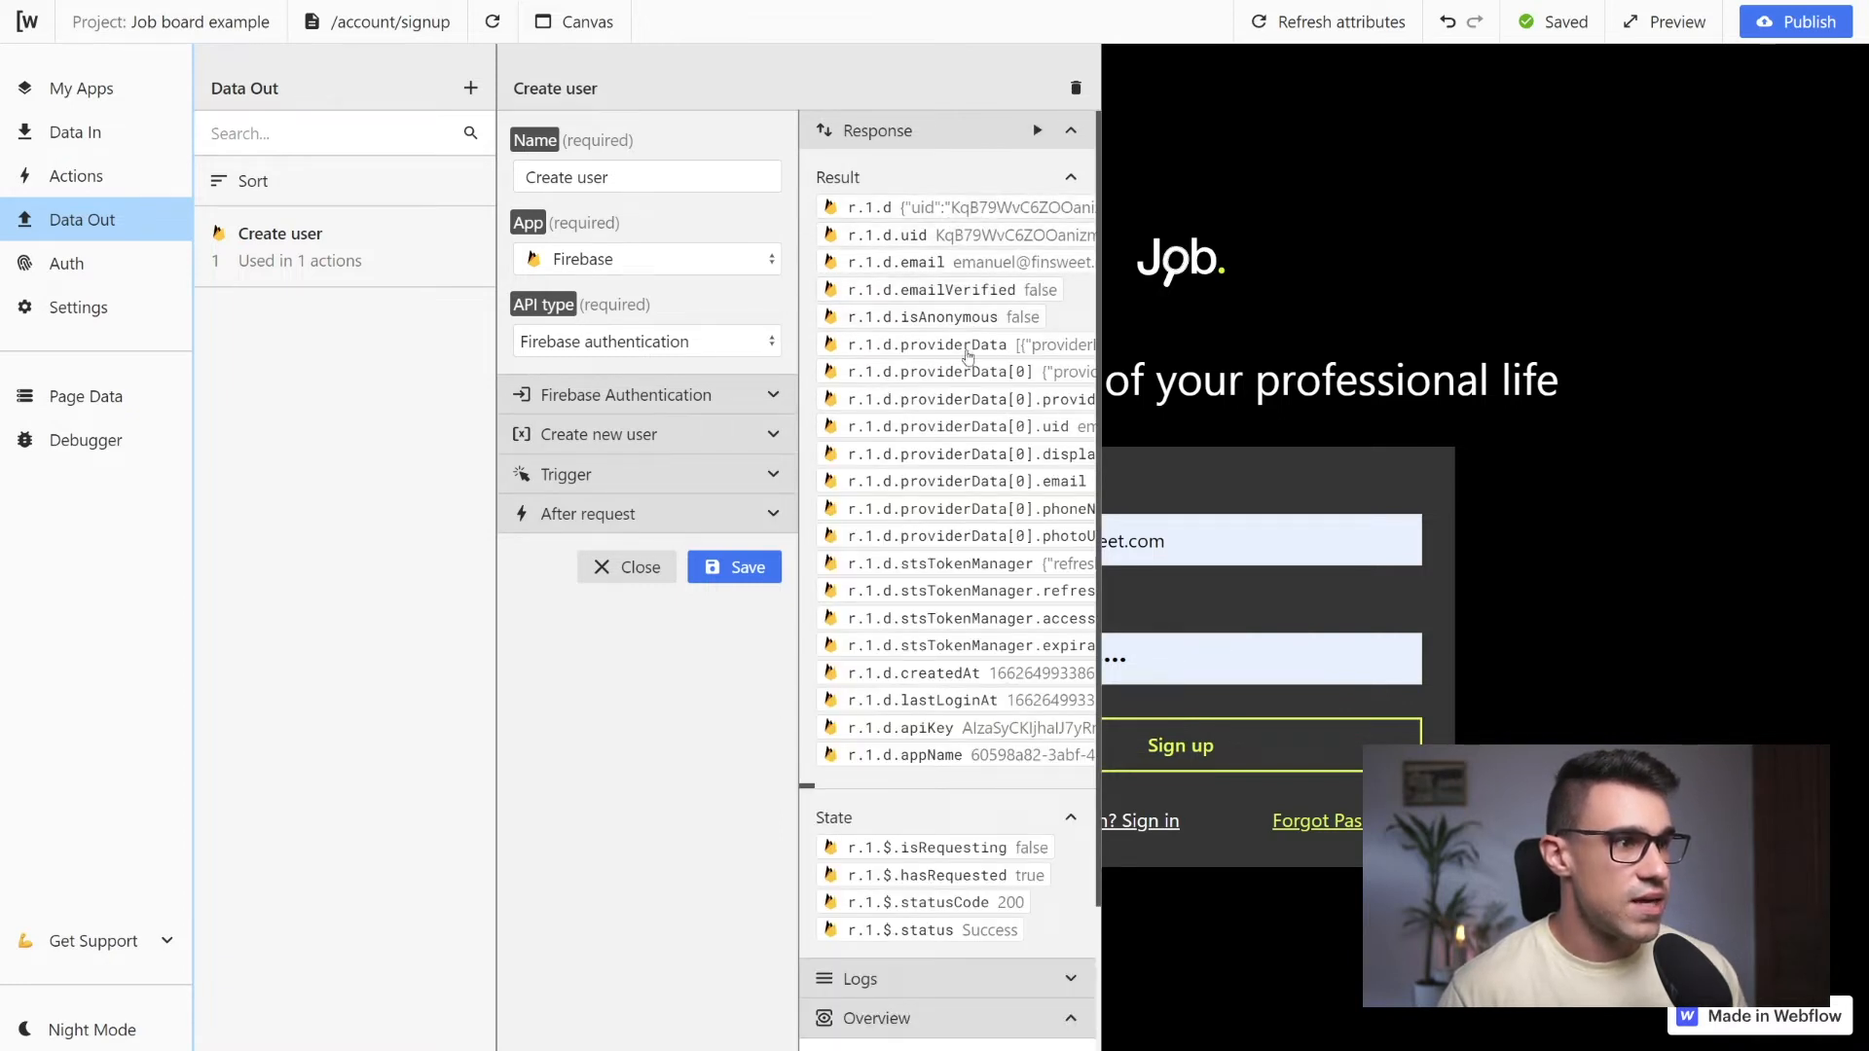
scroll(935, 507, down, 1)
scroll(944, 662, up, 1)
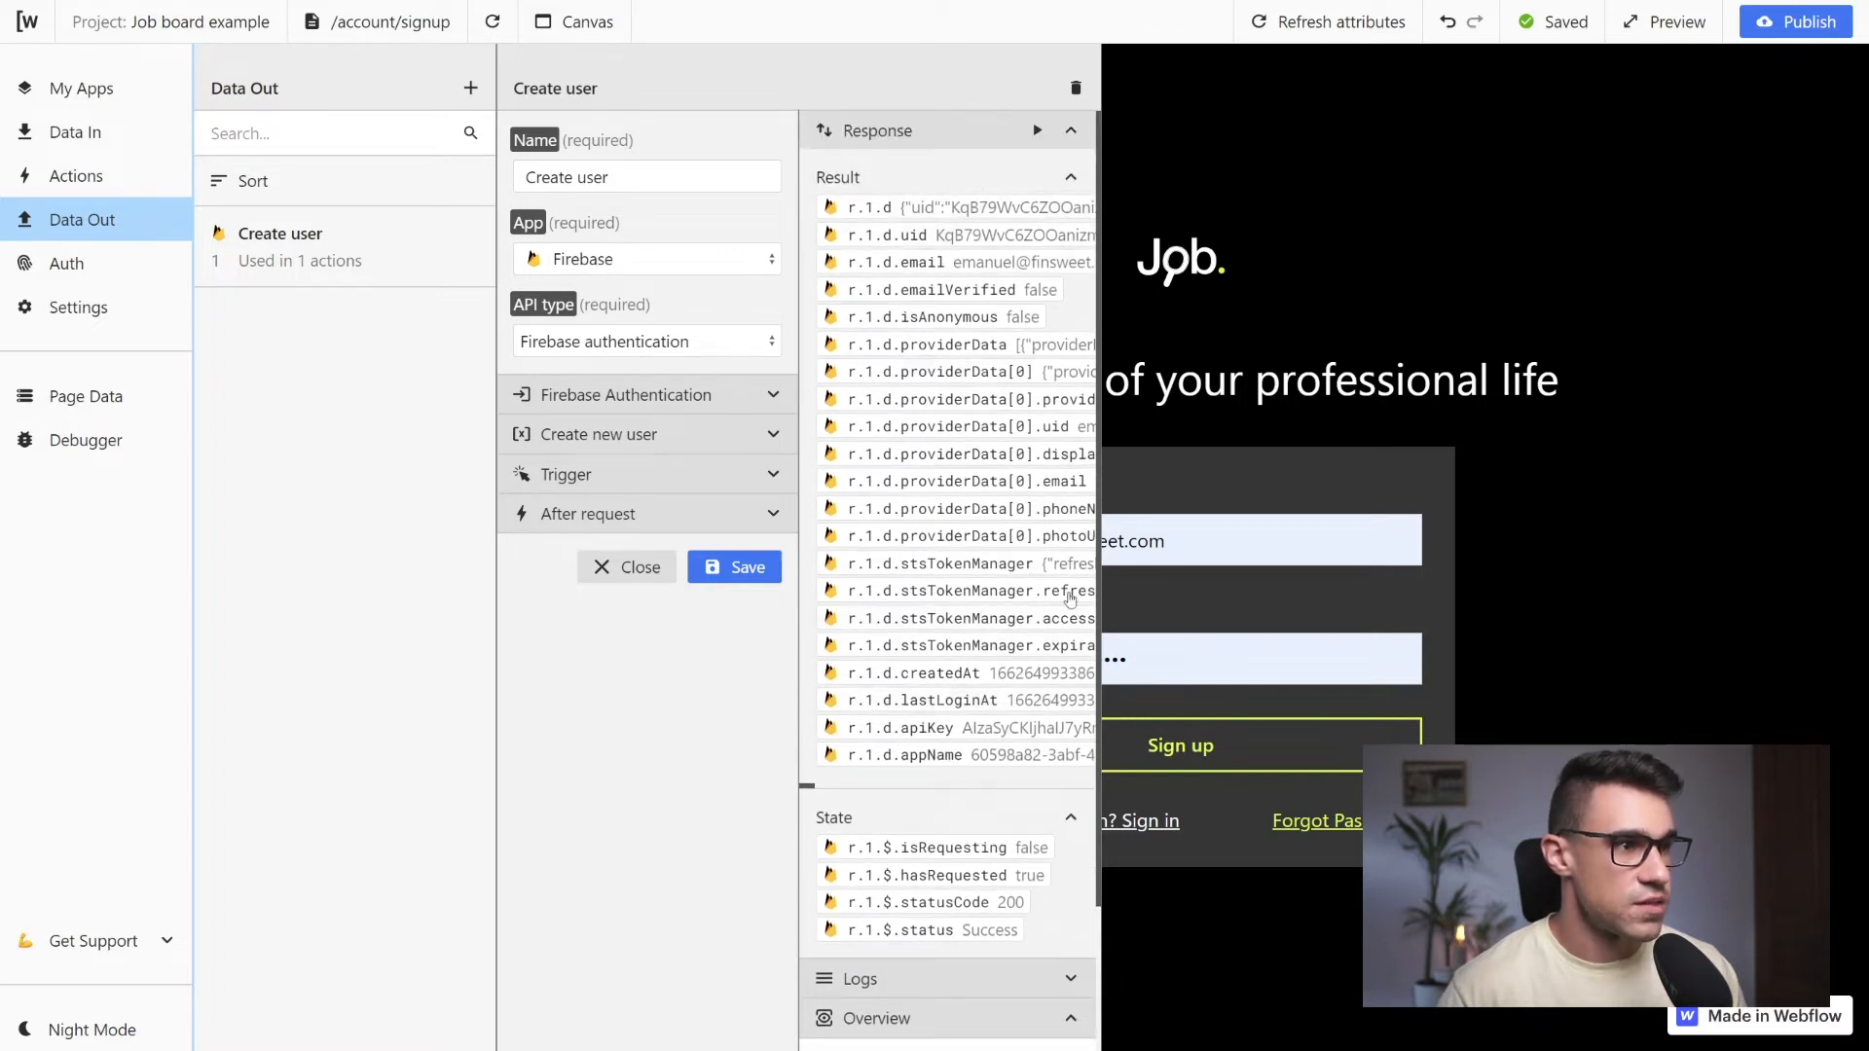
scroll(944, 662, down, 1)
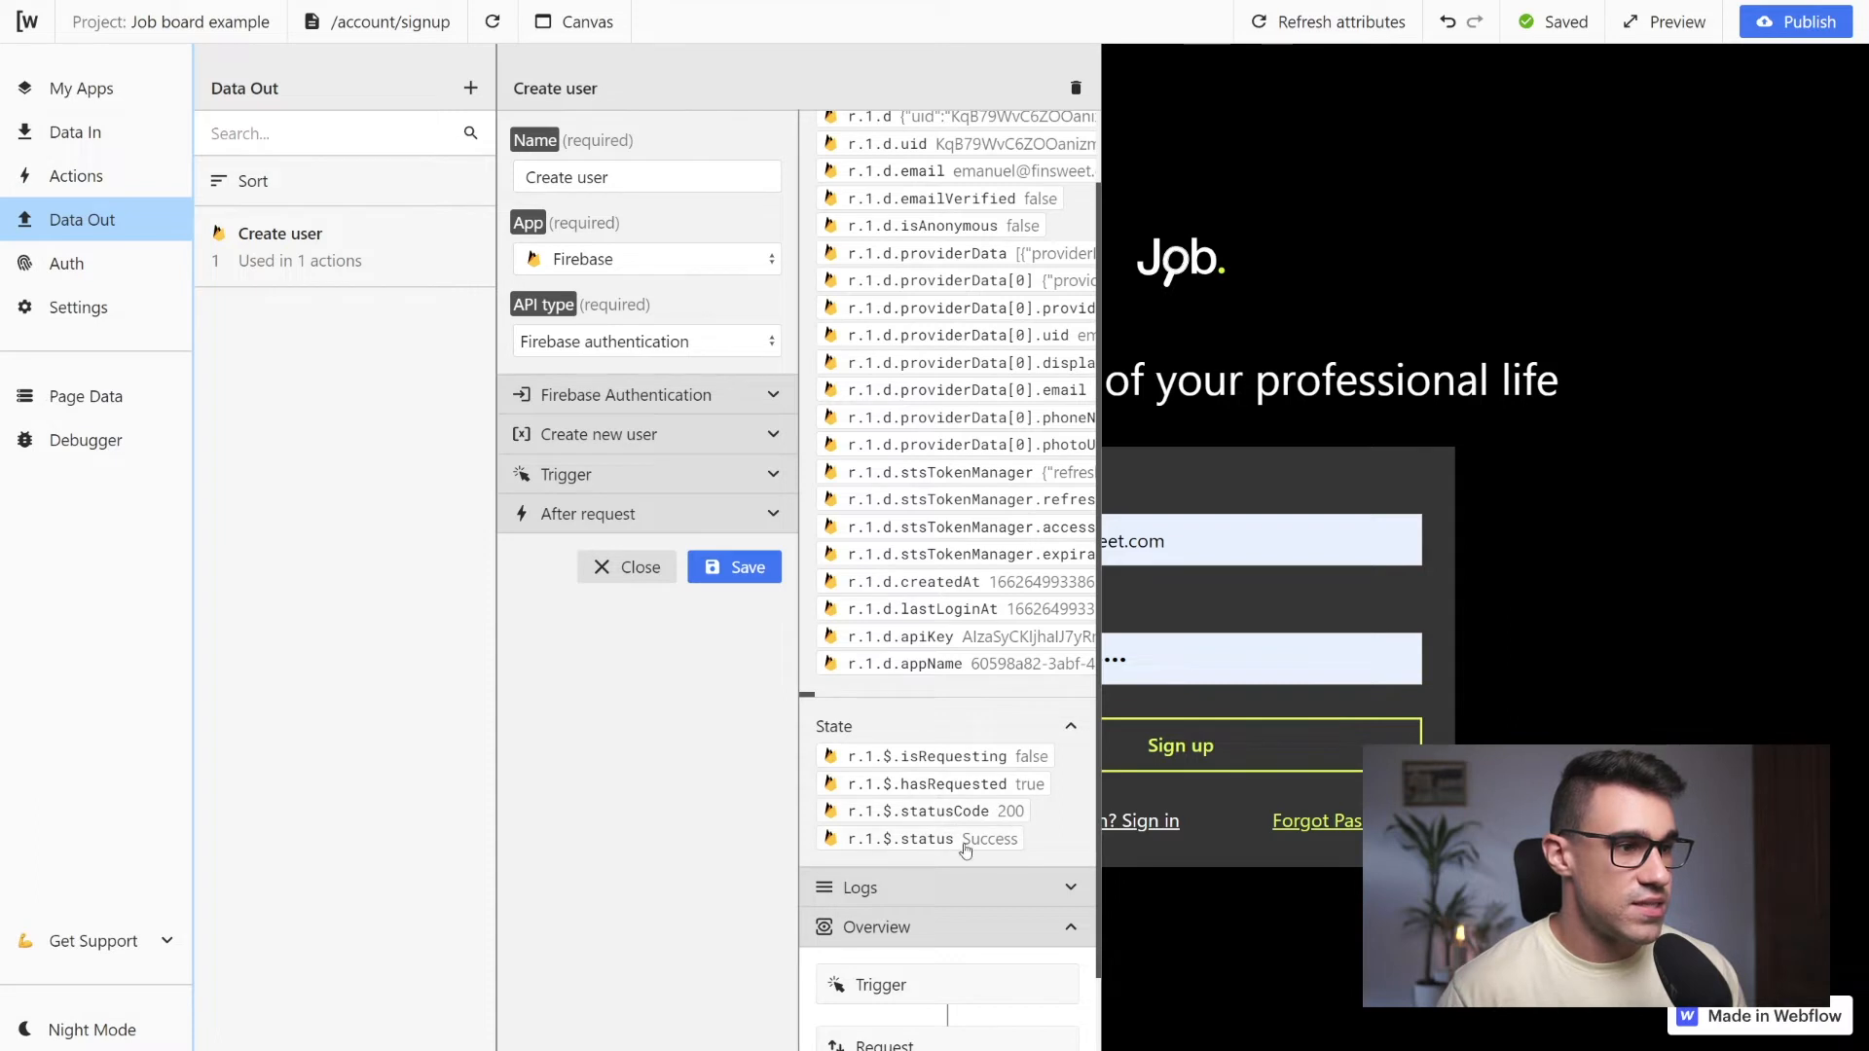
Add a conditional Navigate to action with URL / after the Create user request
click(773, 513)
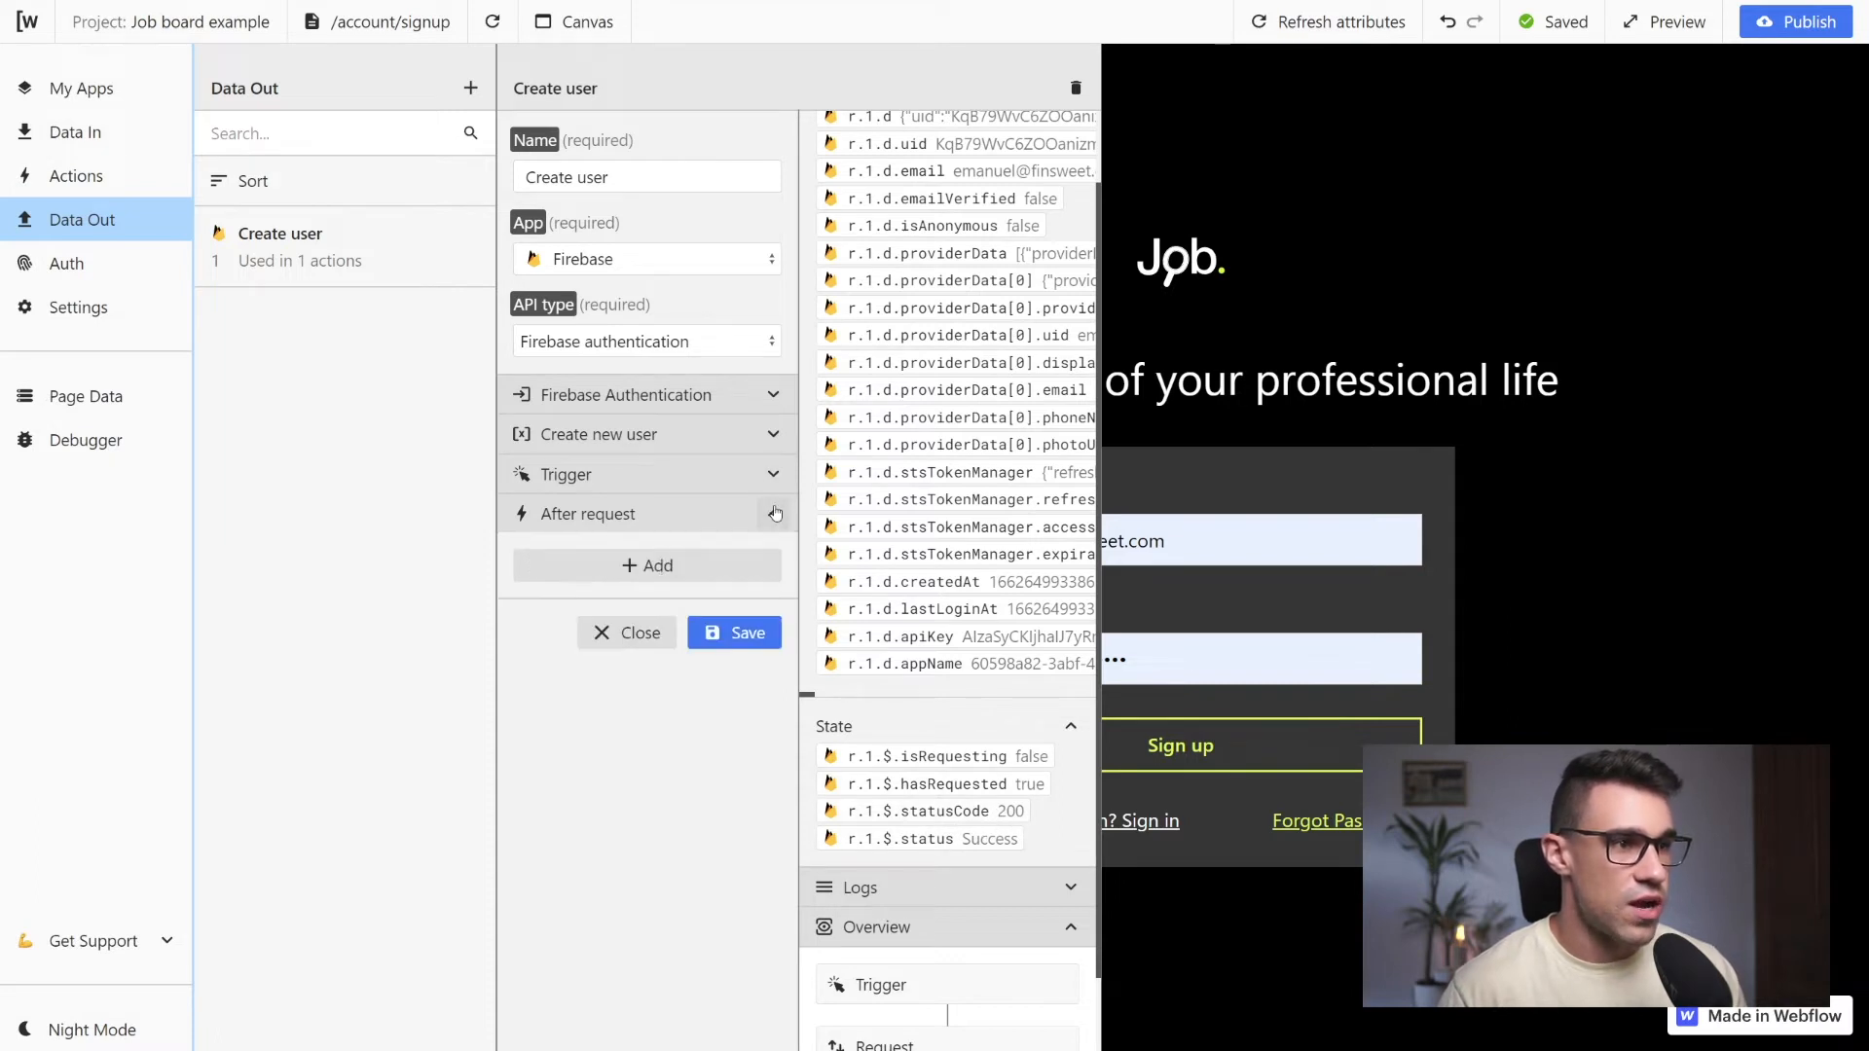
click(656, 571)
click(687, 598)
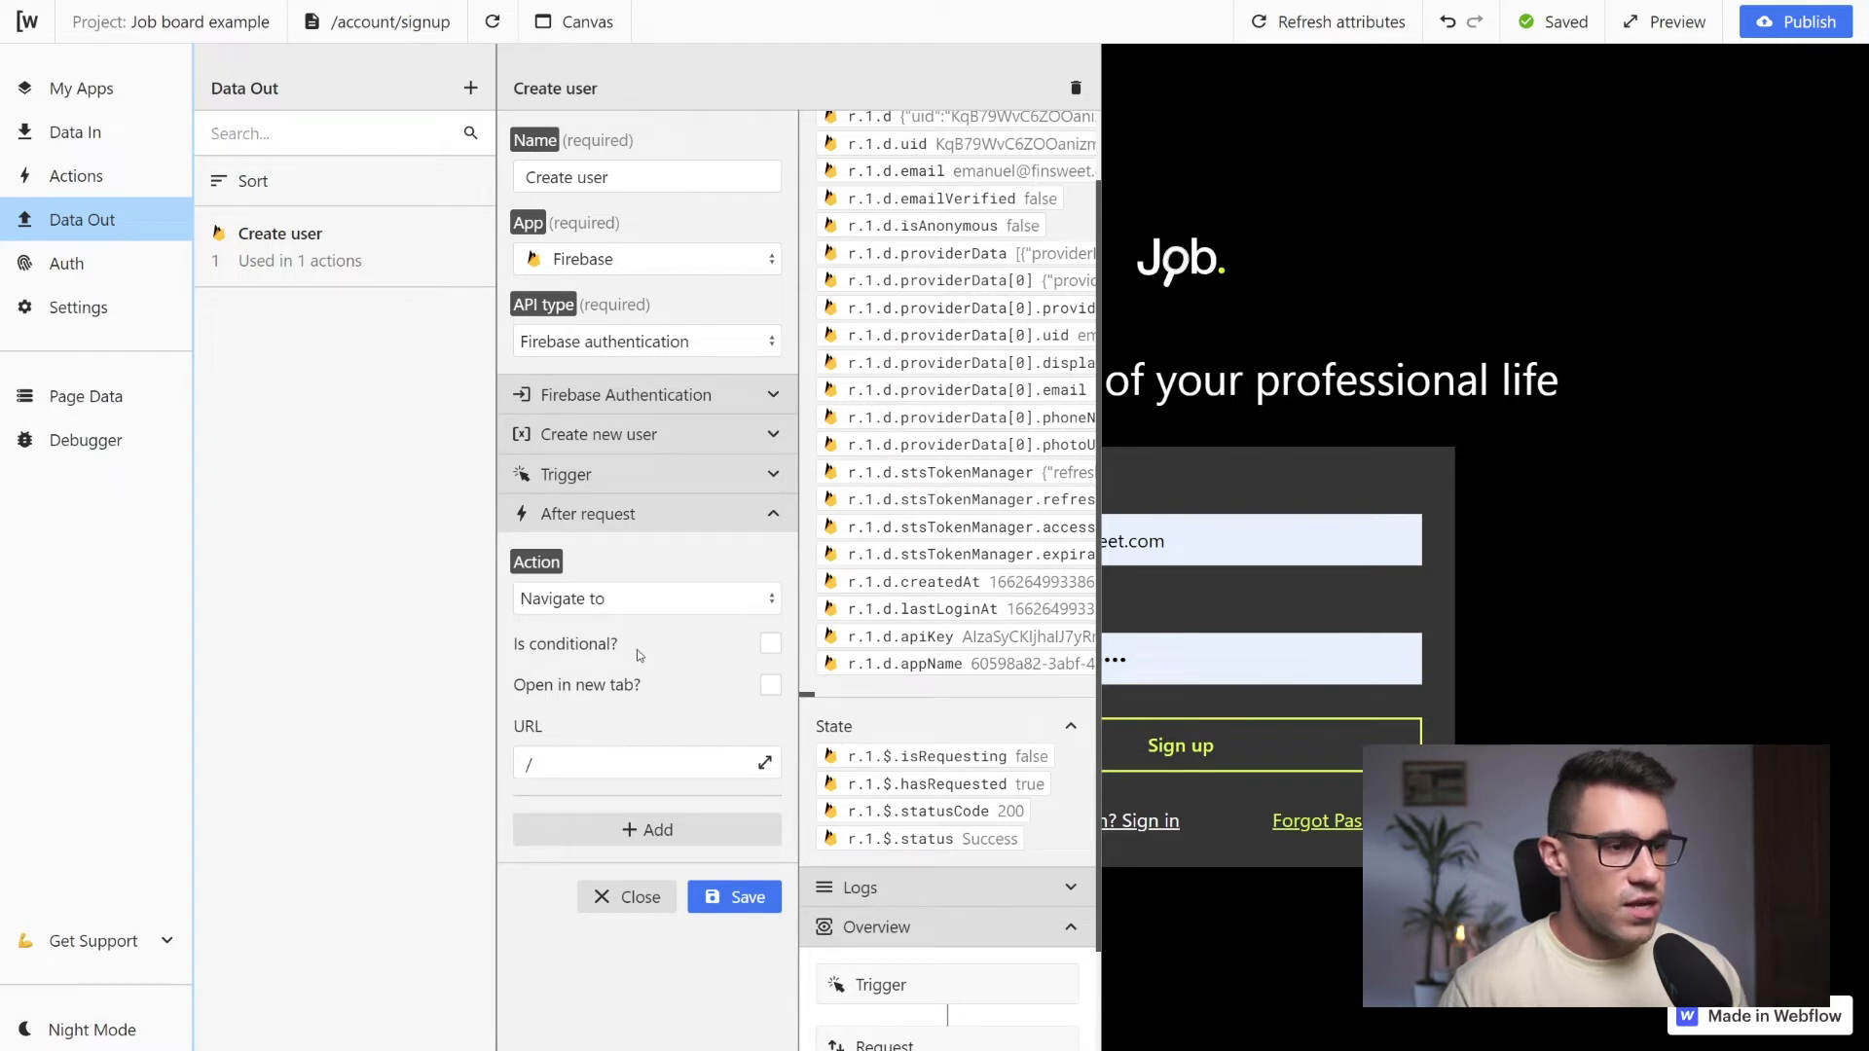
click(771, 646)
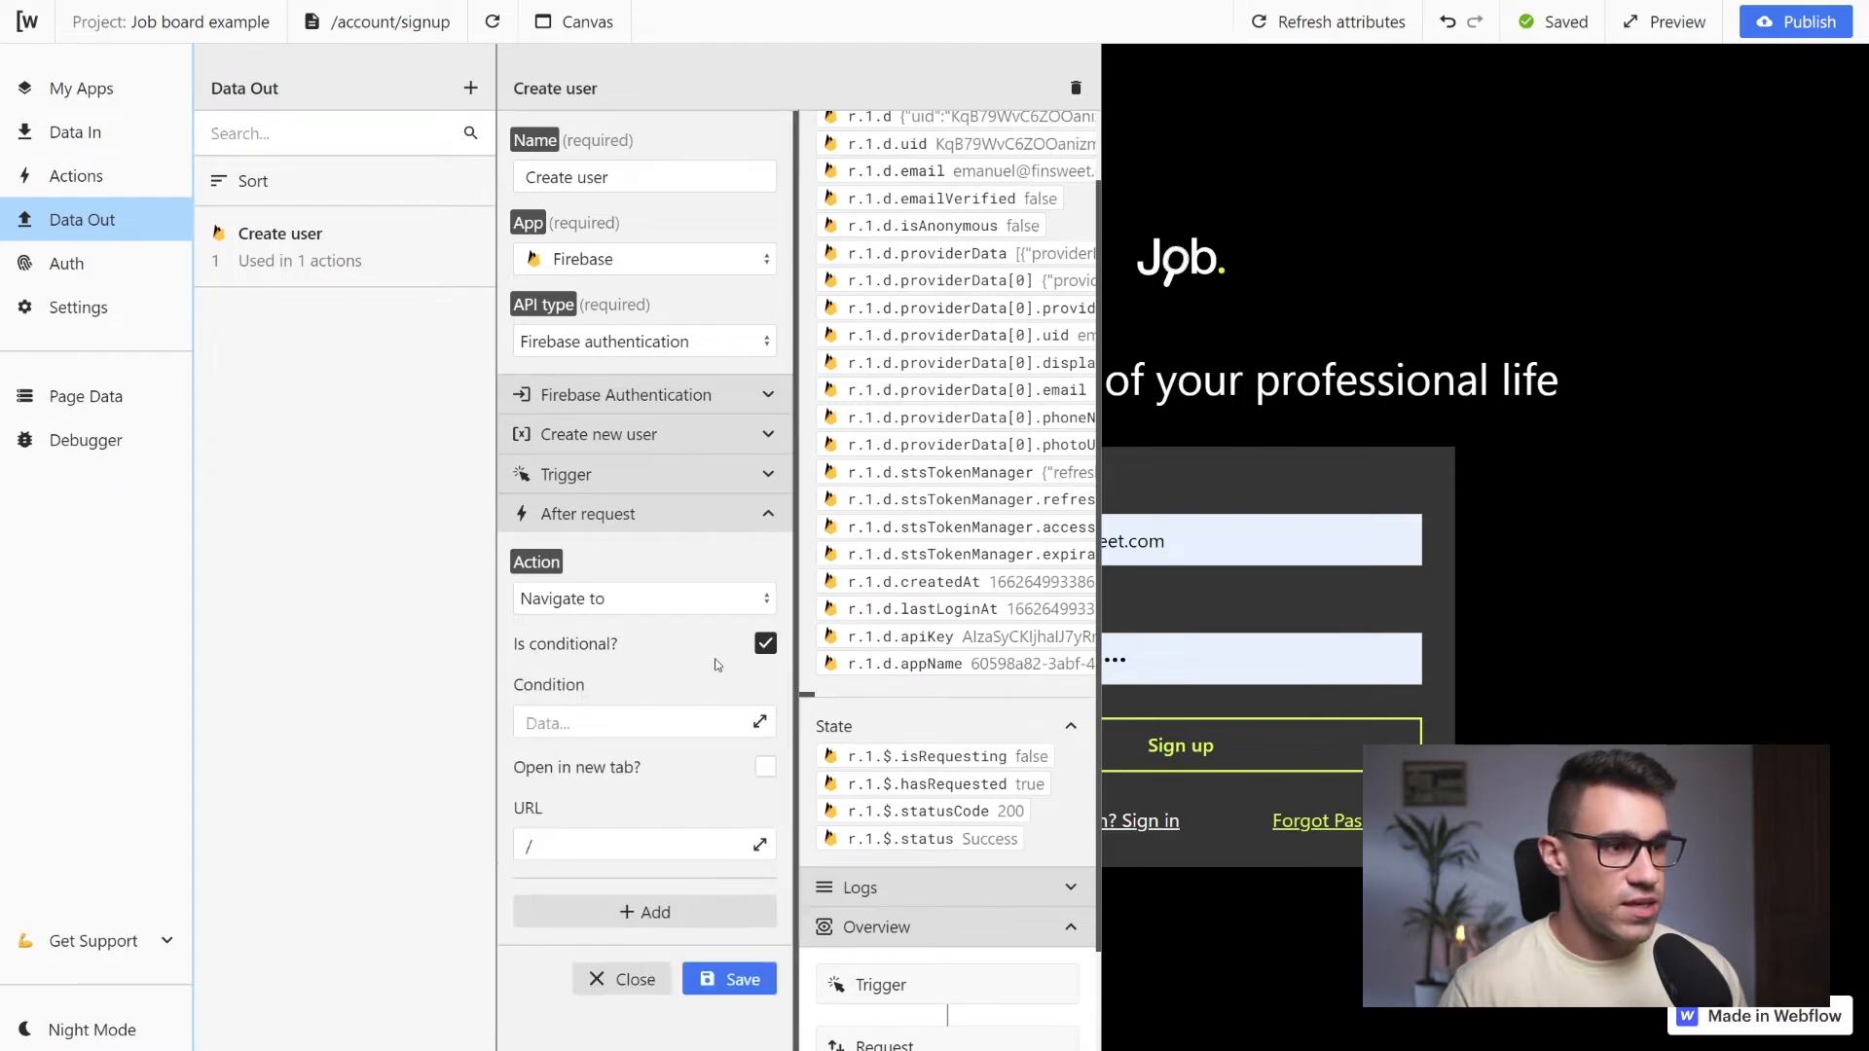
Set the condition of the Navigate to action to r.1.$.statusCode === 200
click(584, 722)
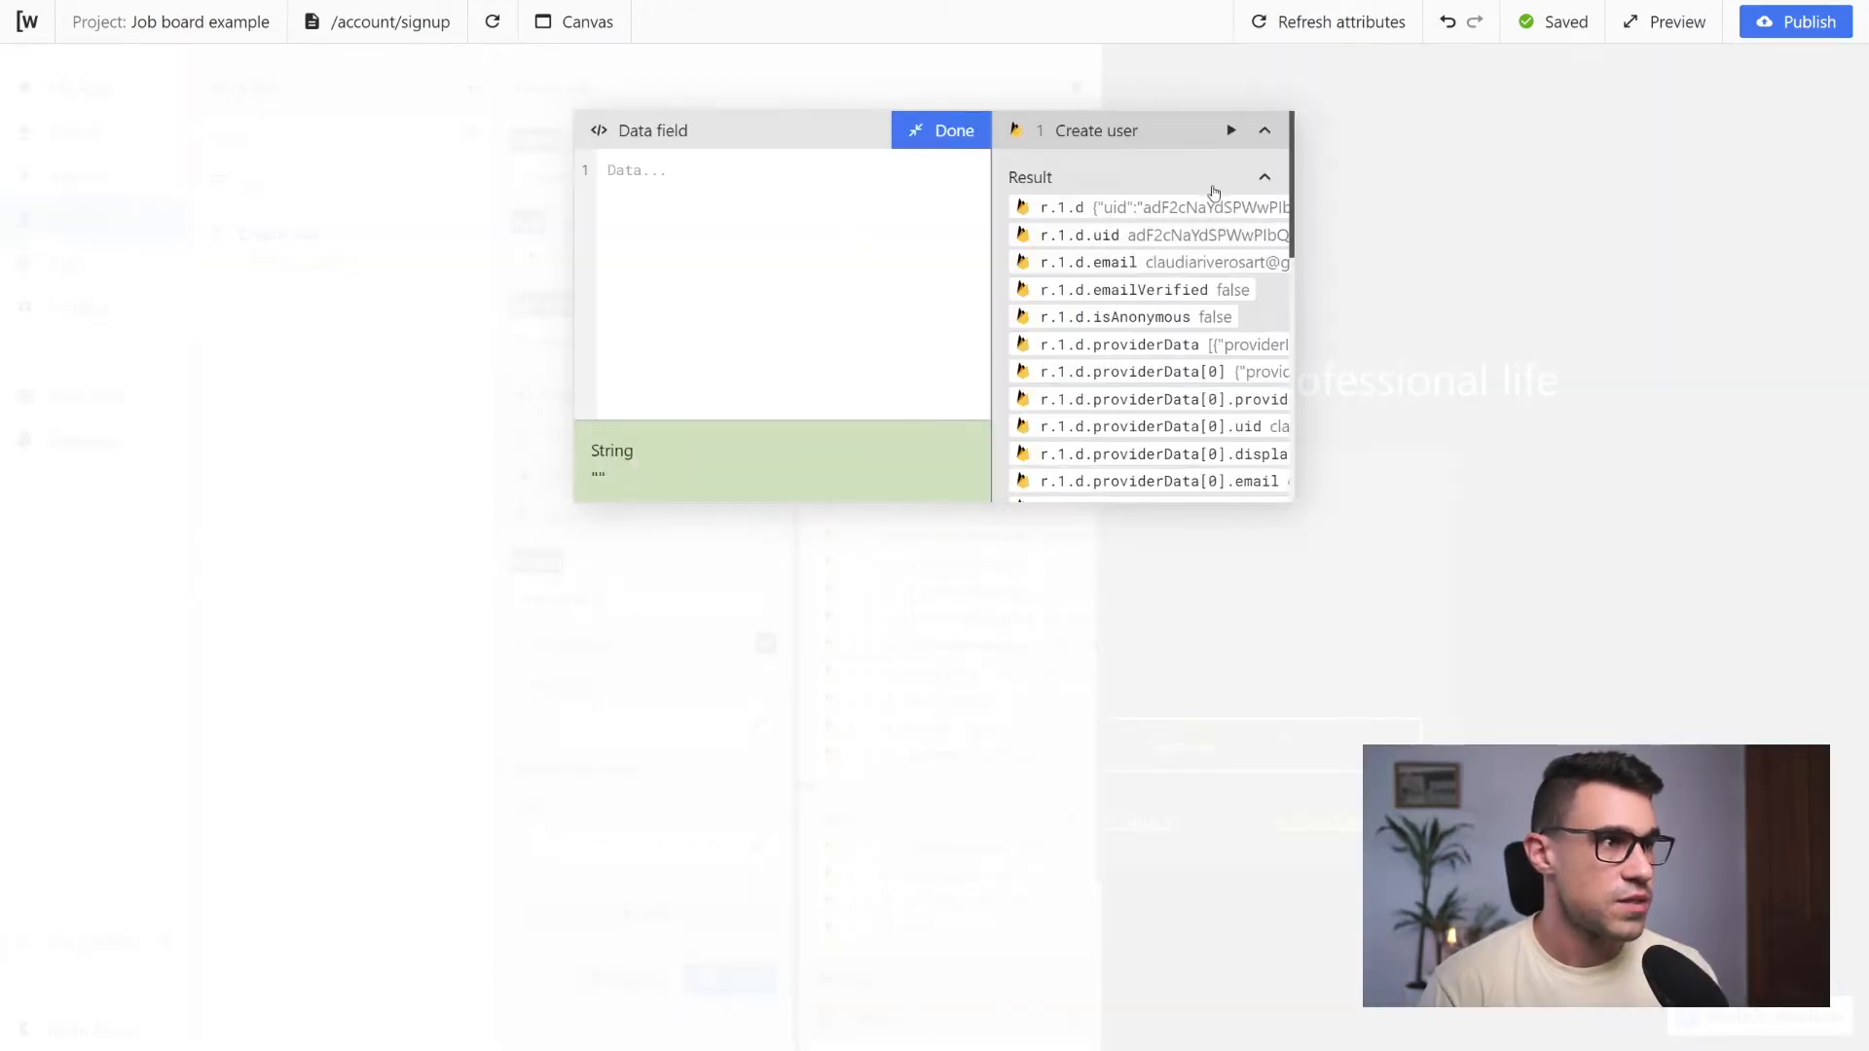
scroll(1154, 233, down, 10)
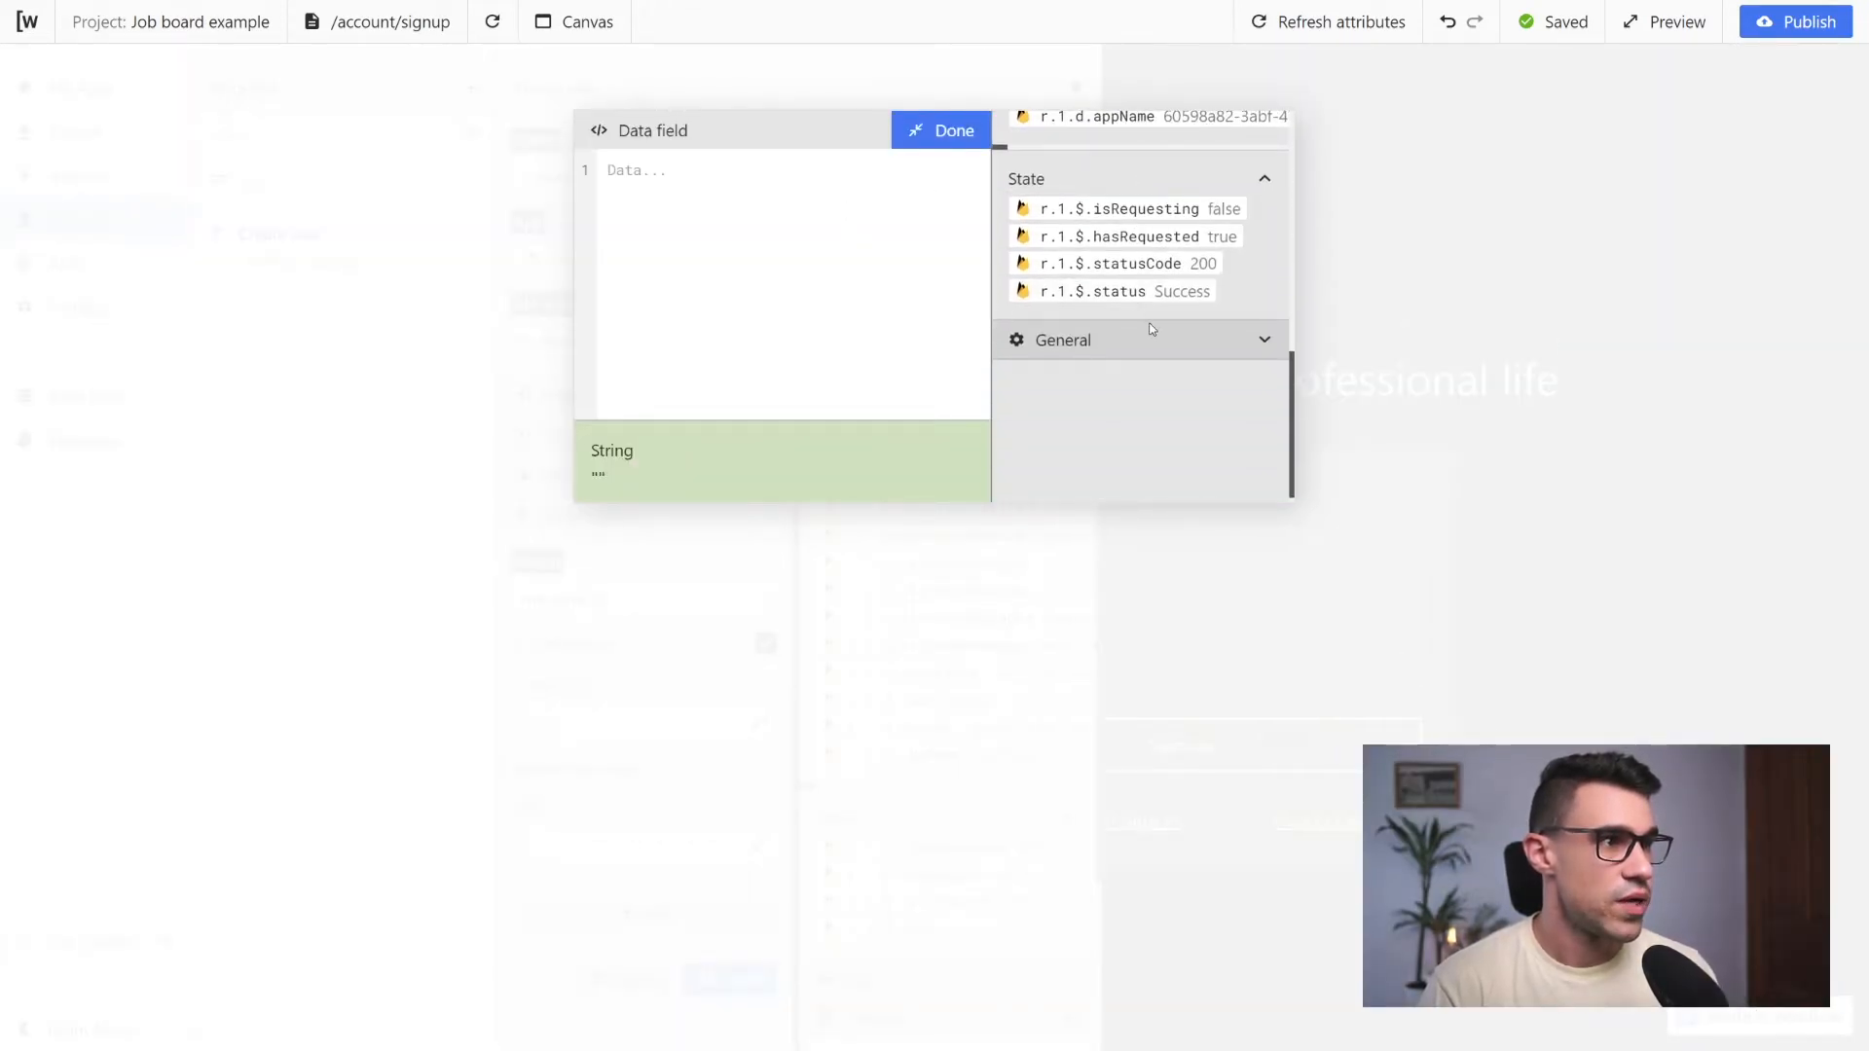
scroll(1152, 329, up, 10)
click(1264, 181)
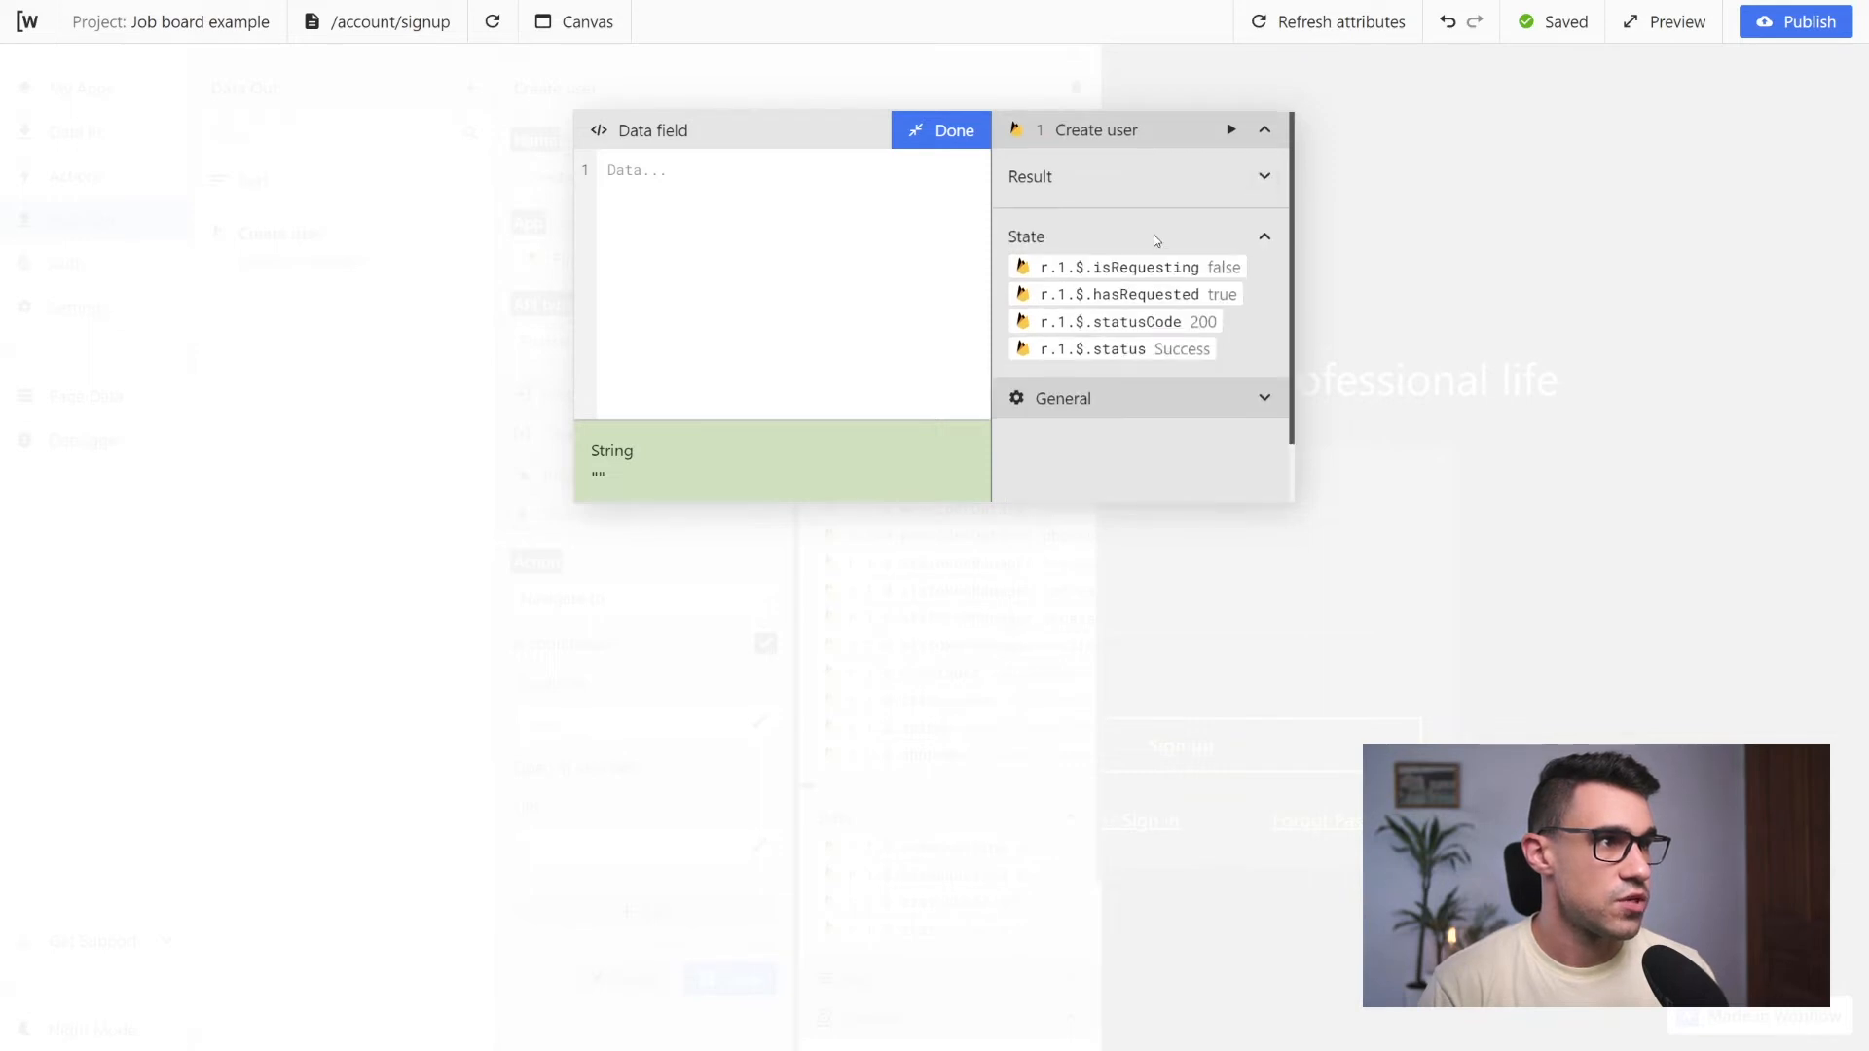
scroll(1158, 238, down, 1)
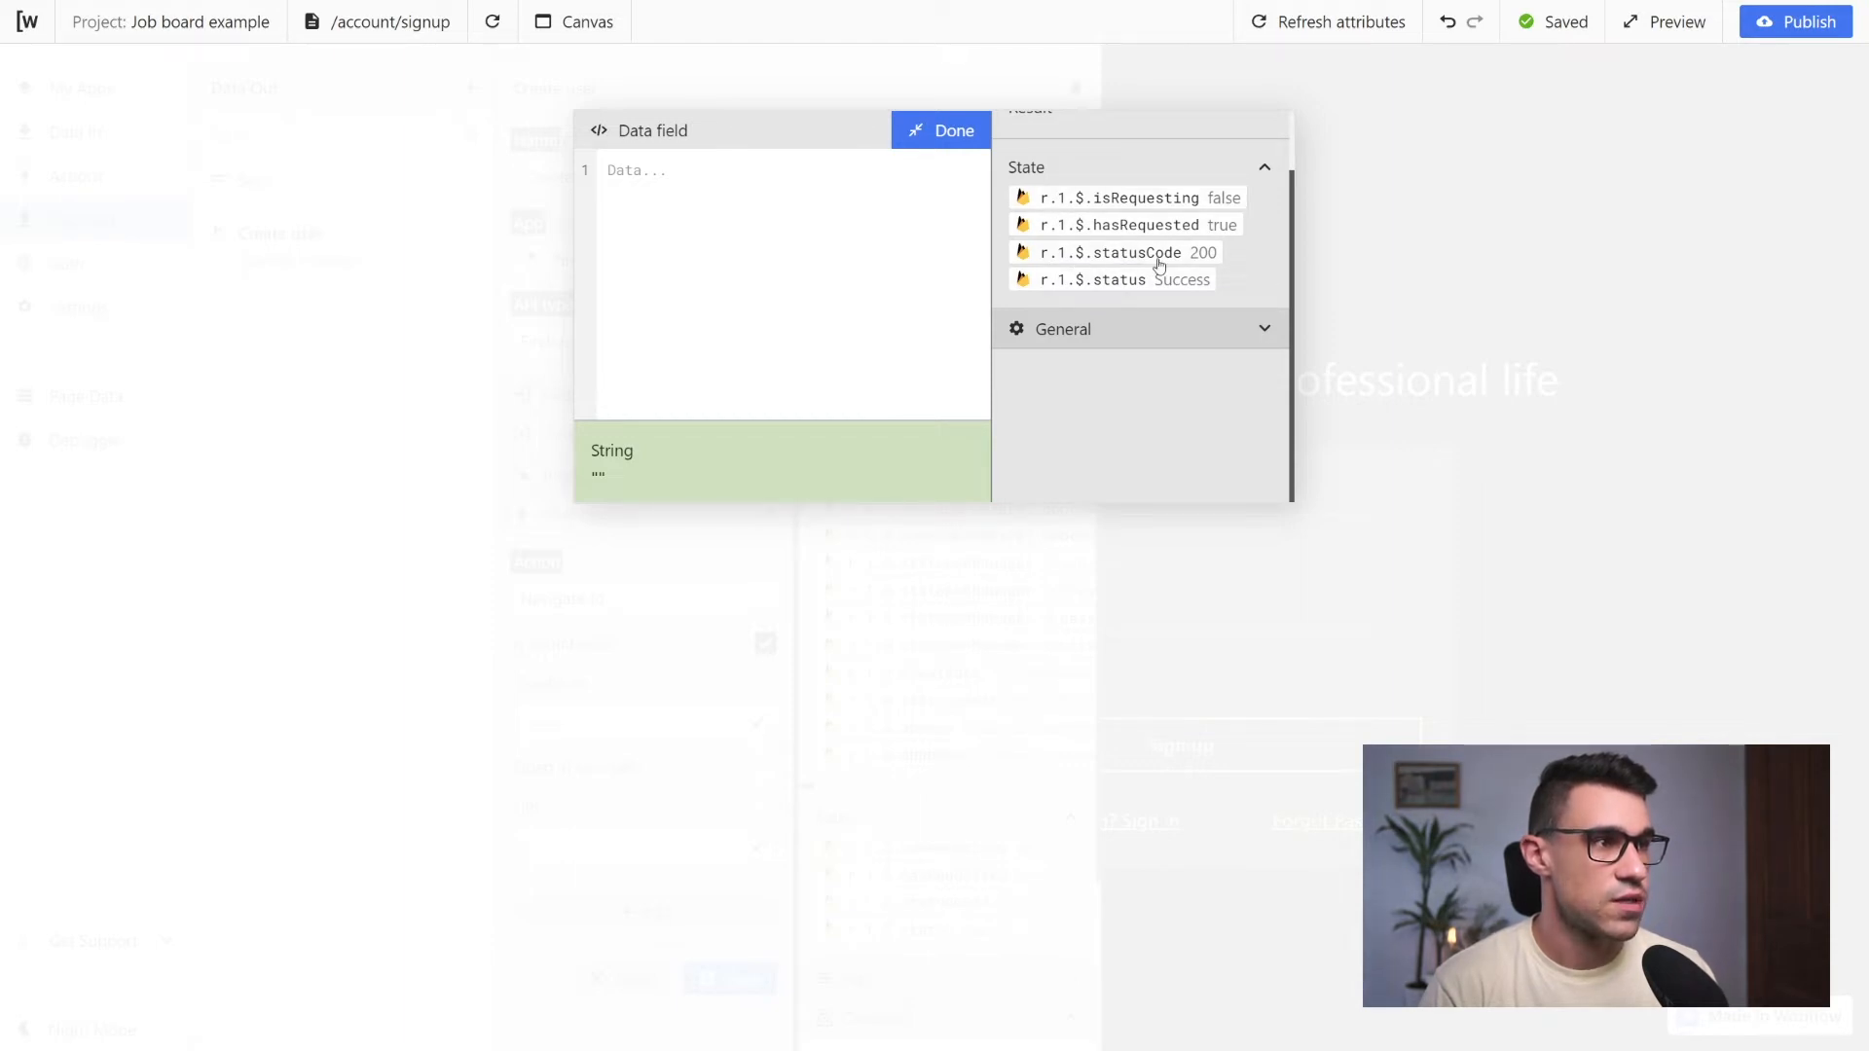
scroll(1183, 277, up, 2)
scroll(1183, 259, down, 2)
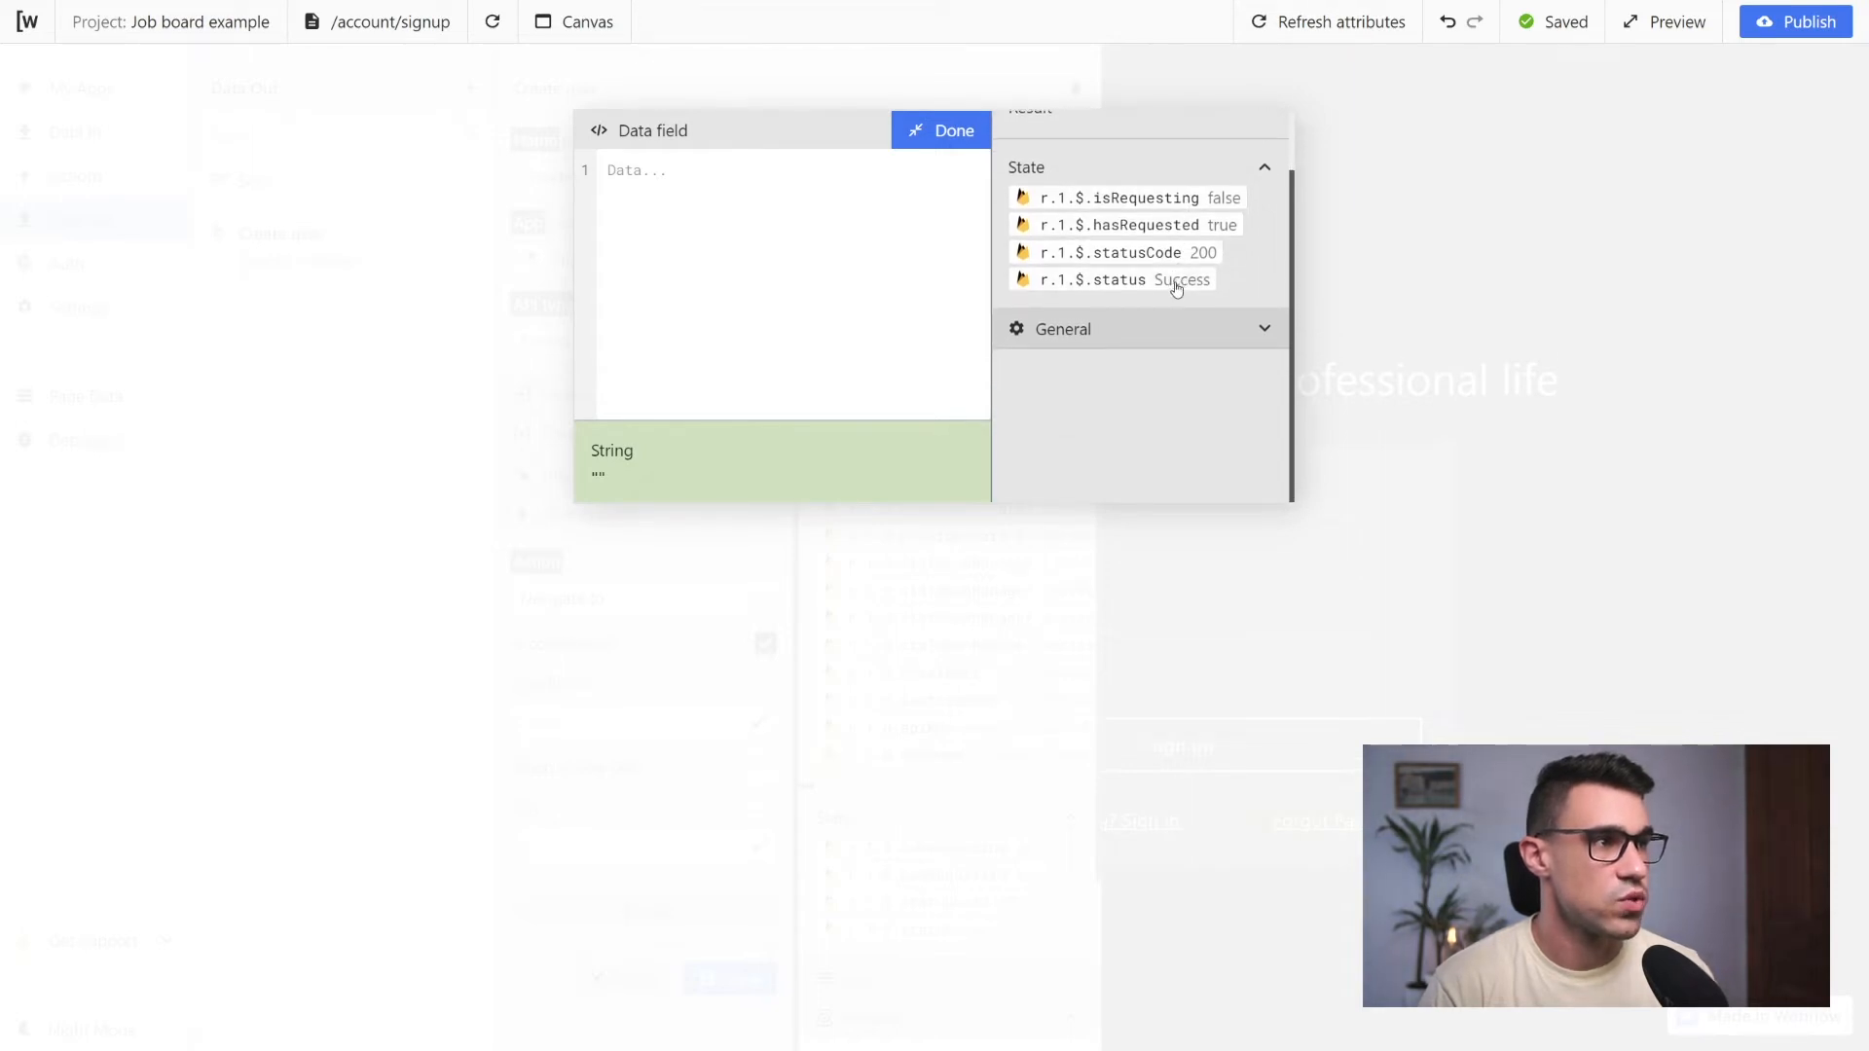
click(1155, 261)
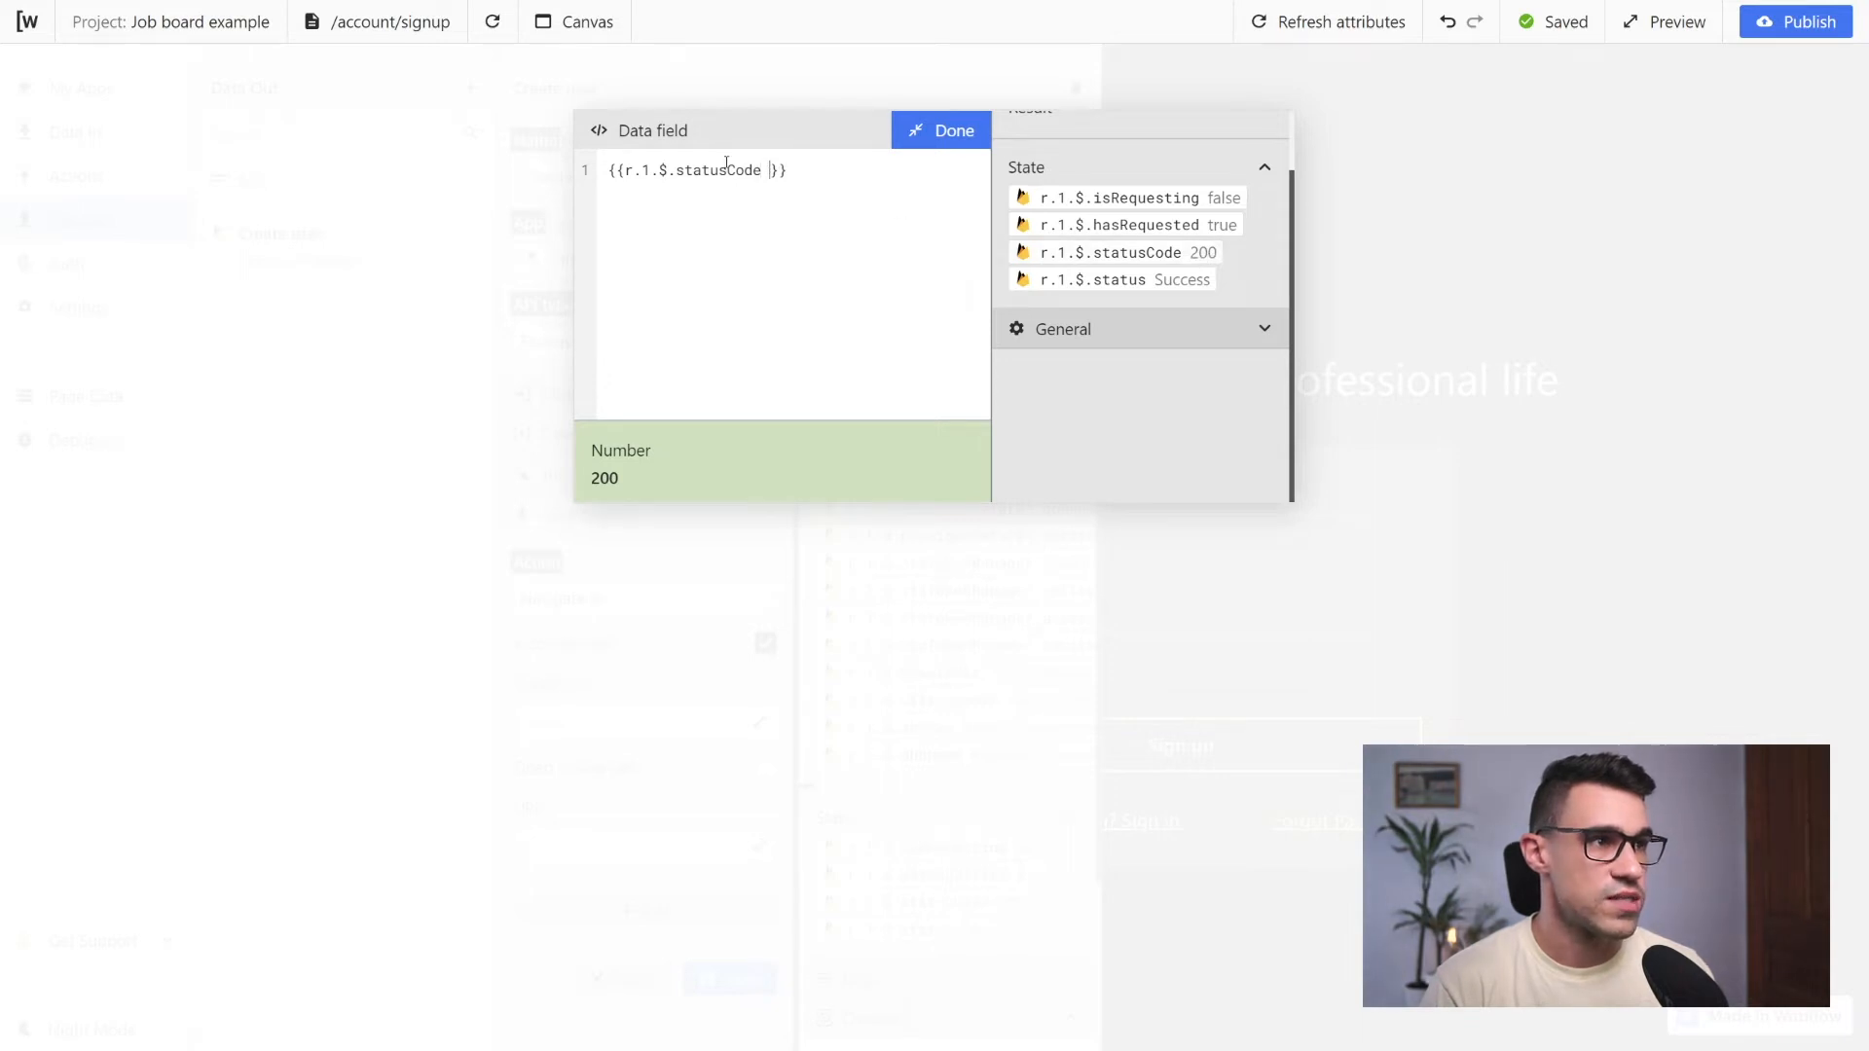
text(=== 200)
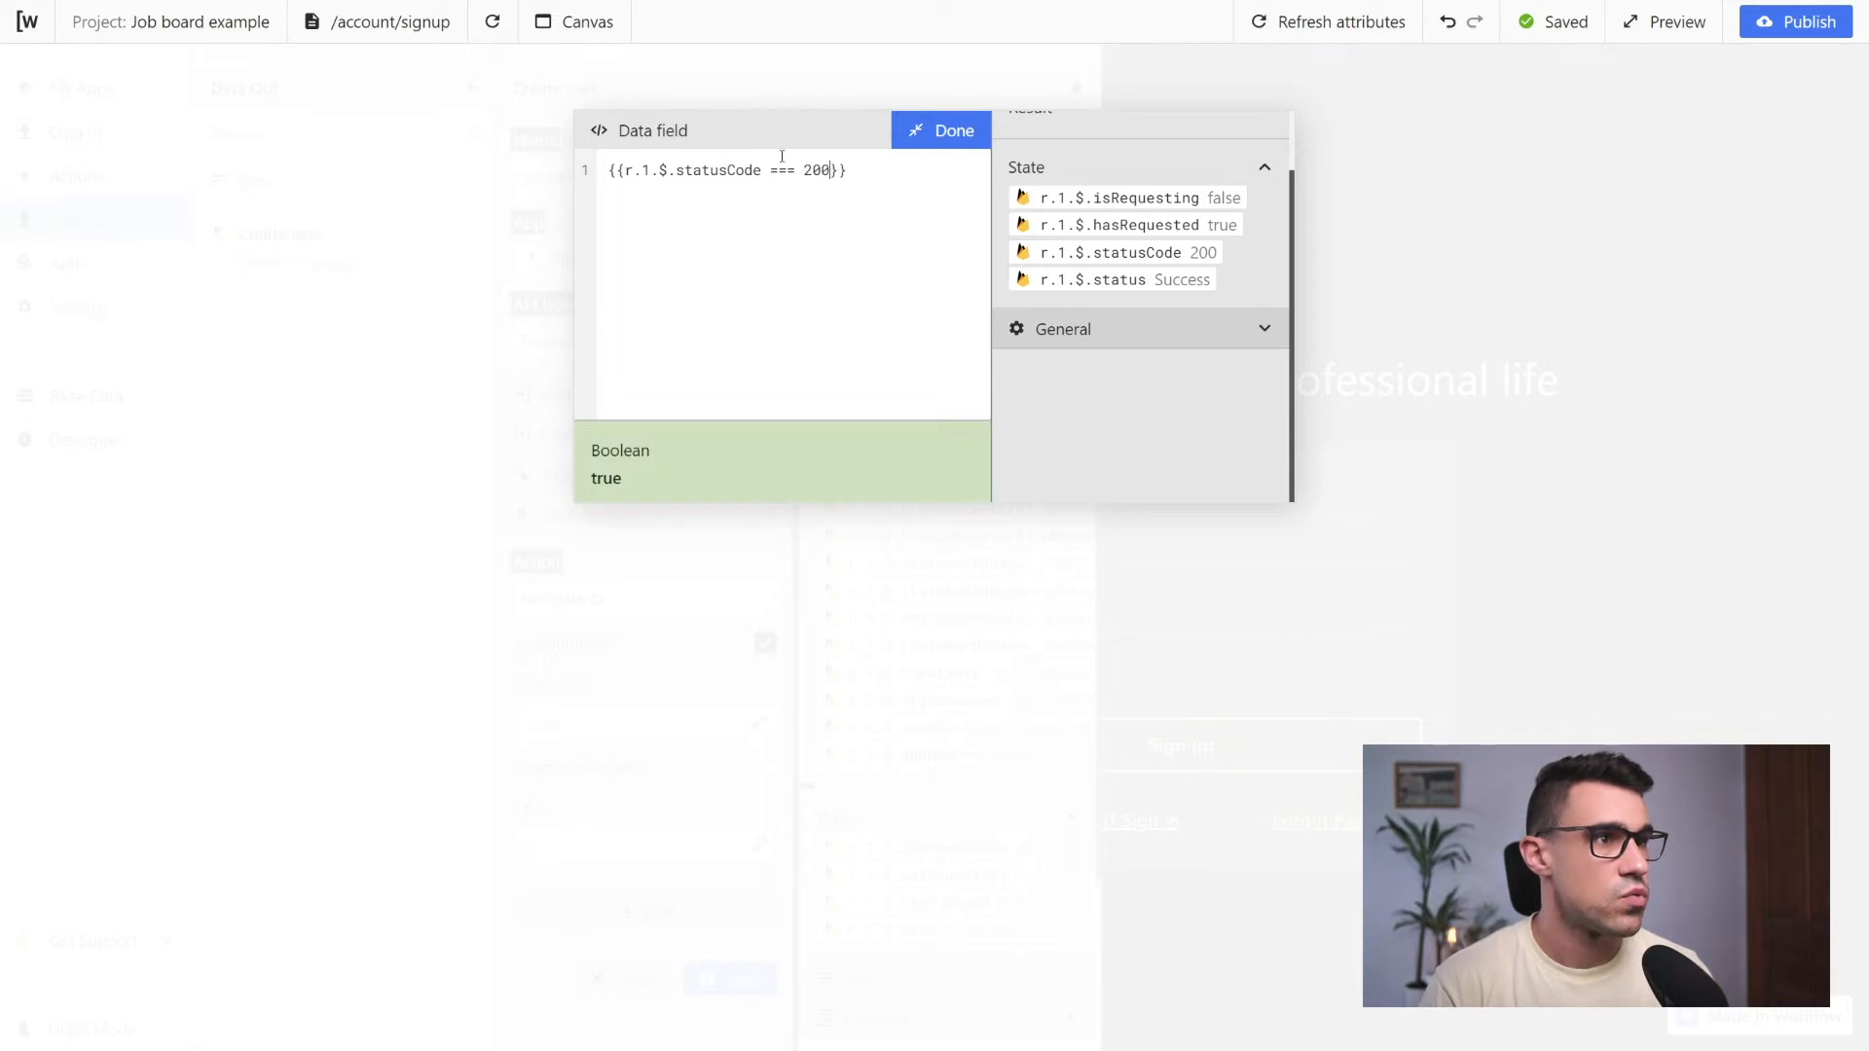
Accept the status code condition and save the Create user request
mouse_move(800, 172)
mouse_down()
mouse_move(822, 171)
mouse_move(770, 172)
mouse_up()
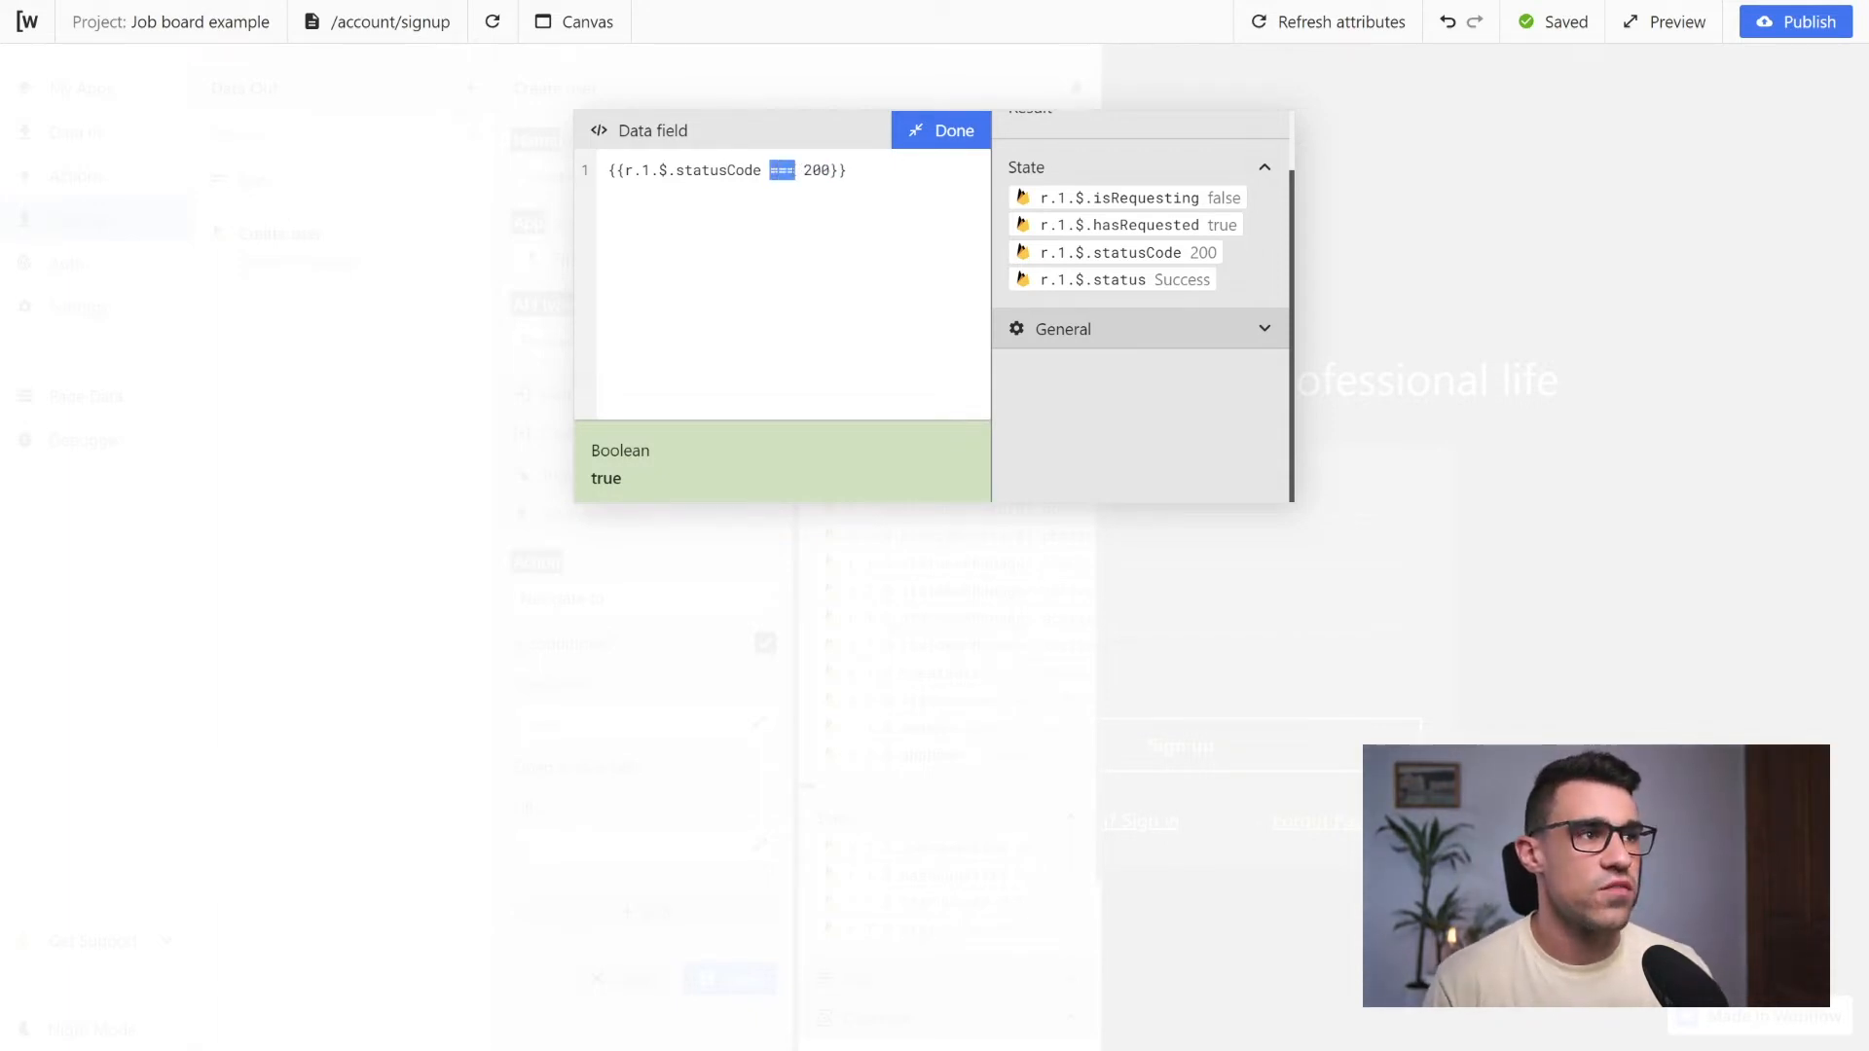
click(800, 172)
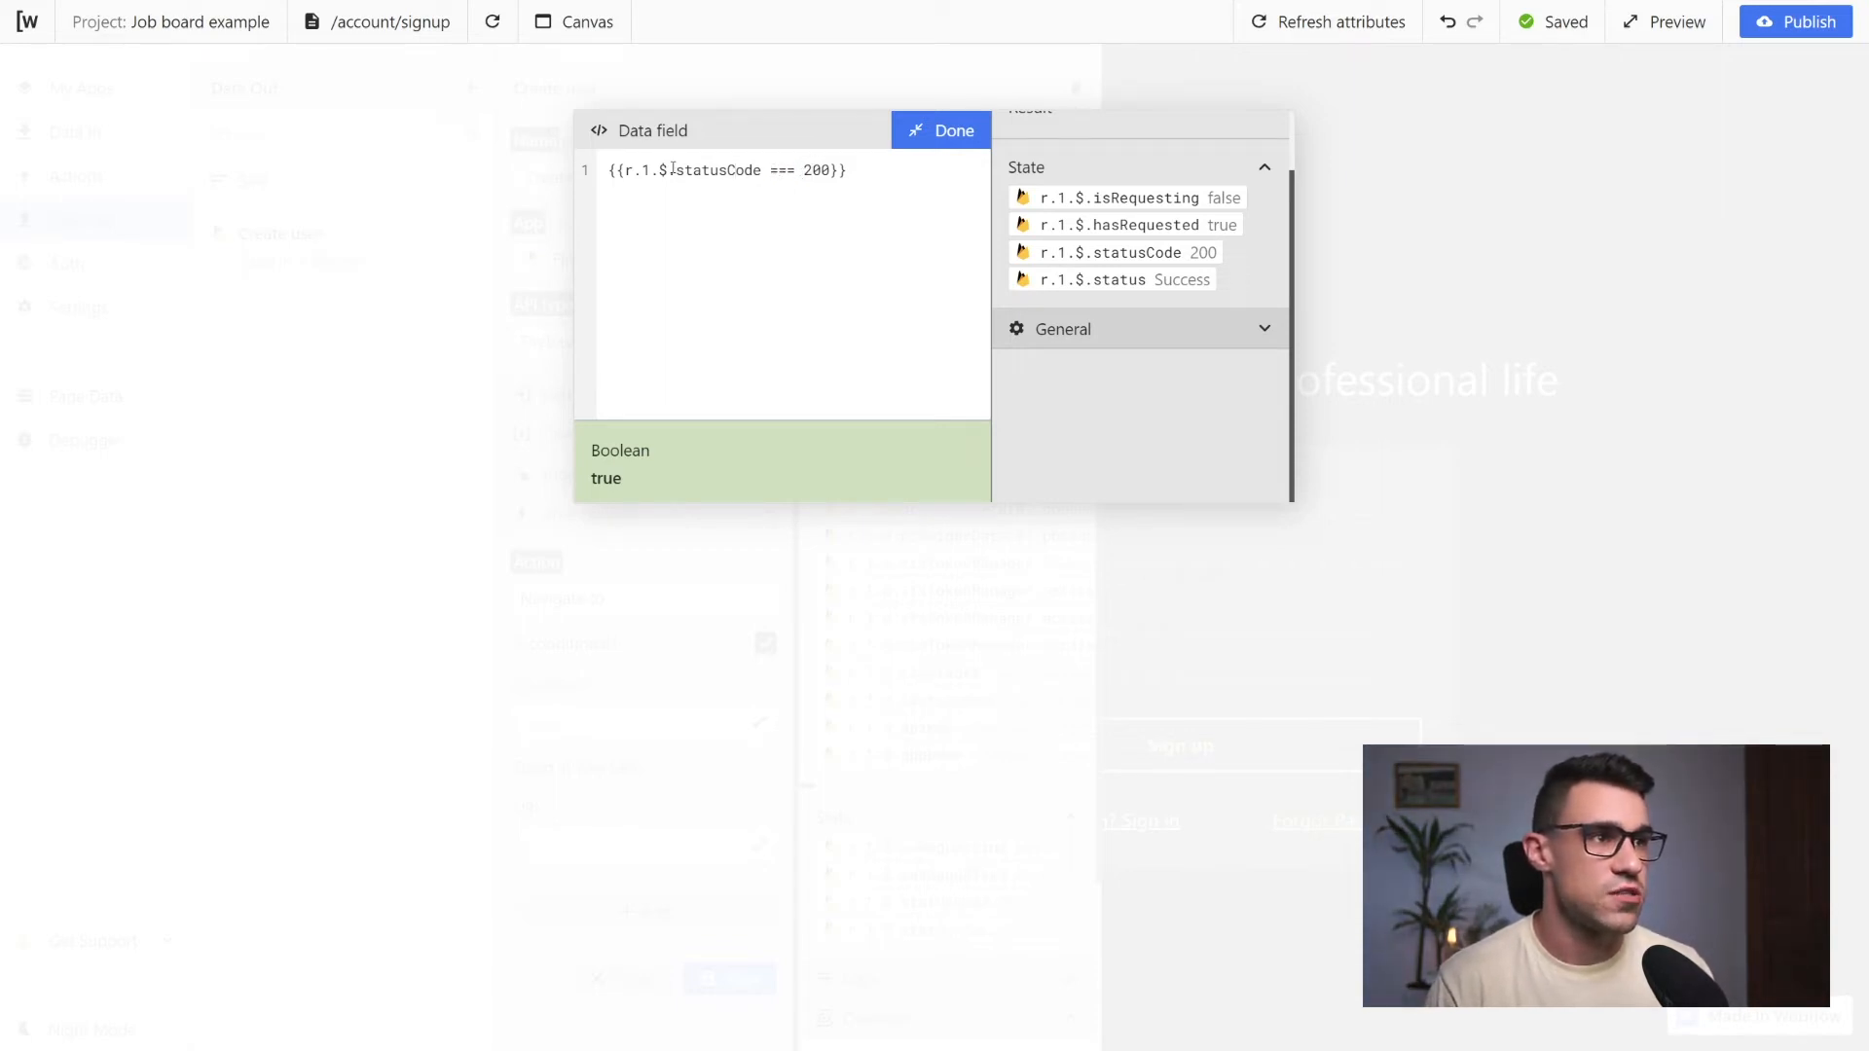
double_click(831, 170)
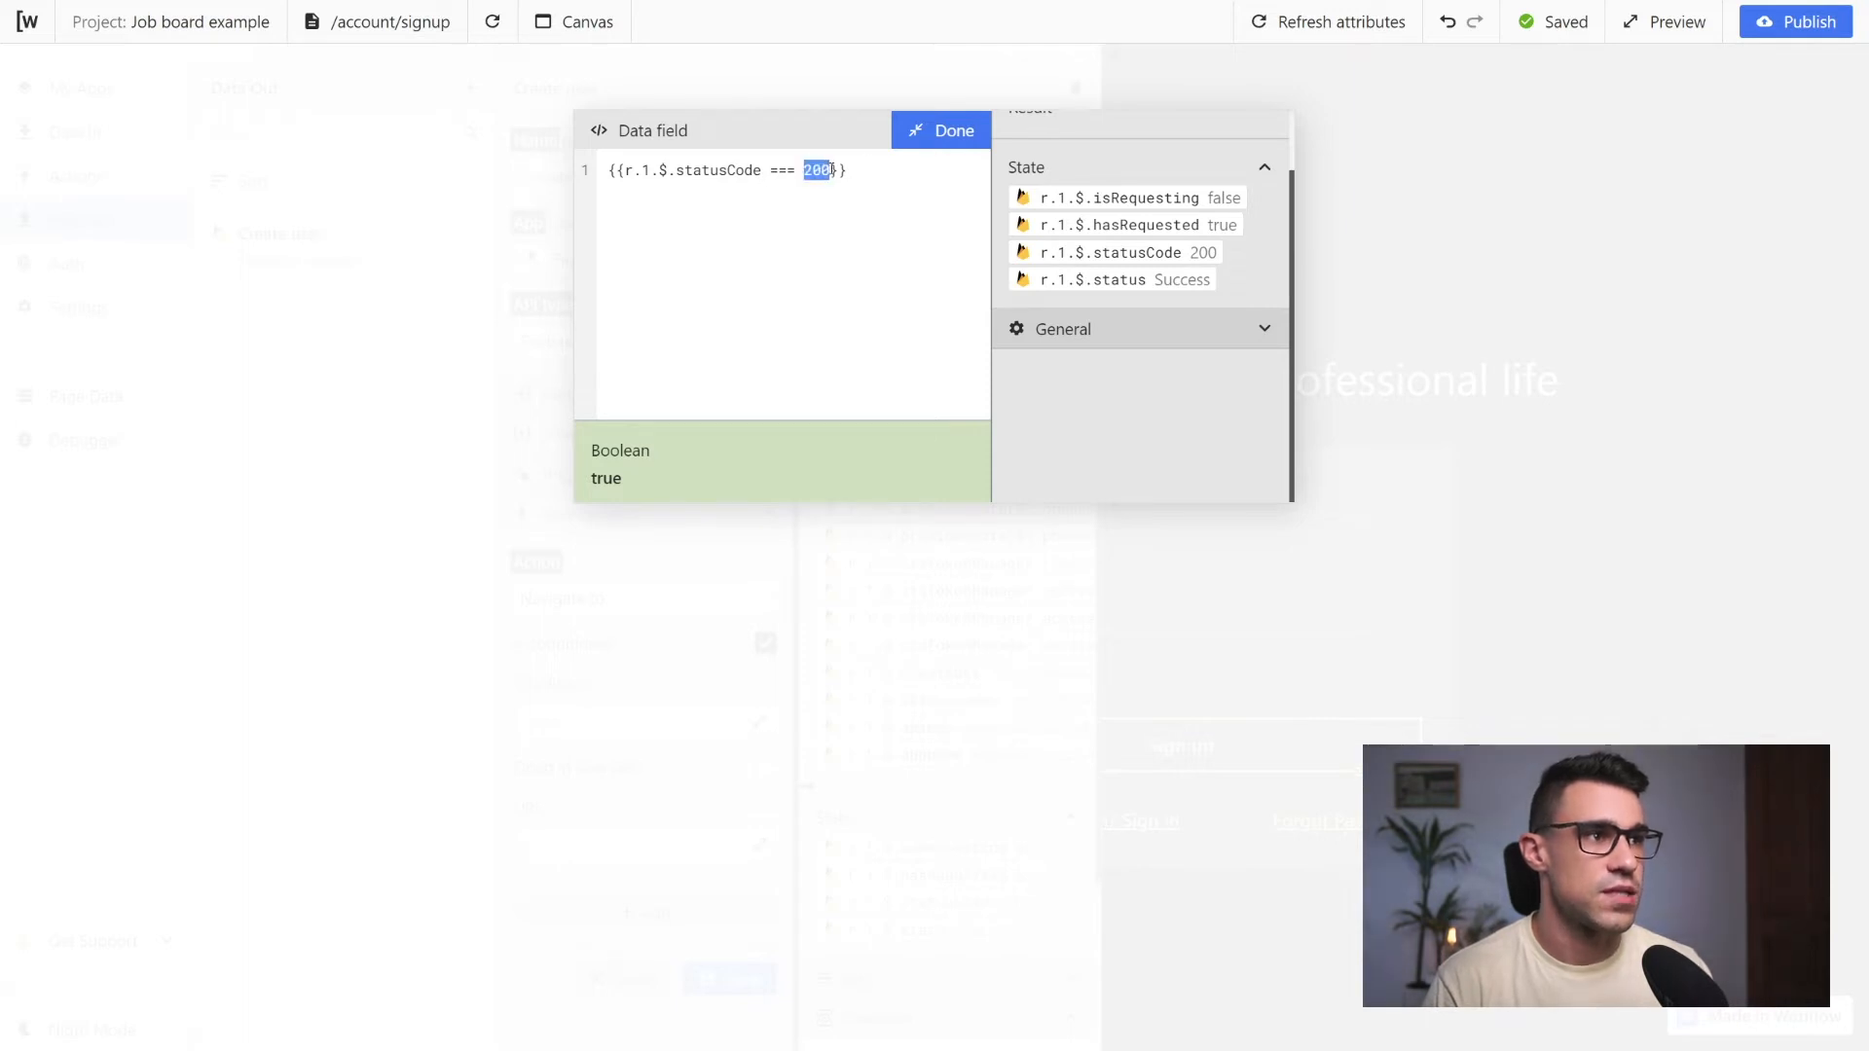
click(803, 170)
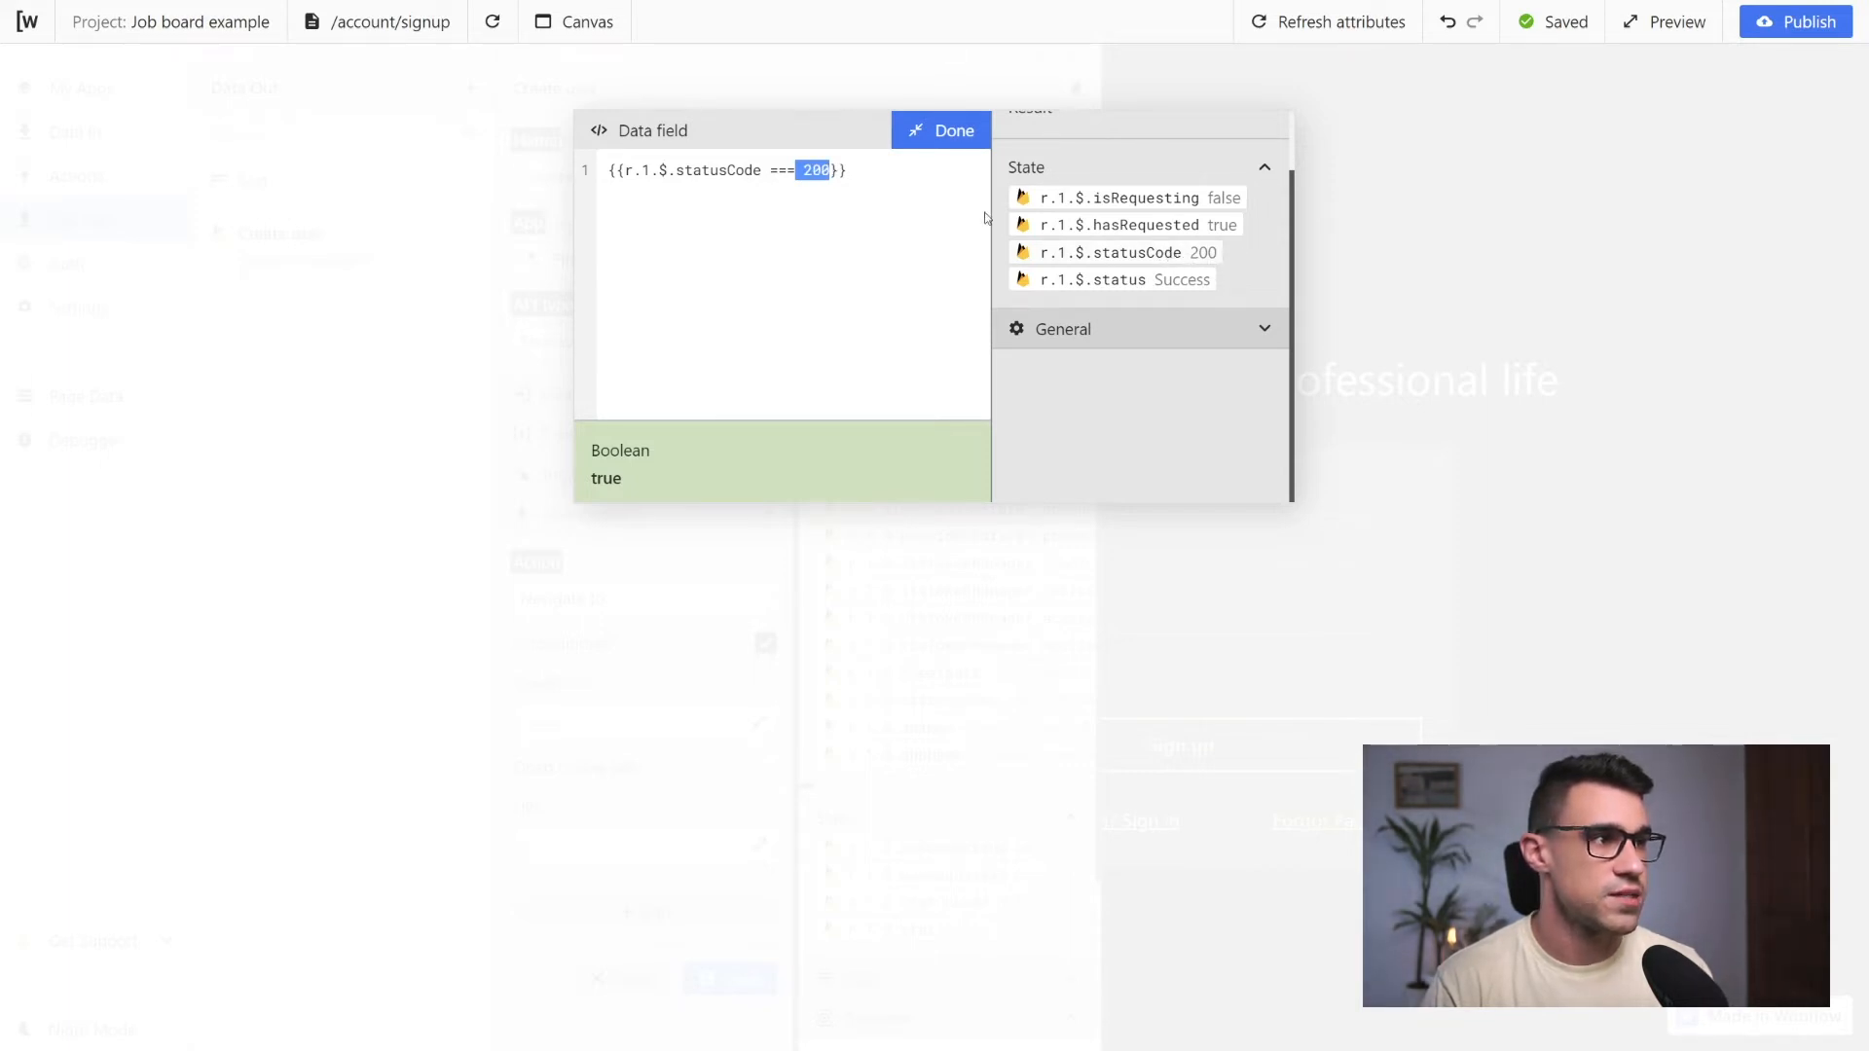
click(941, 131)
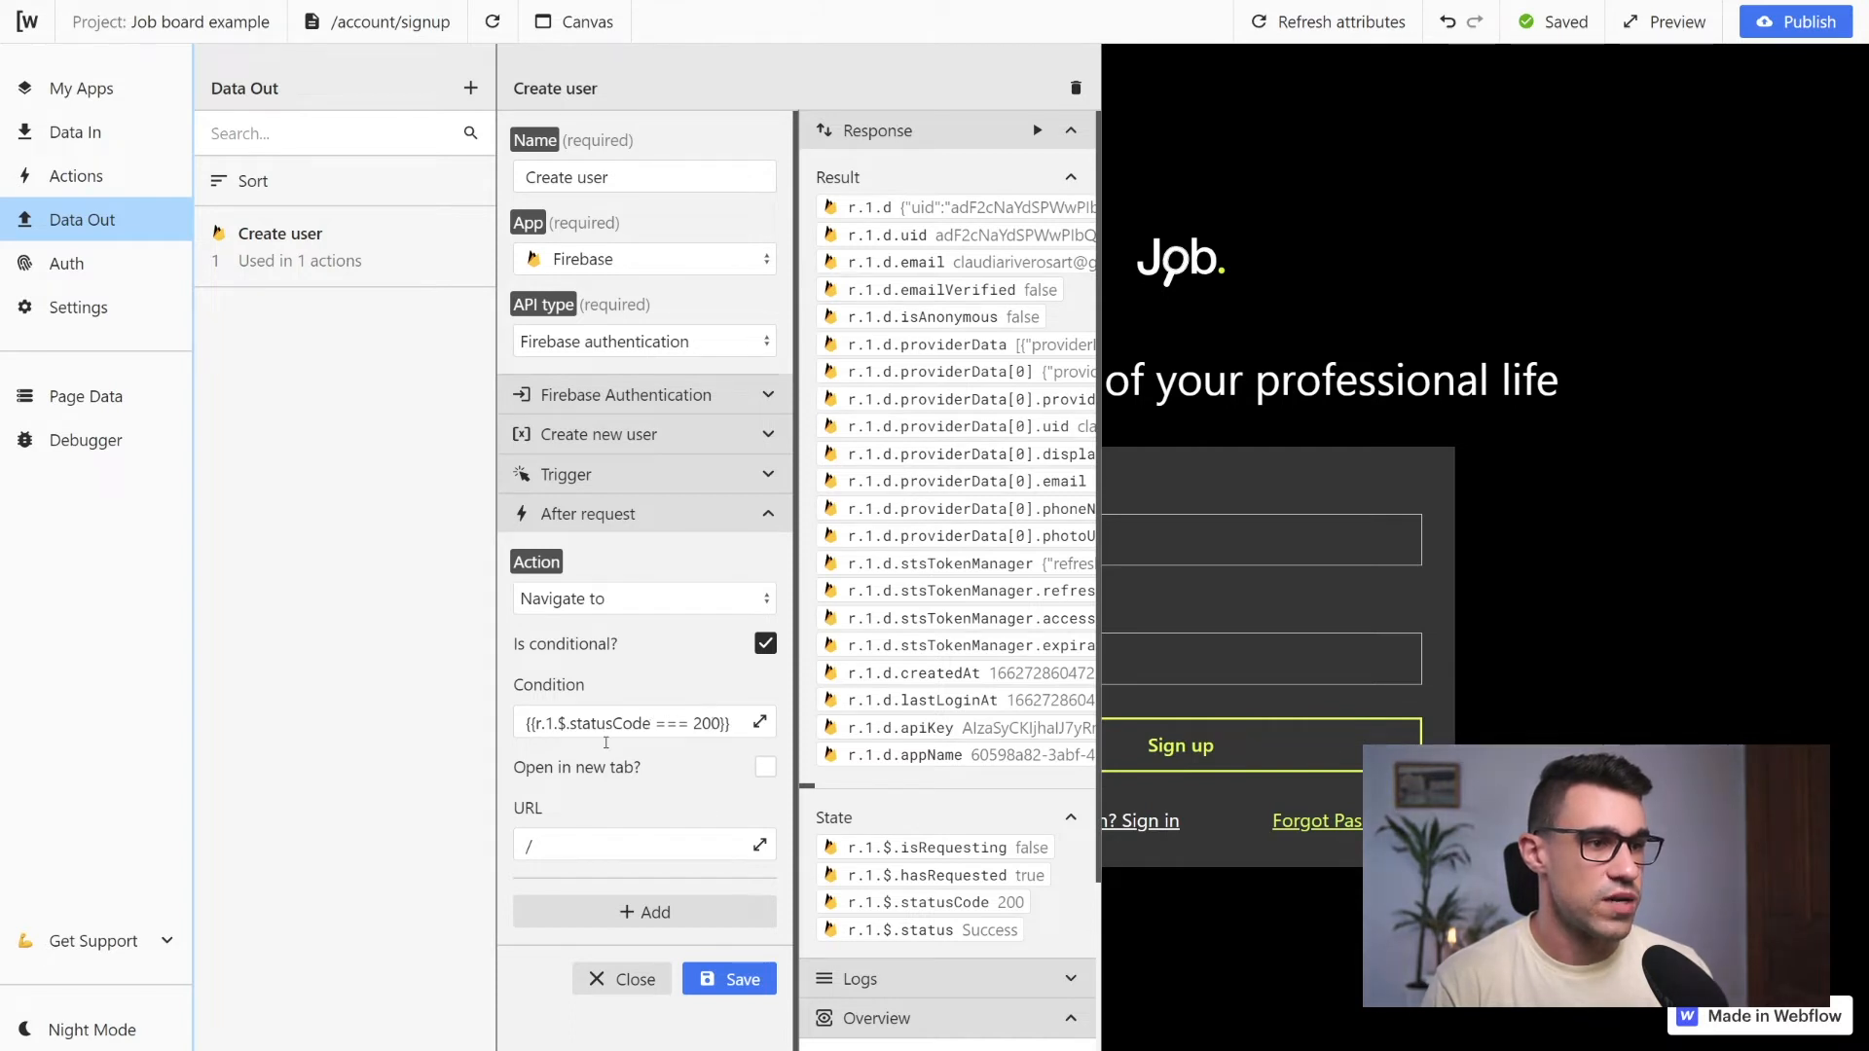
click(534, 848)
click(640, 819)
click(740, 988)
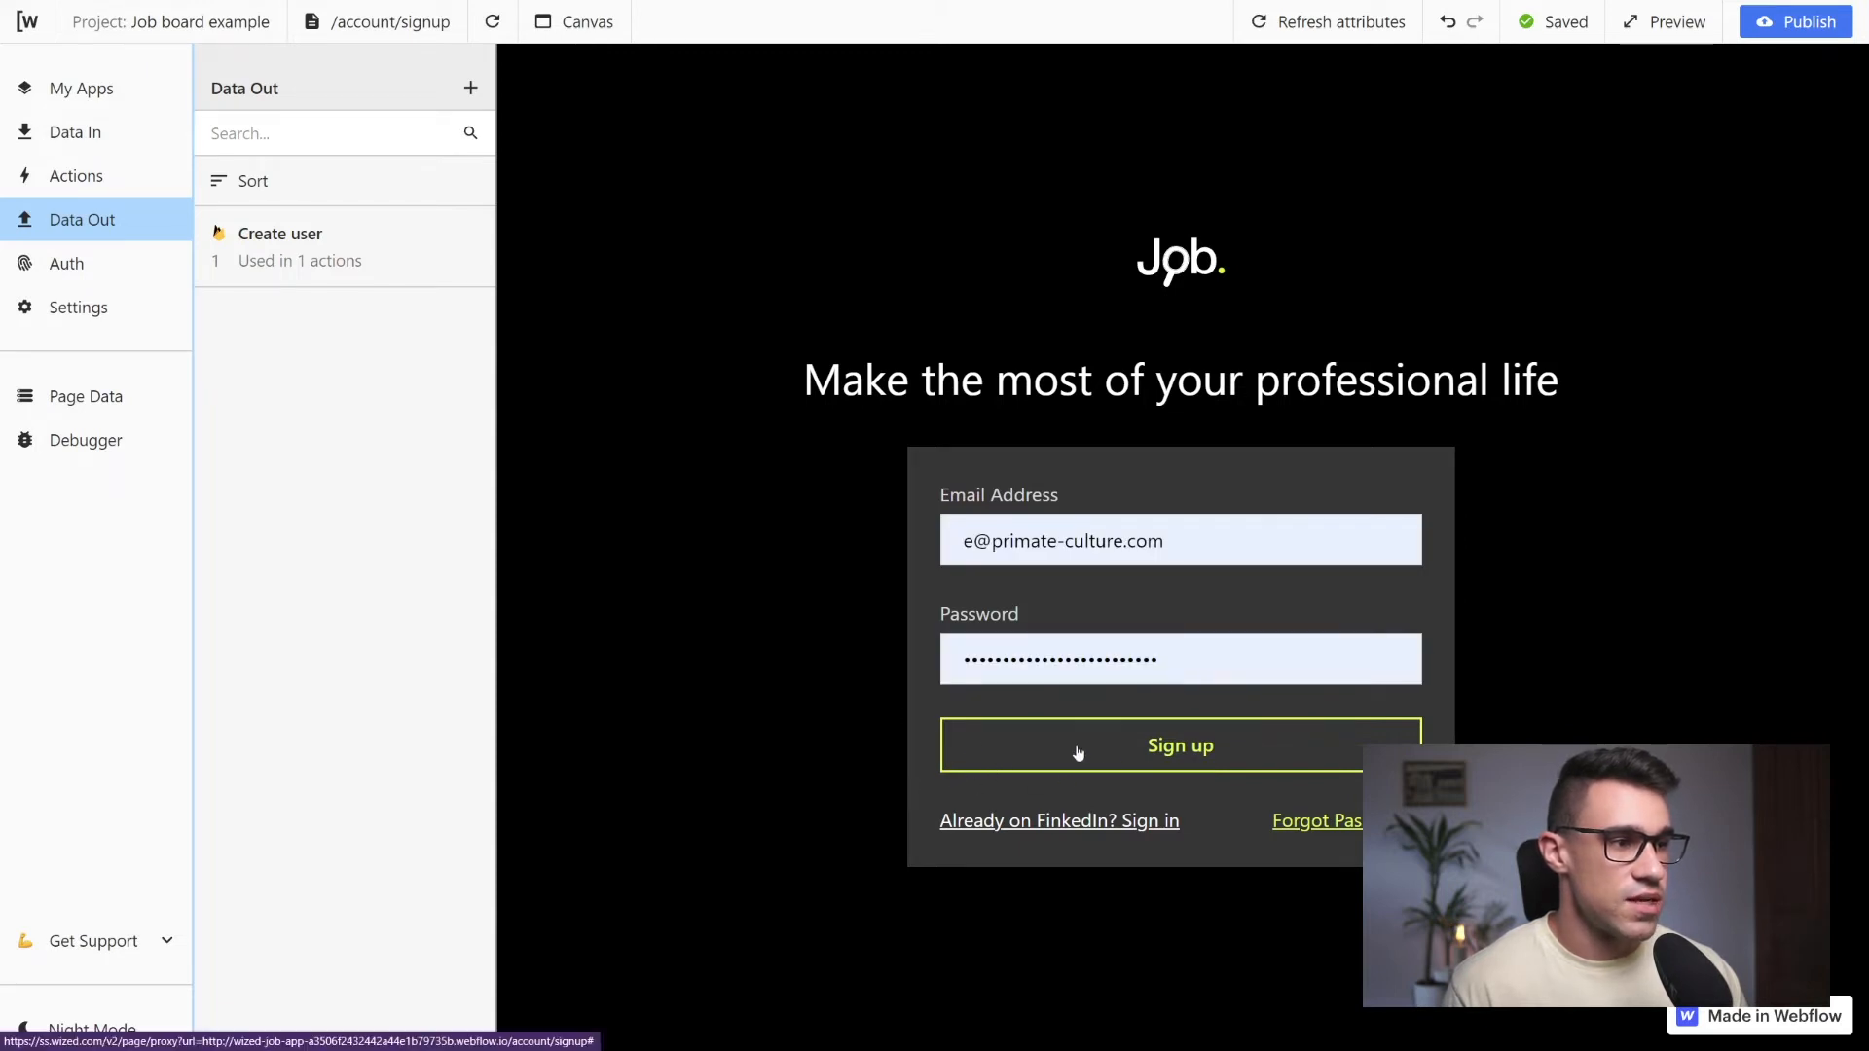
Test the signup form by replacing the email address with another one, signing up, and dismissing the browser's save-password prompt
drag(1197, 541, 922, 550)
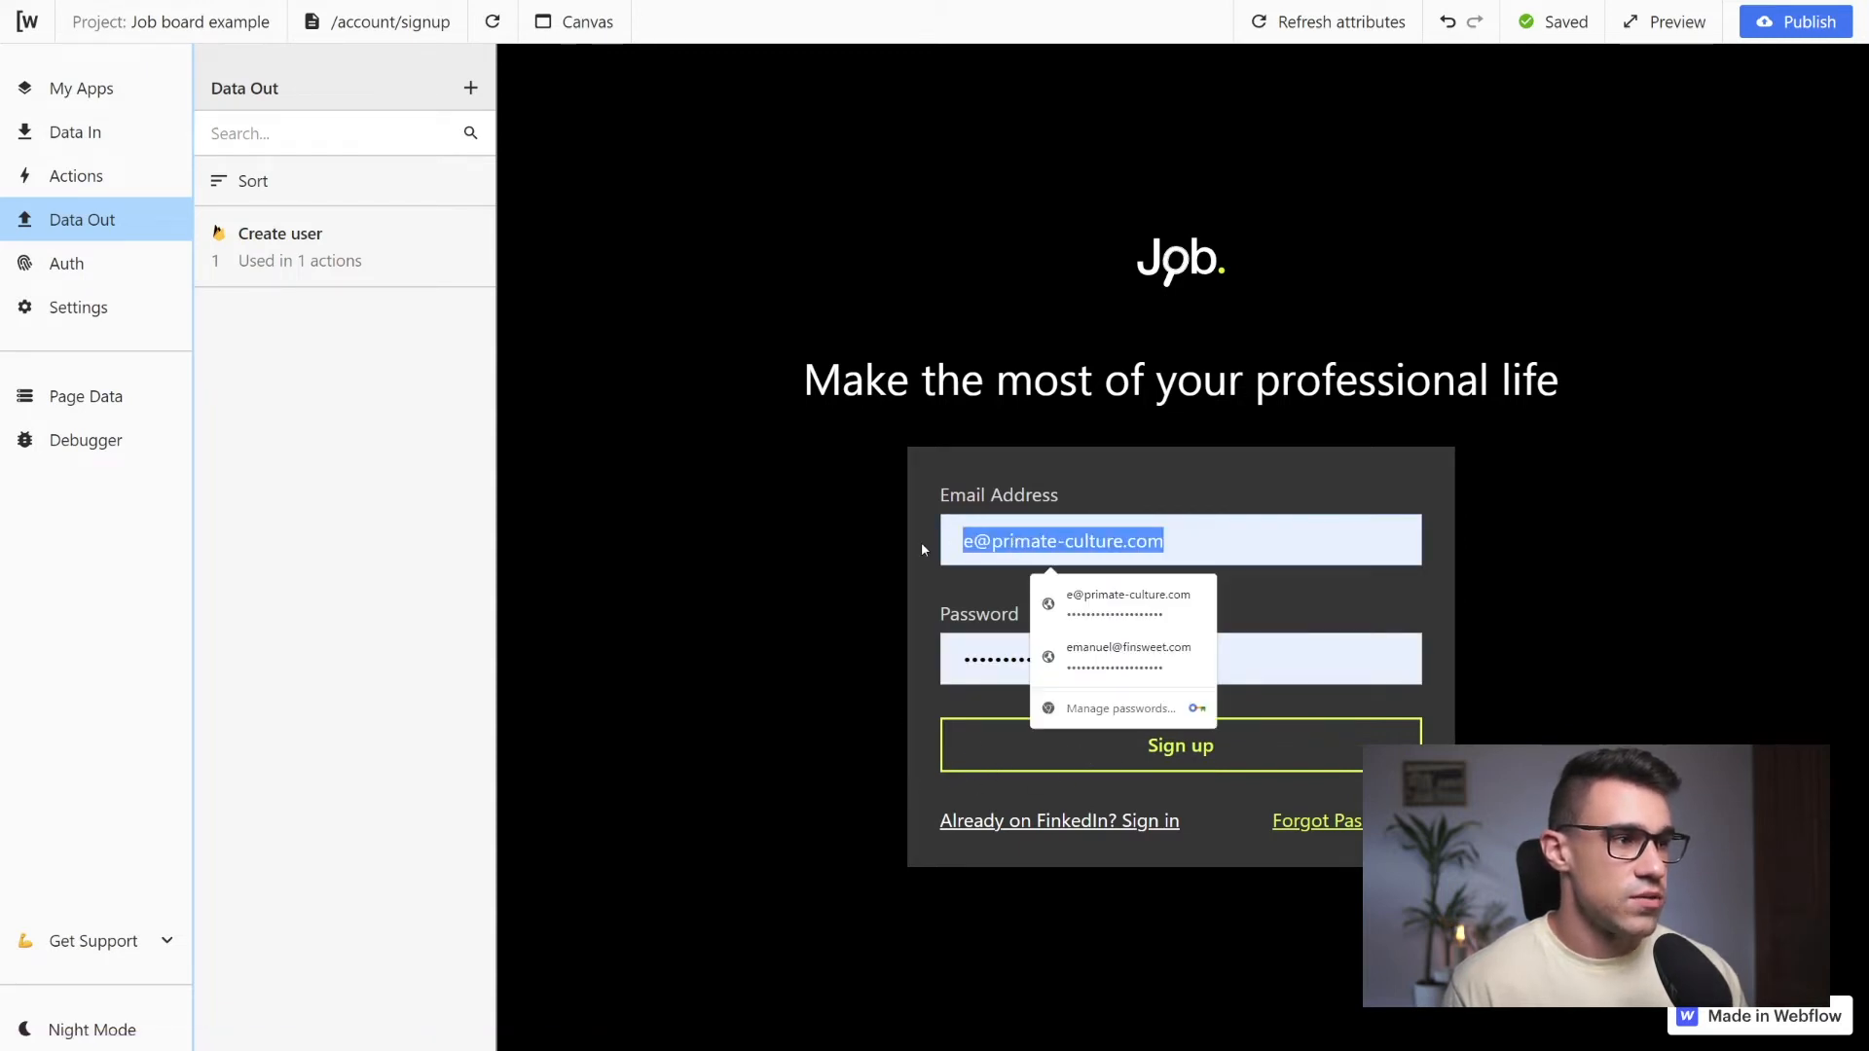
key(BackSpace)
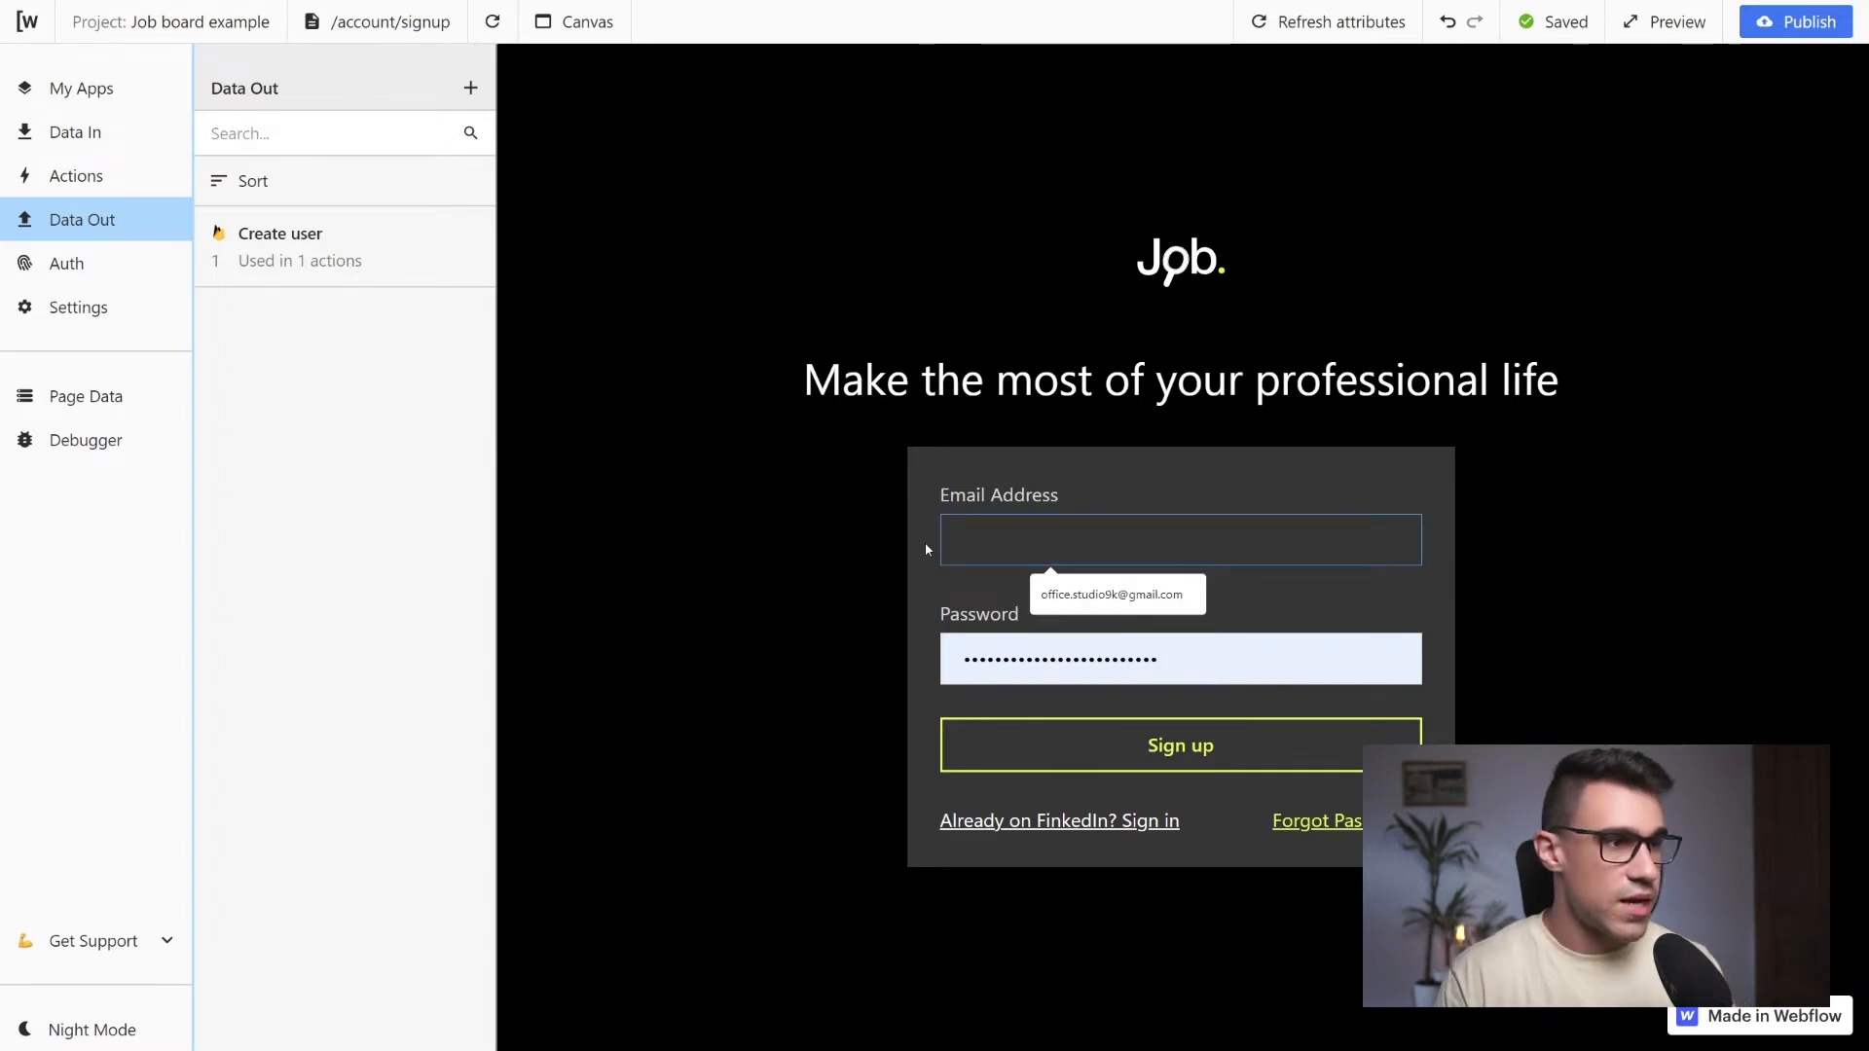
key(Down)
key(Return)
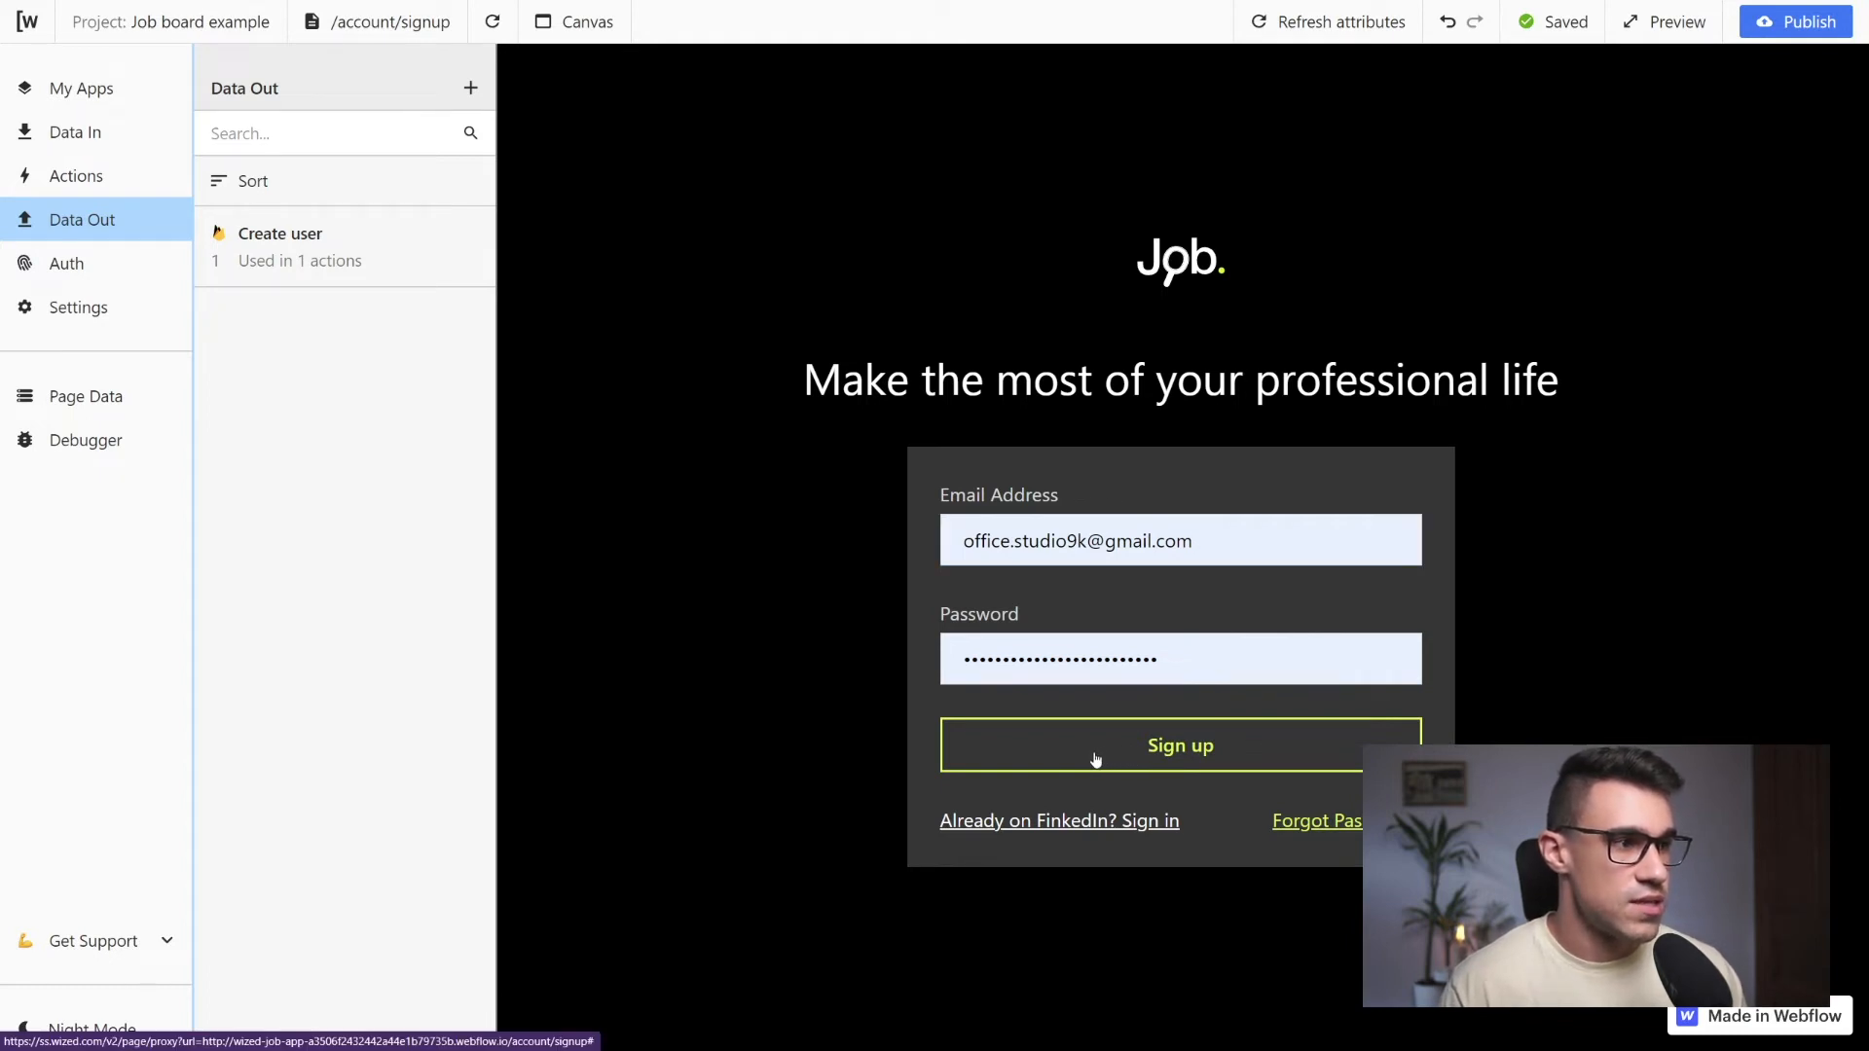
click(978, 767)
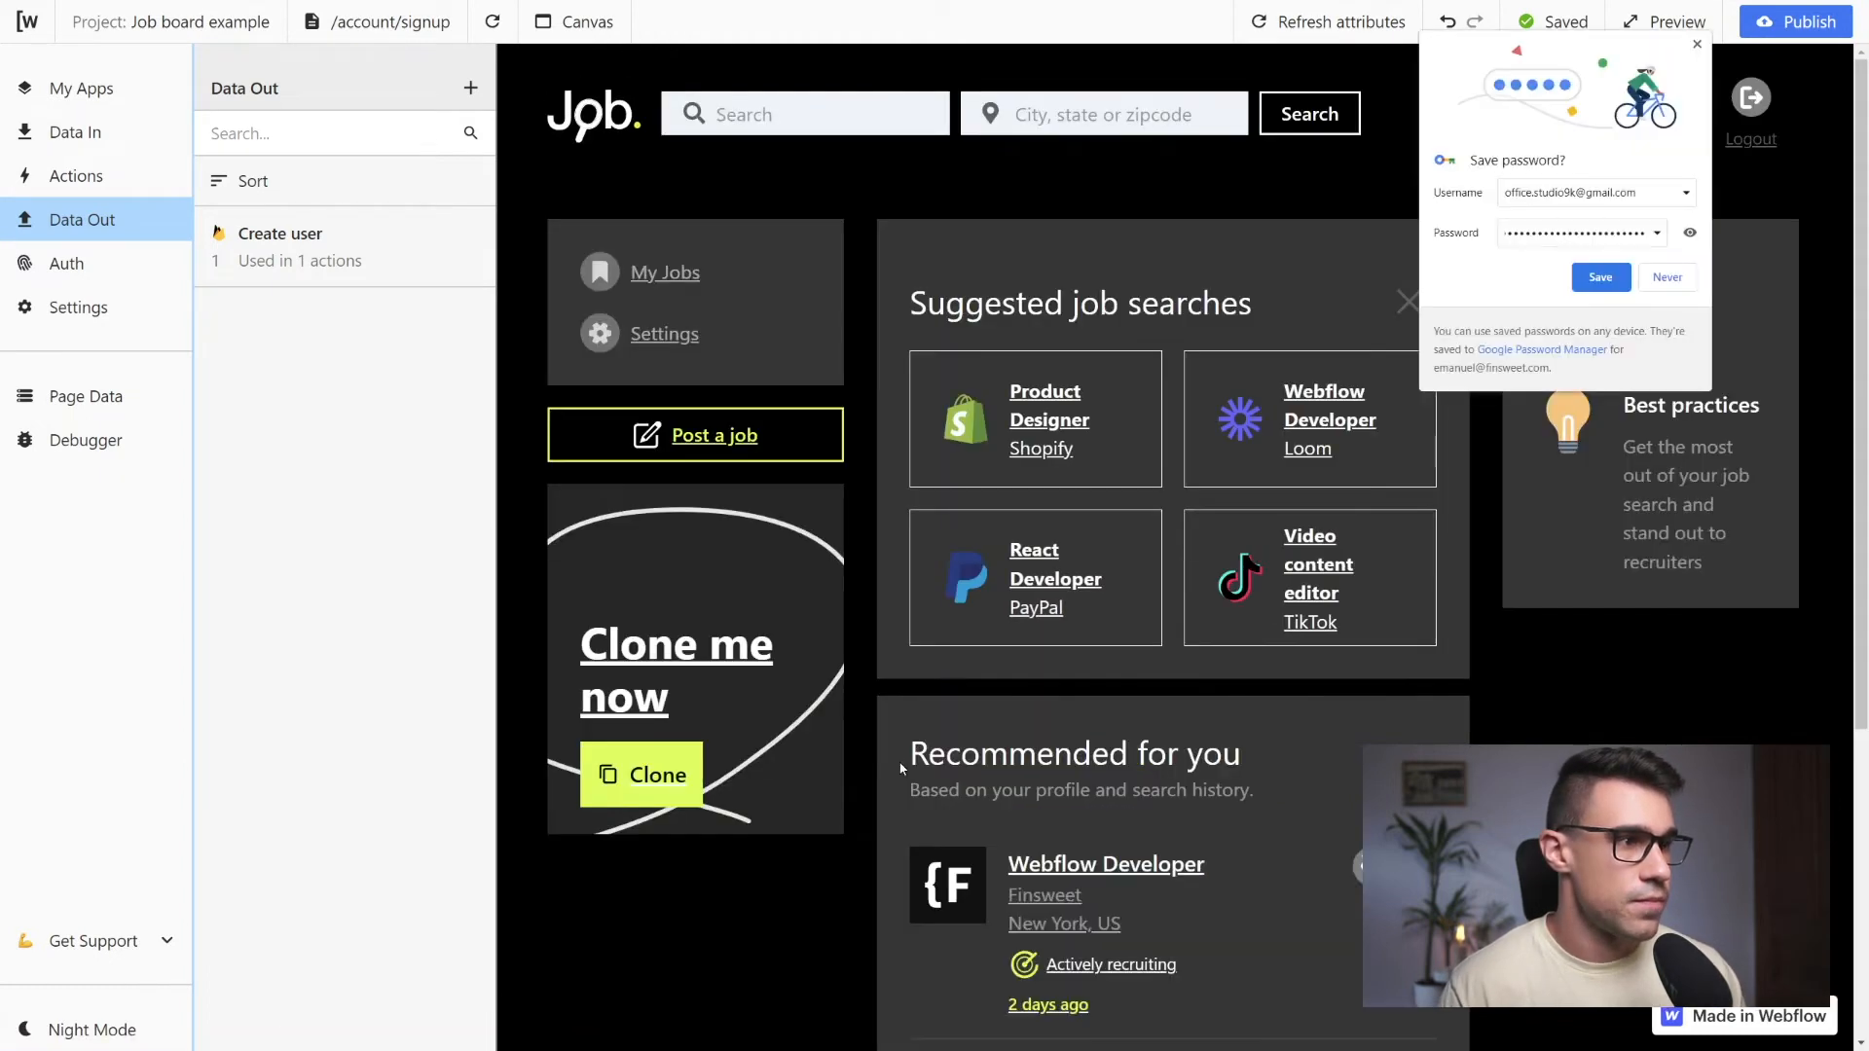
click(1697, 44)
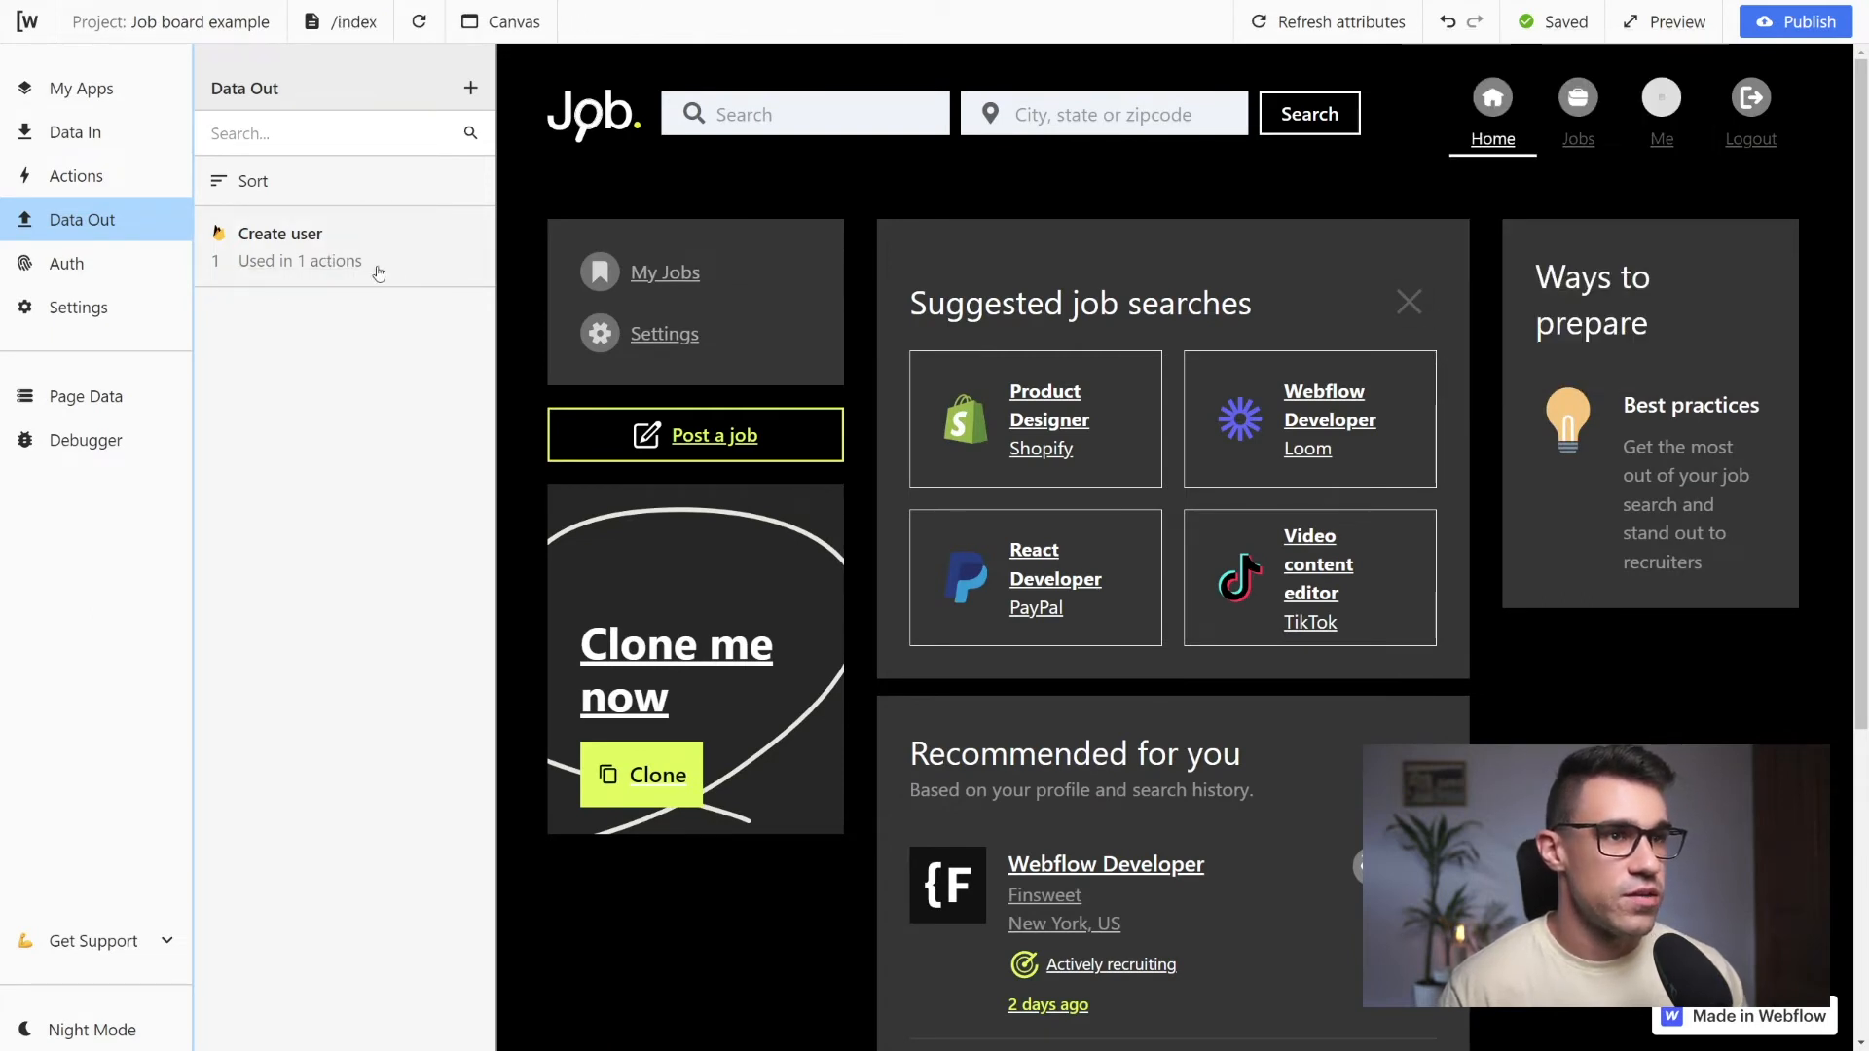
Add the Firebase Login user request from the authentication options
click(85, 272)
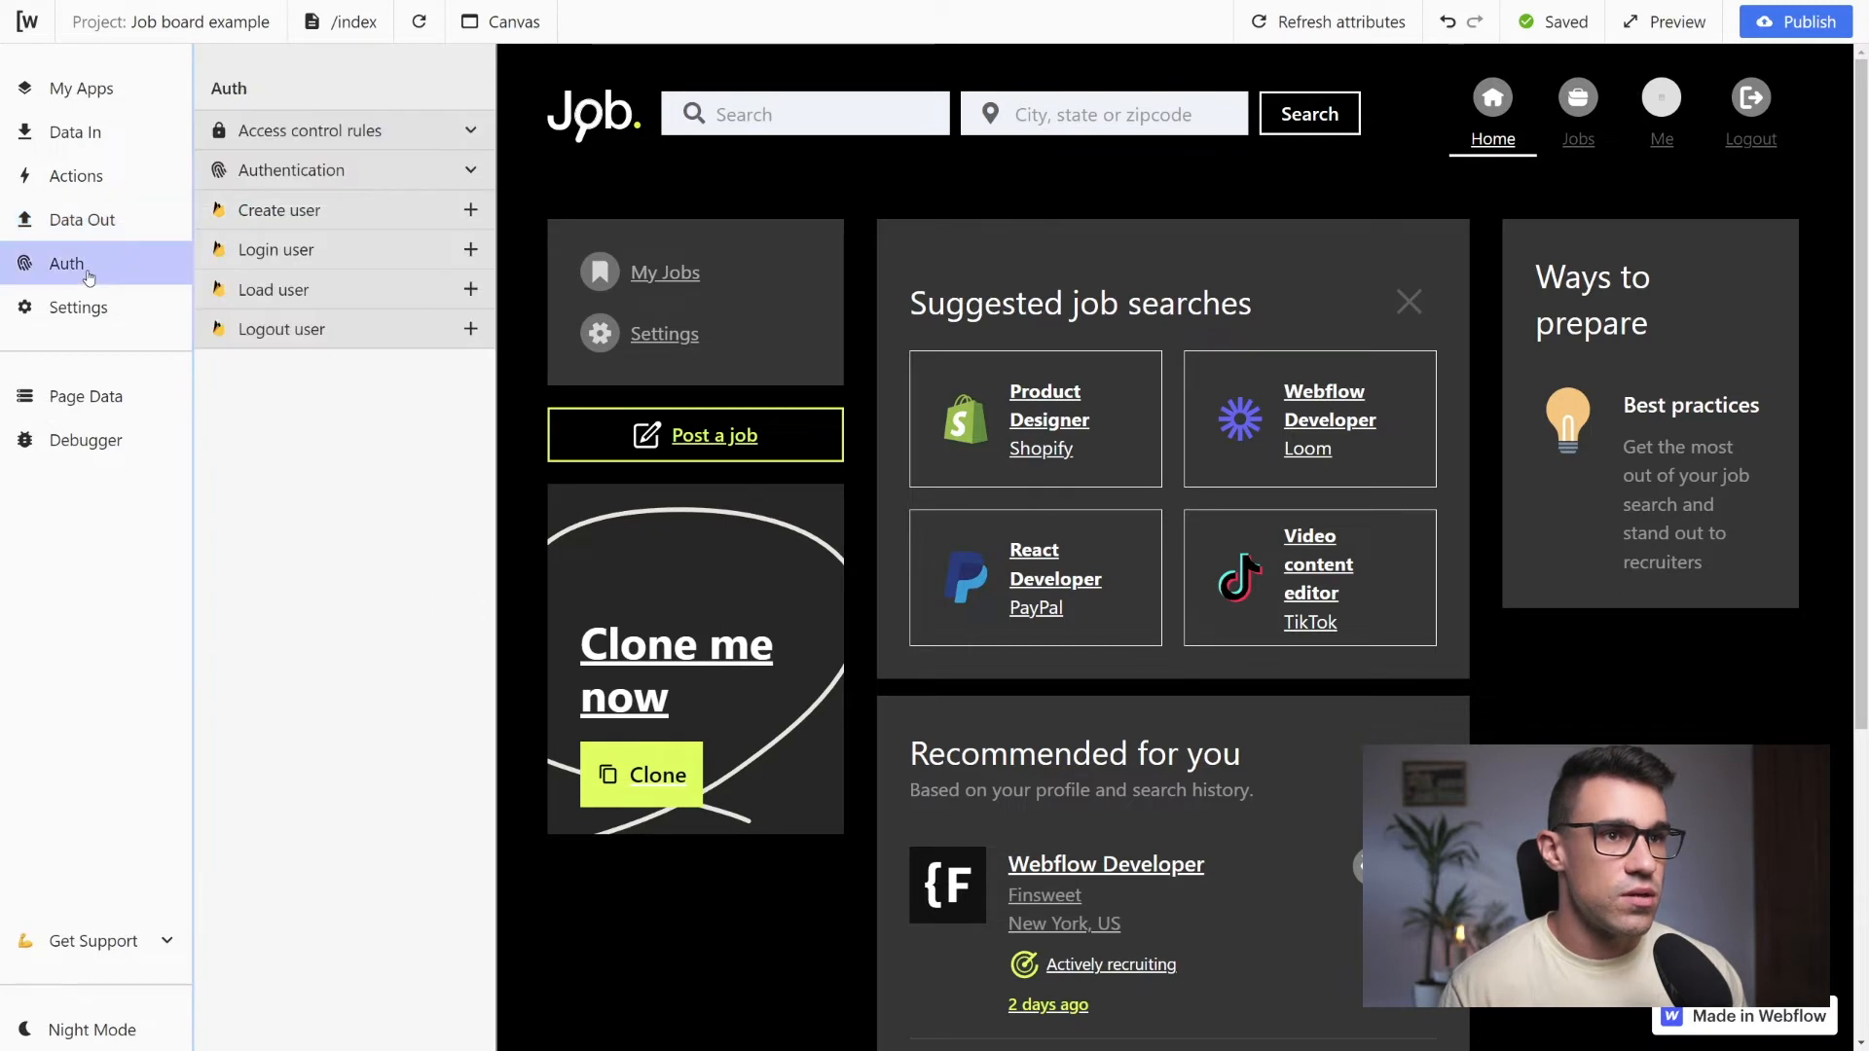
drag(243, 250, 311, 291)
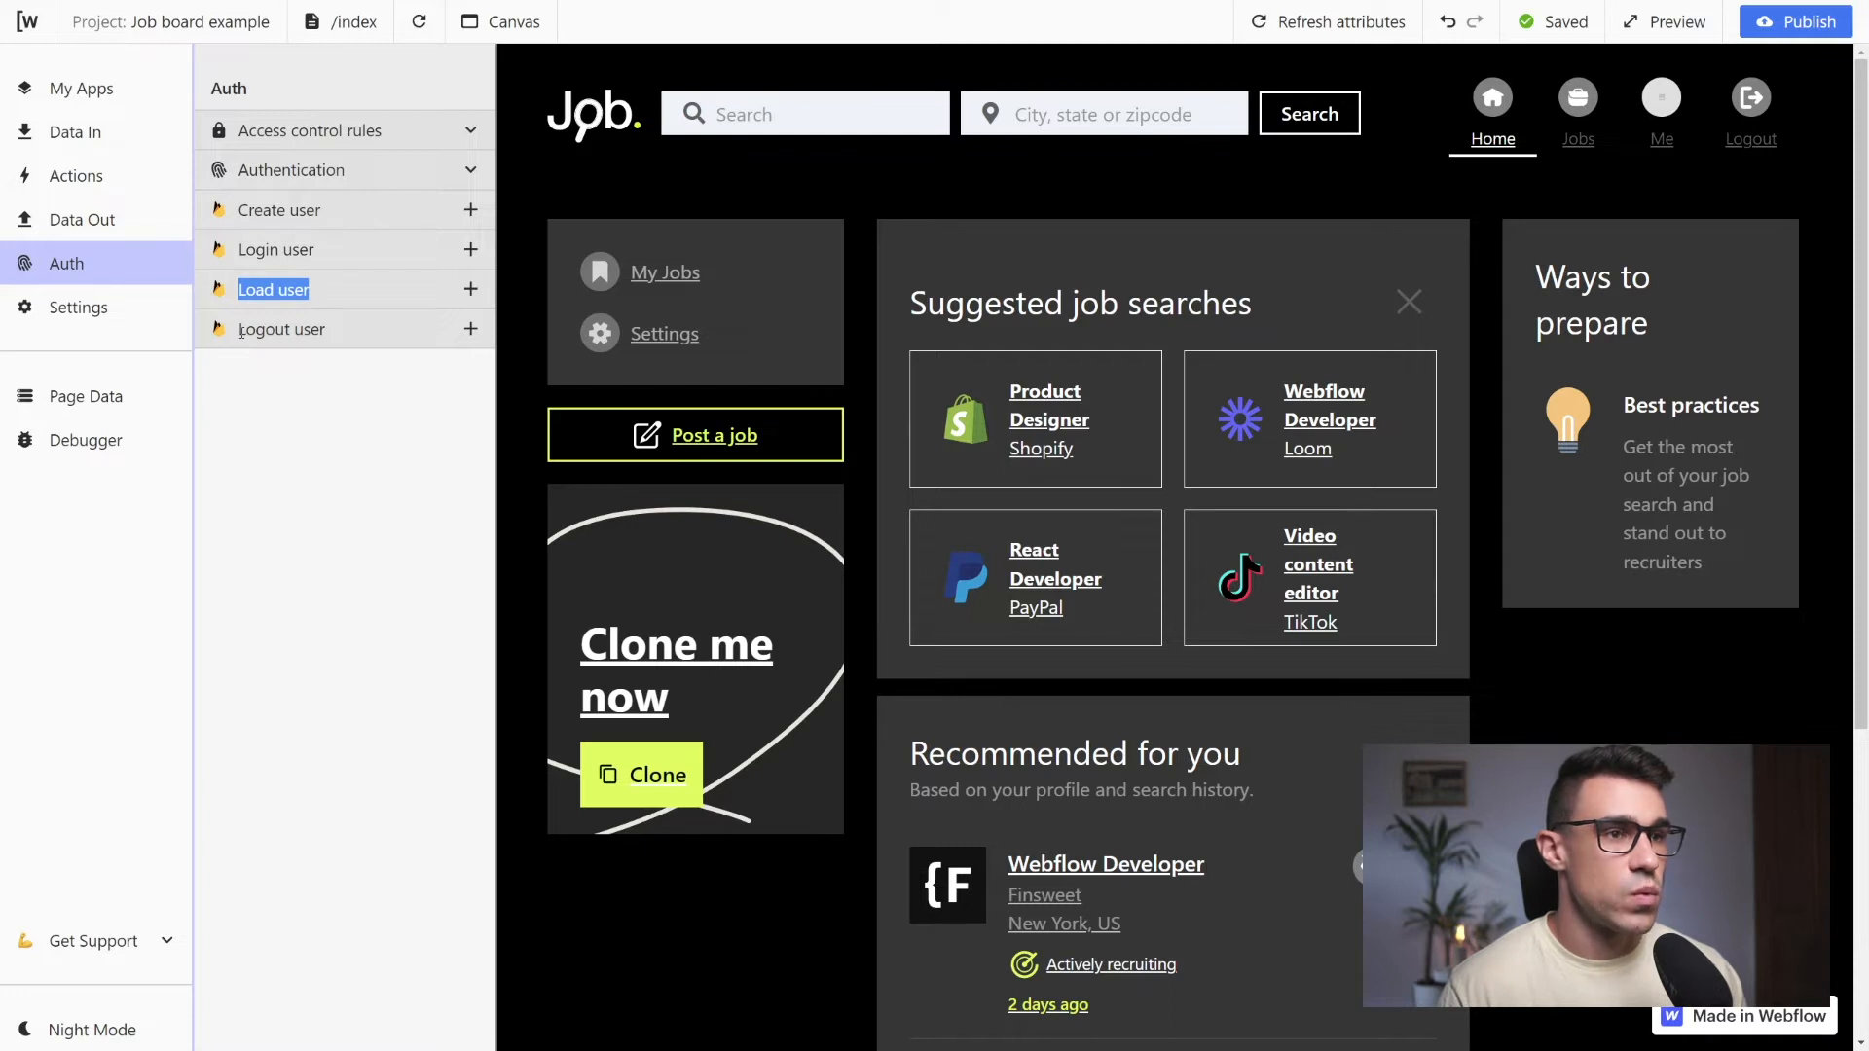
click(312, 384)
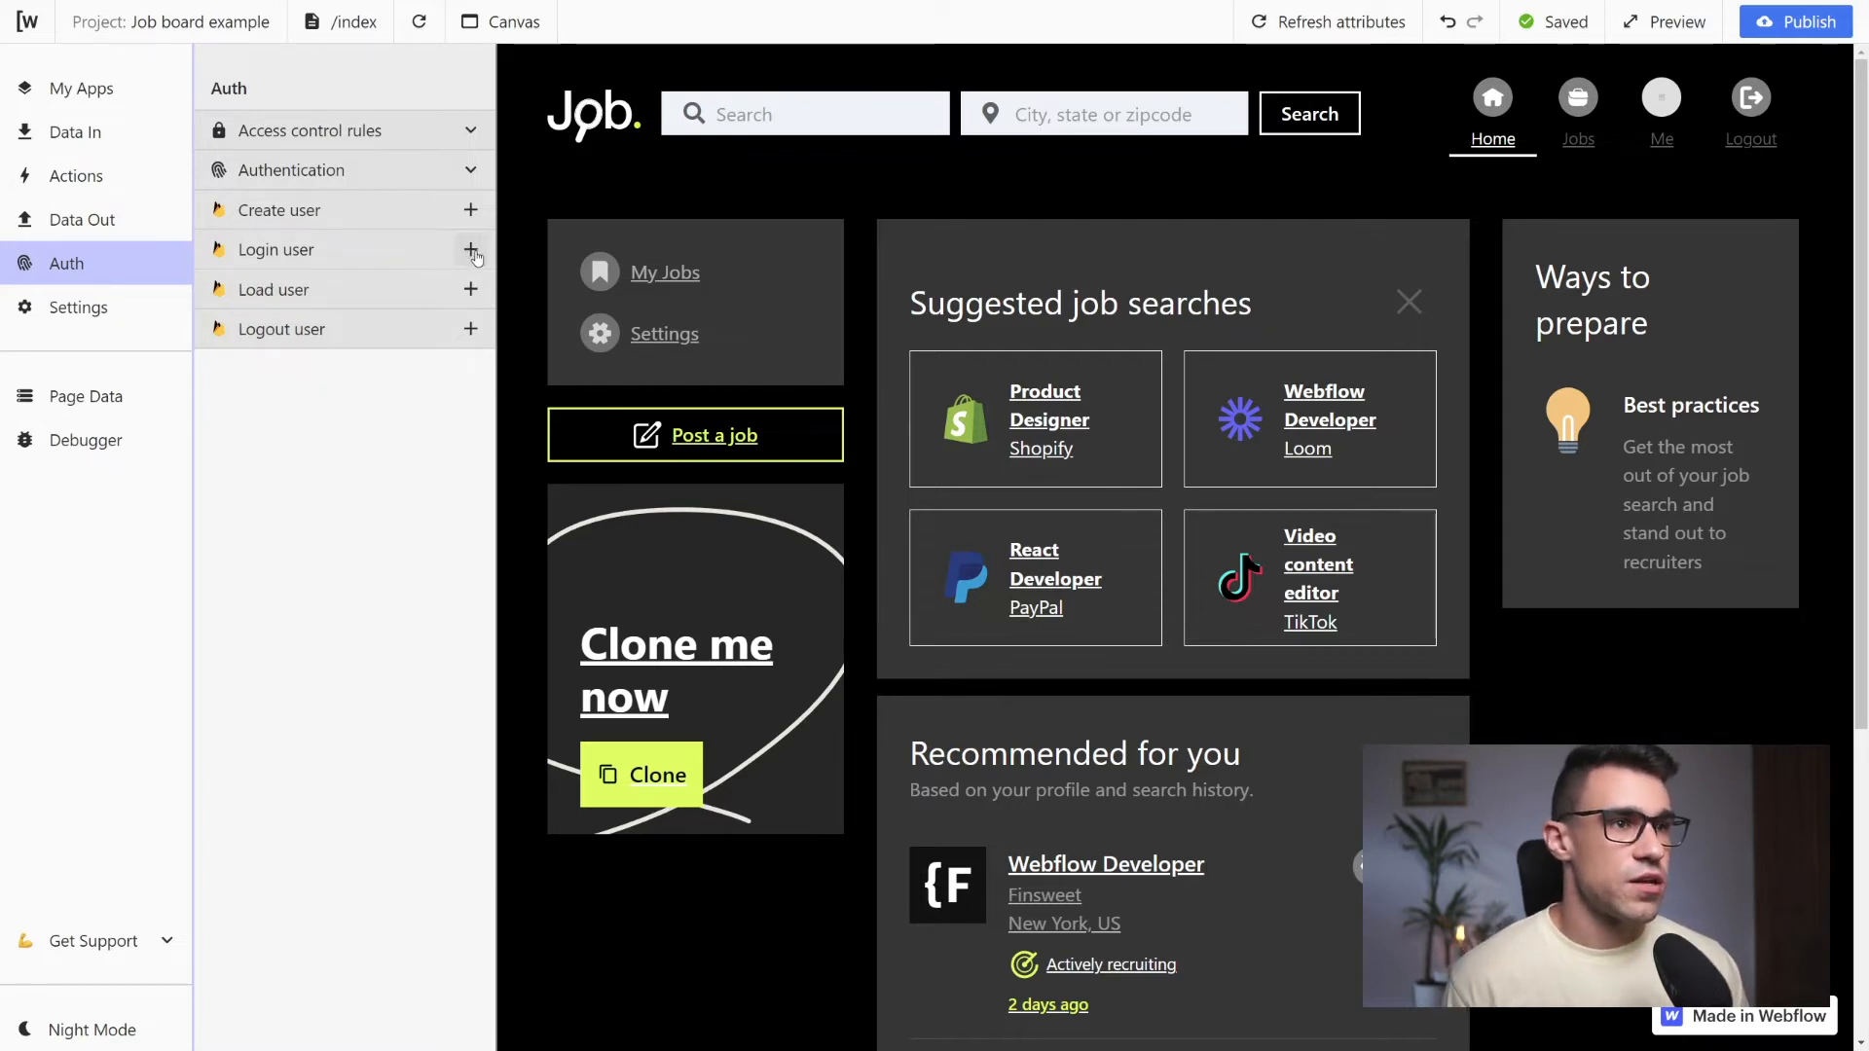
click(473, 251)
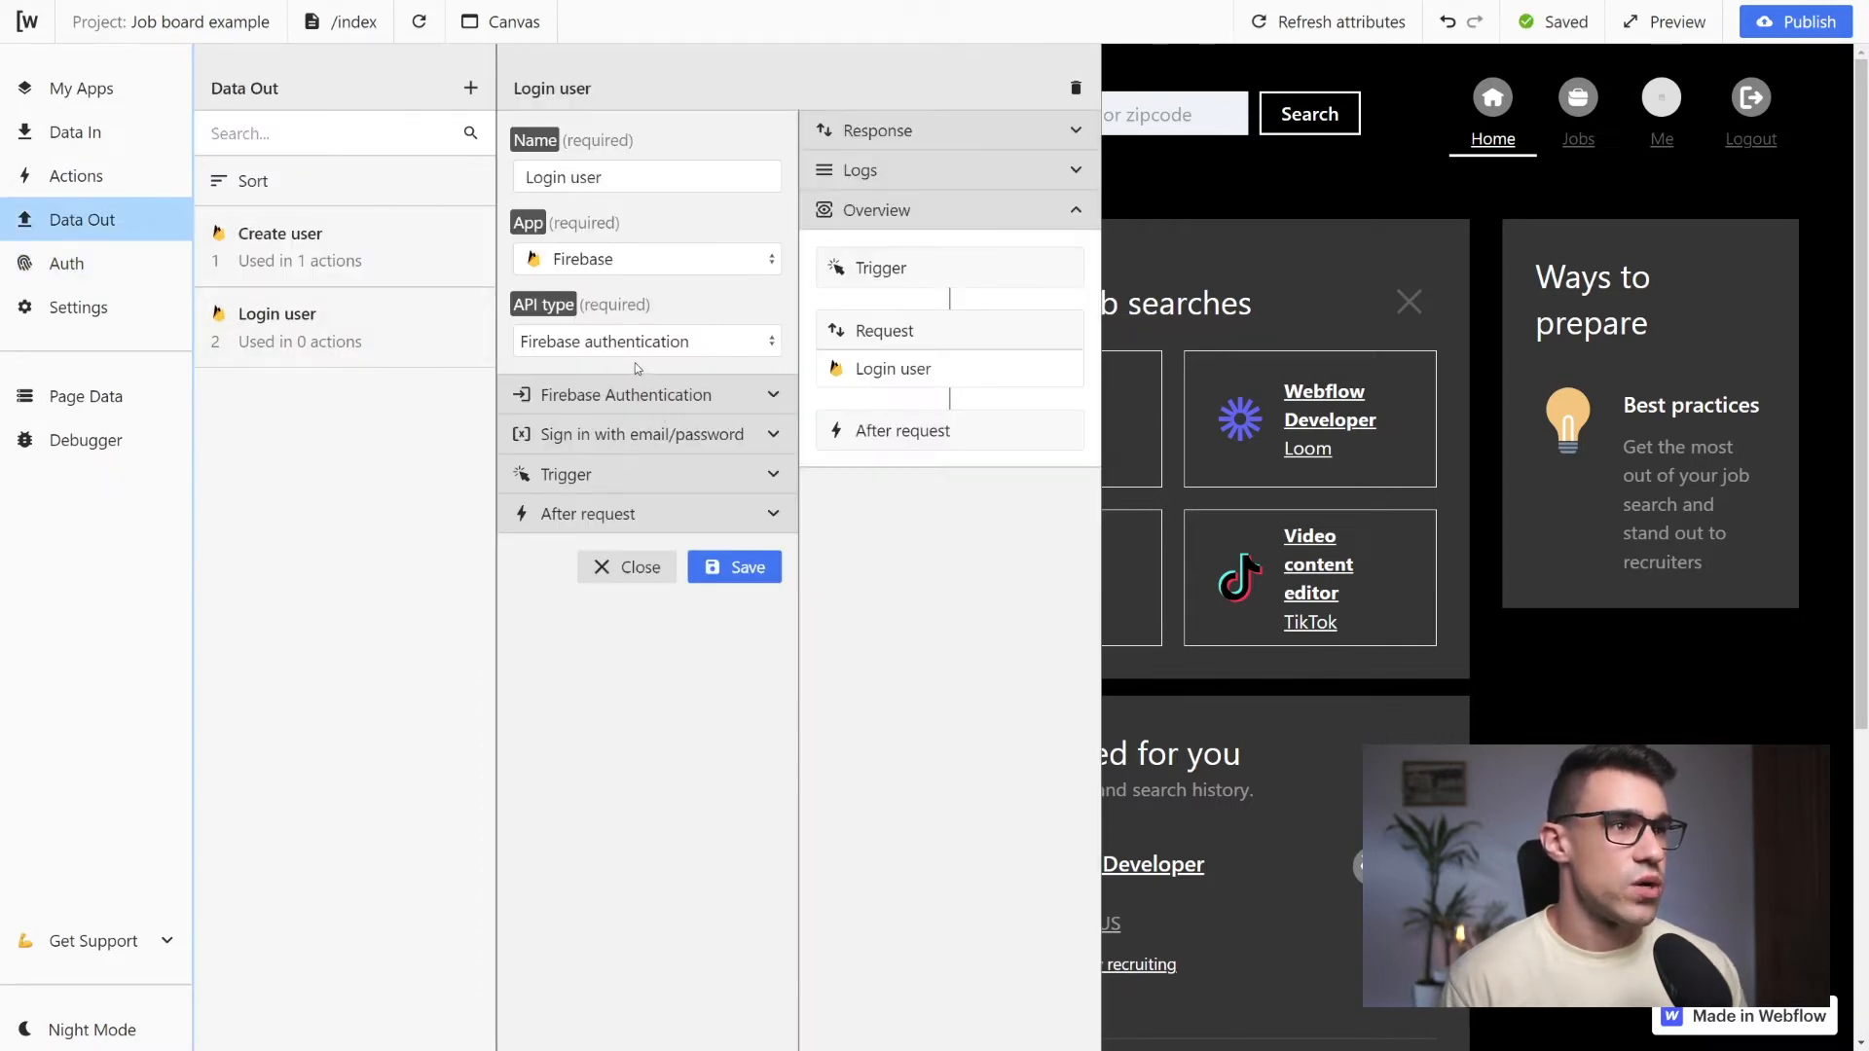
Set the email of the Login user request to the loginEmail input field
click(772, 394)
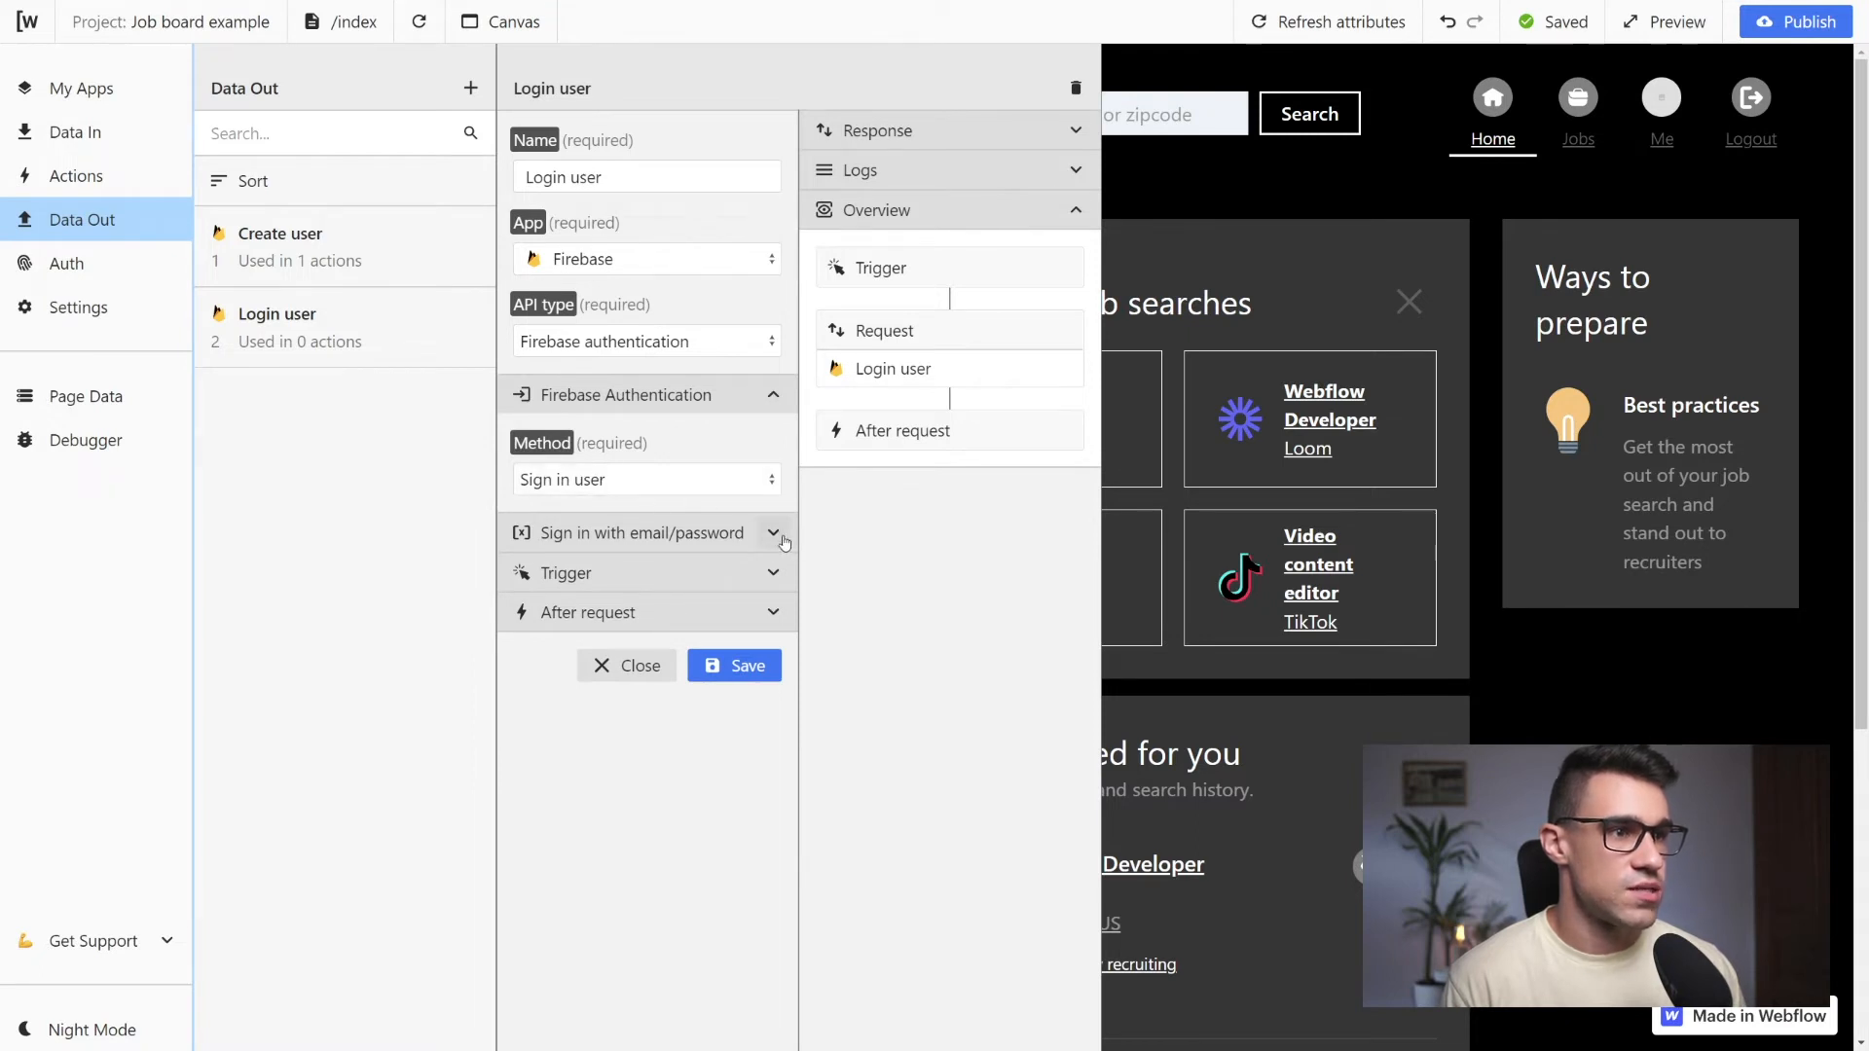
click(774, 533)
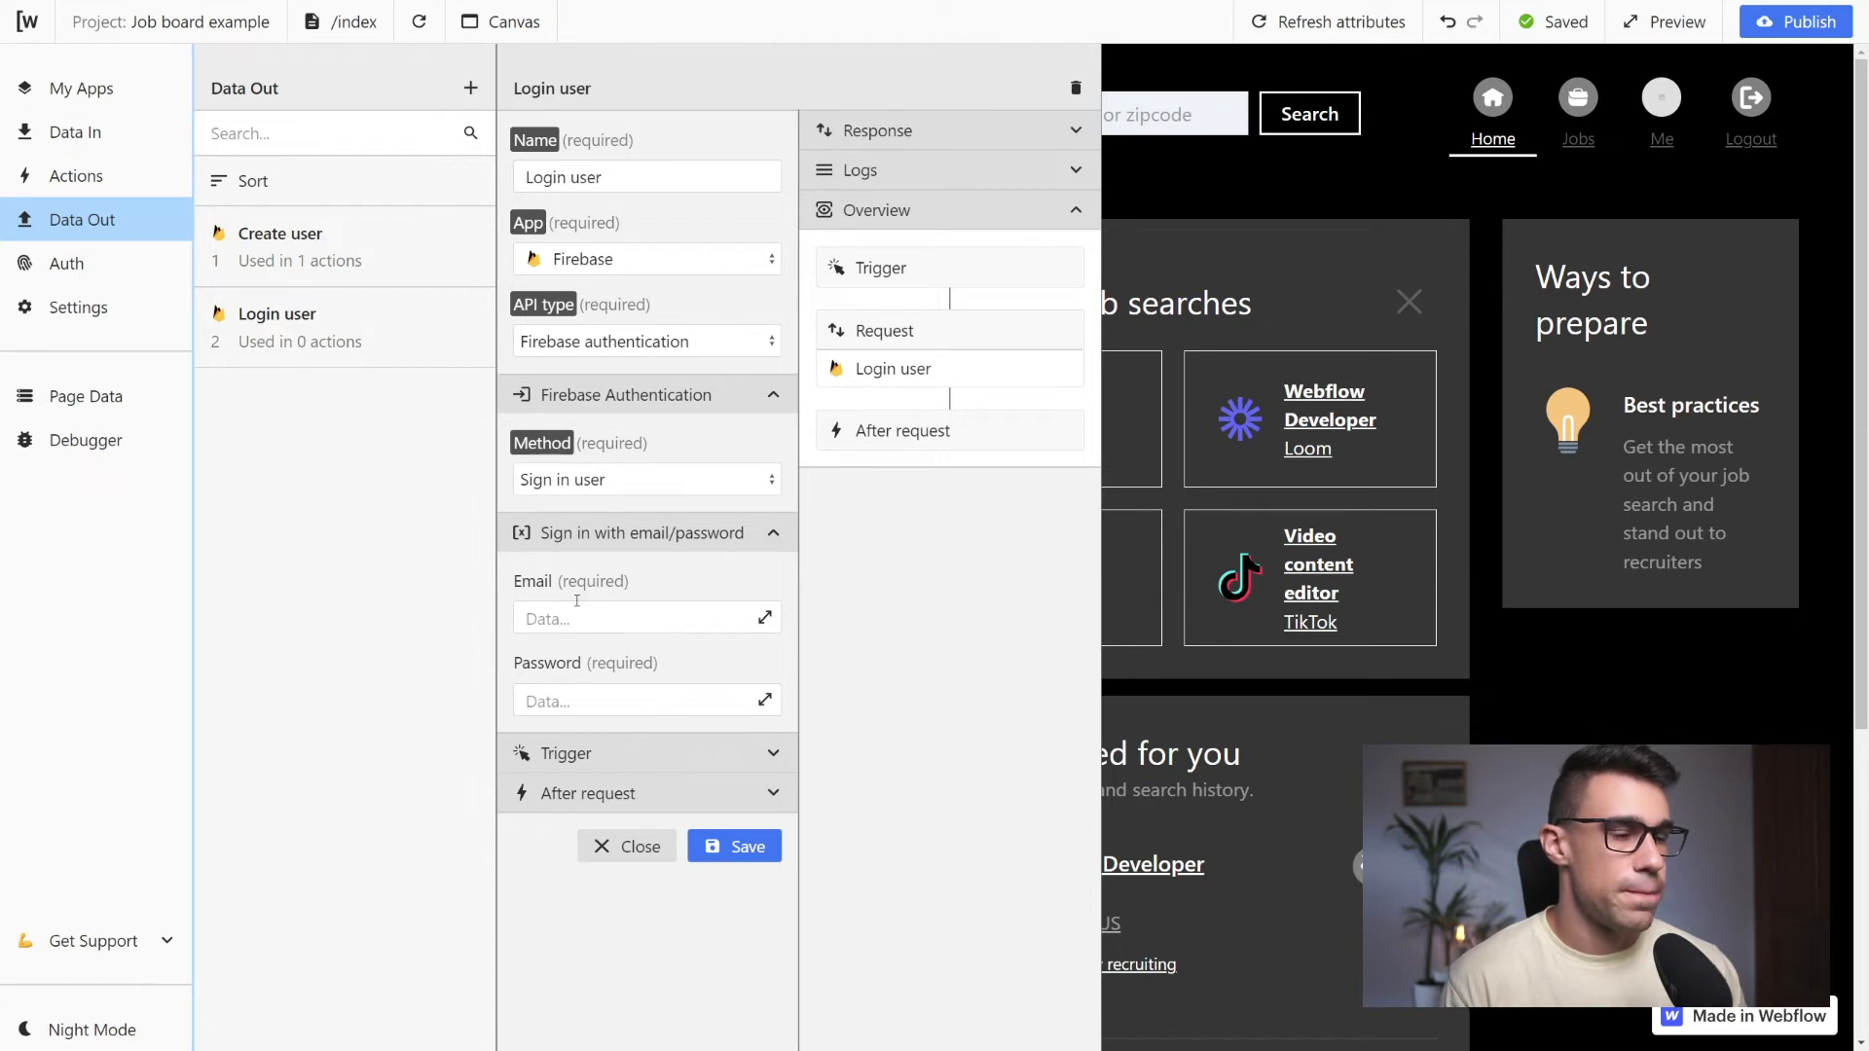
click(765, 619)
scroll(1134, 331, down, 8)
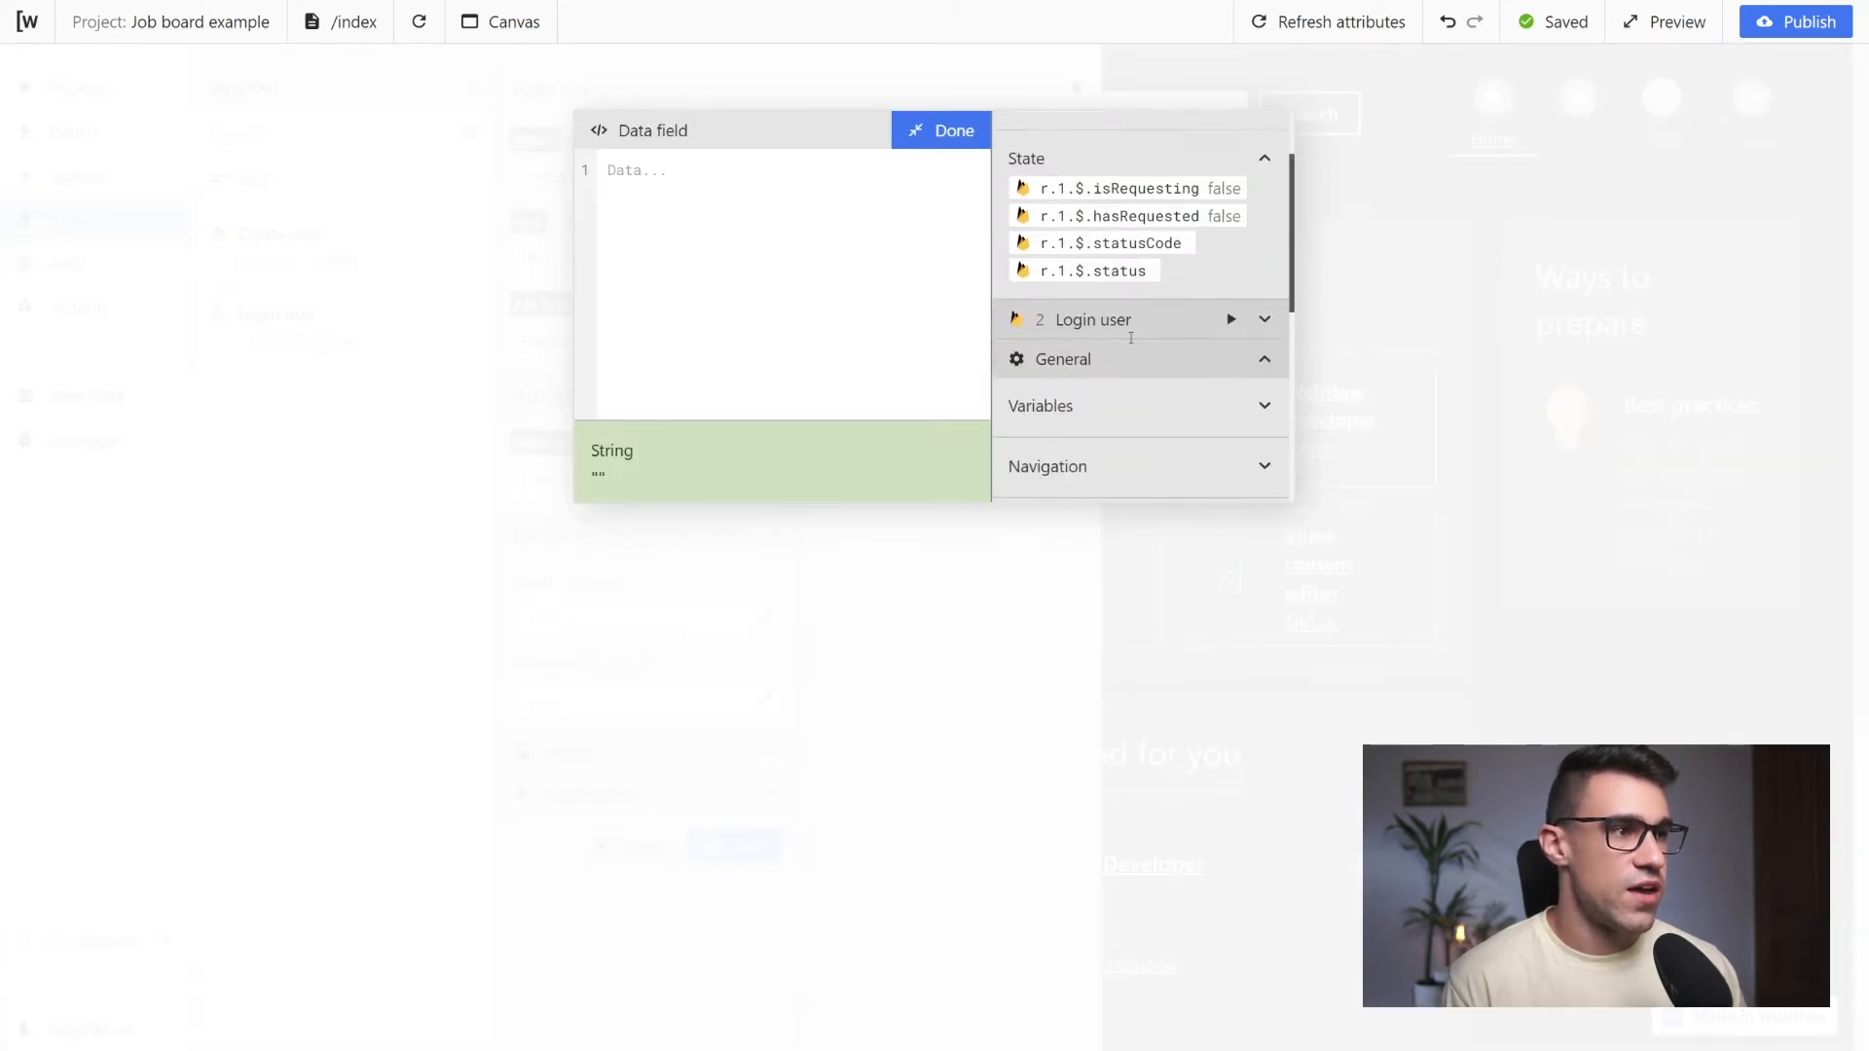
click(1117, 259)
click(988, 142)
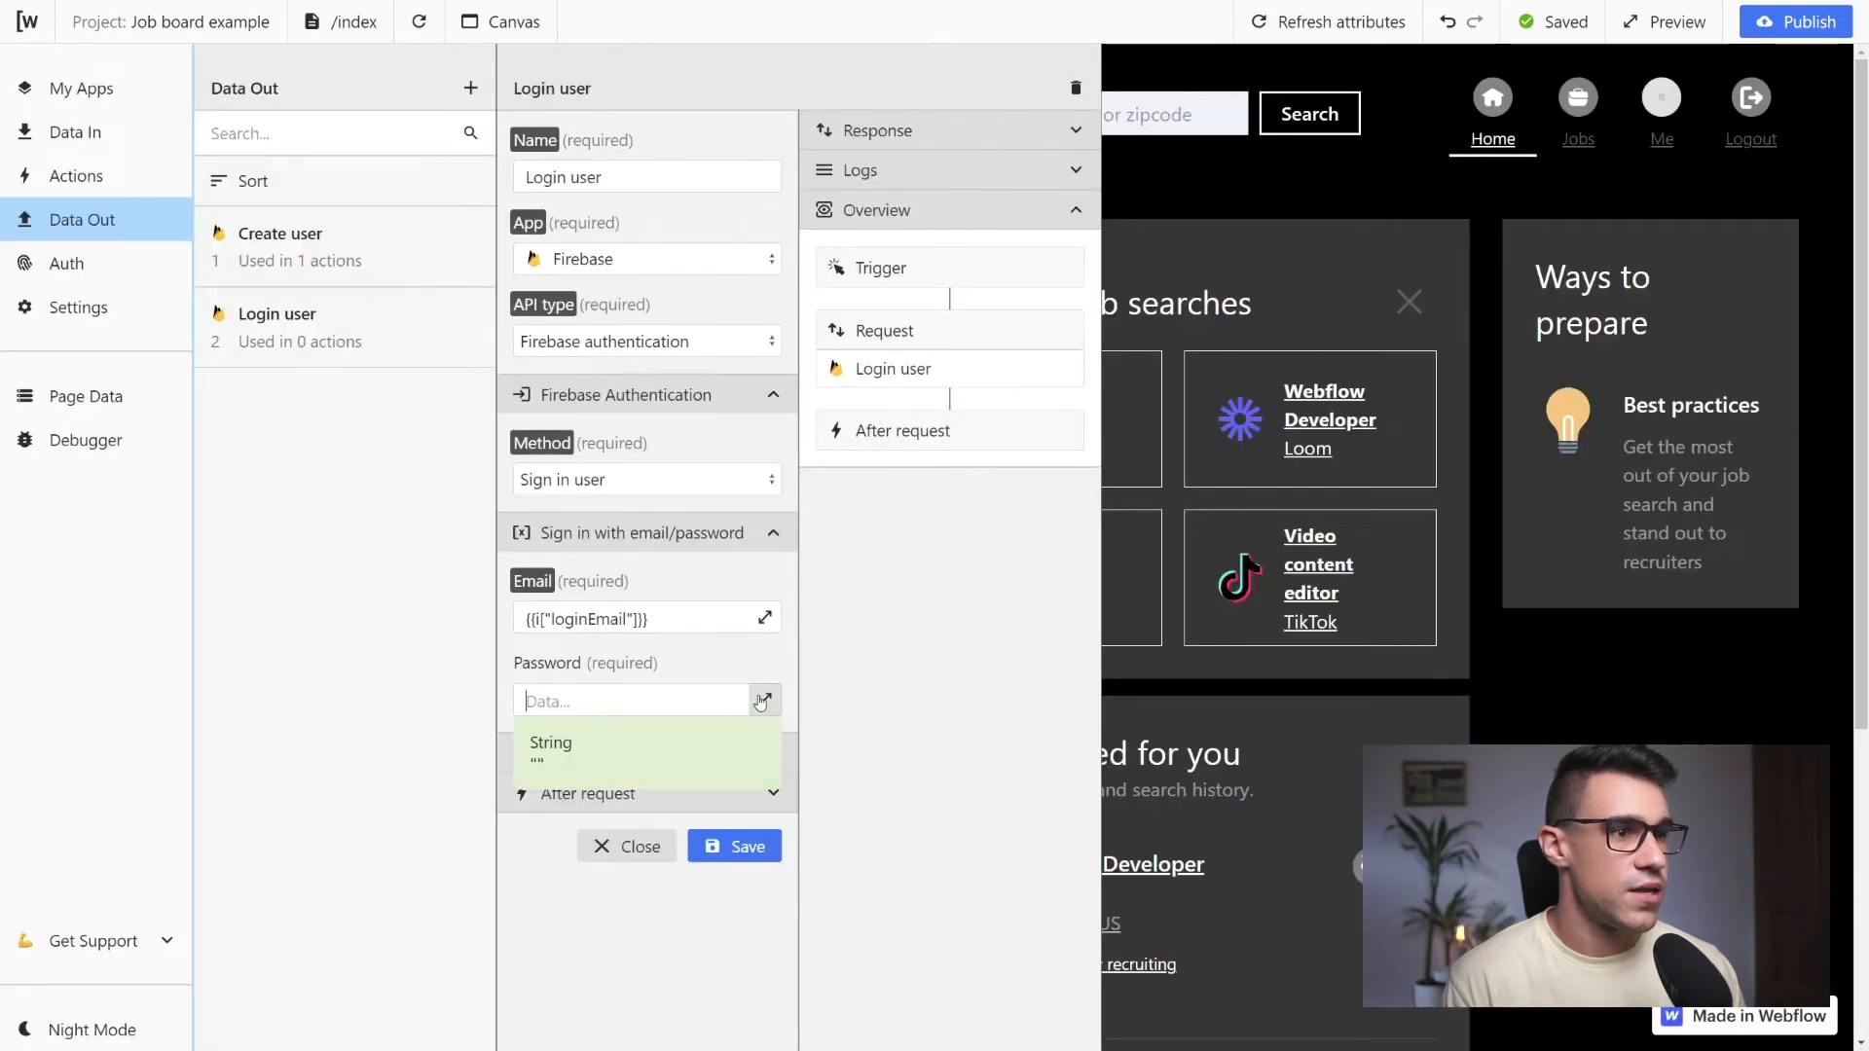
Set the password of the Login user request to the loginPassword input field and save the request
click(765, 701)
scroll(1139, 346, down, 7)
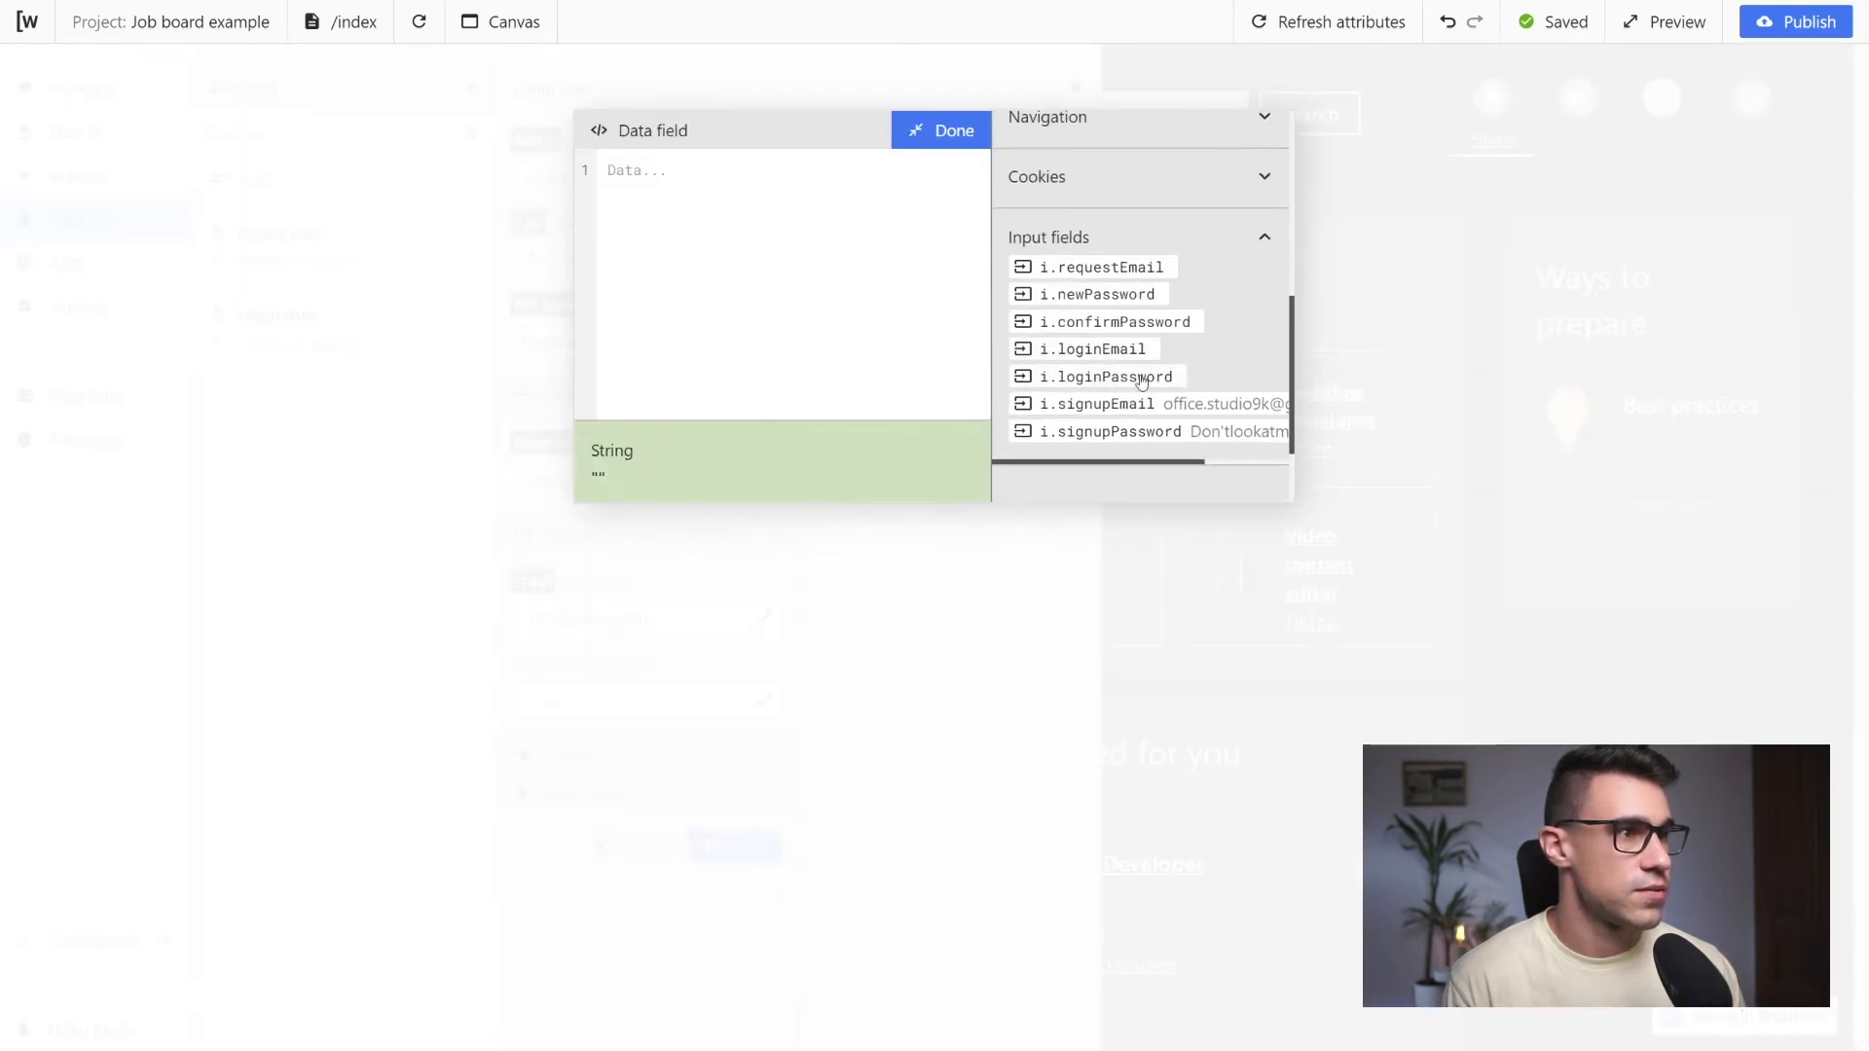
click(1141, 388)
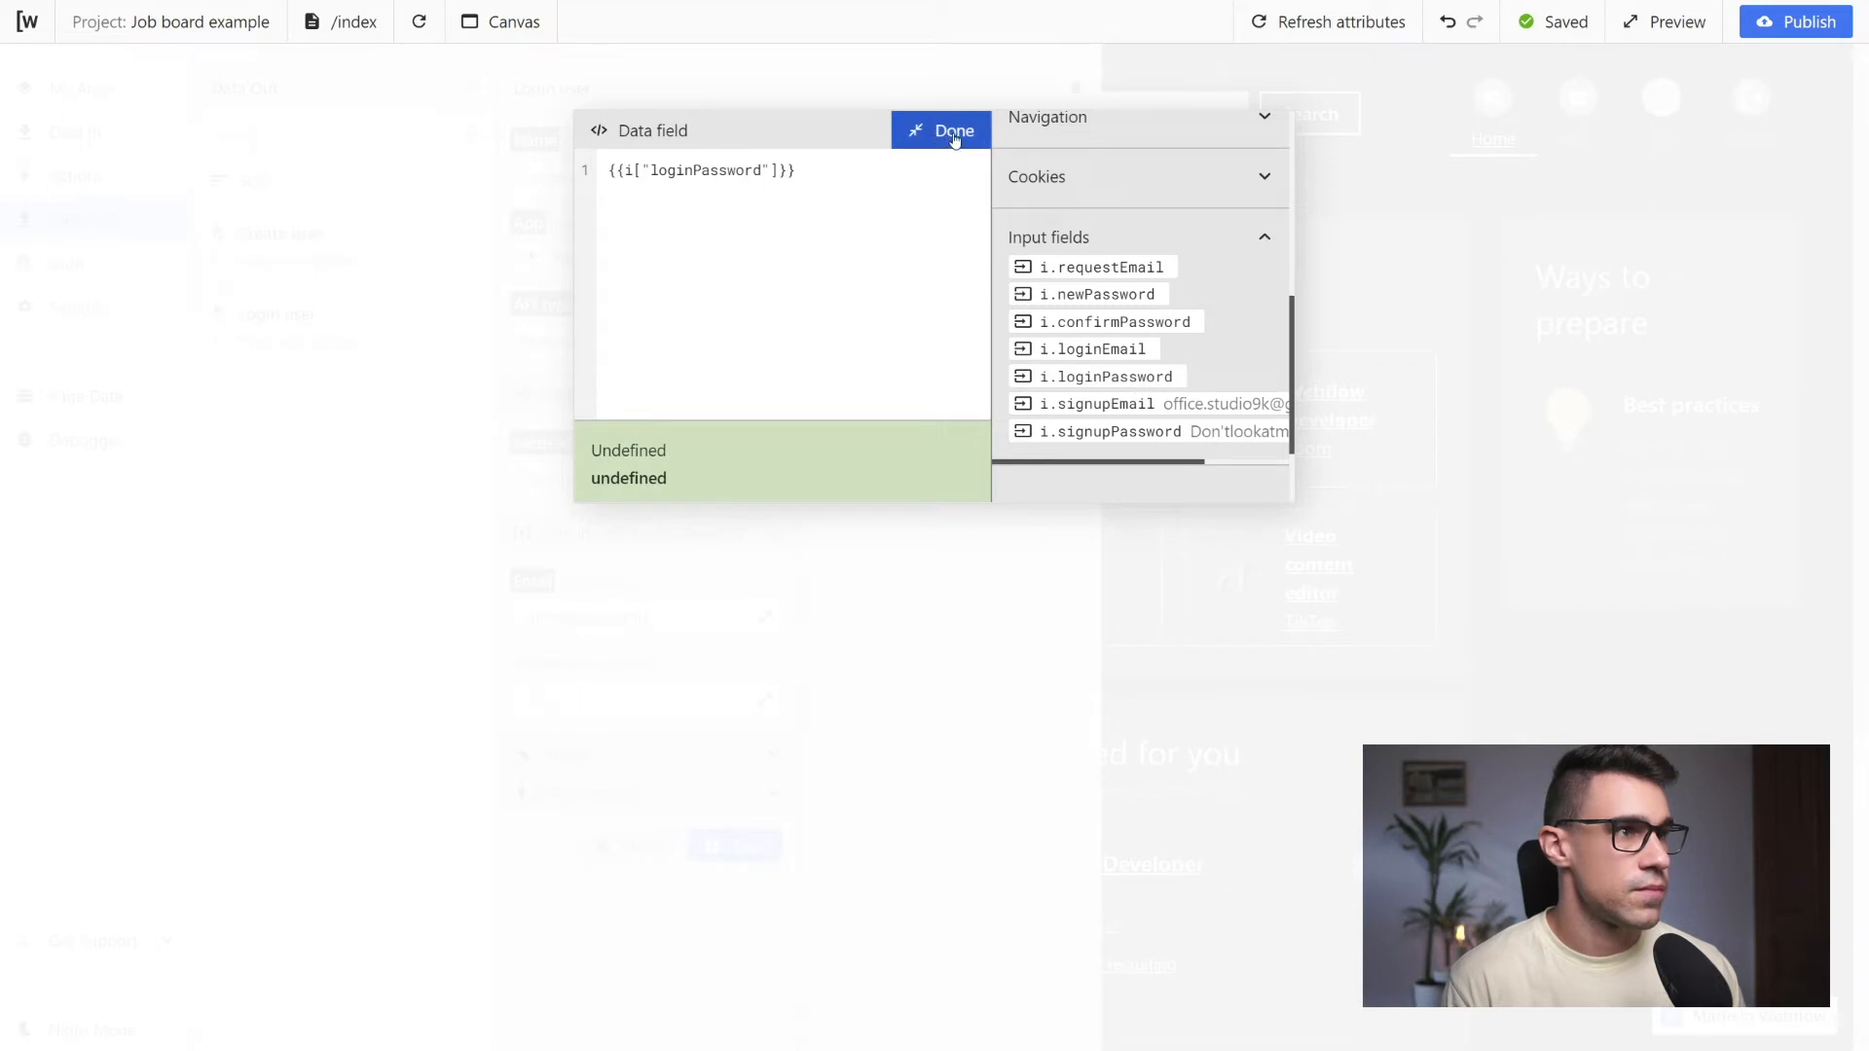
click(925, 127)
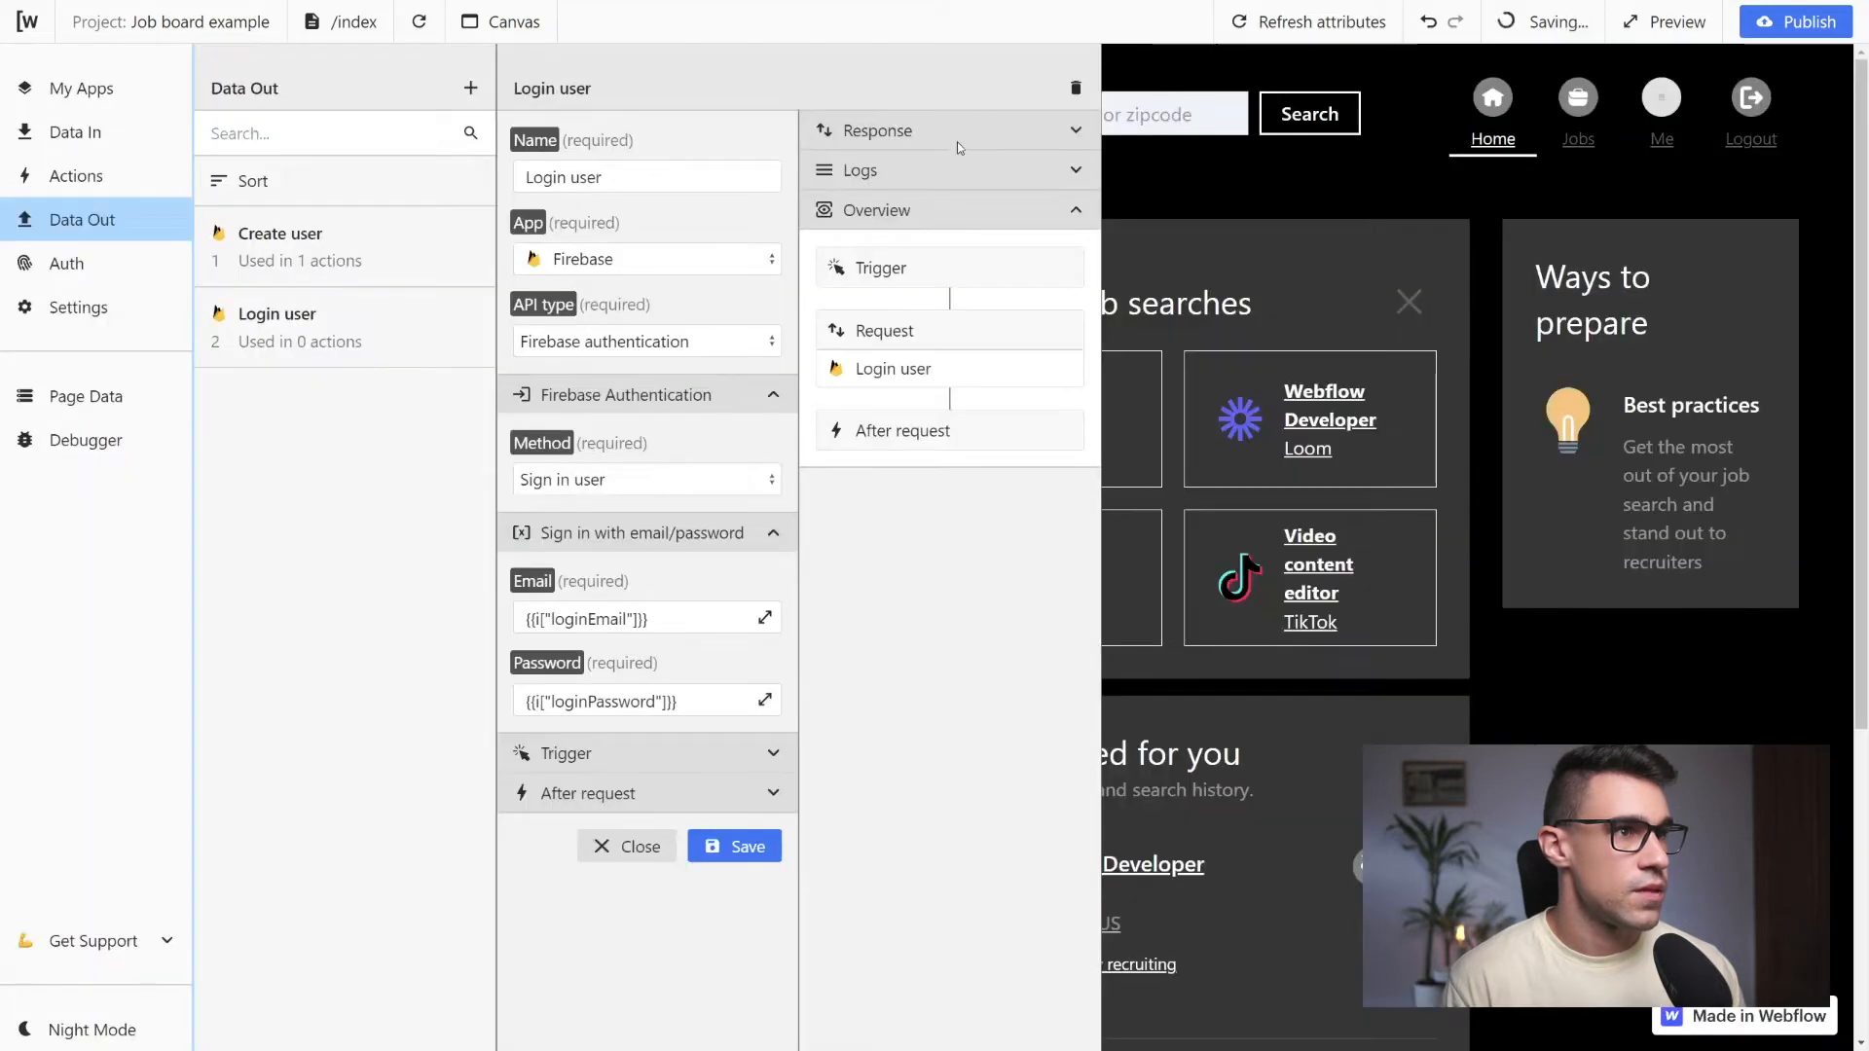
click(747, 859)
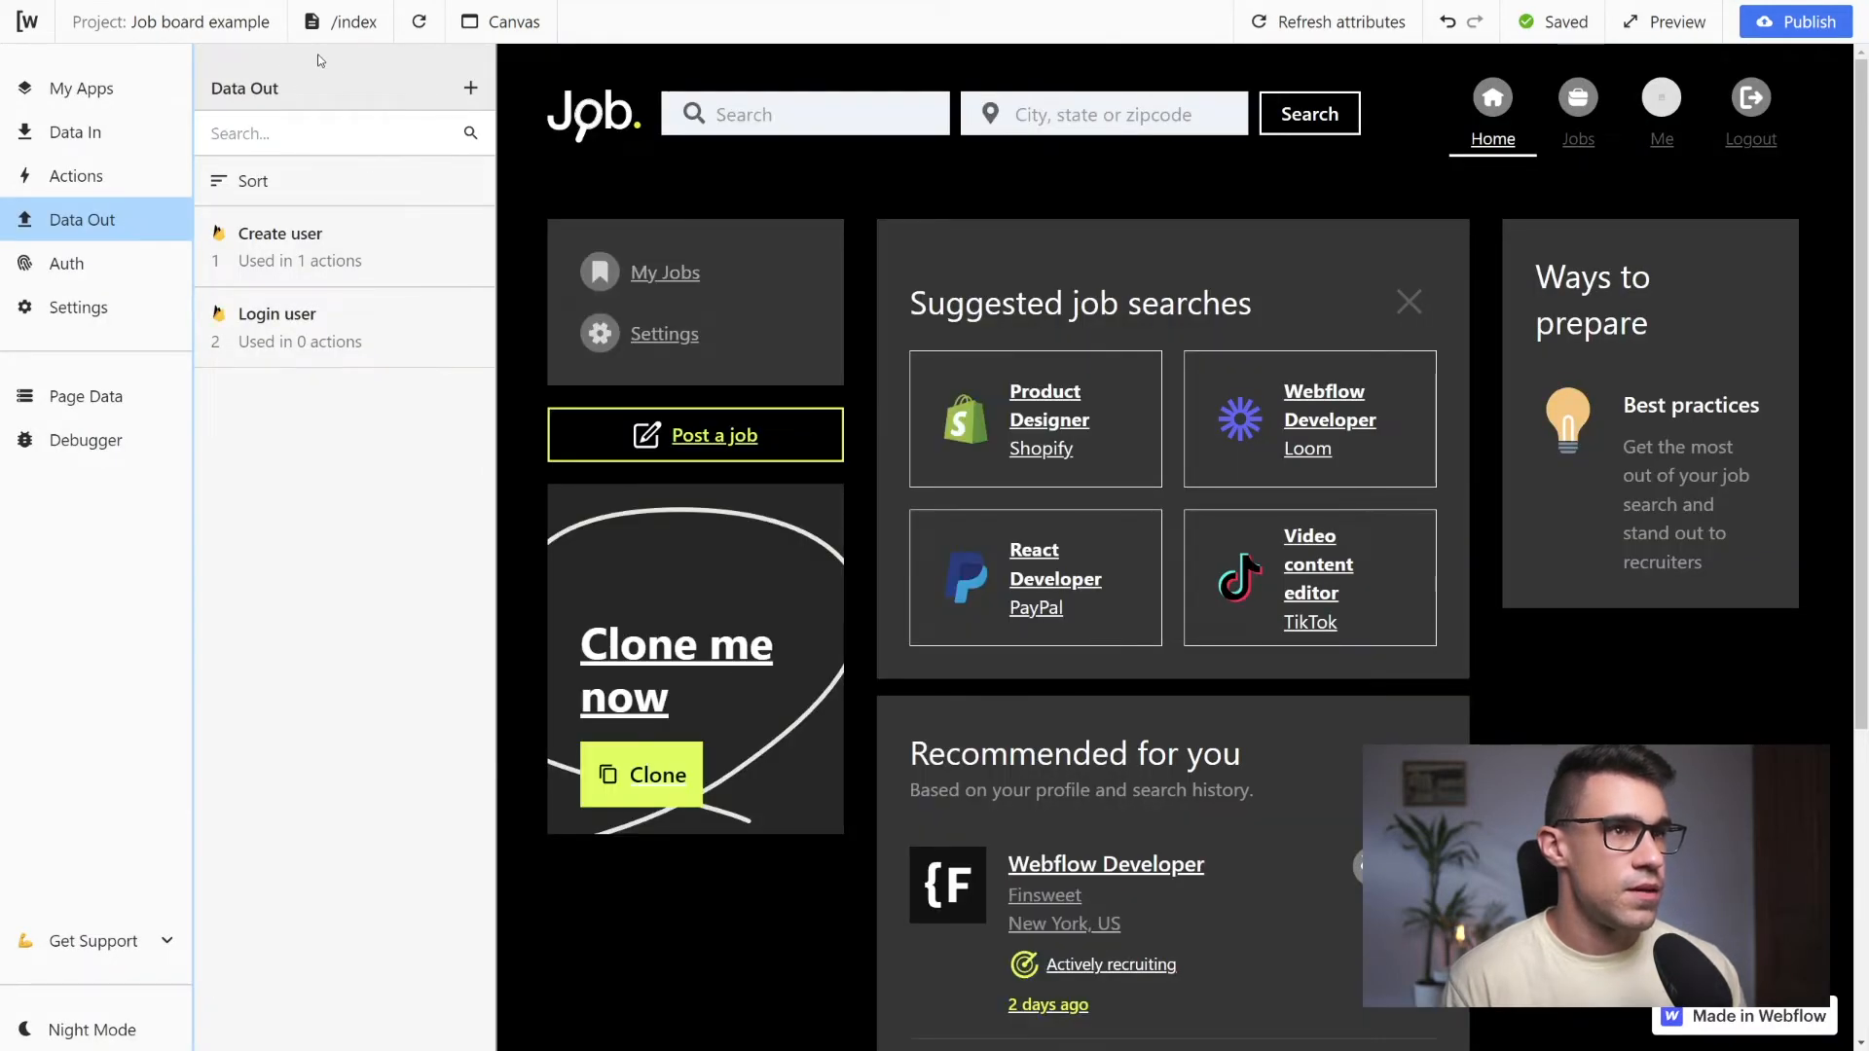
Switch to the /account/login page and add a new action named "Log user in"
click(343, 24)
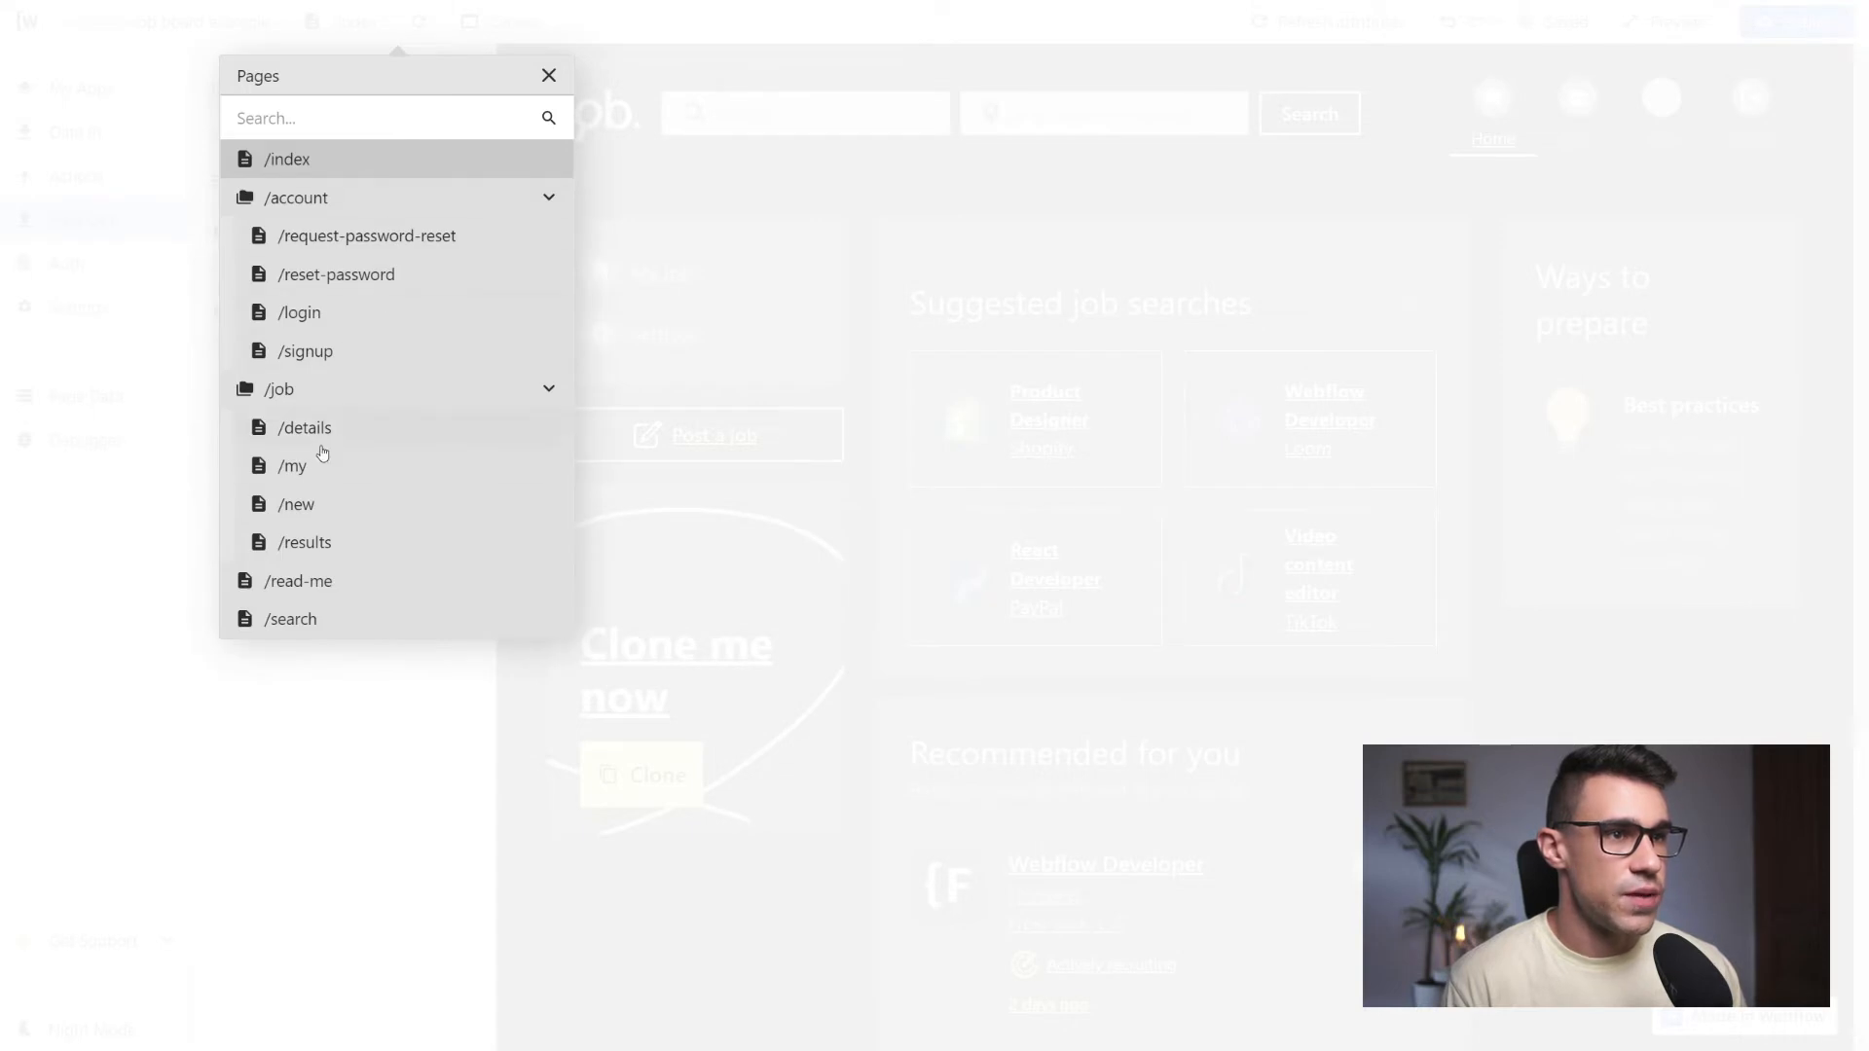
click(338, 329)
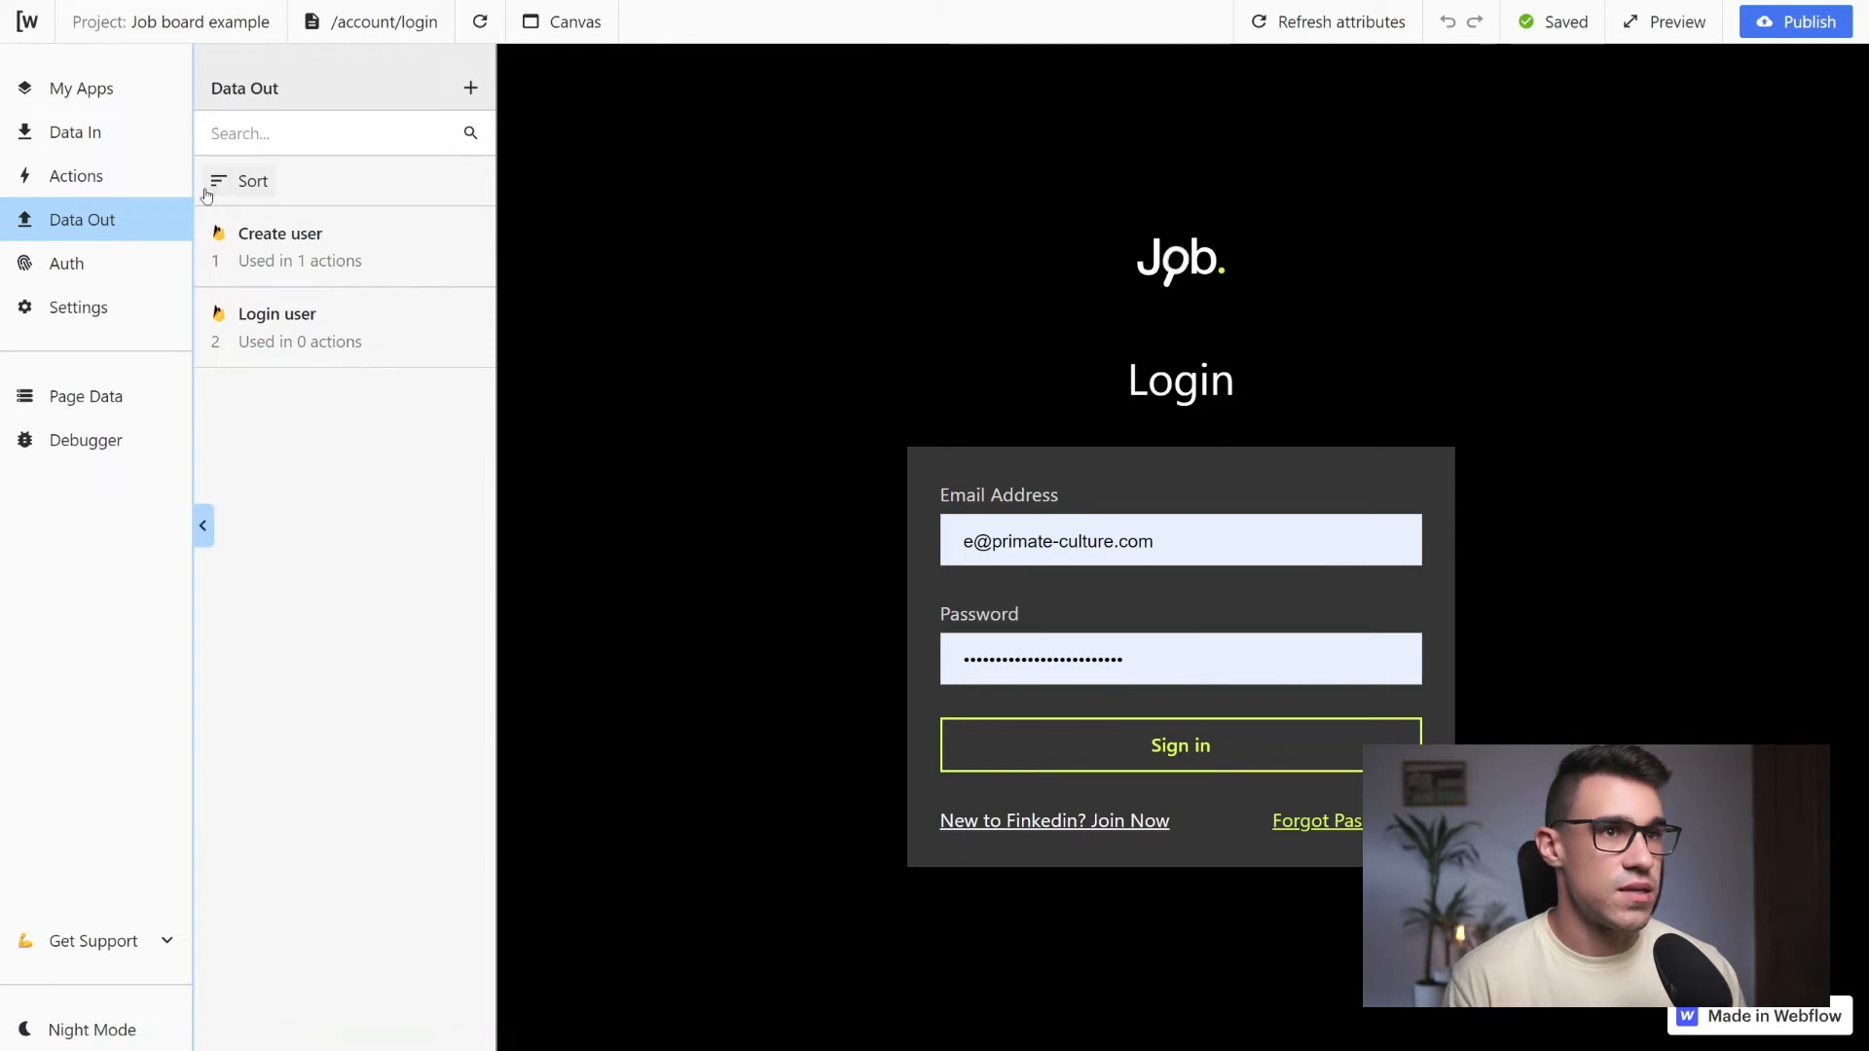
click(126, 183)
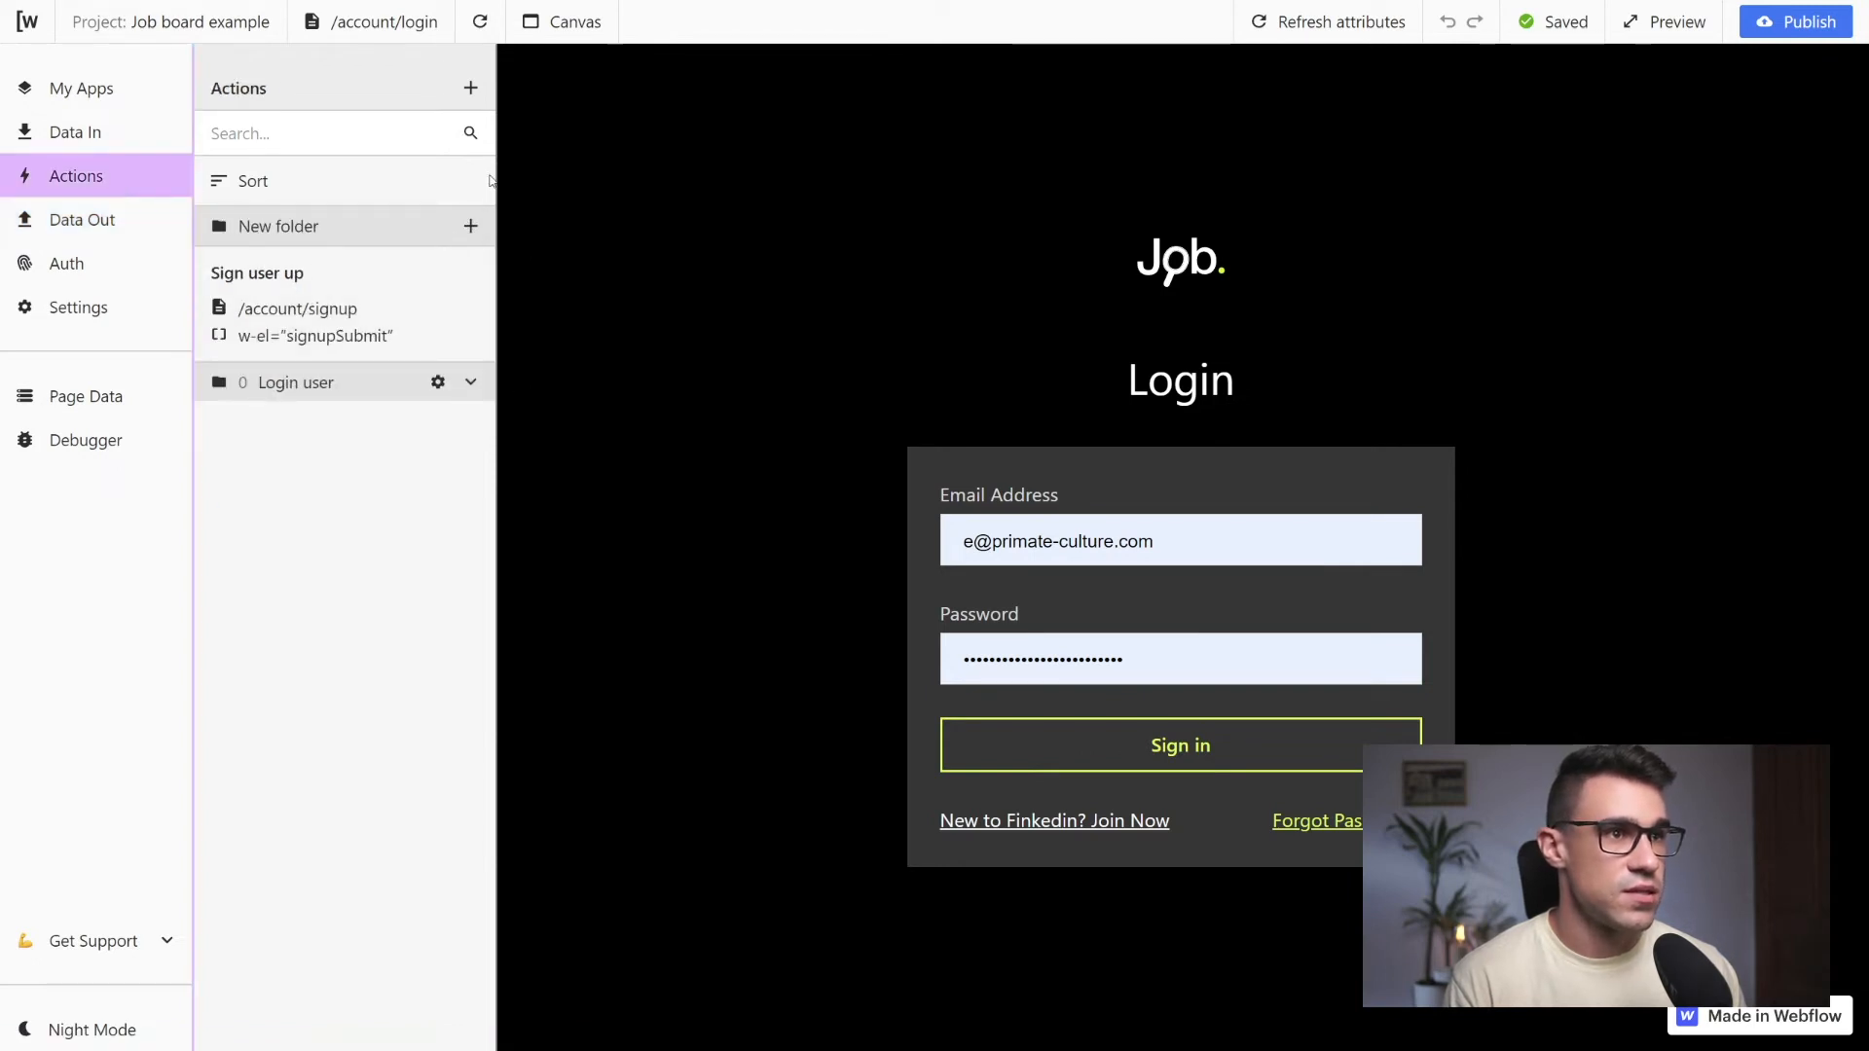
click(481, 96)
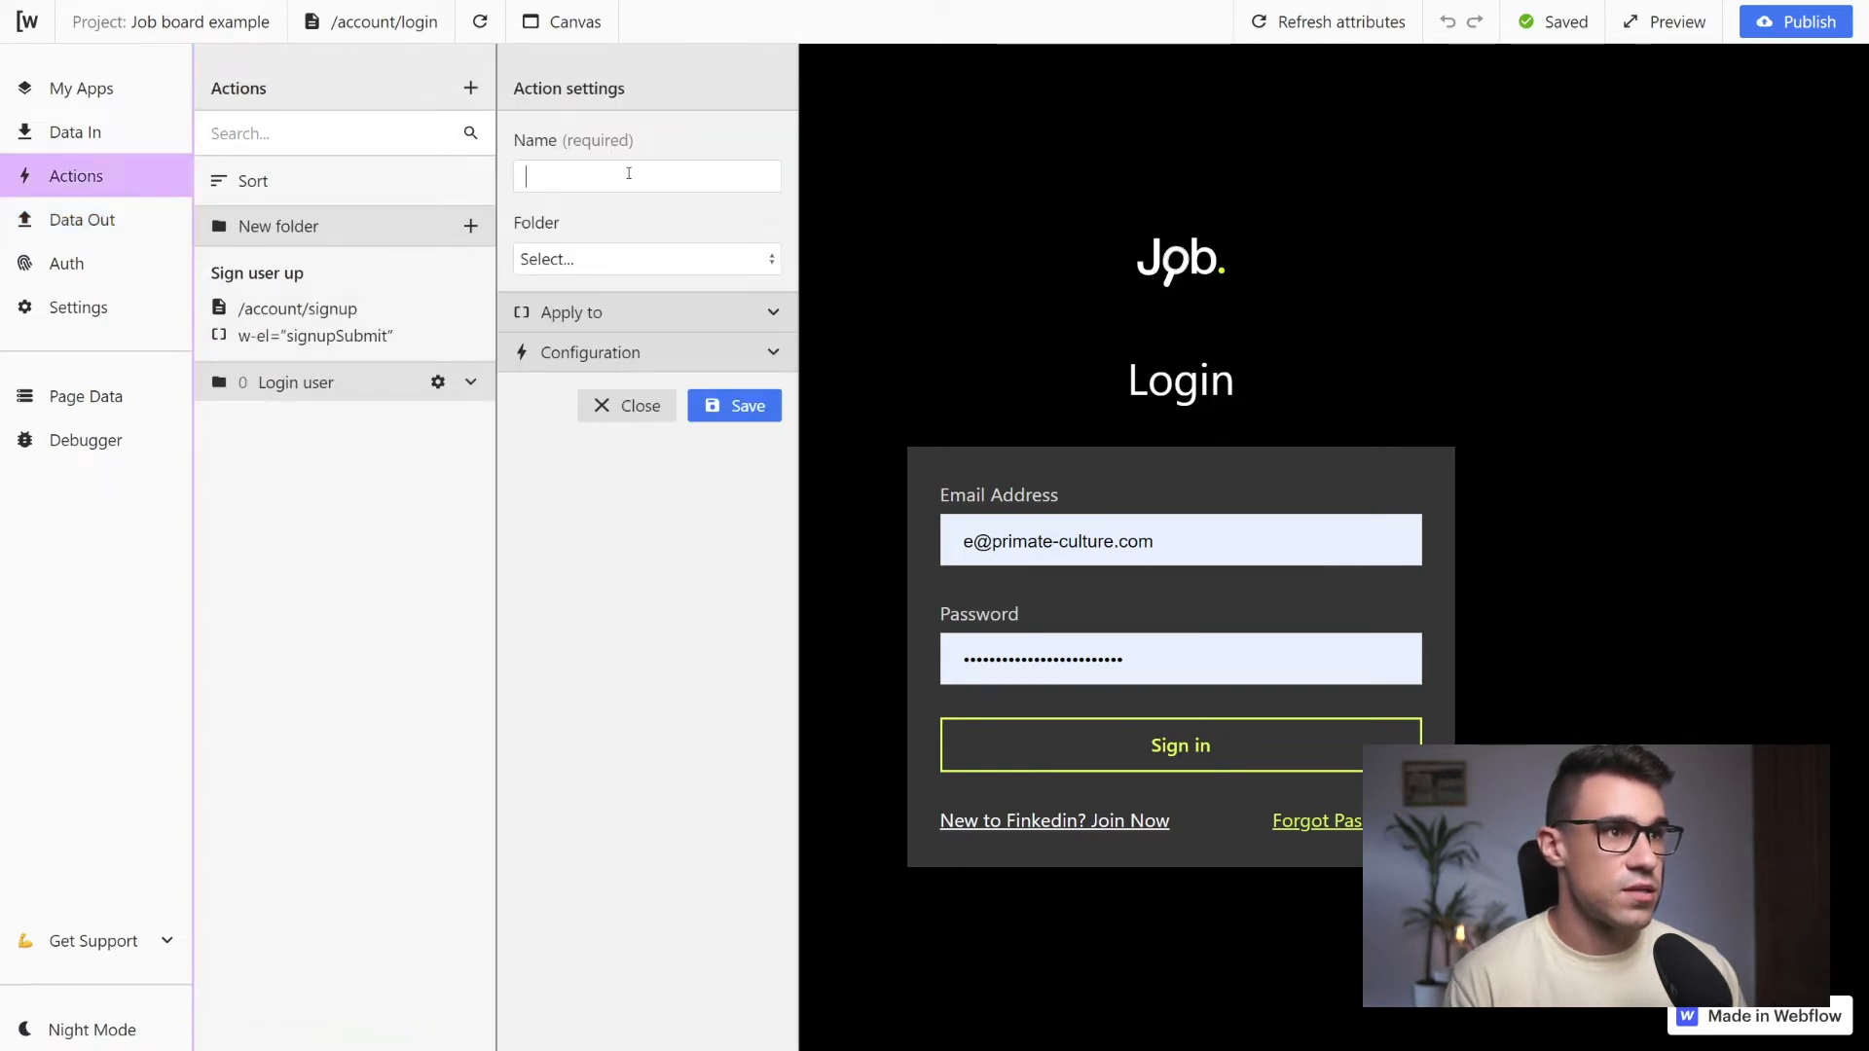
text(Log user in)
Apply the Log user in action to the loginSubmit attribute
click(774, 313)
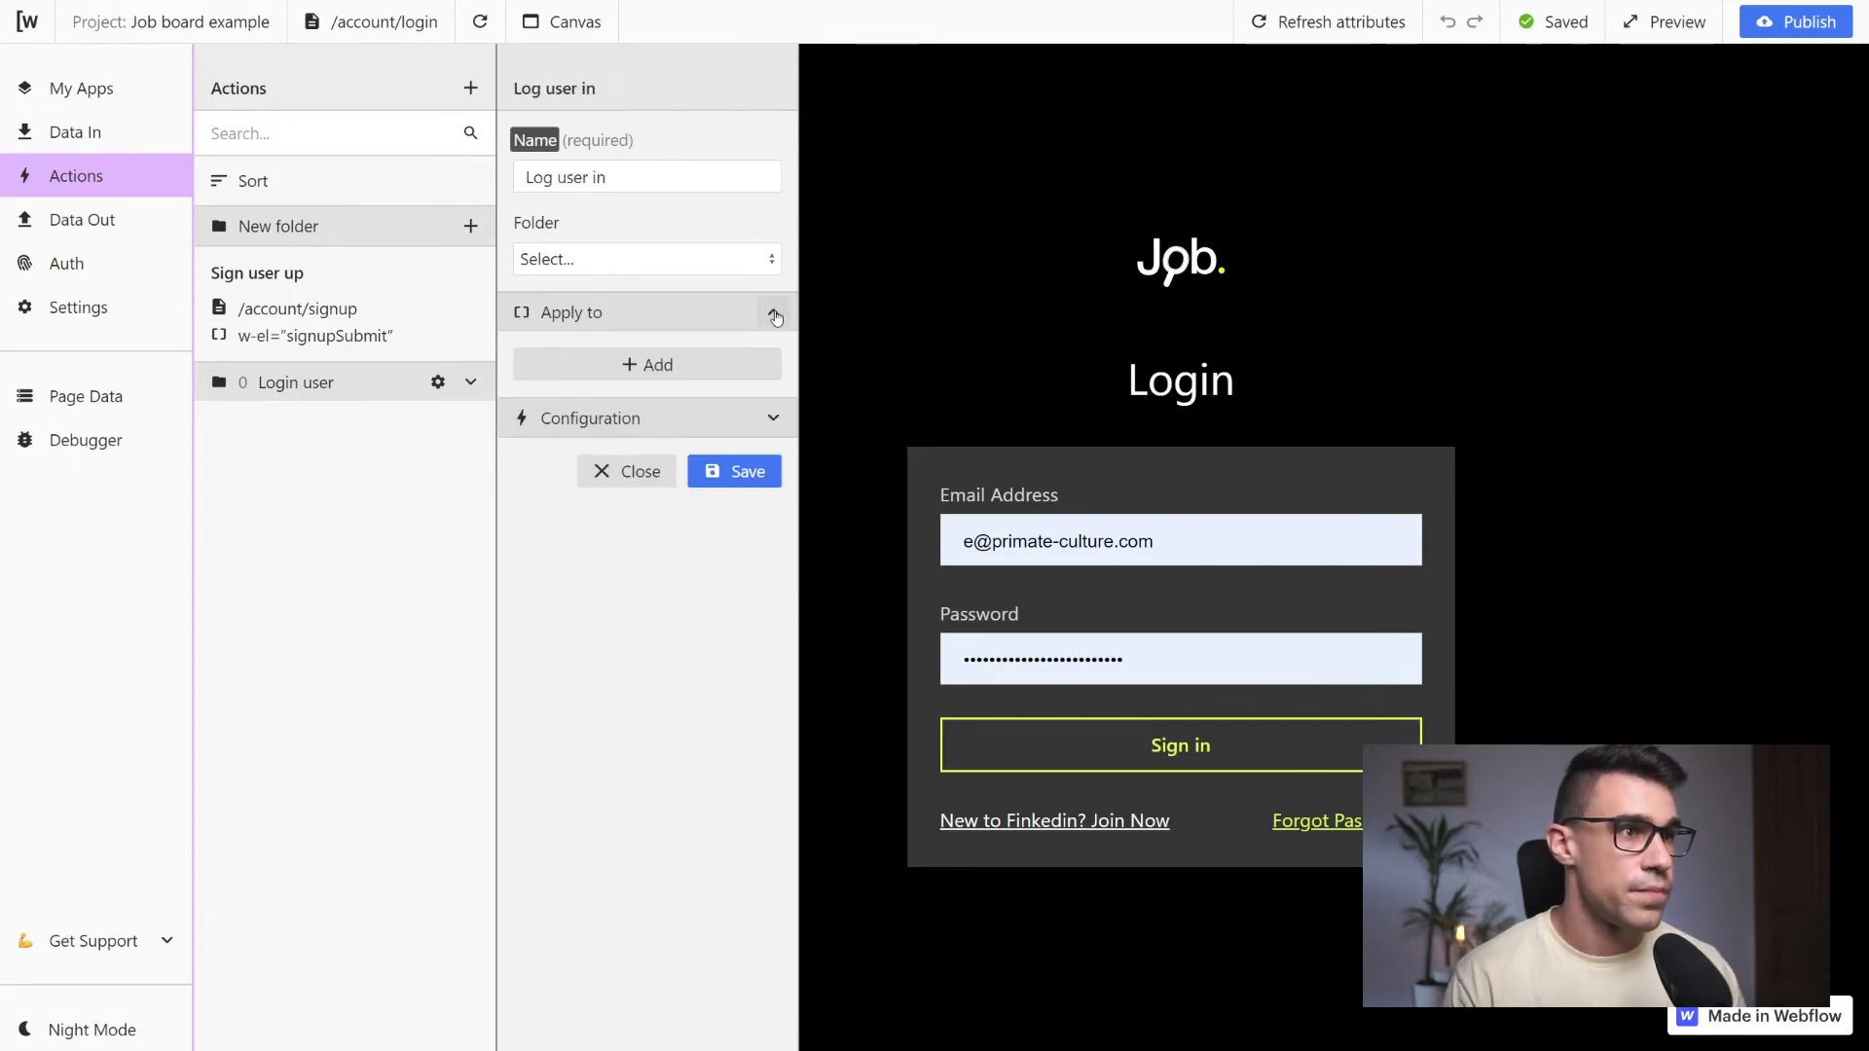
click(645, 363)
click(623, 397)
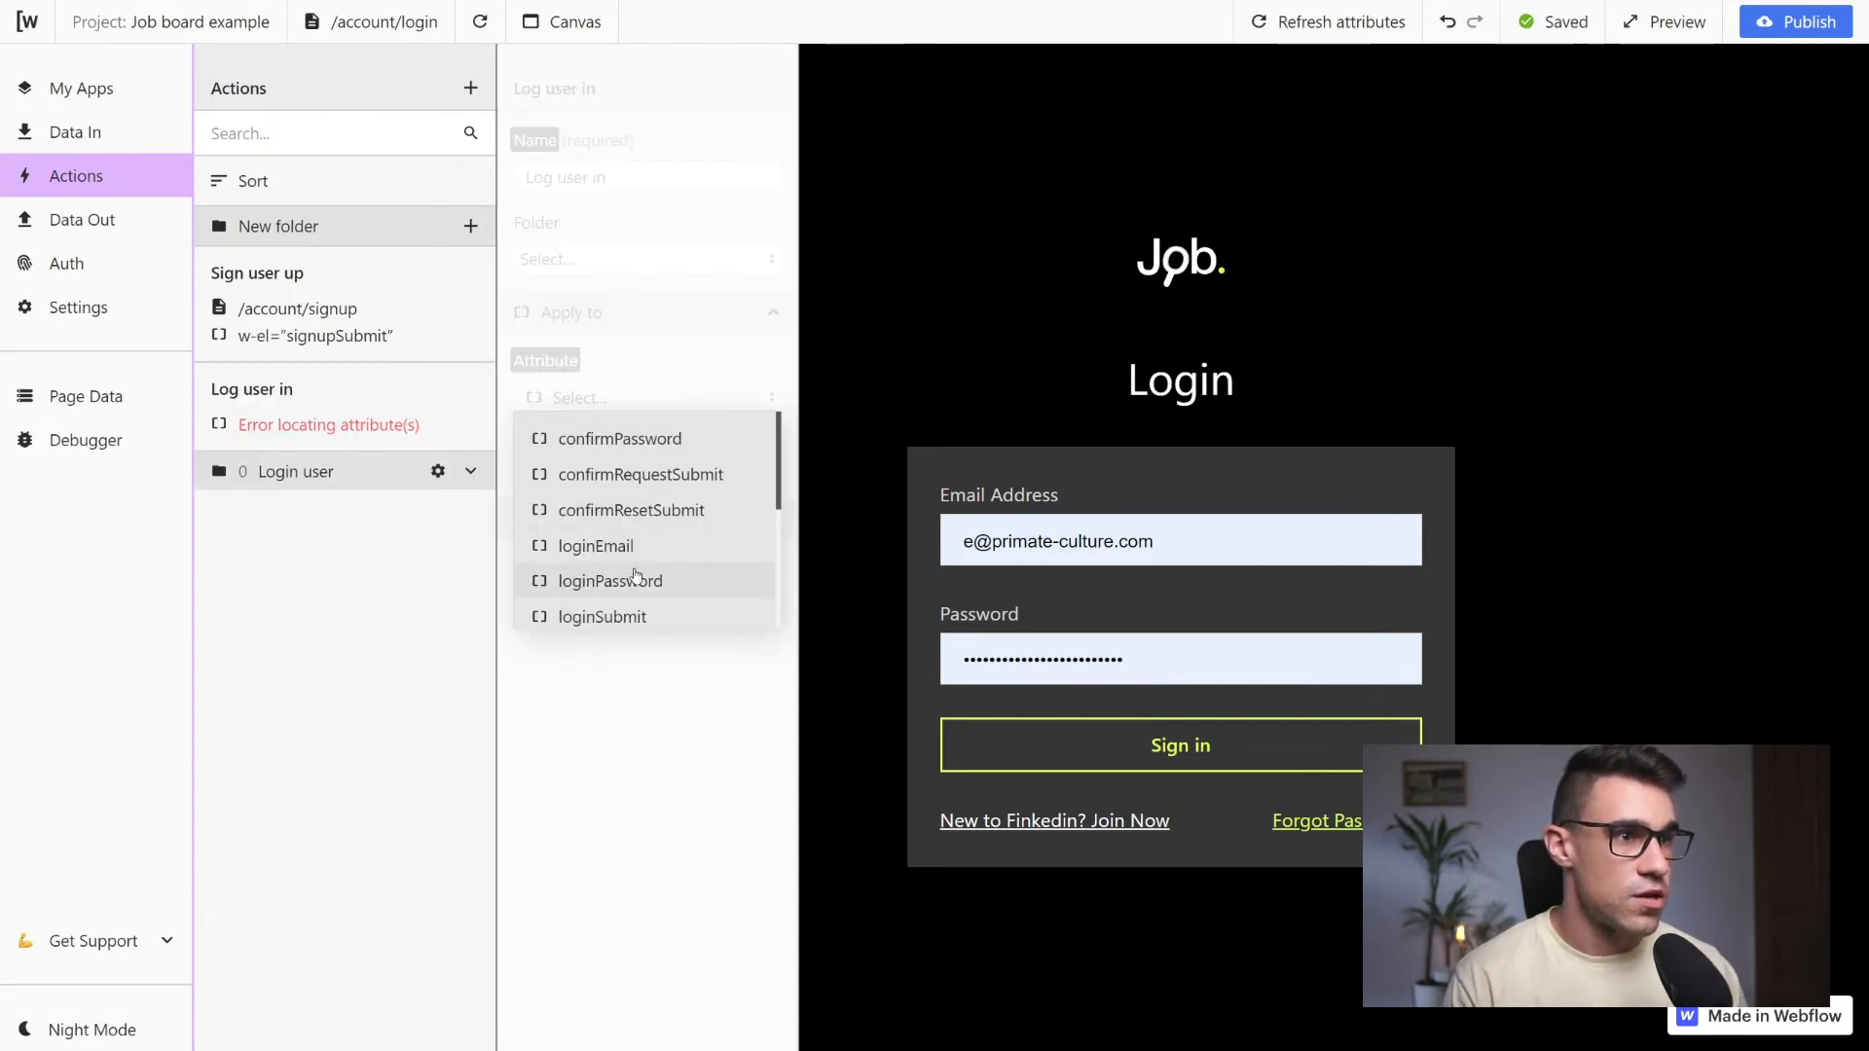
click(638, 616)
Configure the Log user in action to perform the Login user request on click, and save it
click(752, 526)
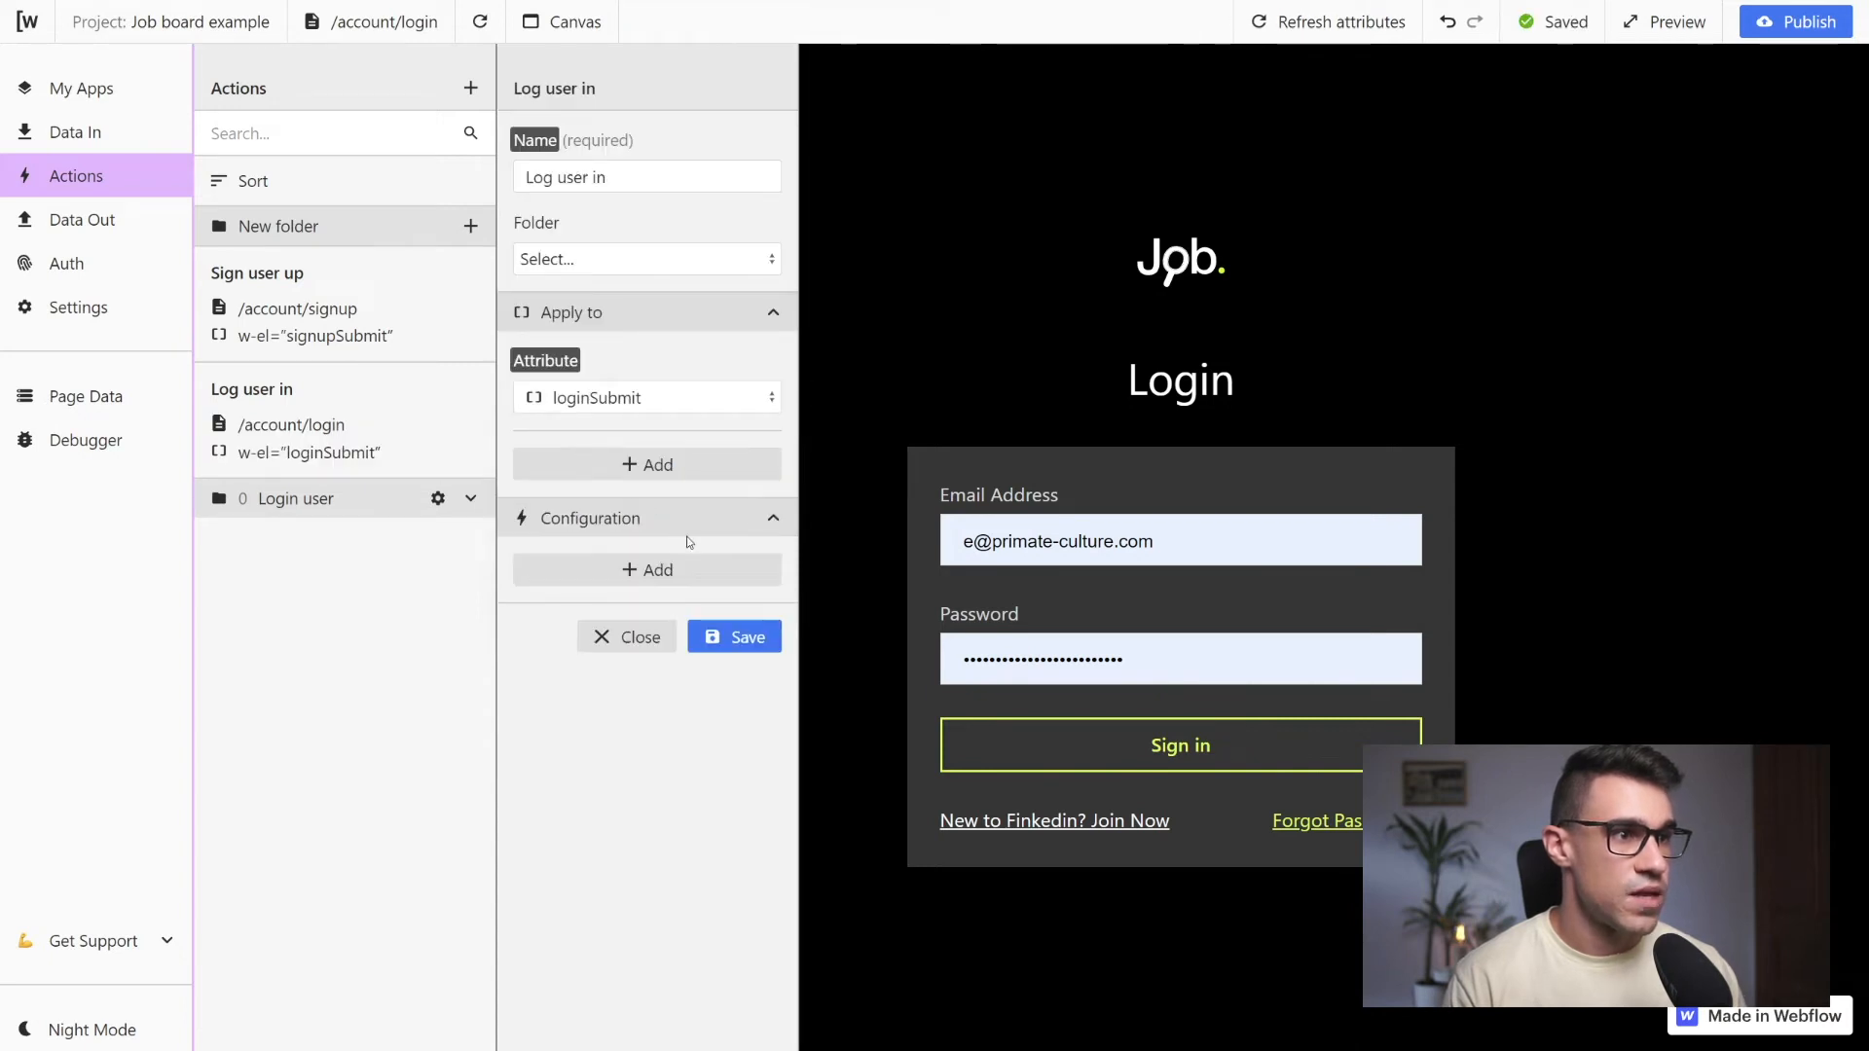
click(638, 565)
click(624, 603)
click(623, 642)
click(623, 685)
click(639, 723)
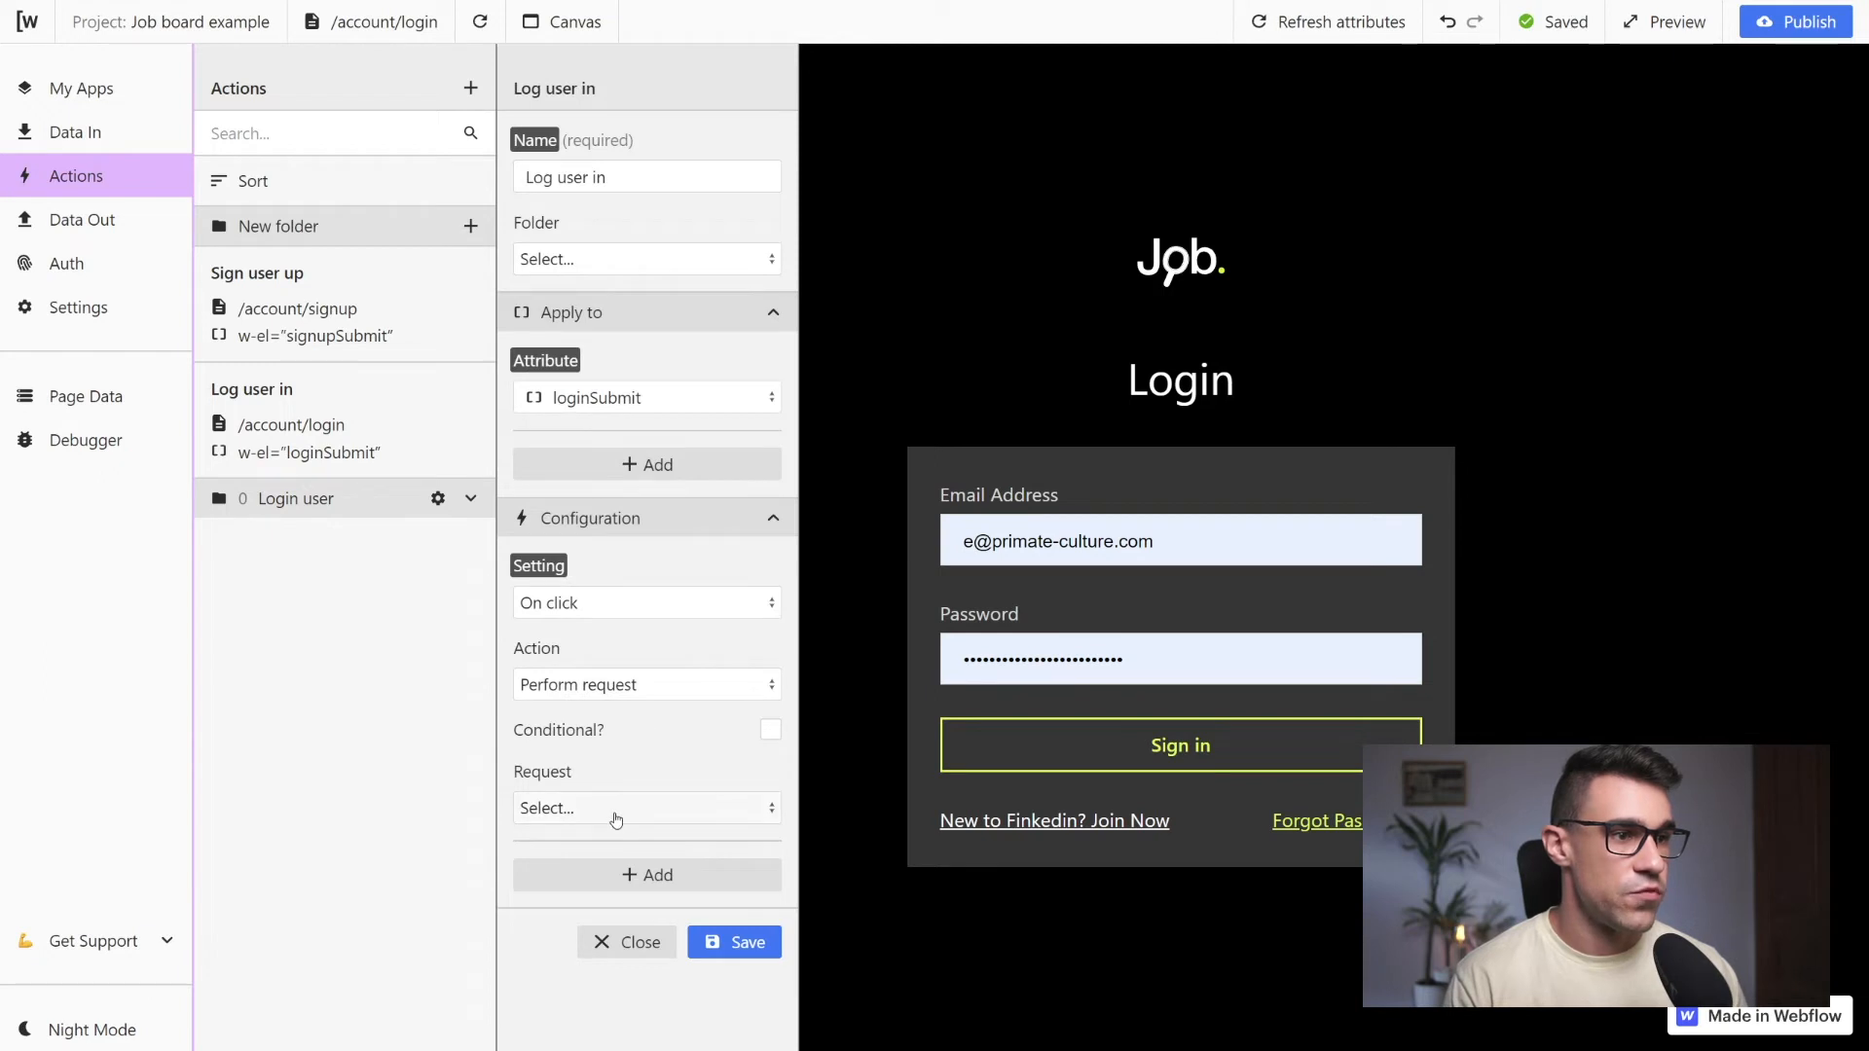
click(623, 809)
click(574, 885)
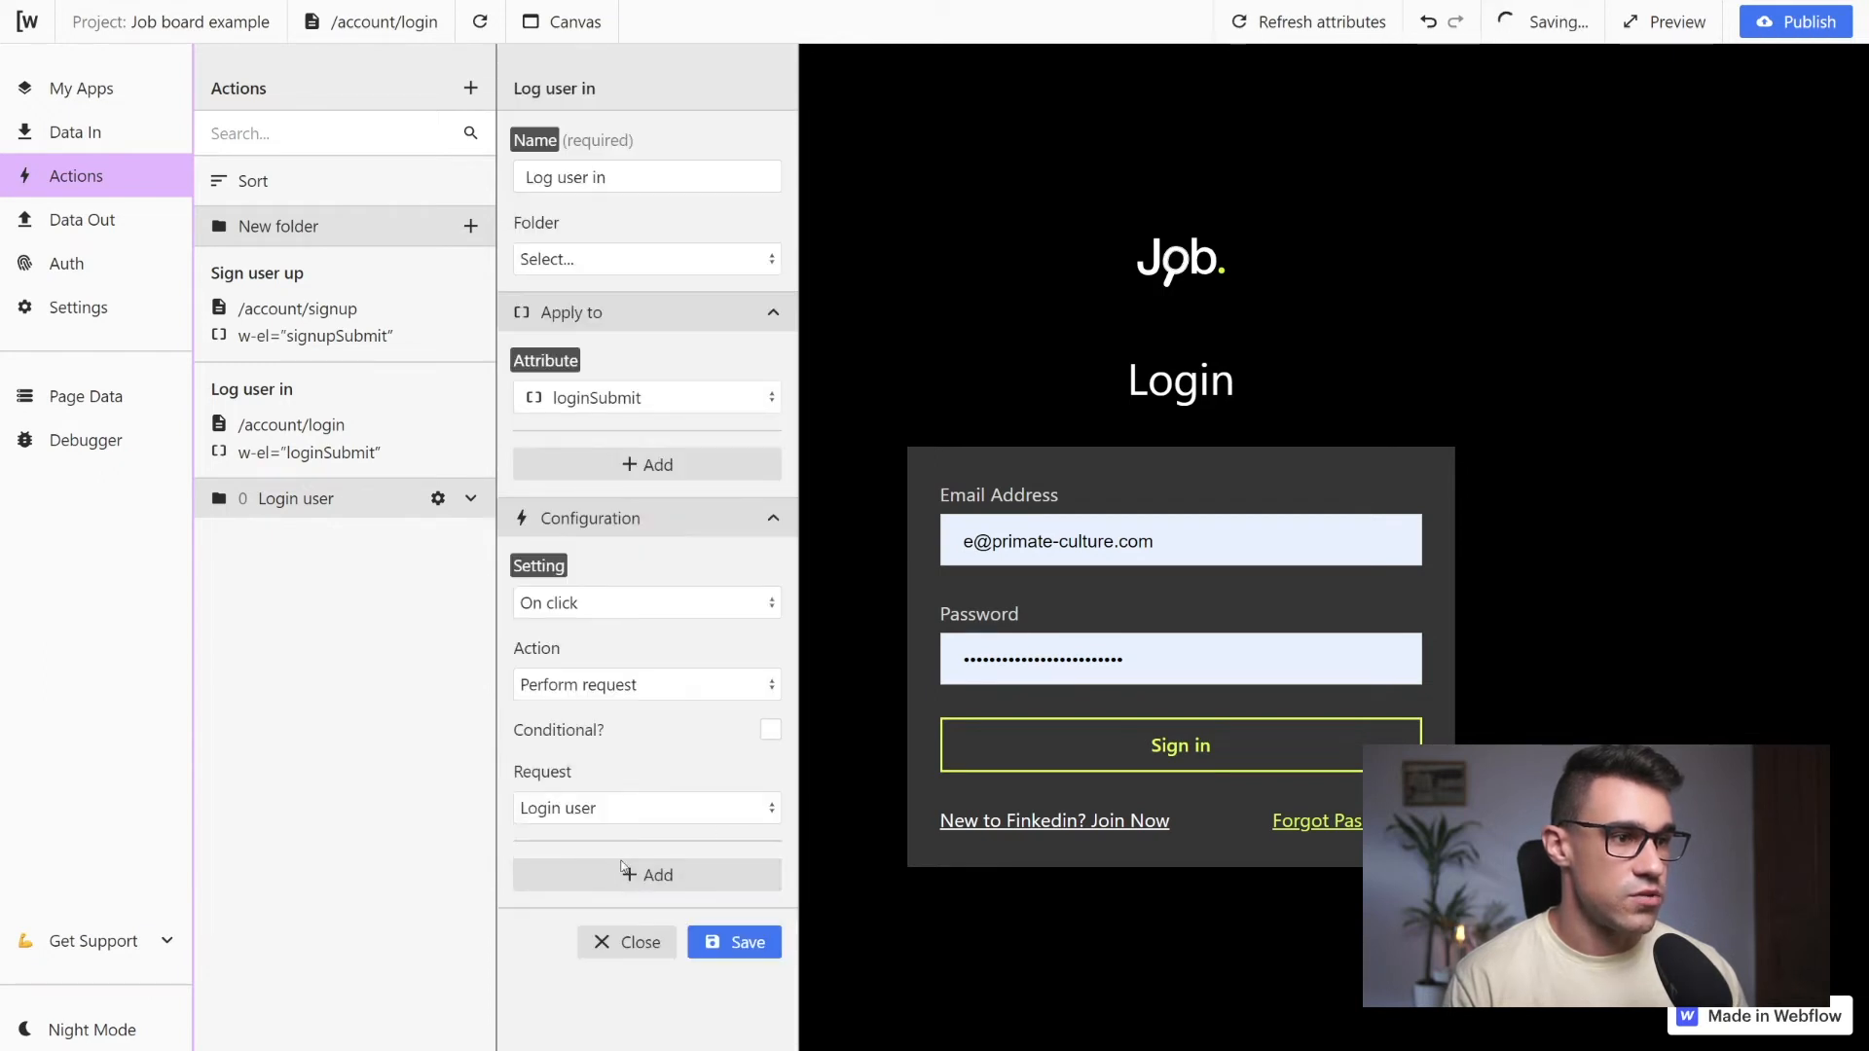
click(755, 944)
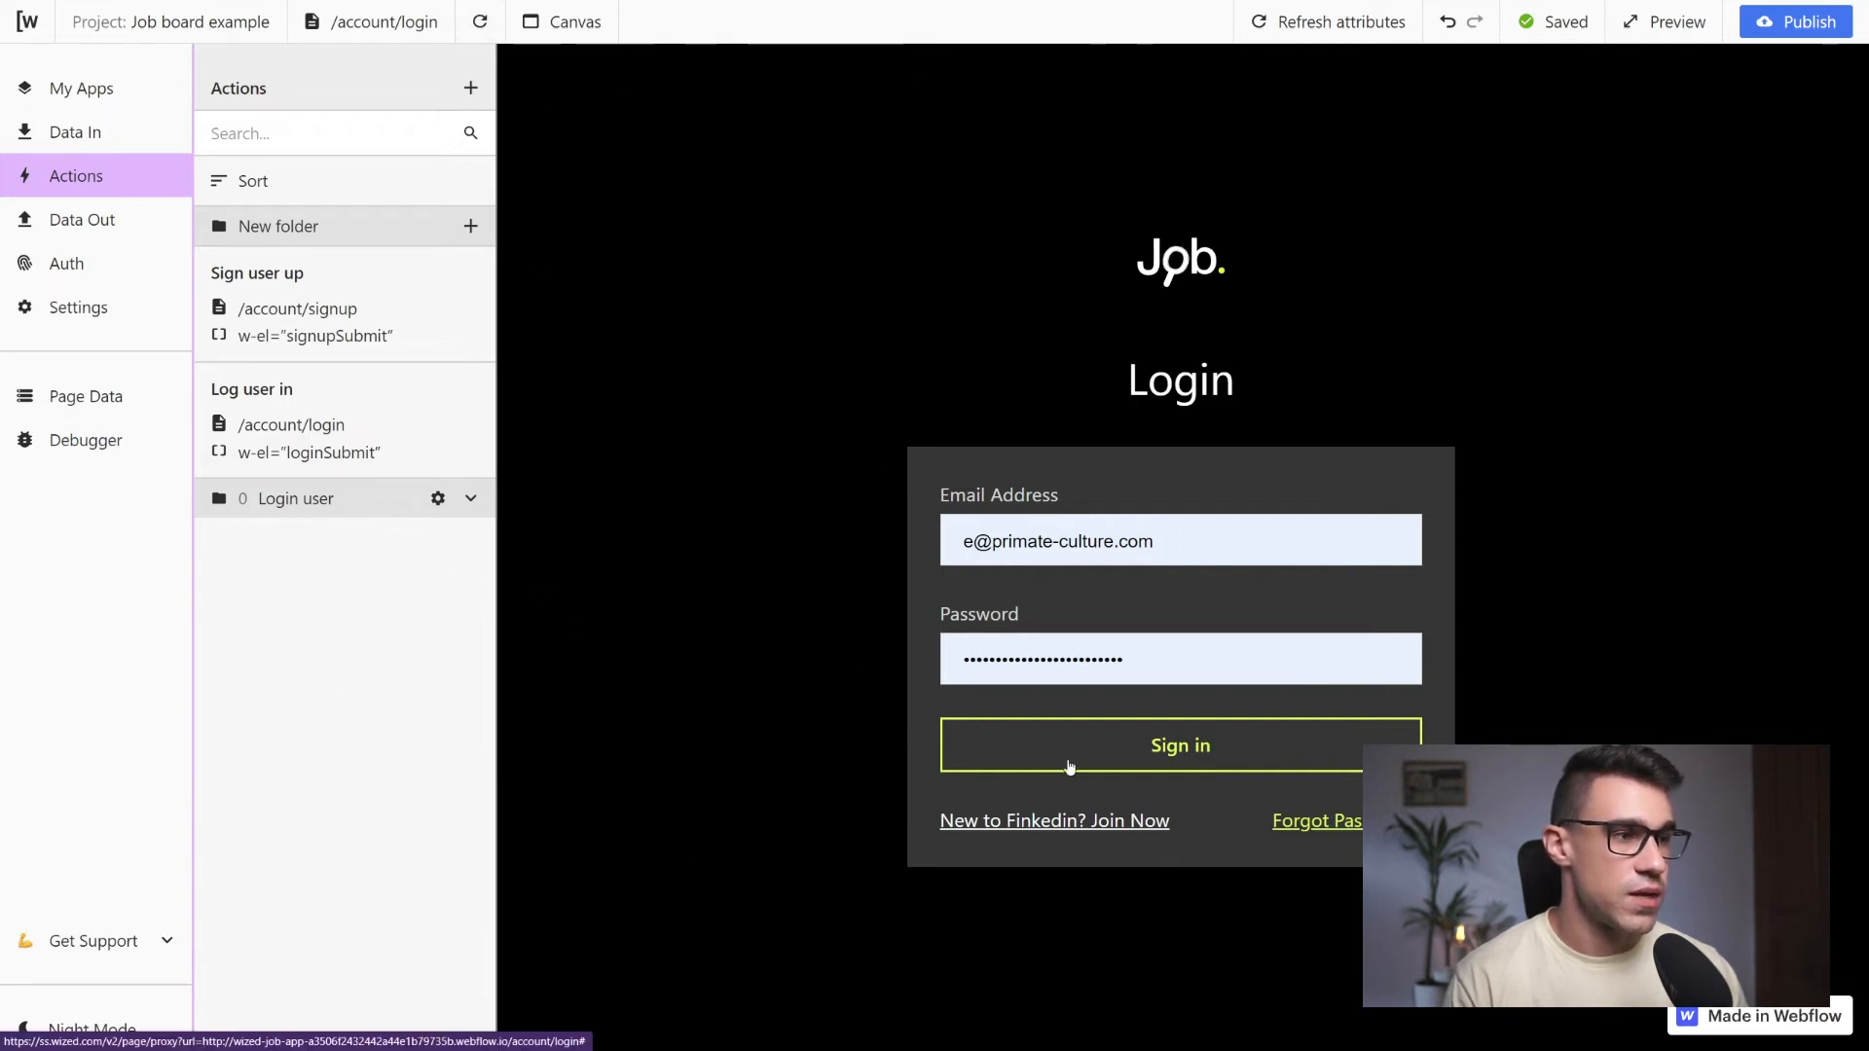
Add an after-request action to the Login user request that navigates to the URL "/"
click(121, 227)
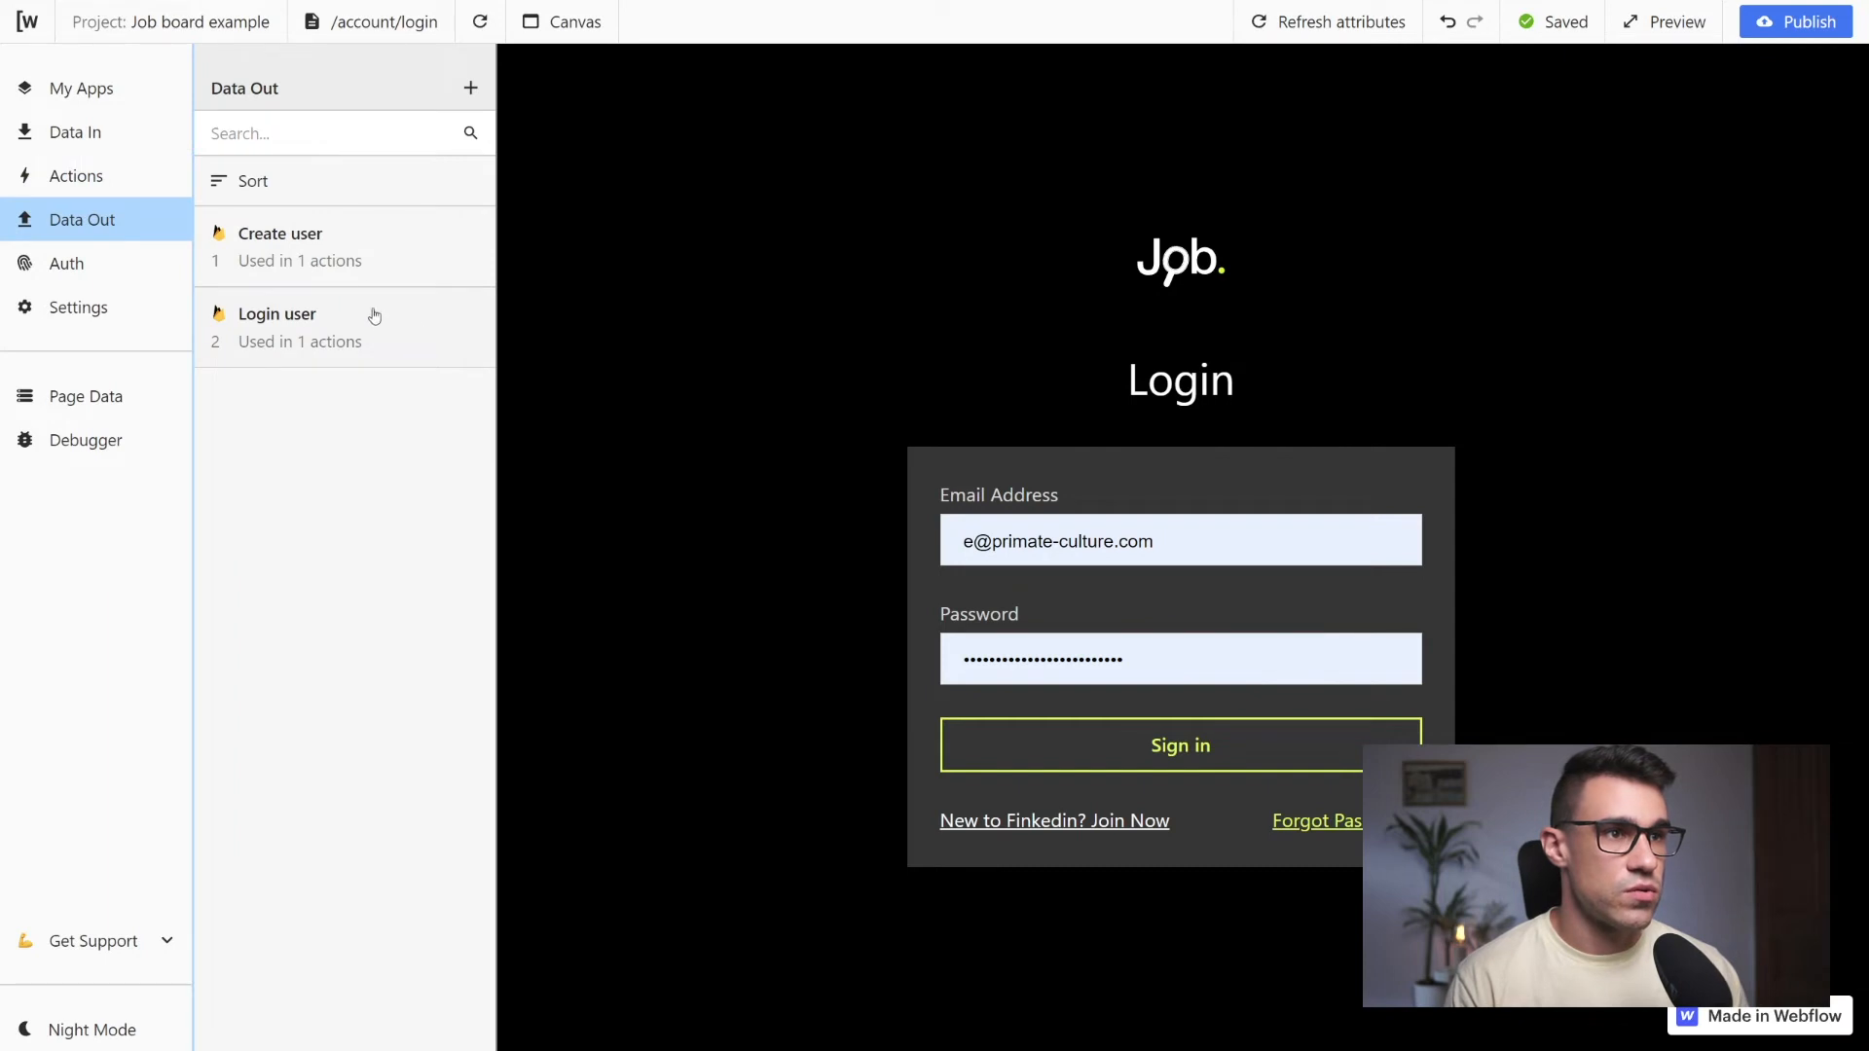
click(410, 330)
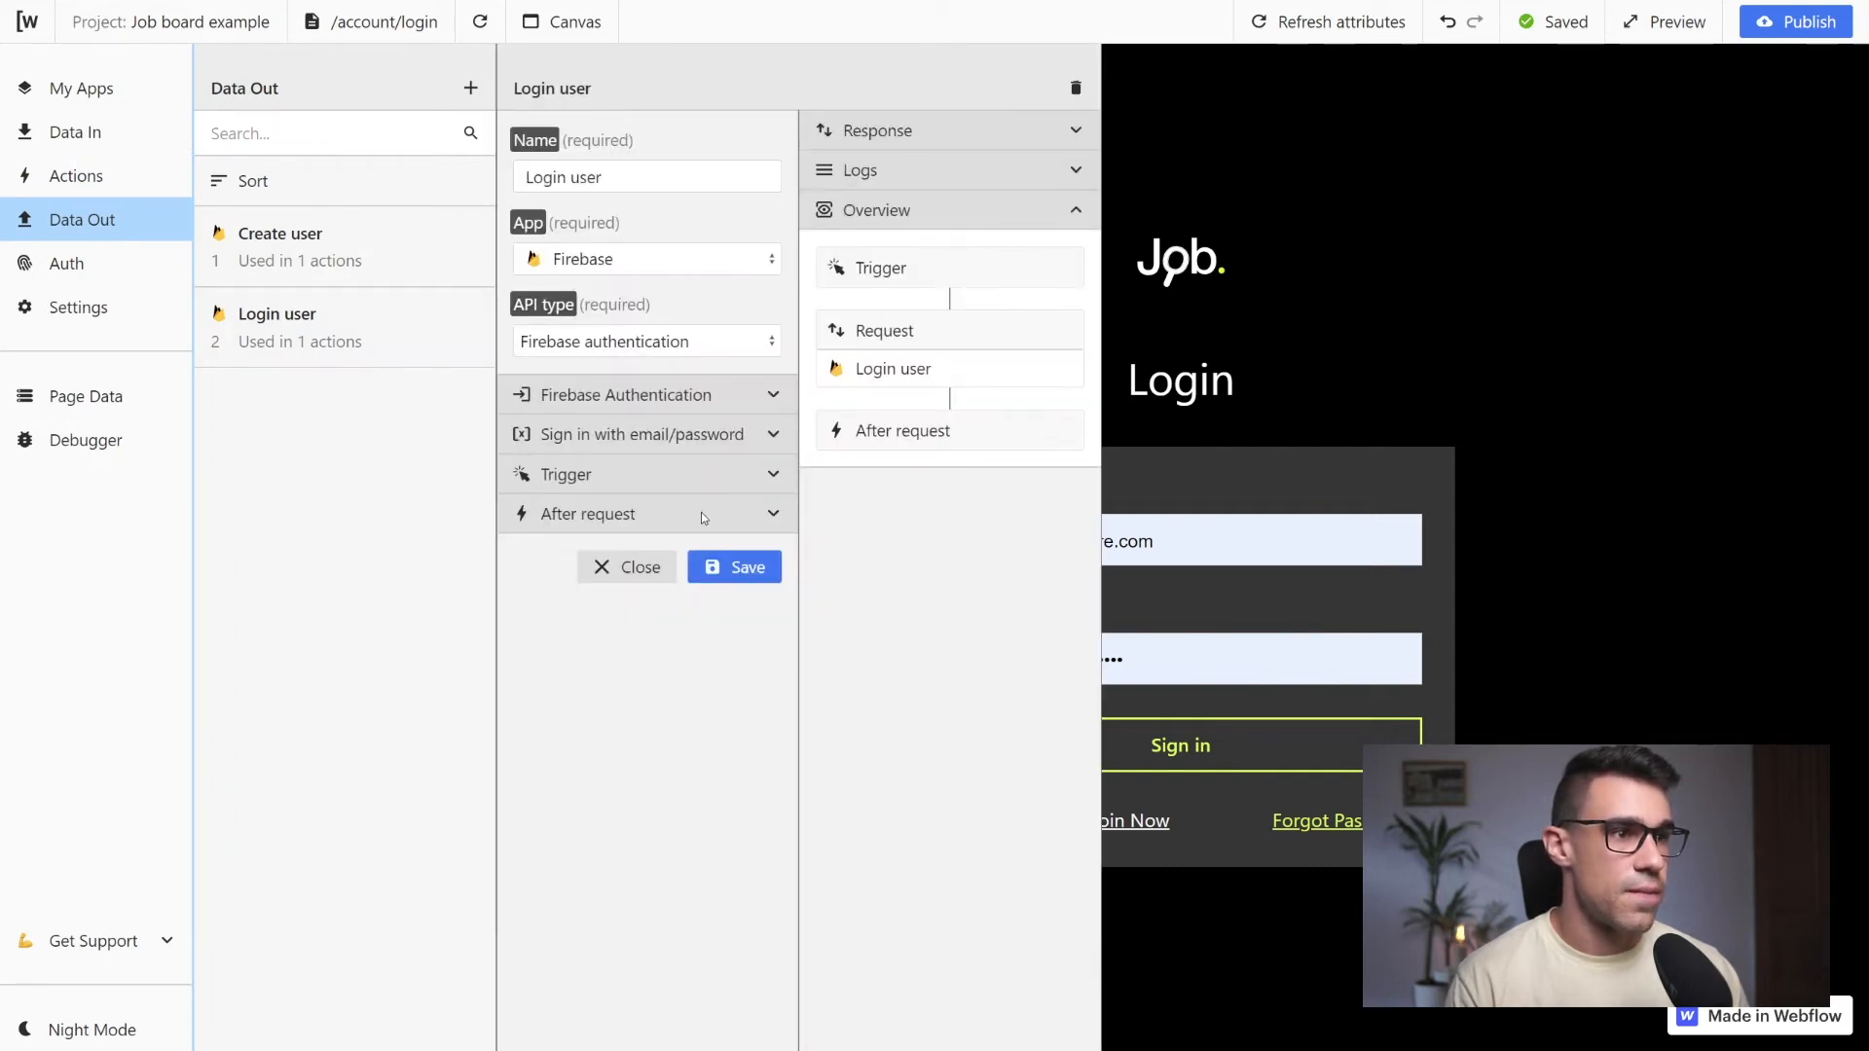
click(790, 516)
click(701, 569)
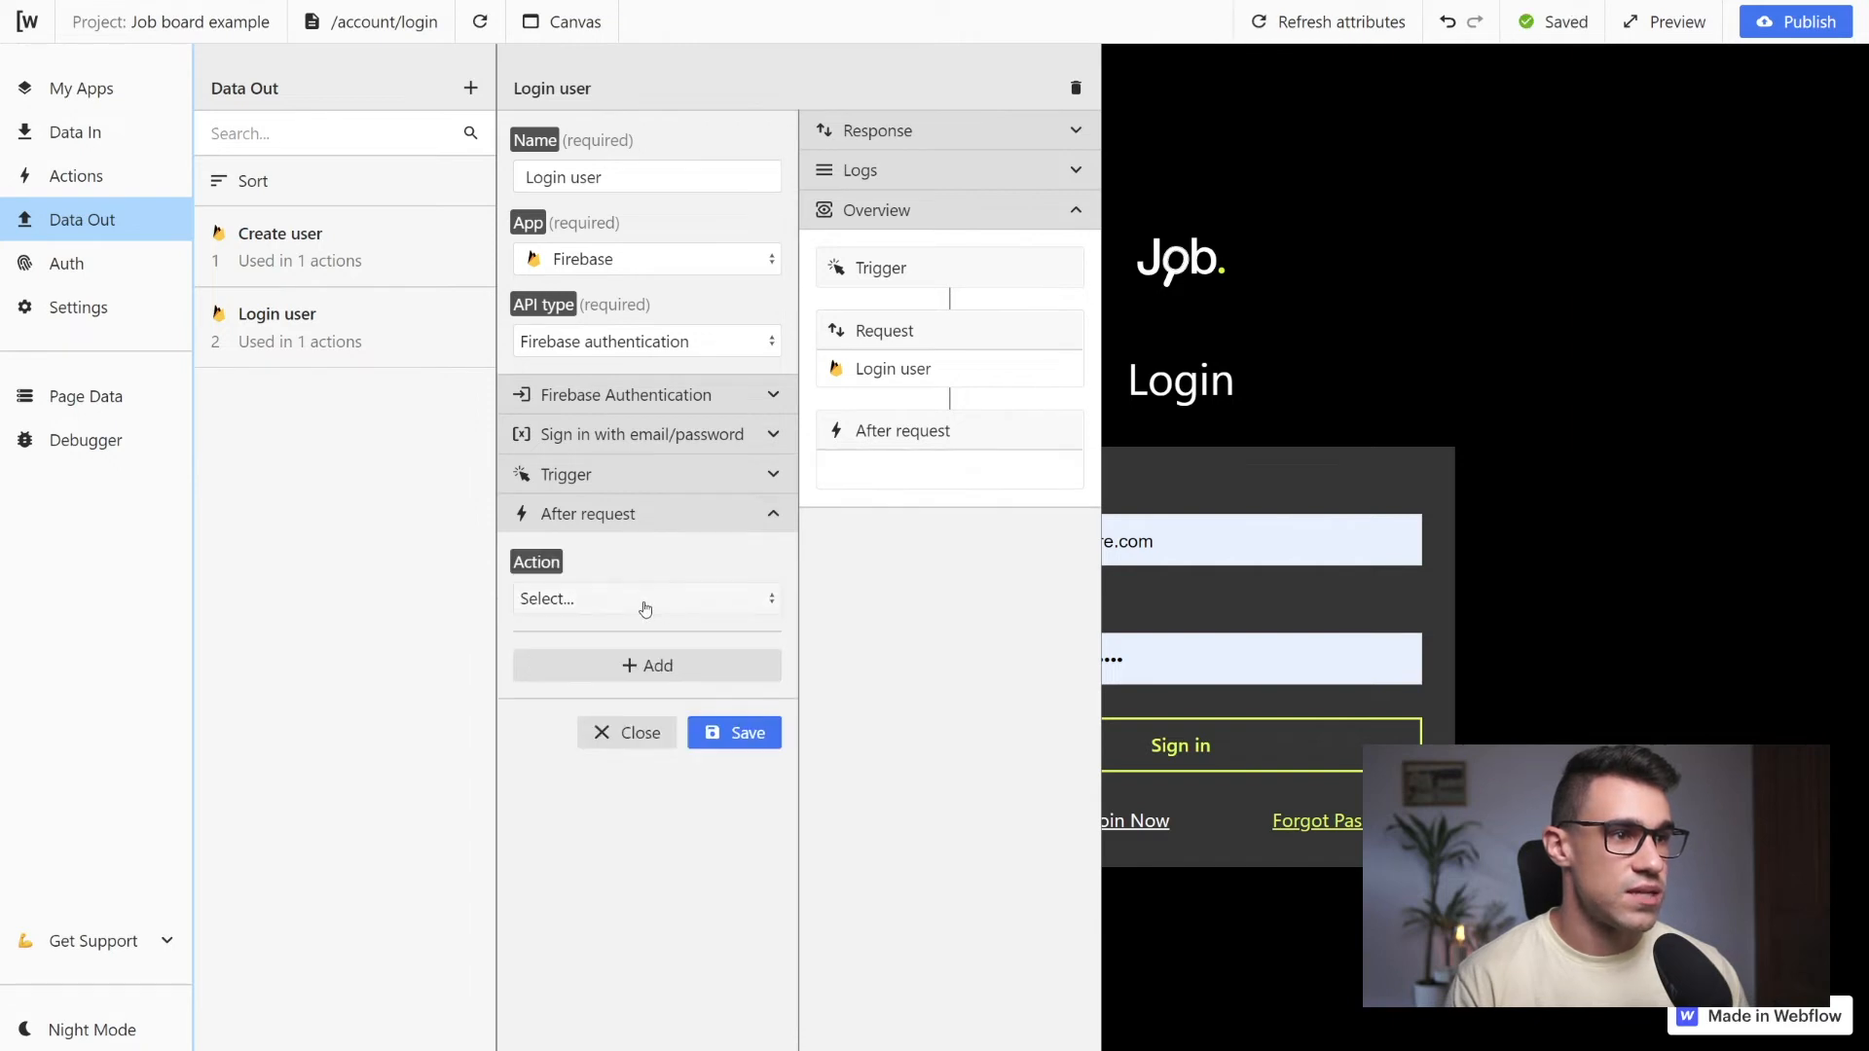
click(646, 599)
click(604, 747)
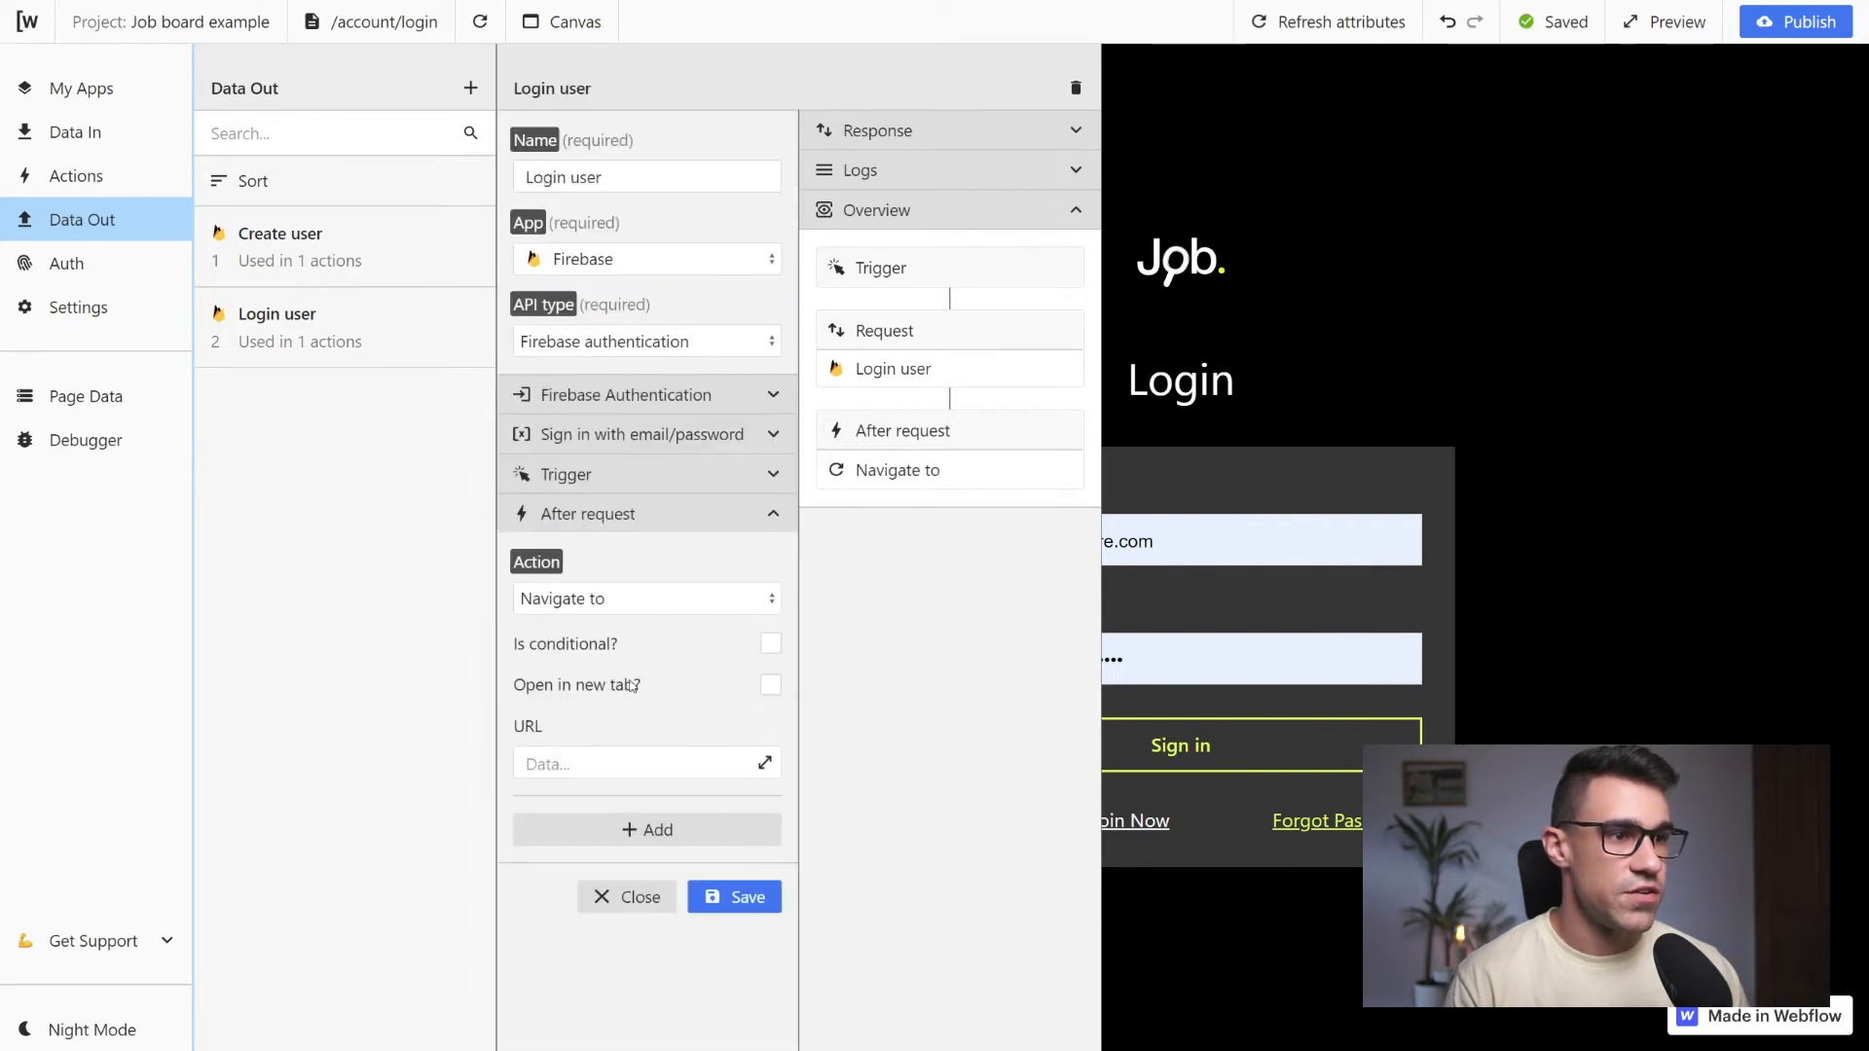
click(592, 758)
text(/)
Make the Login user navigation conditional on {{r.2.$.statusCode === 200}} and save the request
click(534, 651)
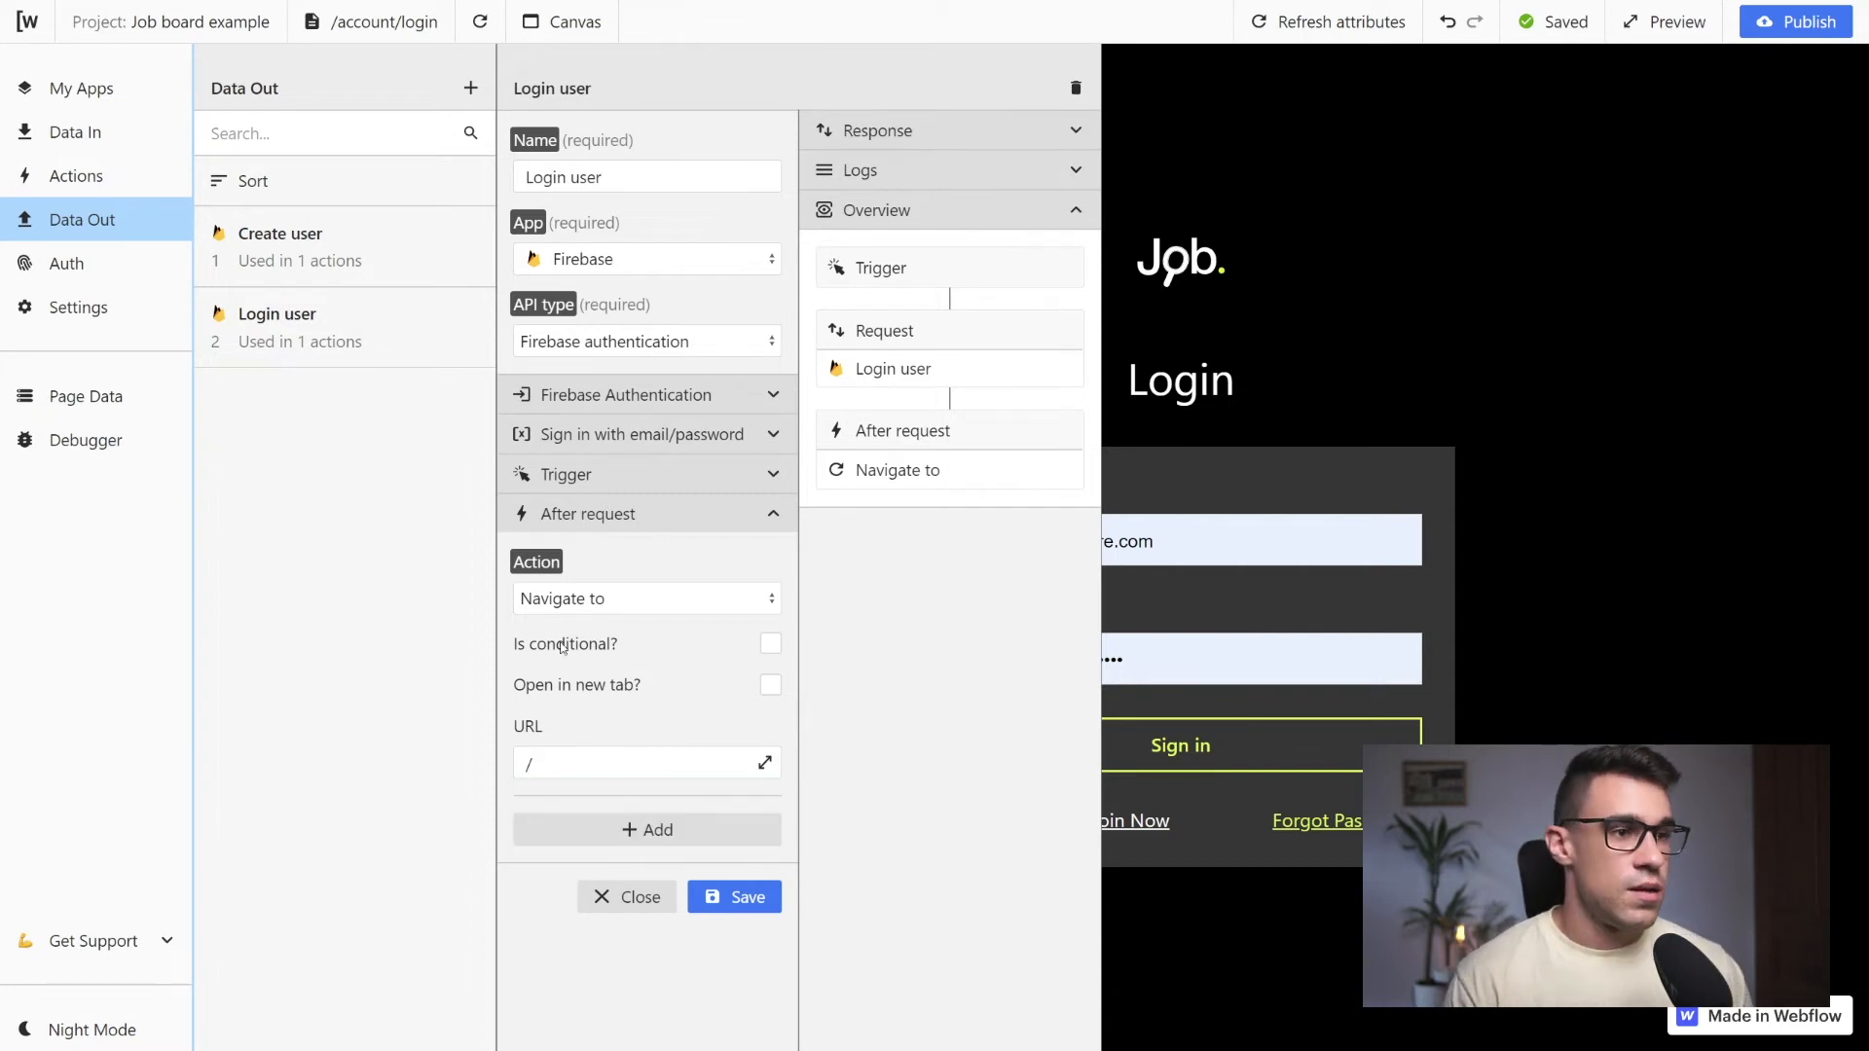
click(771, 645)
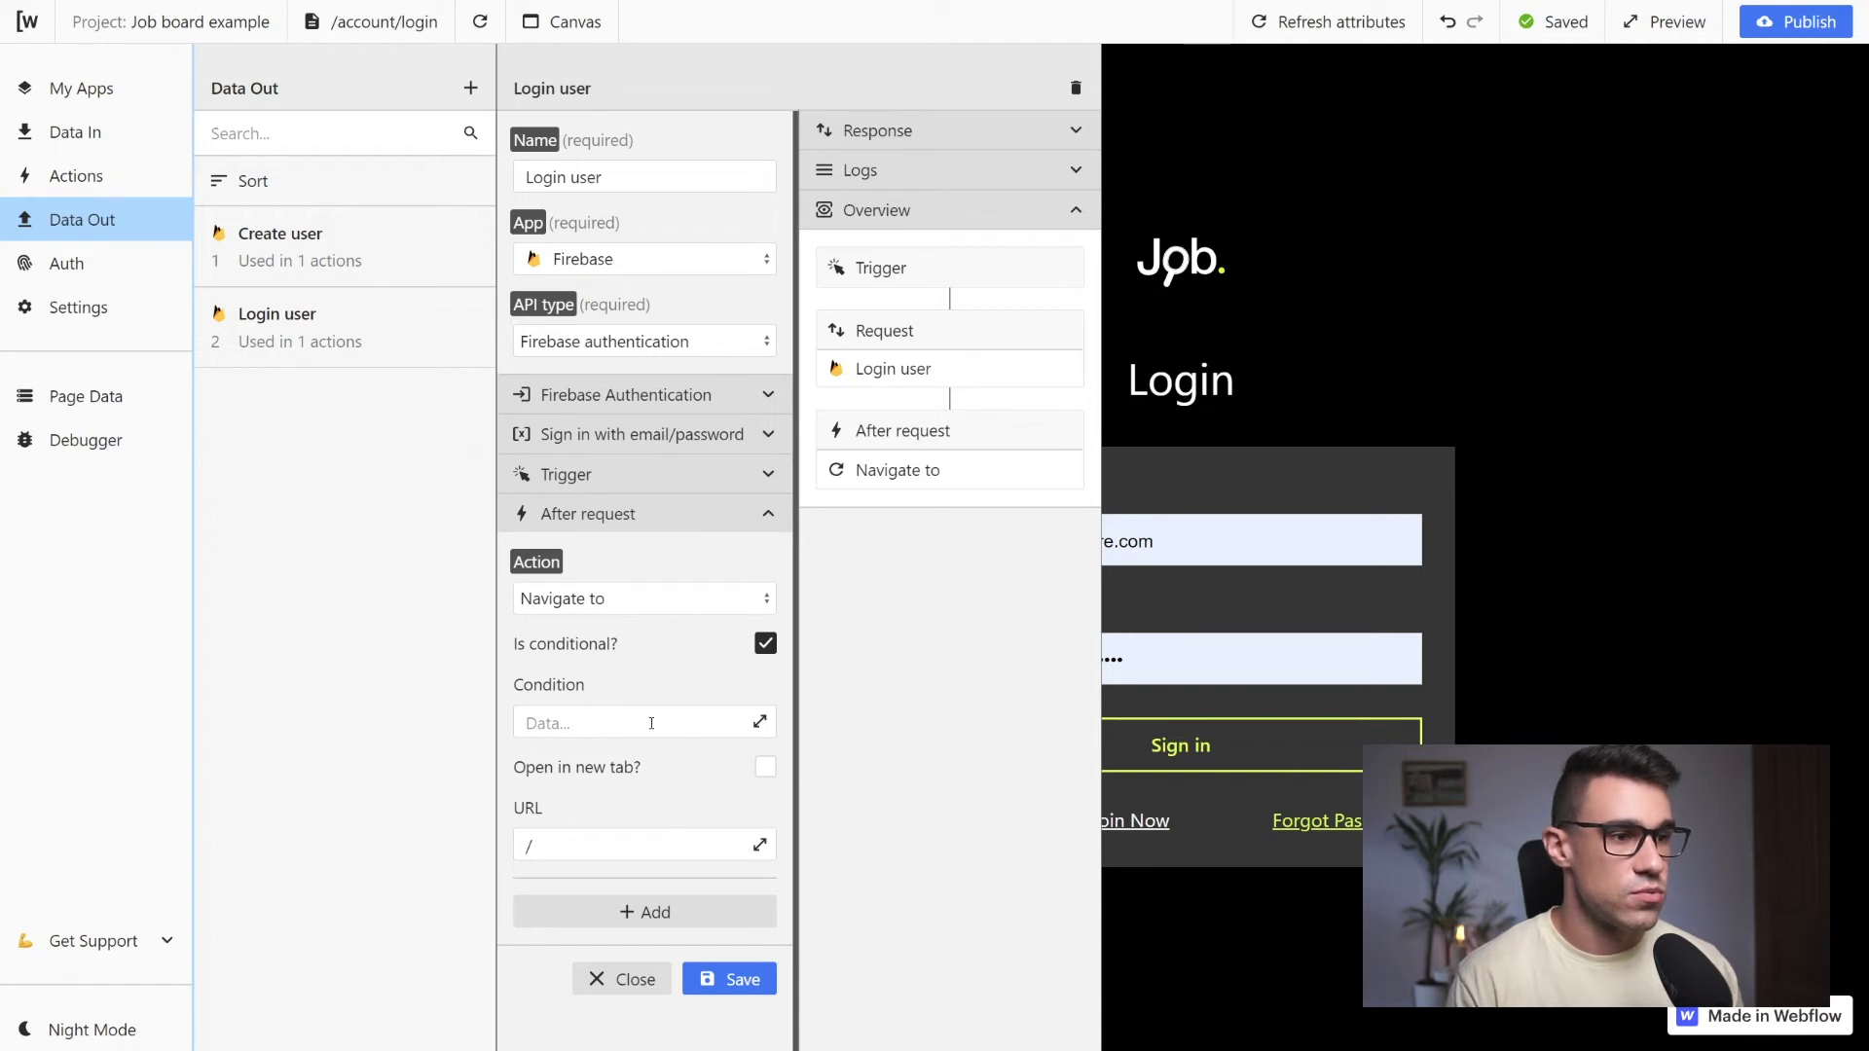
click(762, 723)
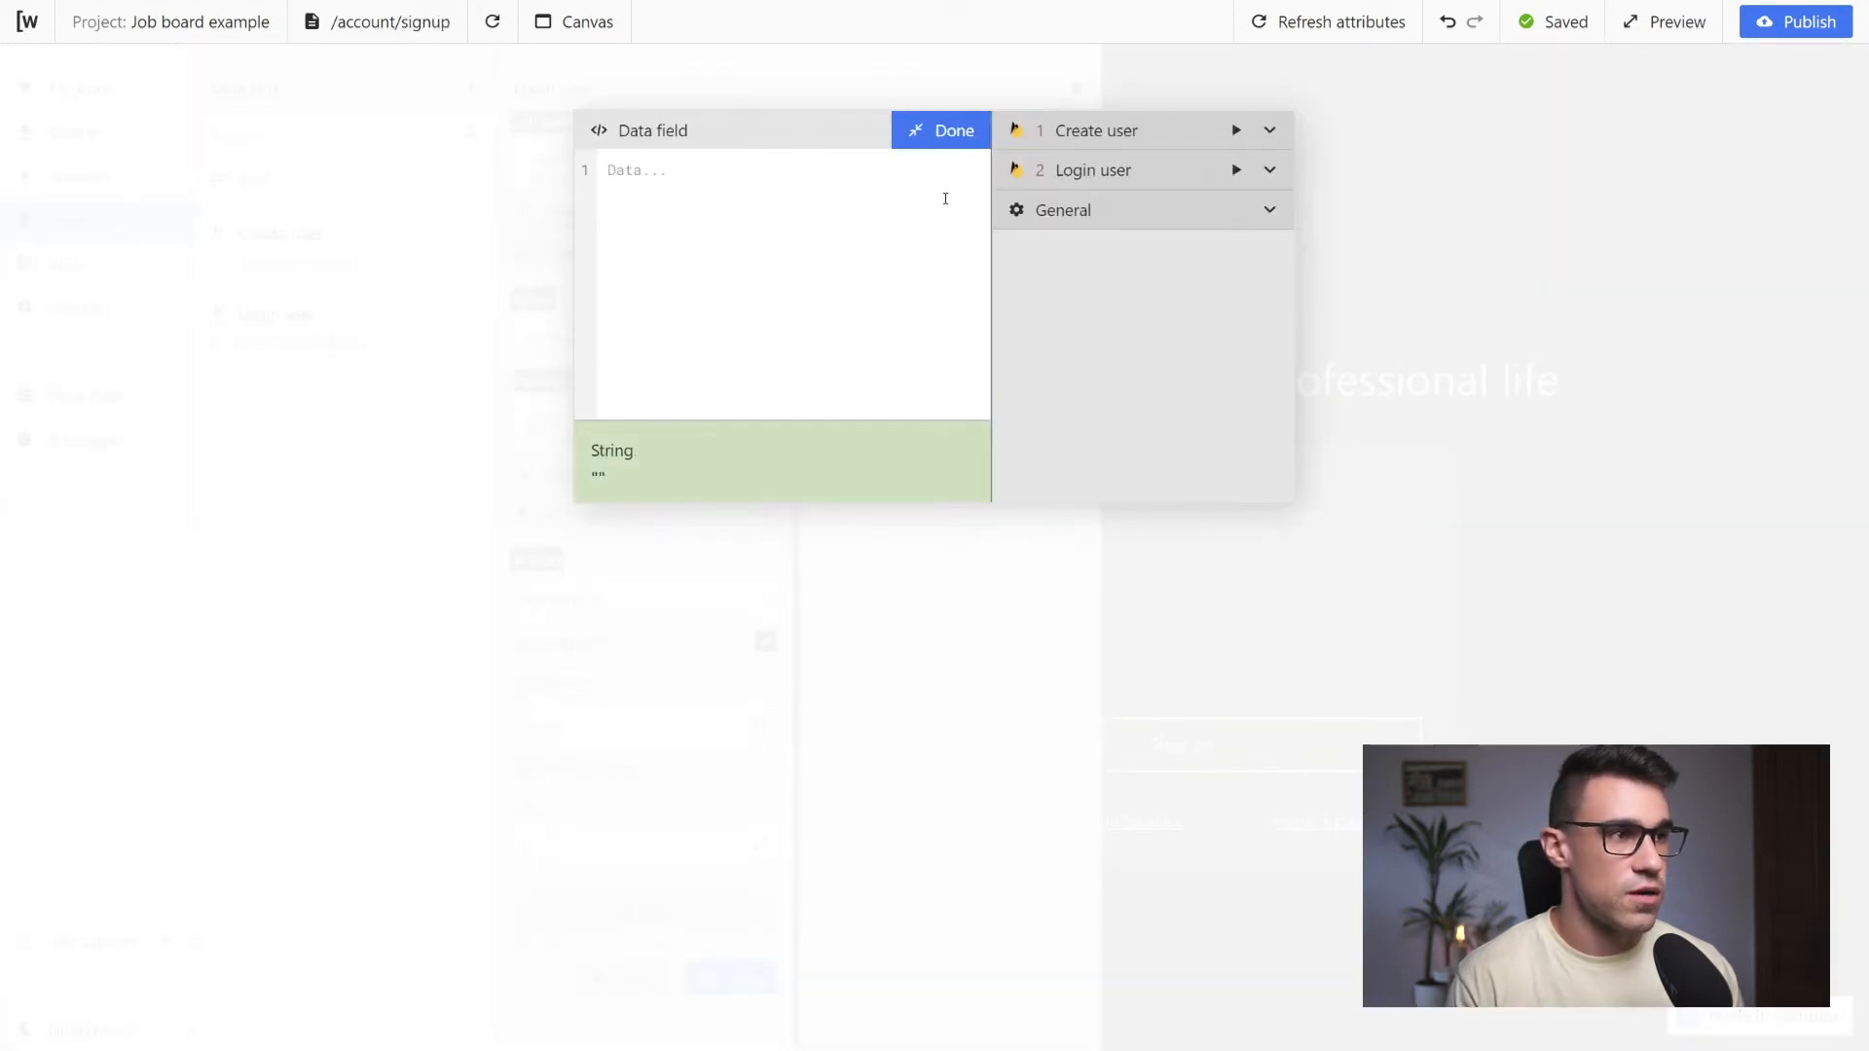
click(1270, 171)
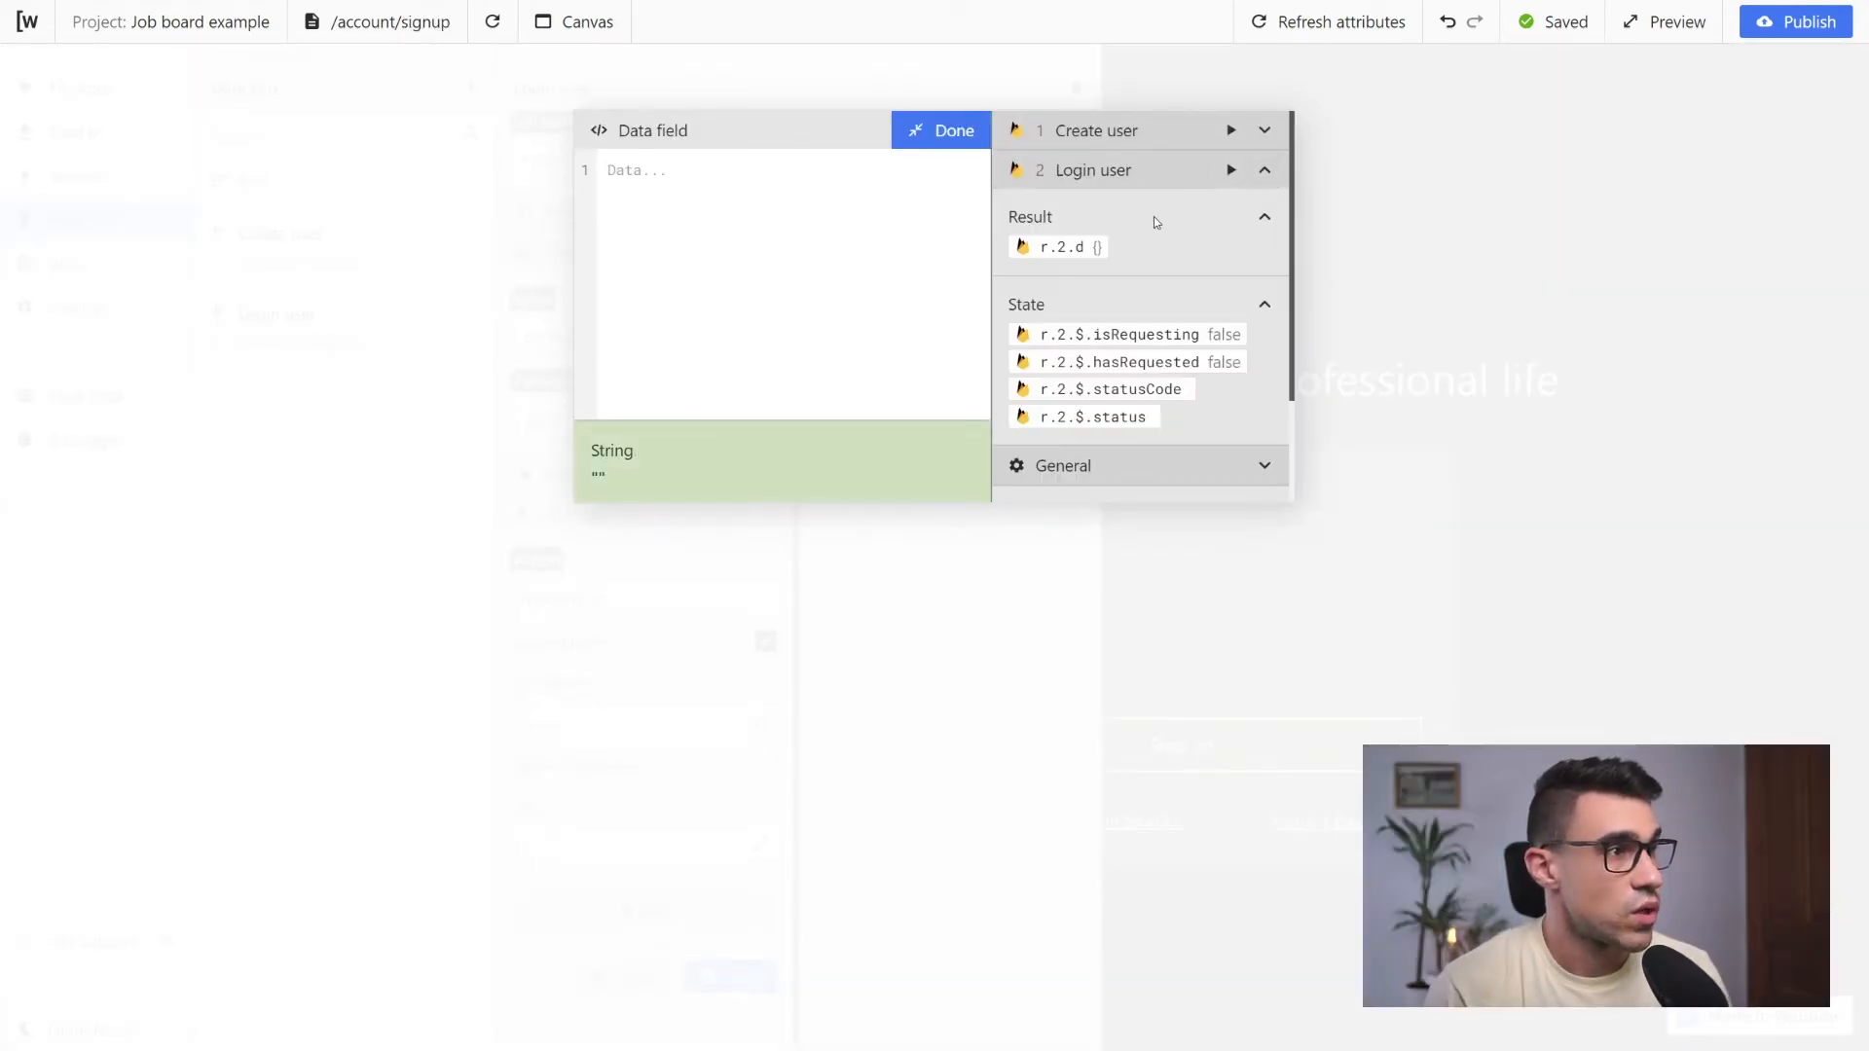
scroll(1121, 282, down, 2)
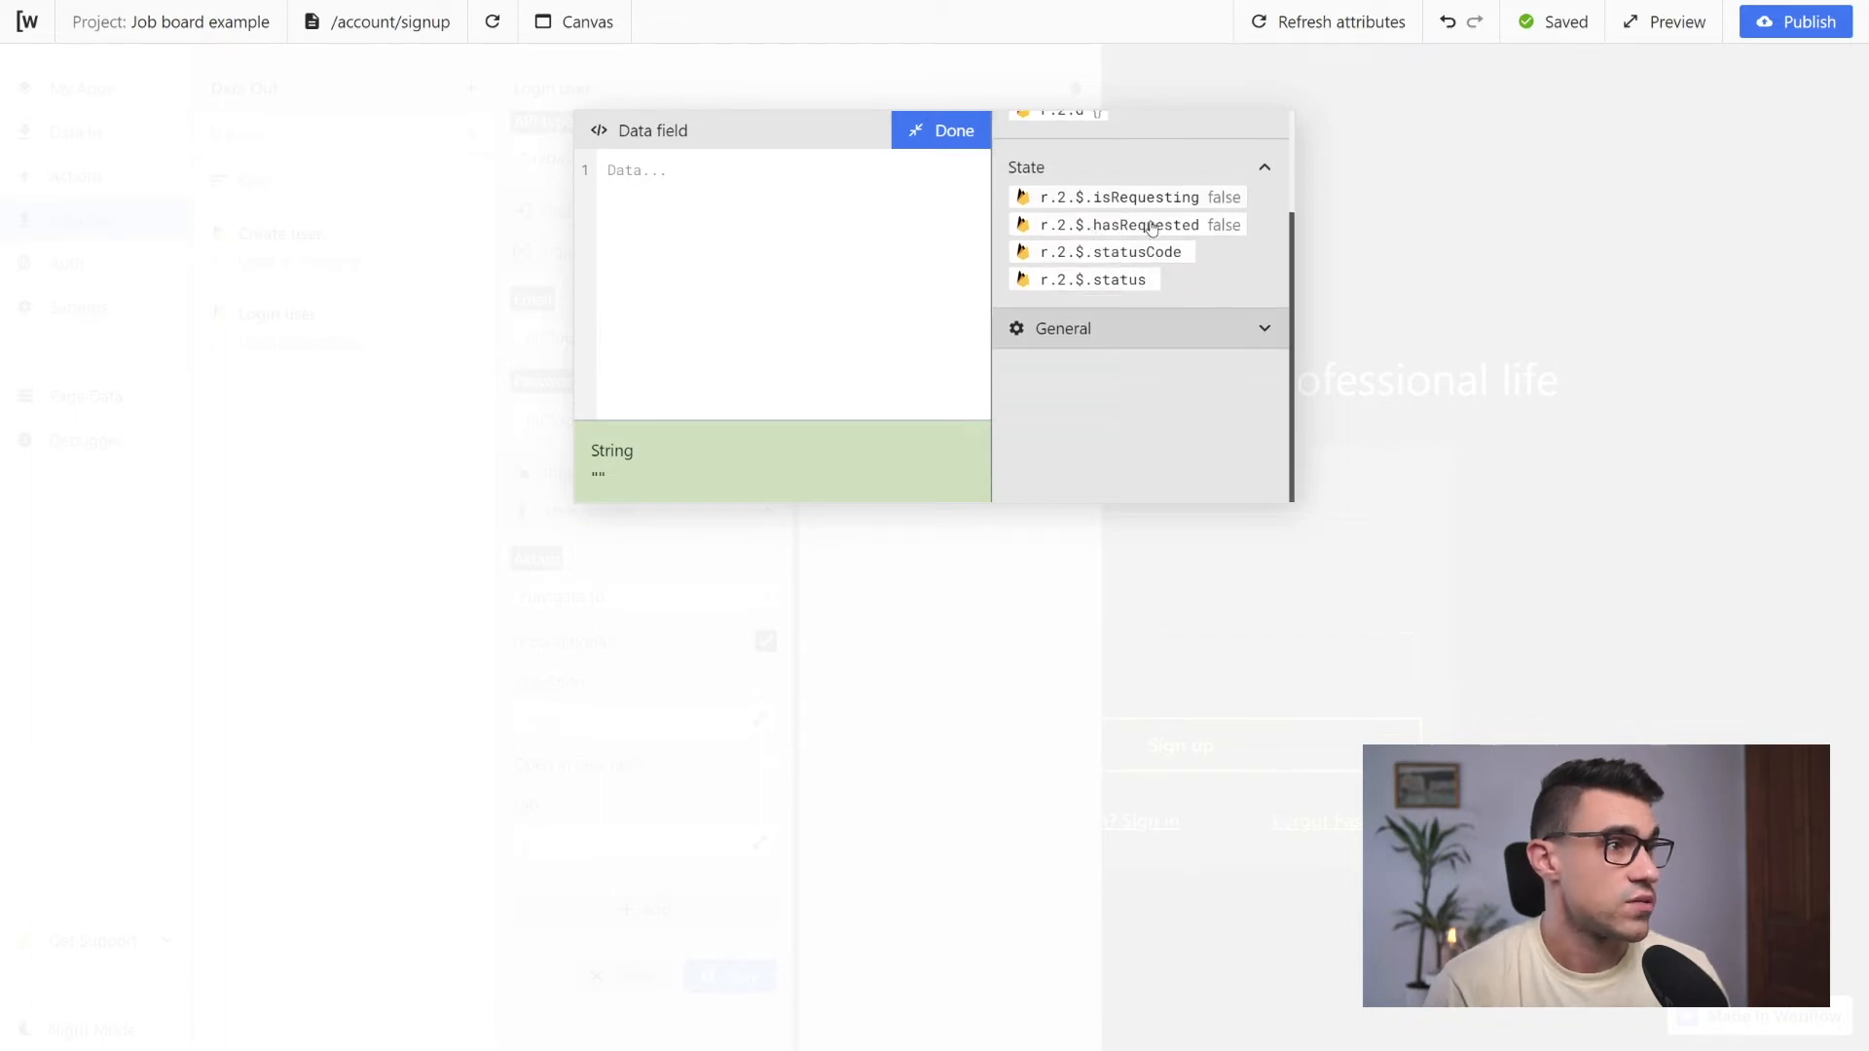
scroll(1149, 226, up, 2)
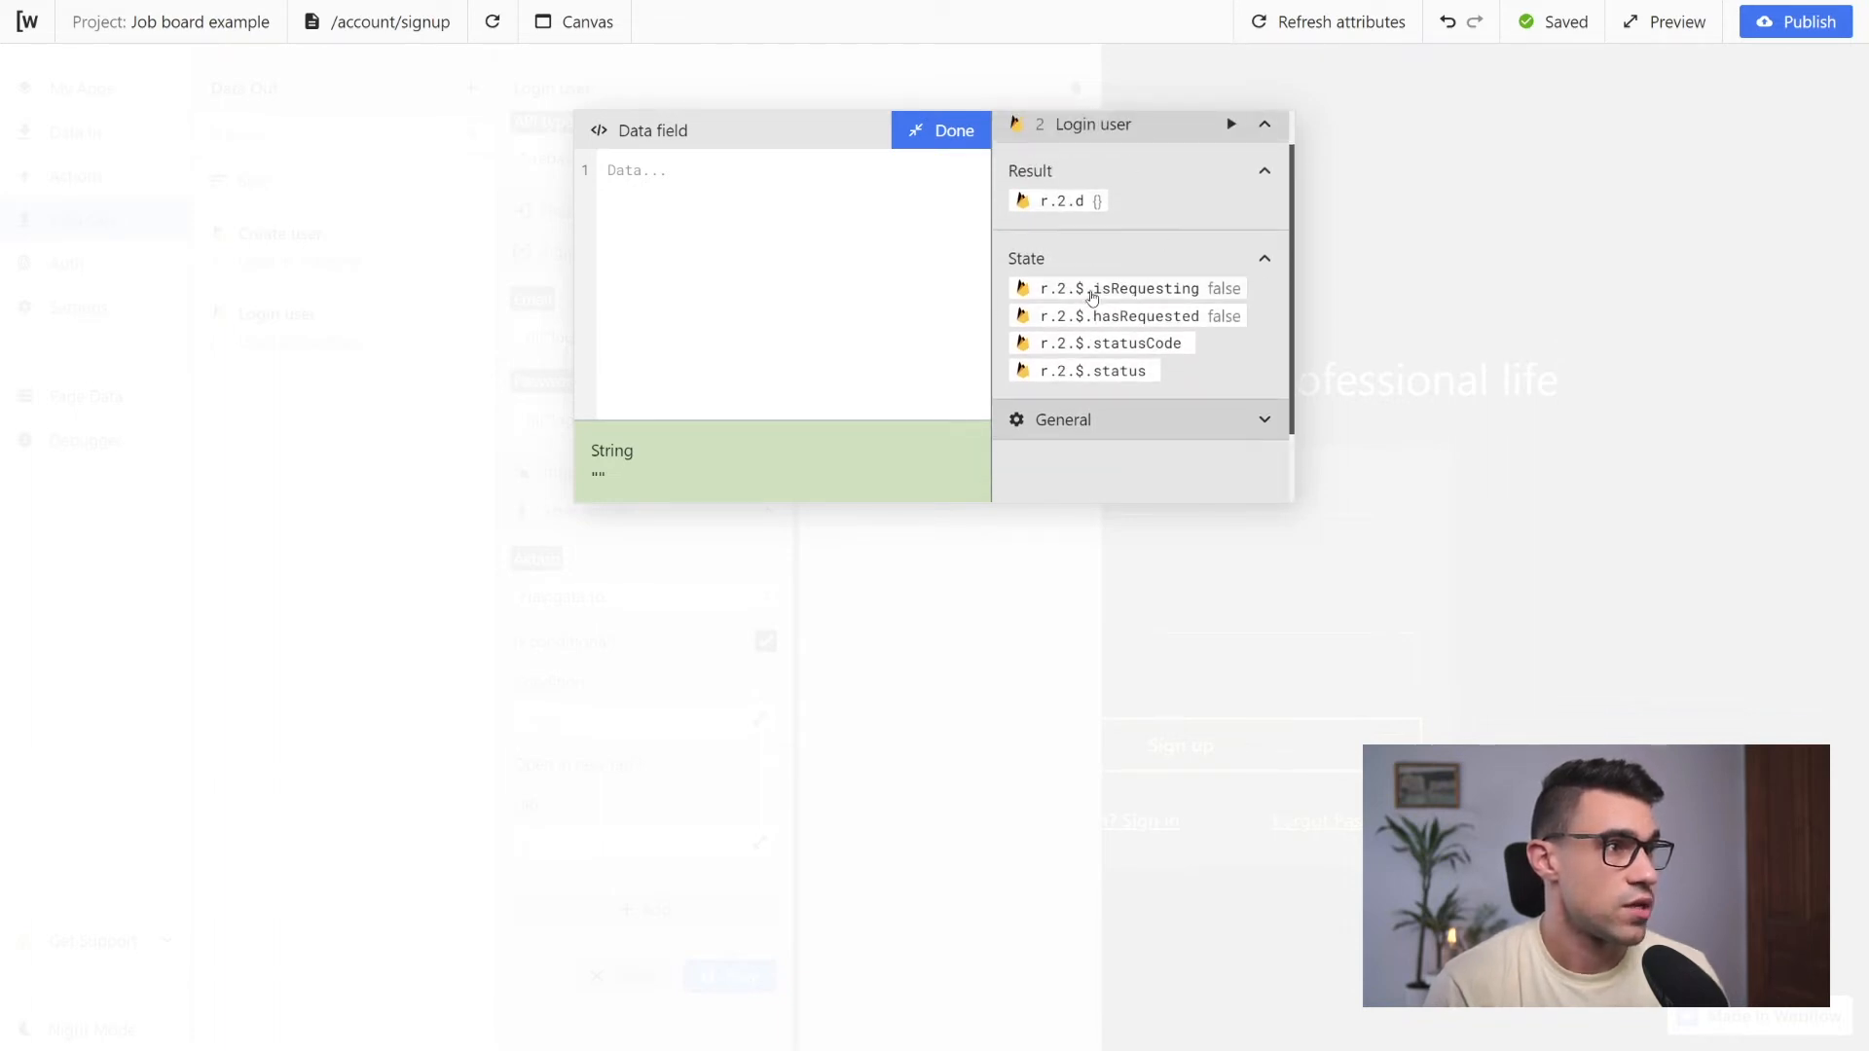
click(1098, 348)
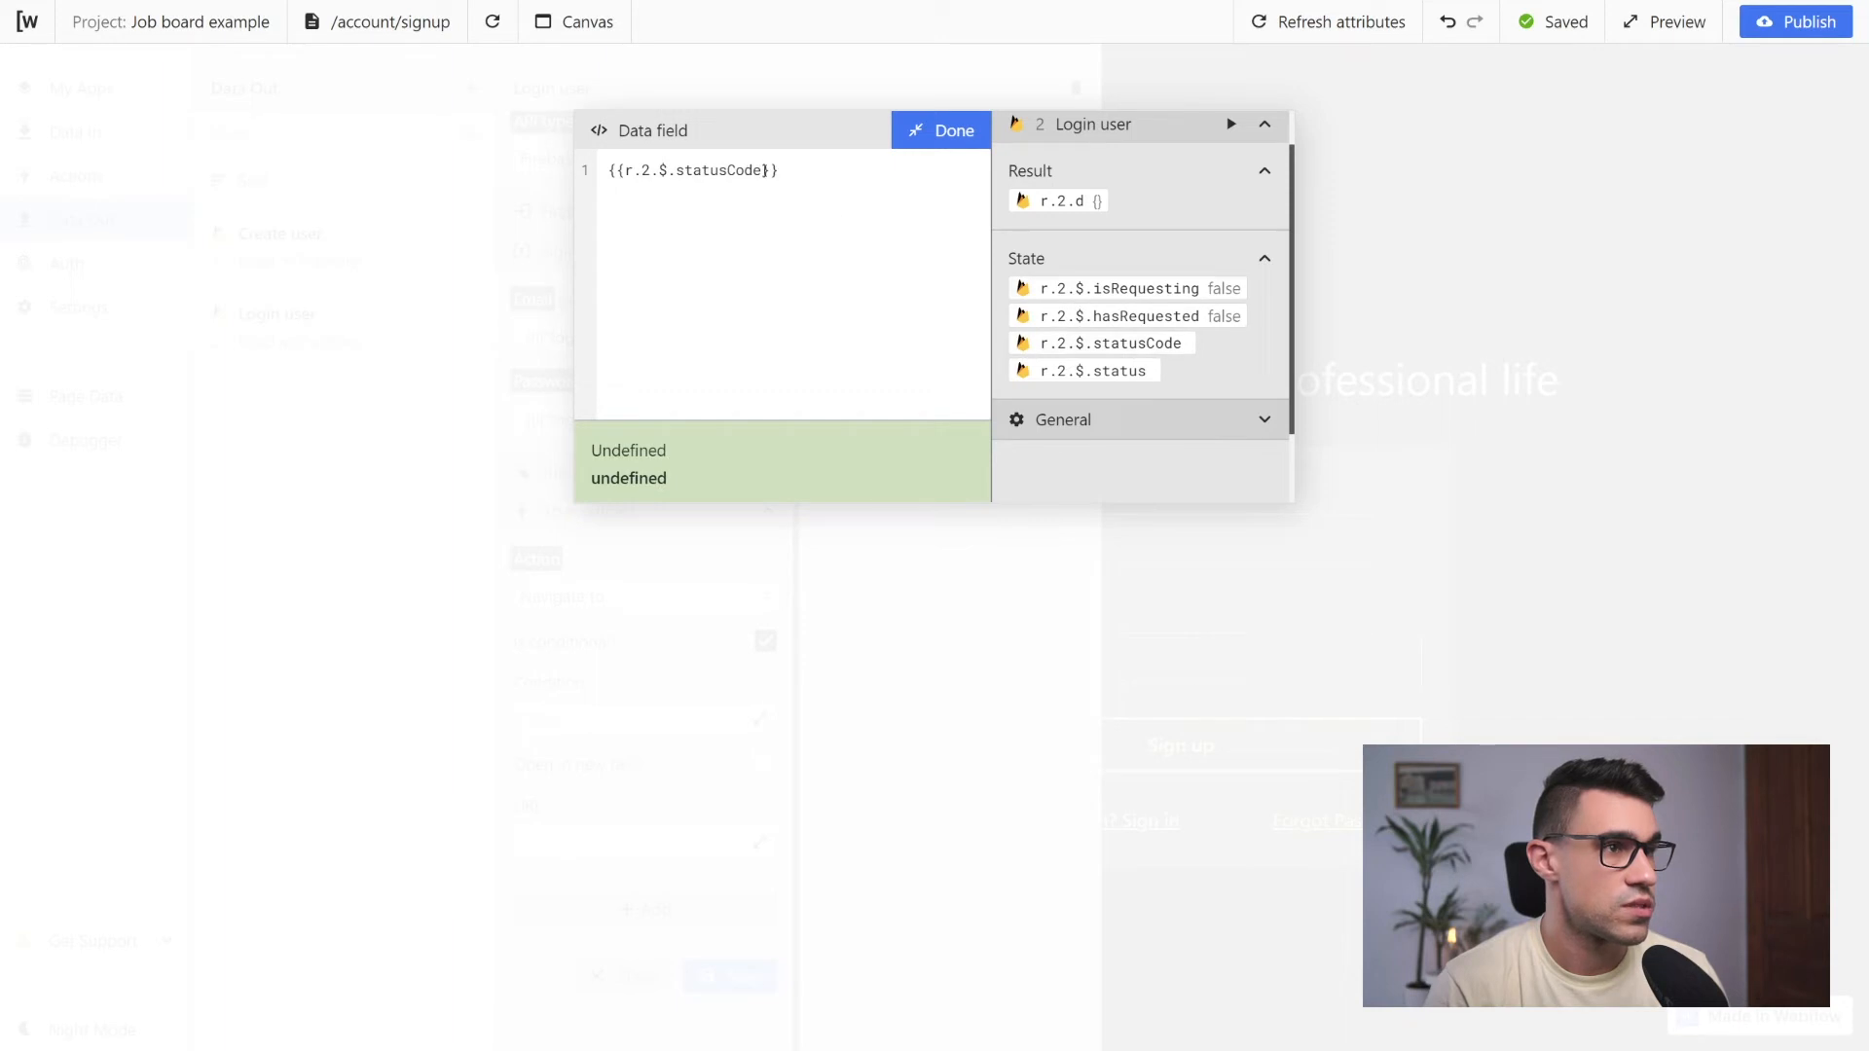
text(=== 200)
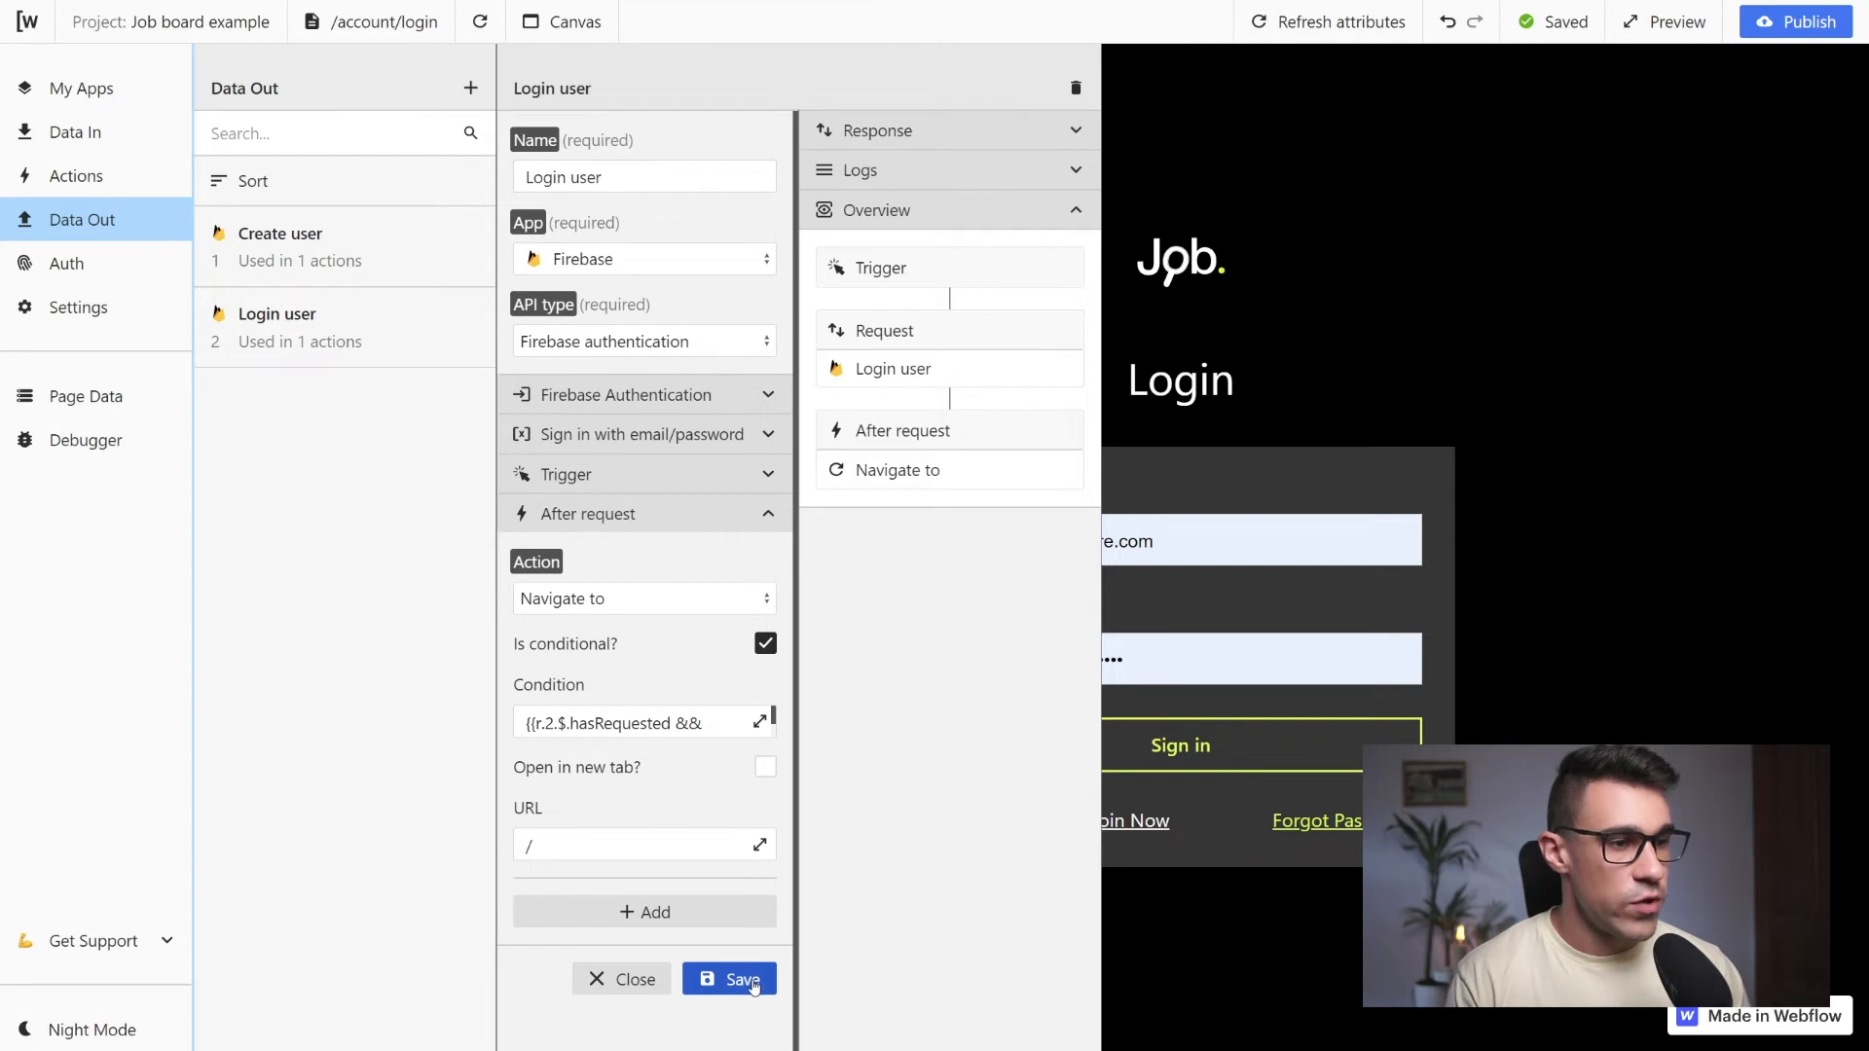
click(752, 983)
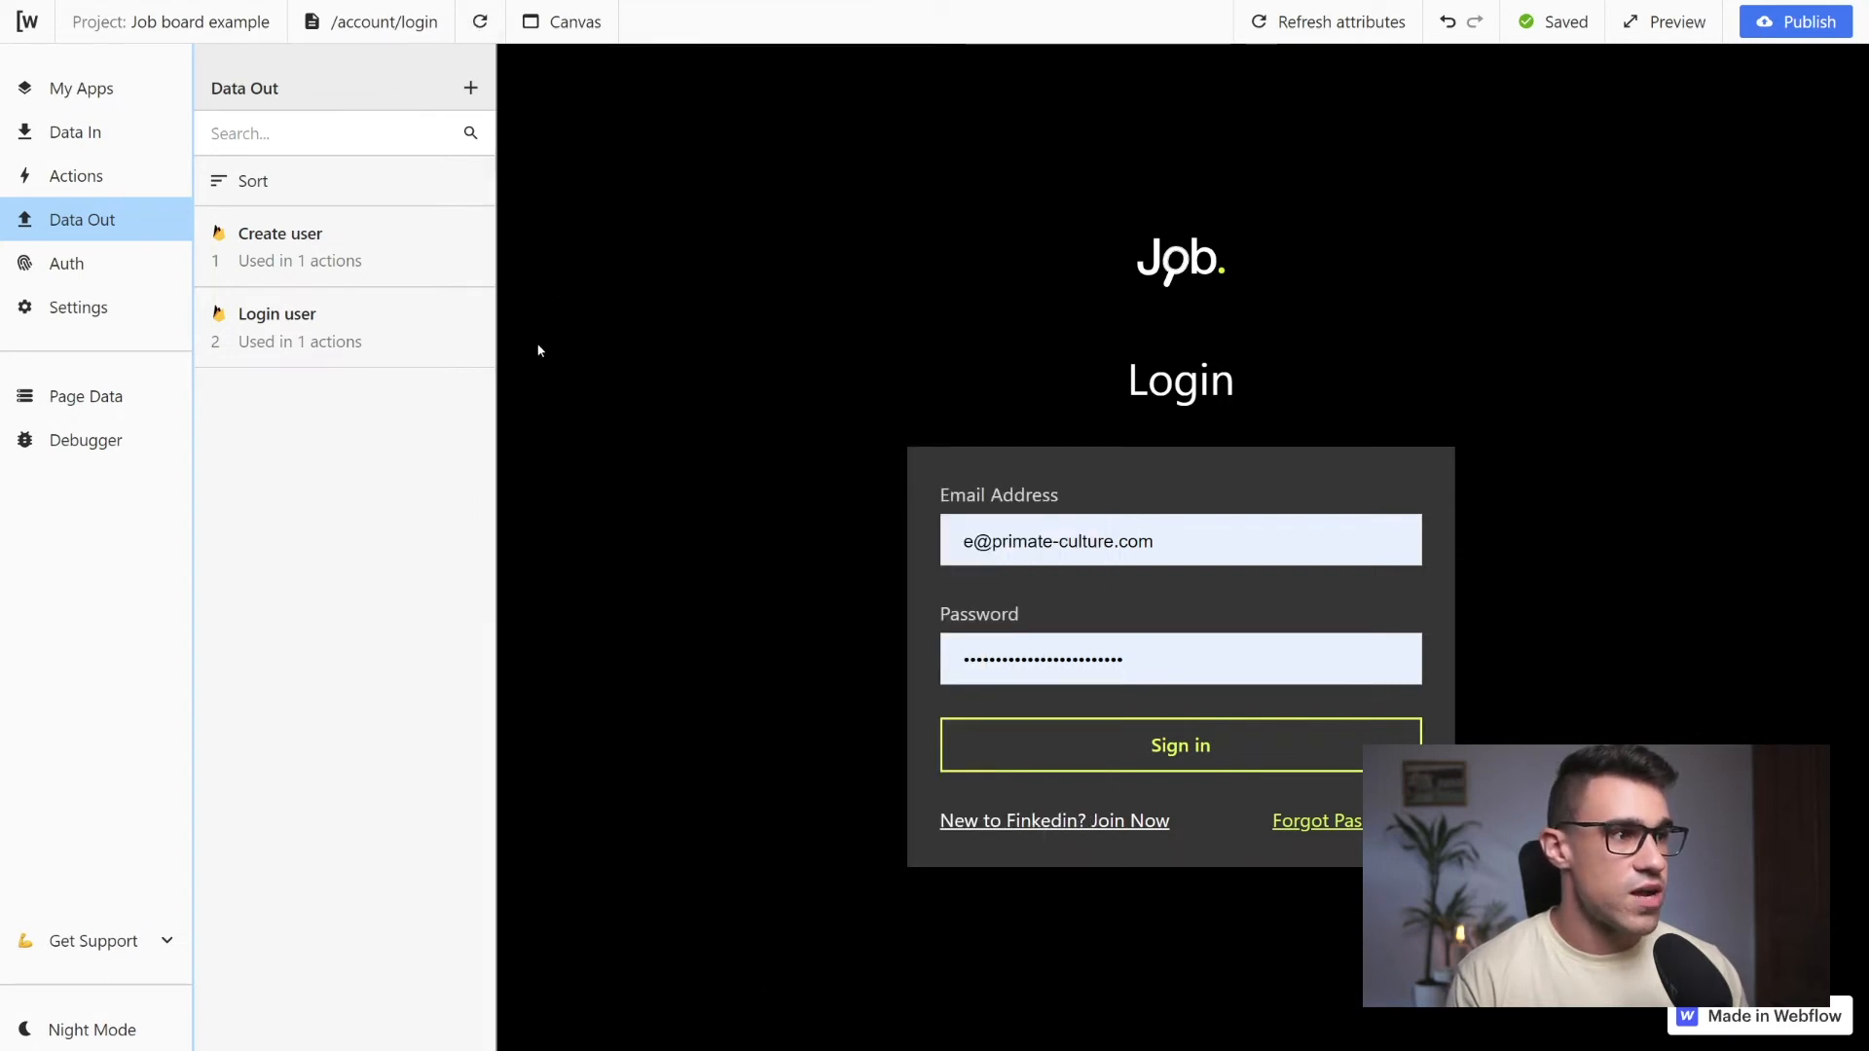
Test the login form by filling in the second saved account's email and password and signing in
triple_click(1185, 541)
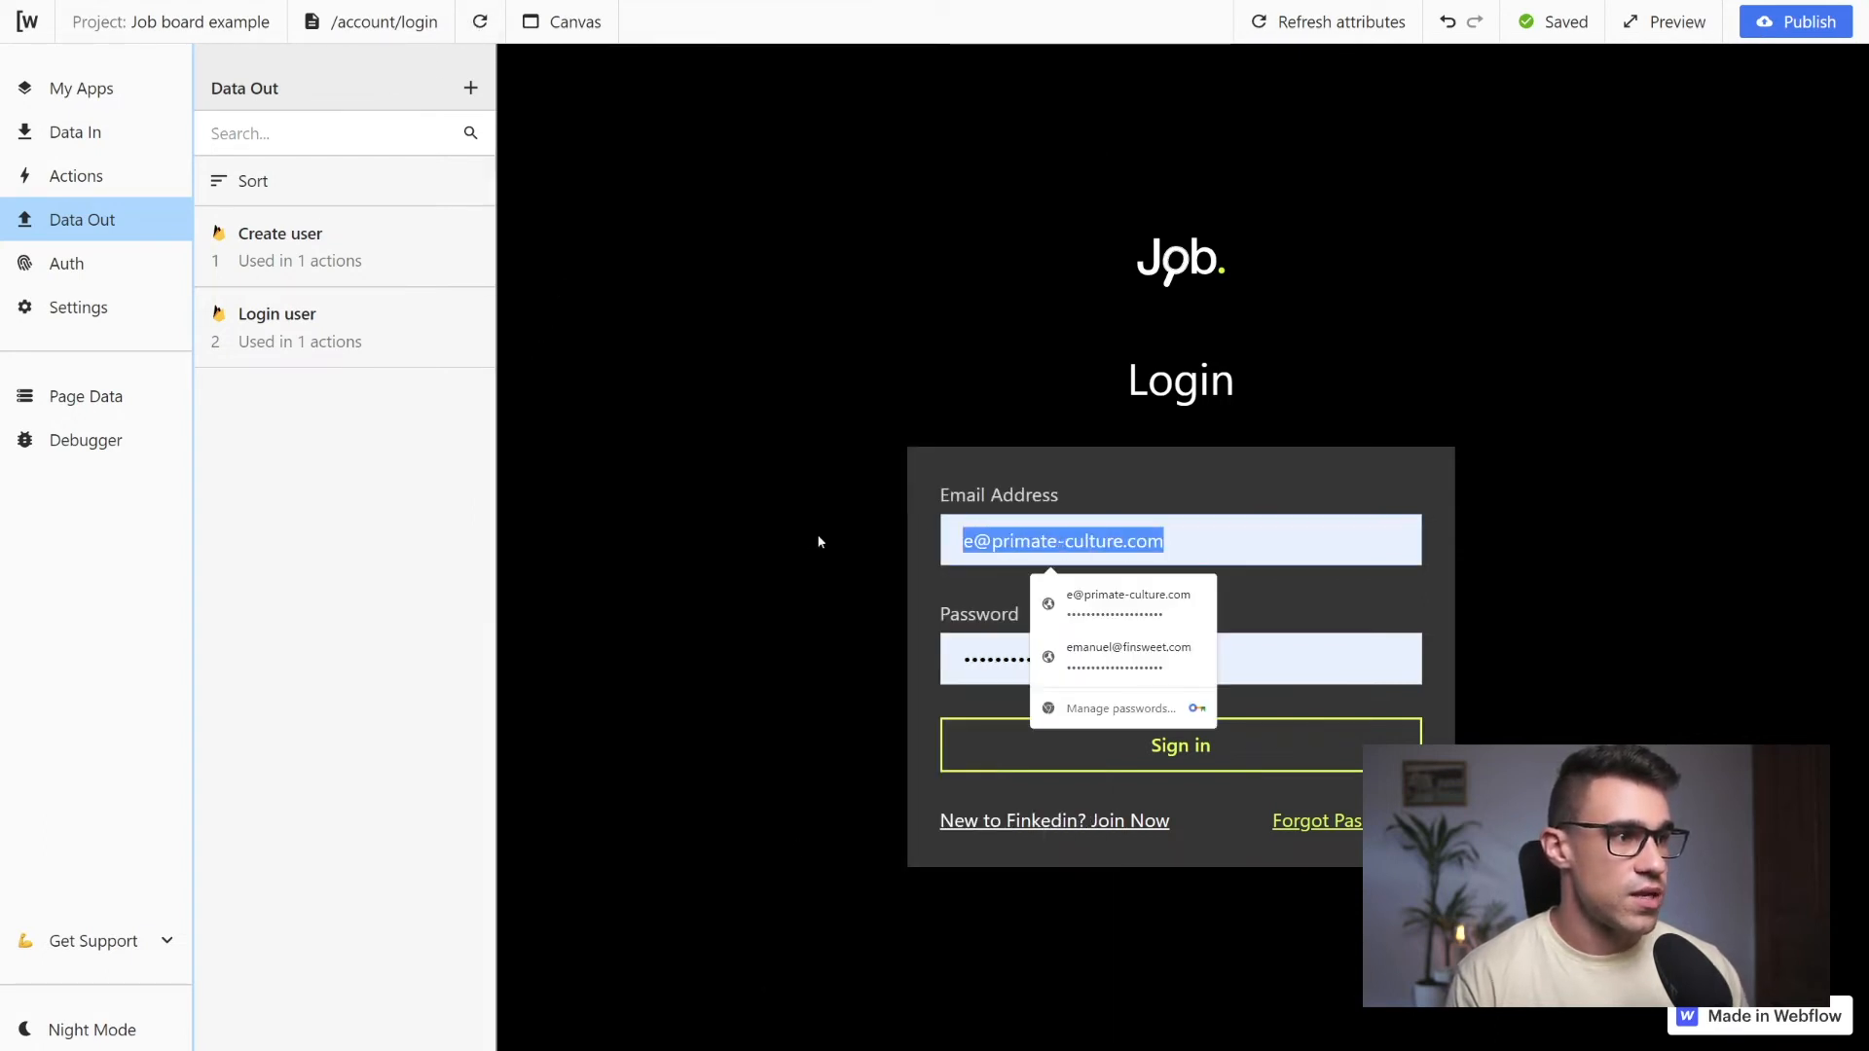
key(Down)
key(Down)
key(Return)
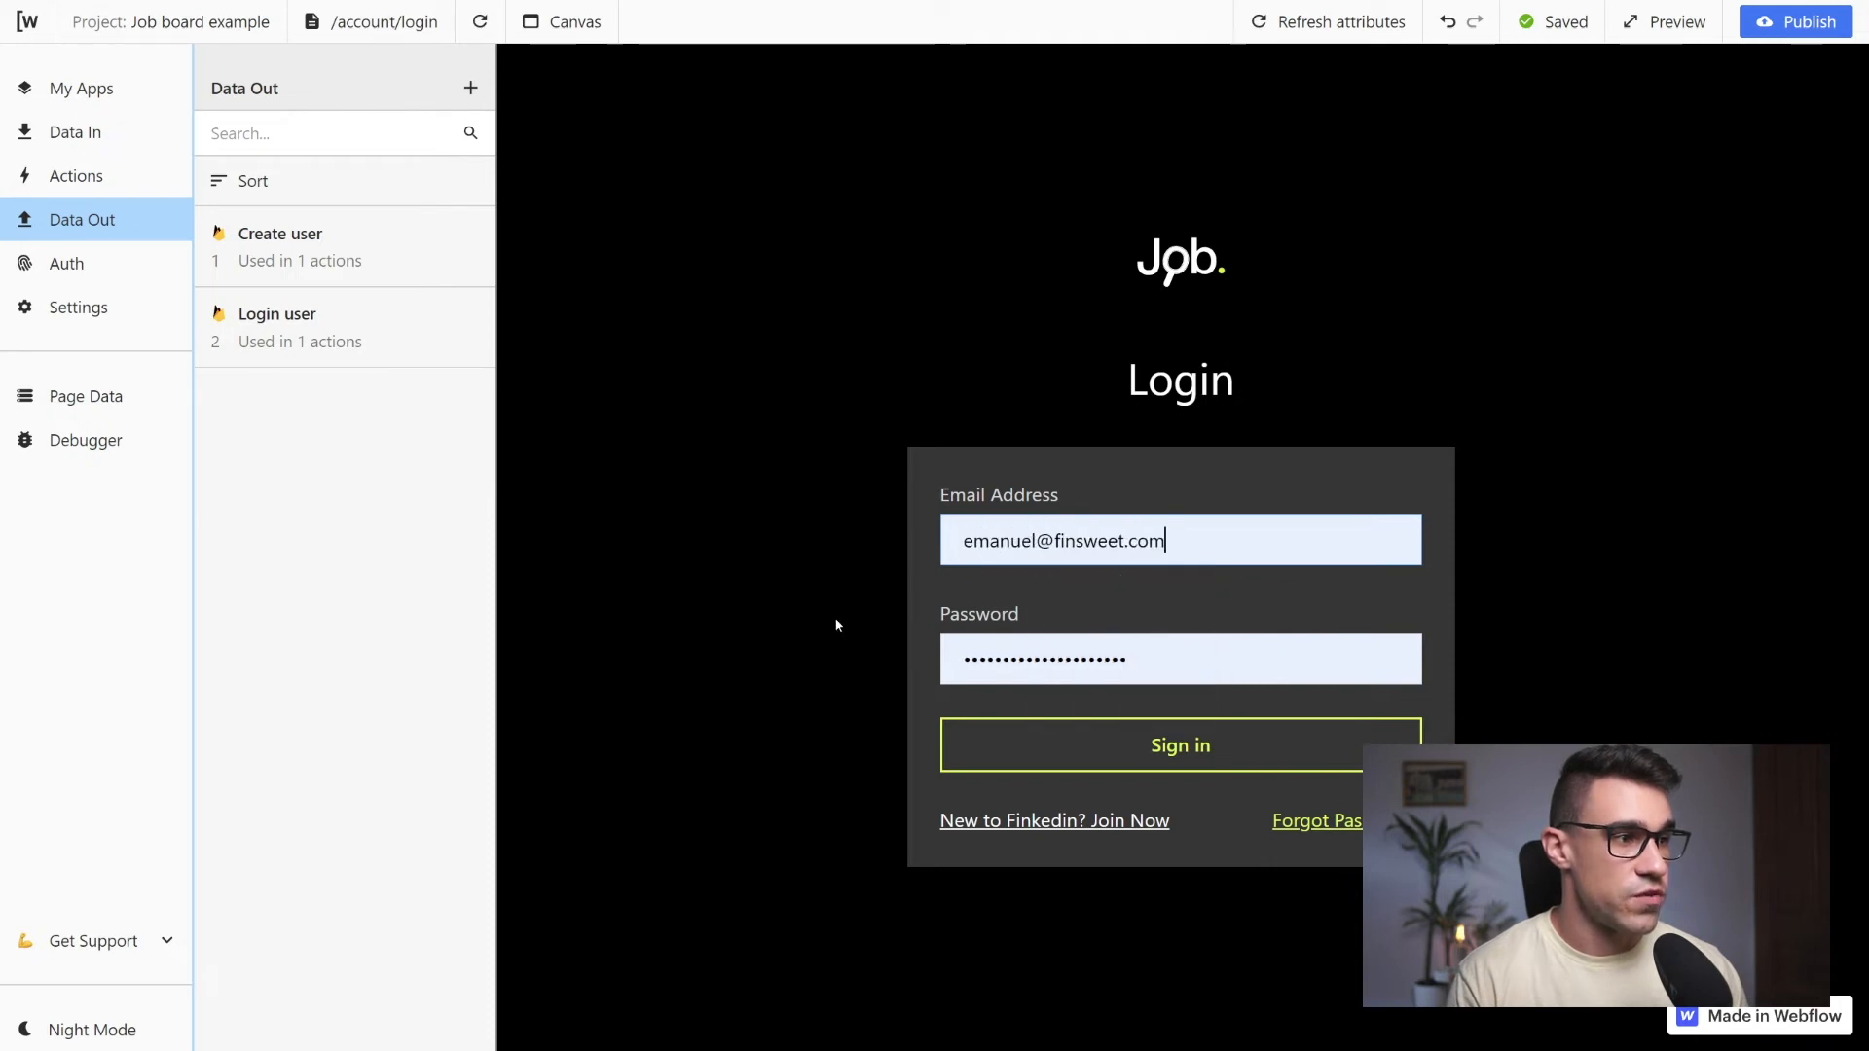
click(1079, 748)
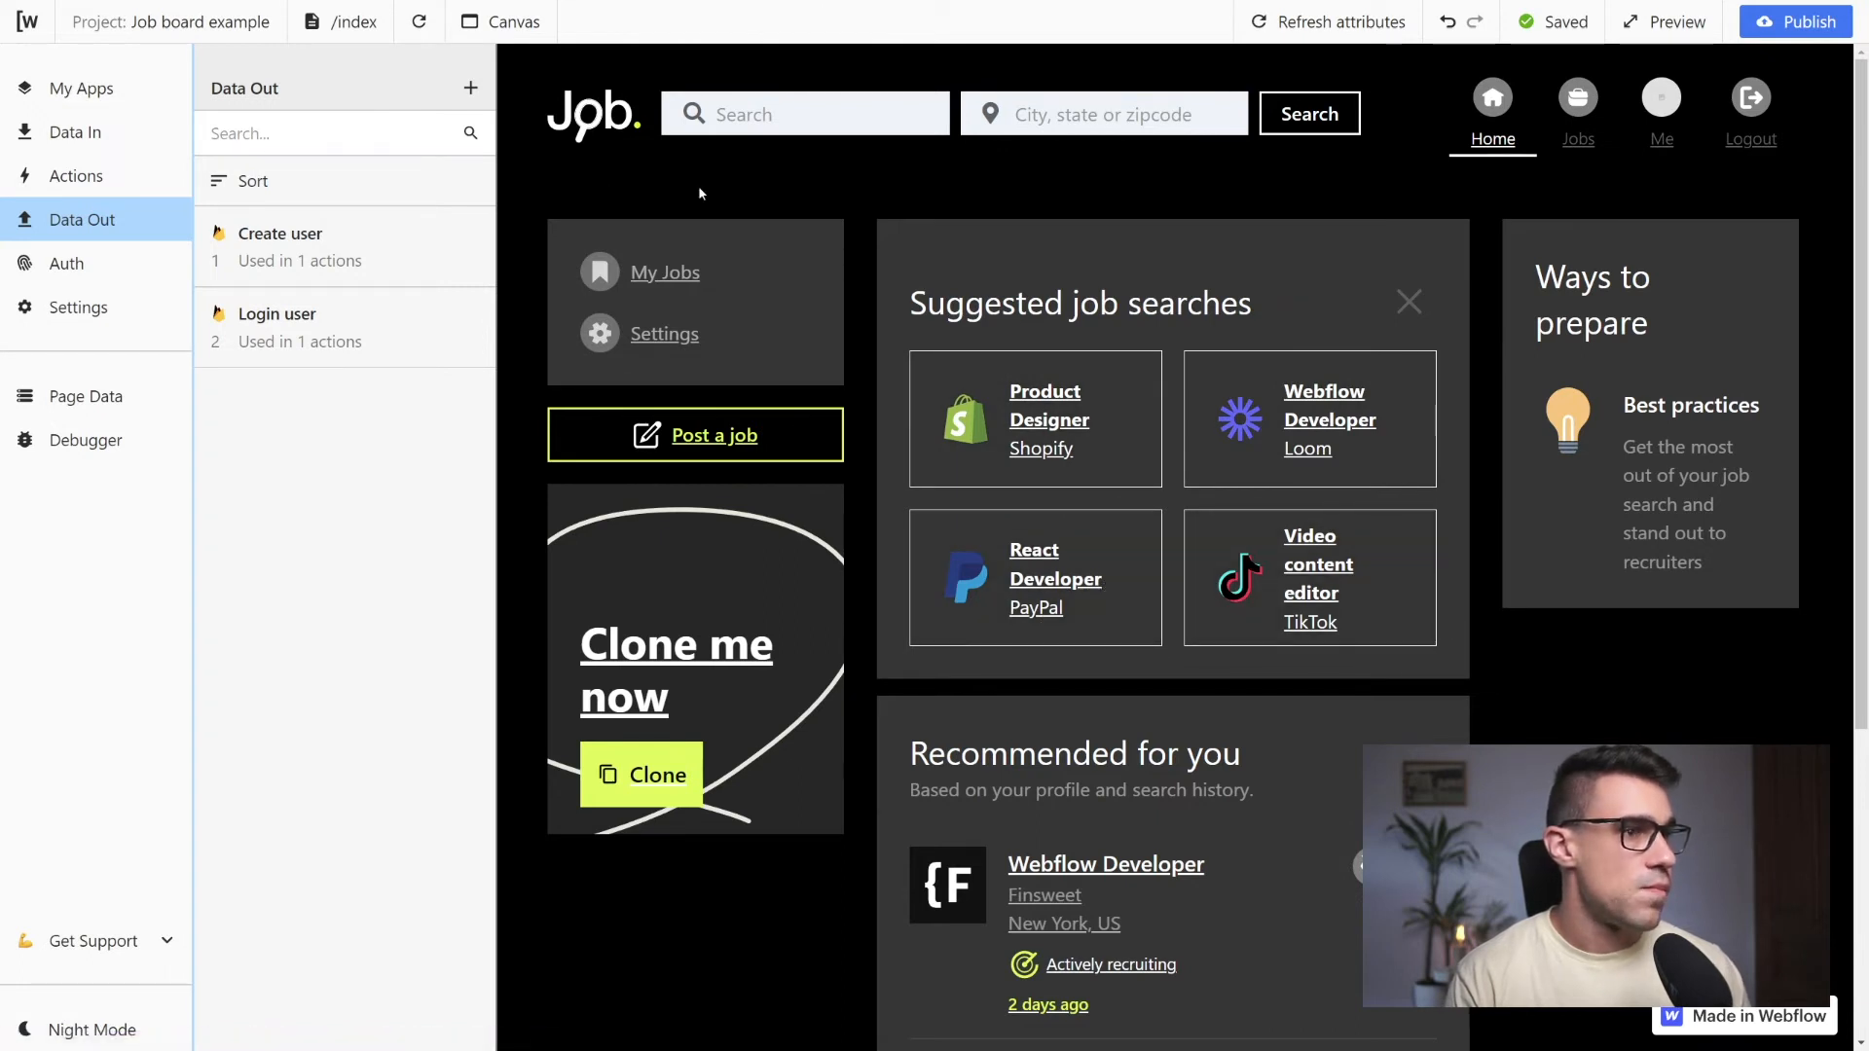
Add the Firebase Load user request from the authentication options and run it to fetch its response
click(92, 273)
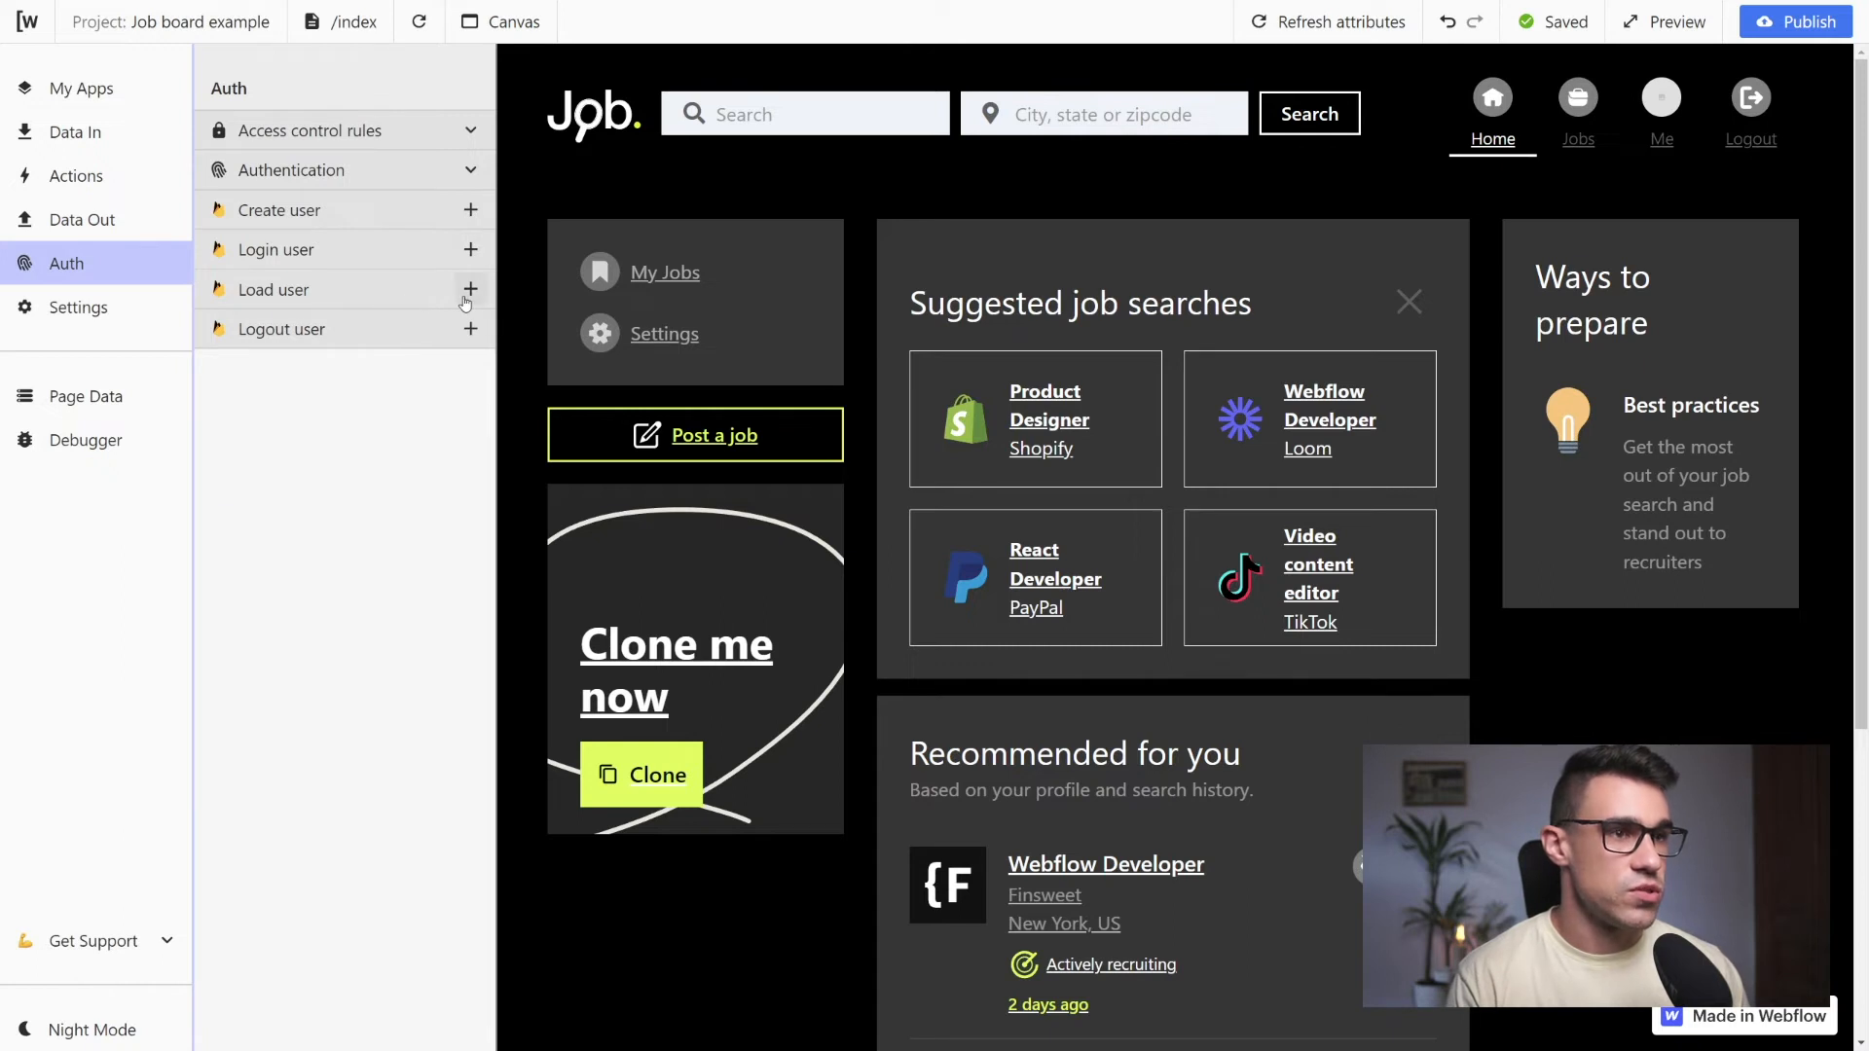
click(470, 290)
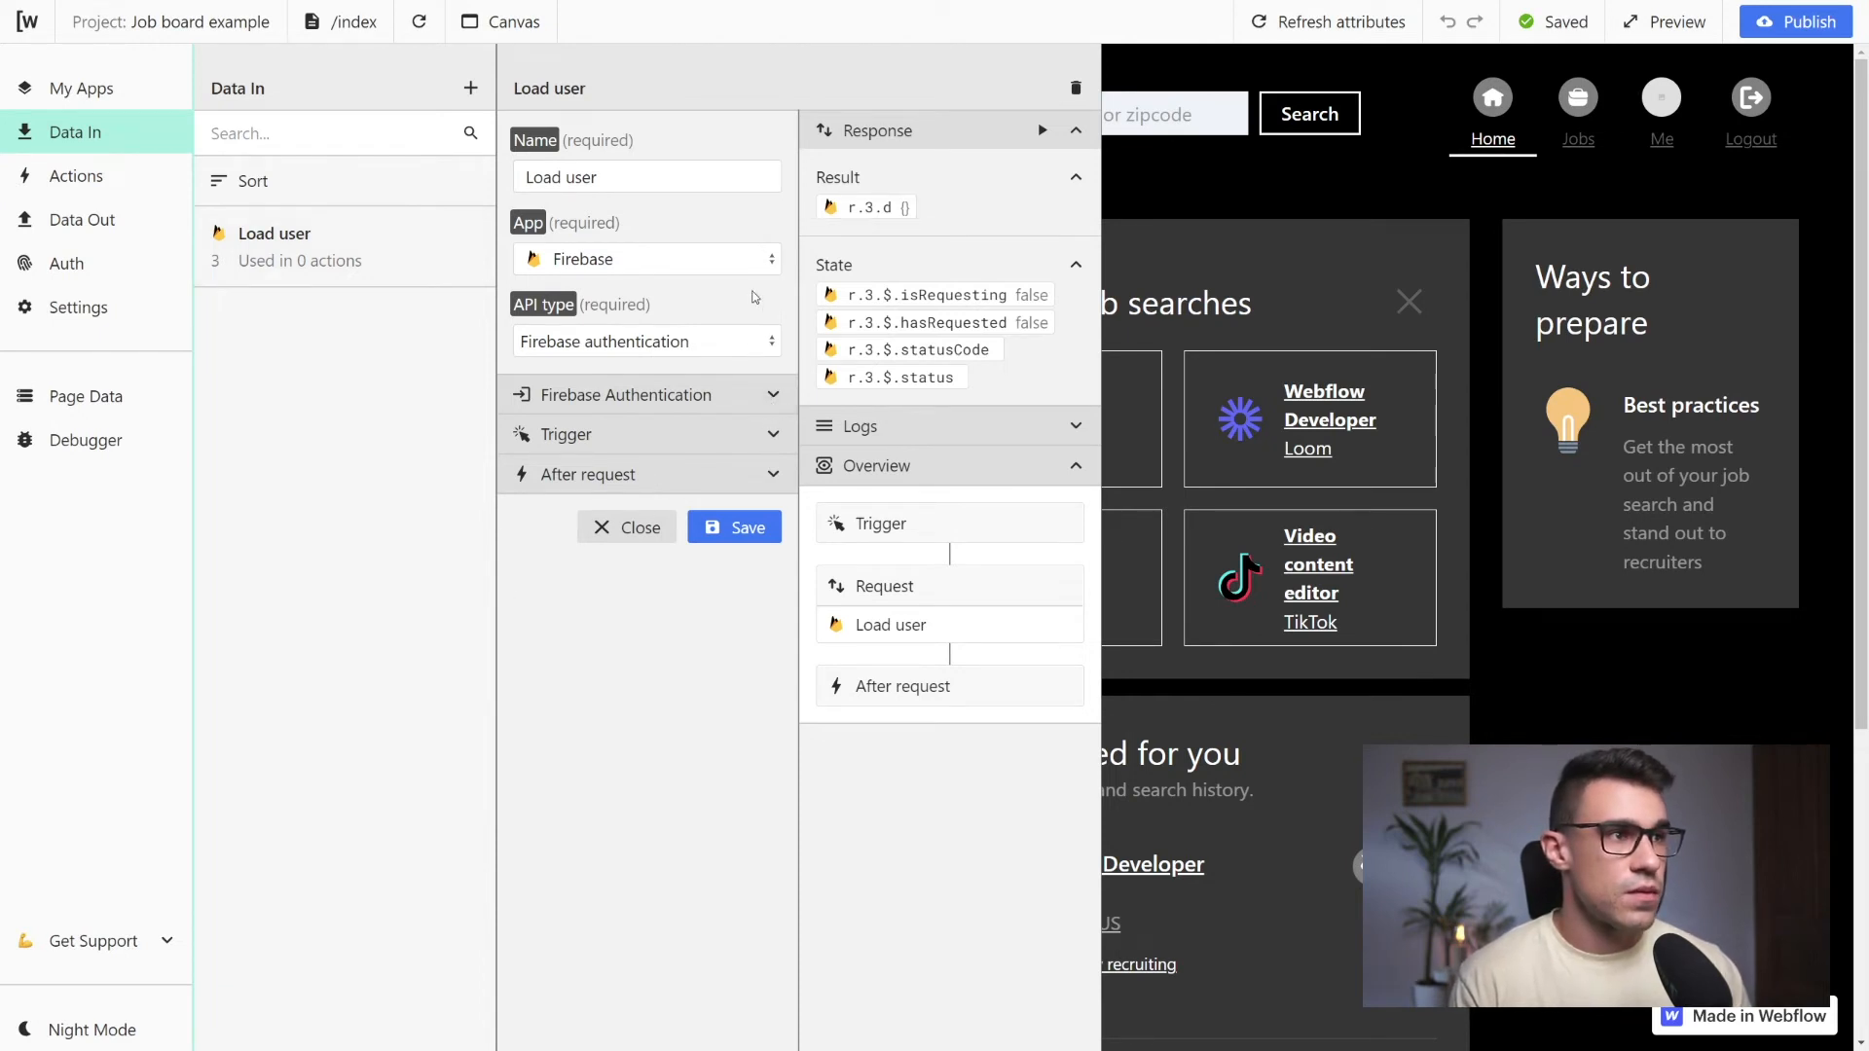
click(1039, 132)
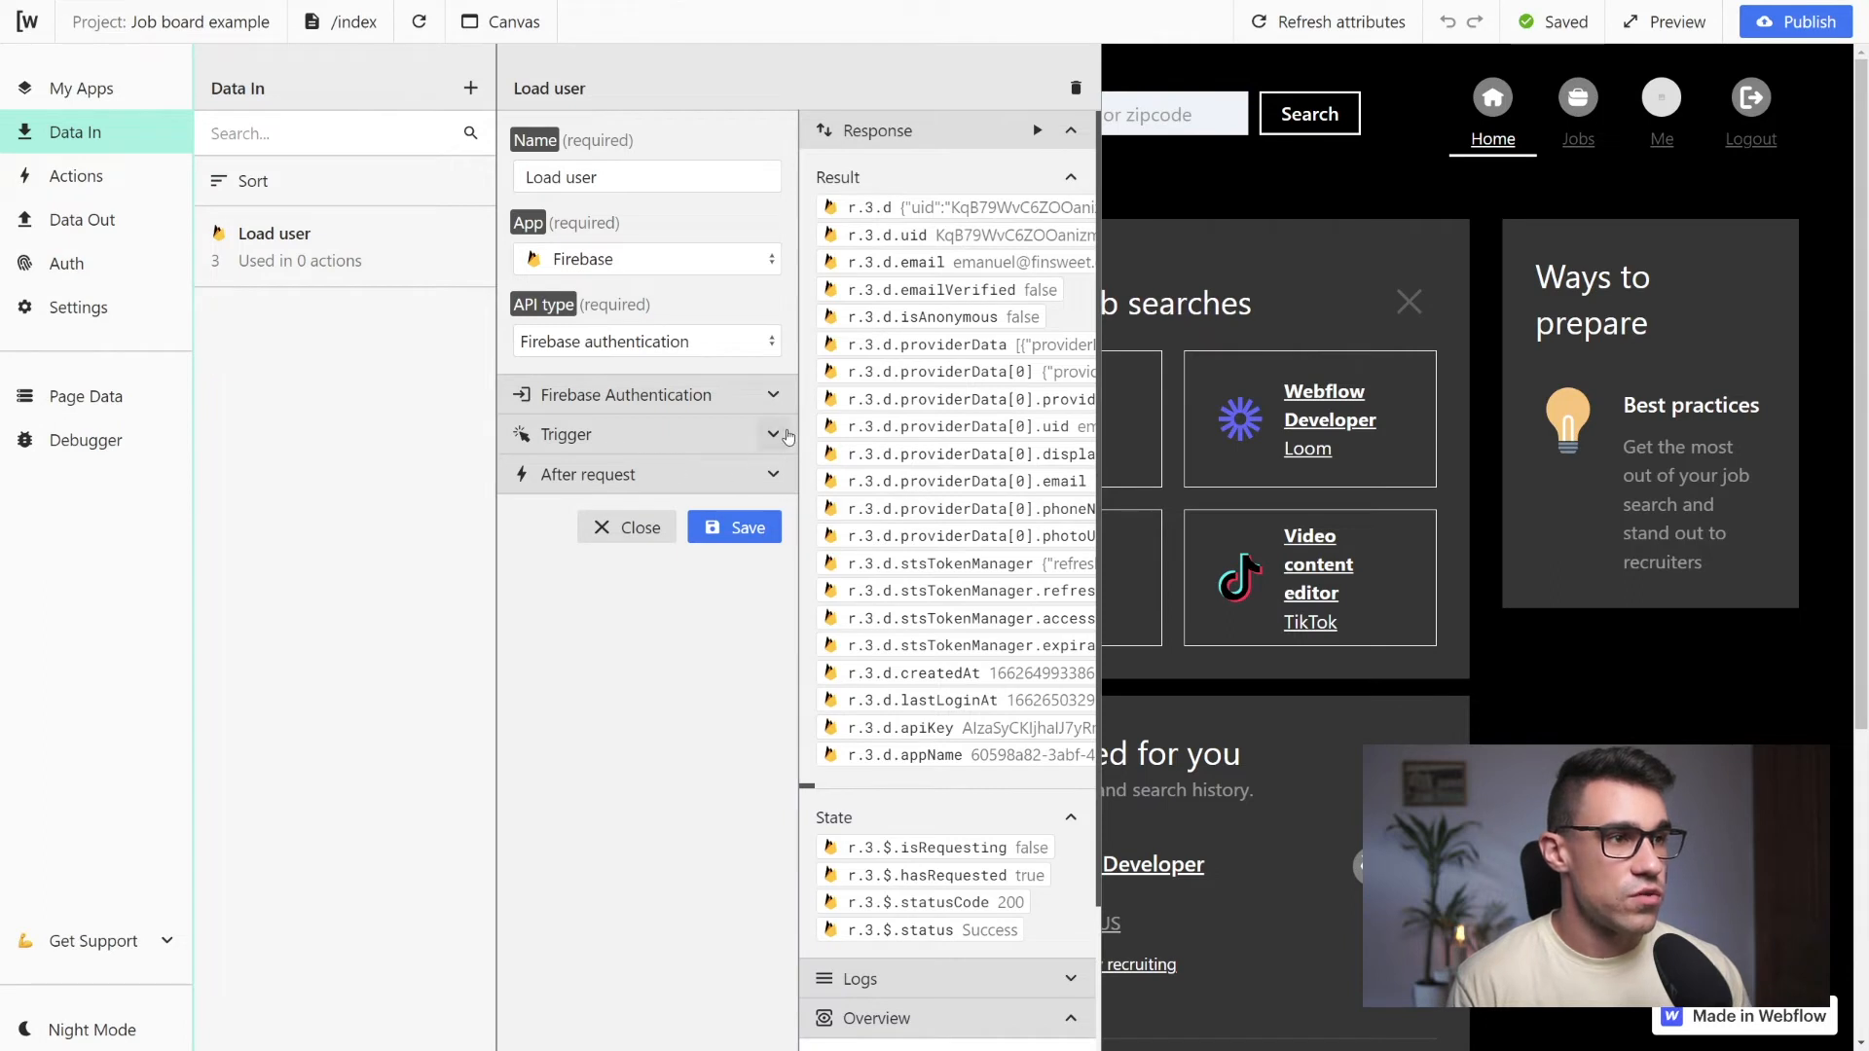
Set the Load user request to trigger on page load for the logout attribute, and save it
click(774, 434)
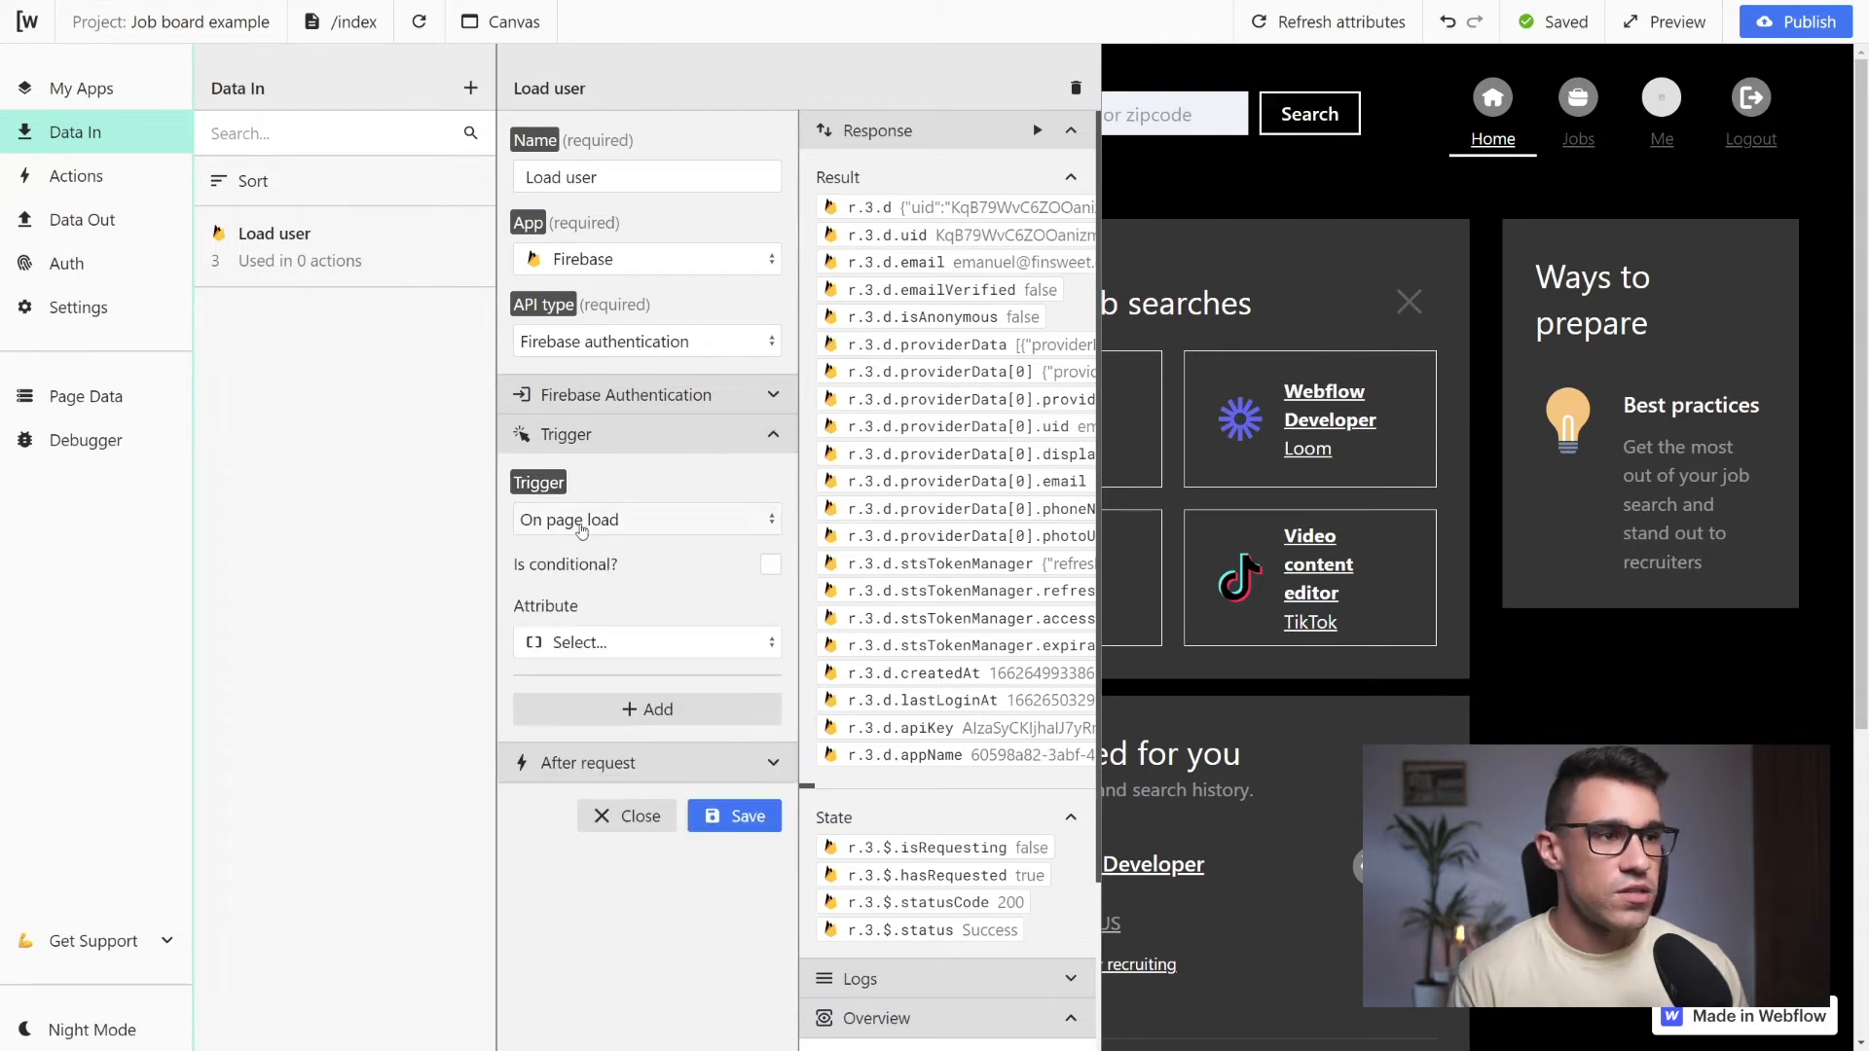
click(575, 526)
click(620, 559)
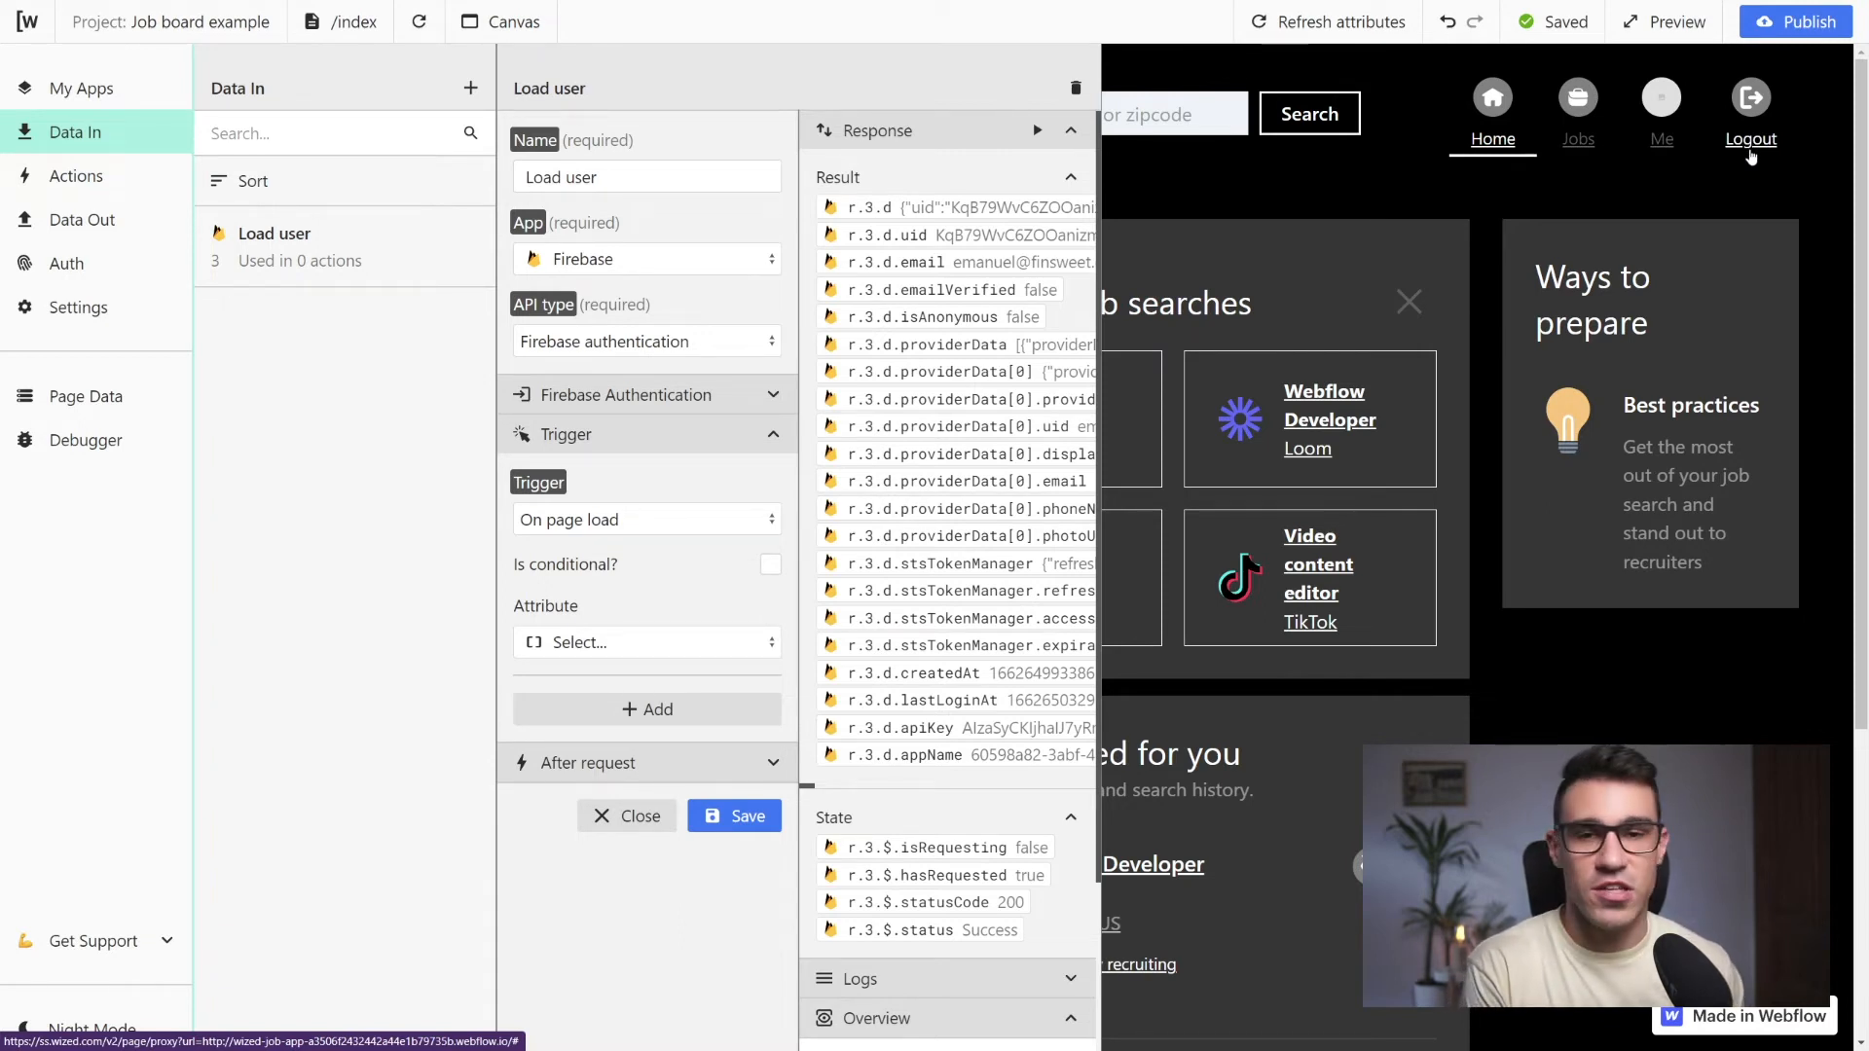
click(742, 651)
scroll(623, 779, down, 3)
scroll(614, 798, up, 4)
click(605, 816)
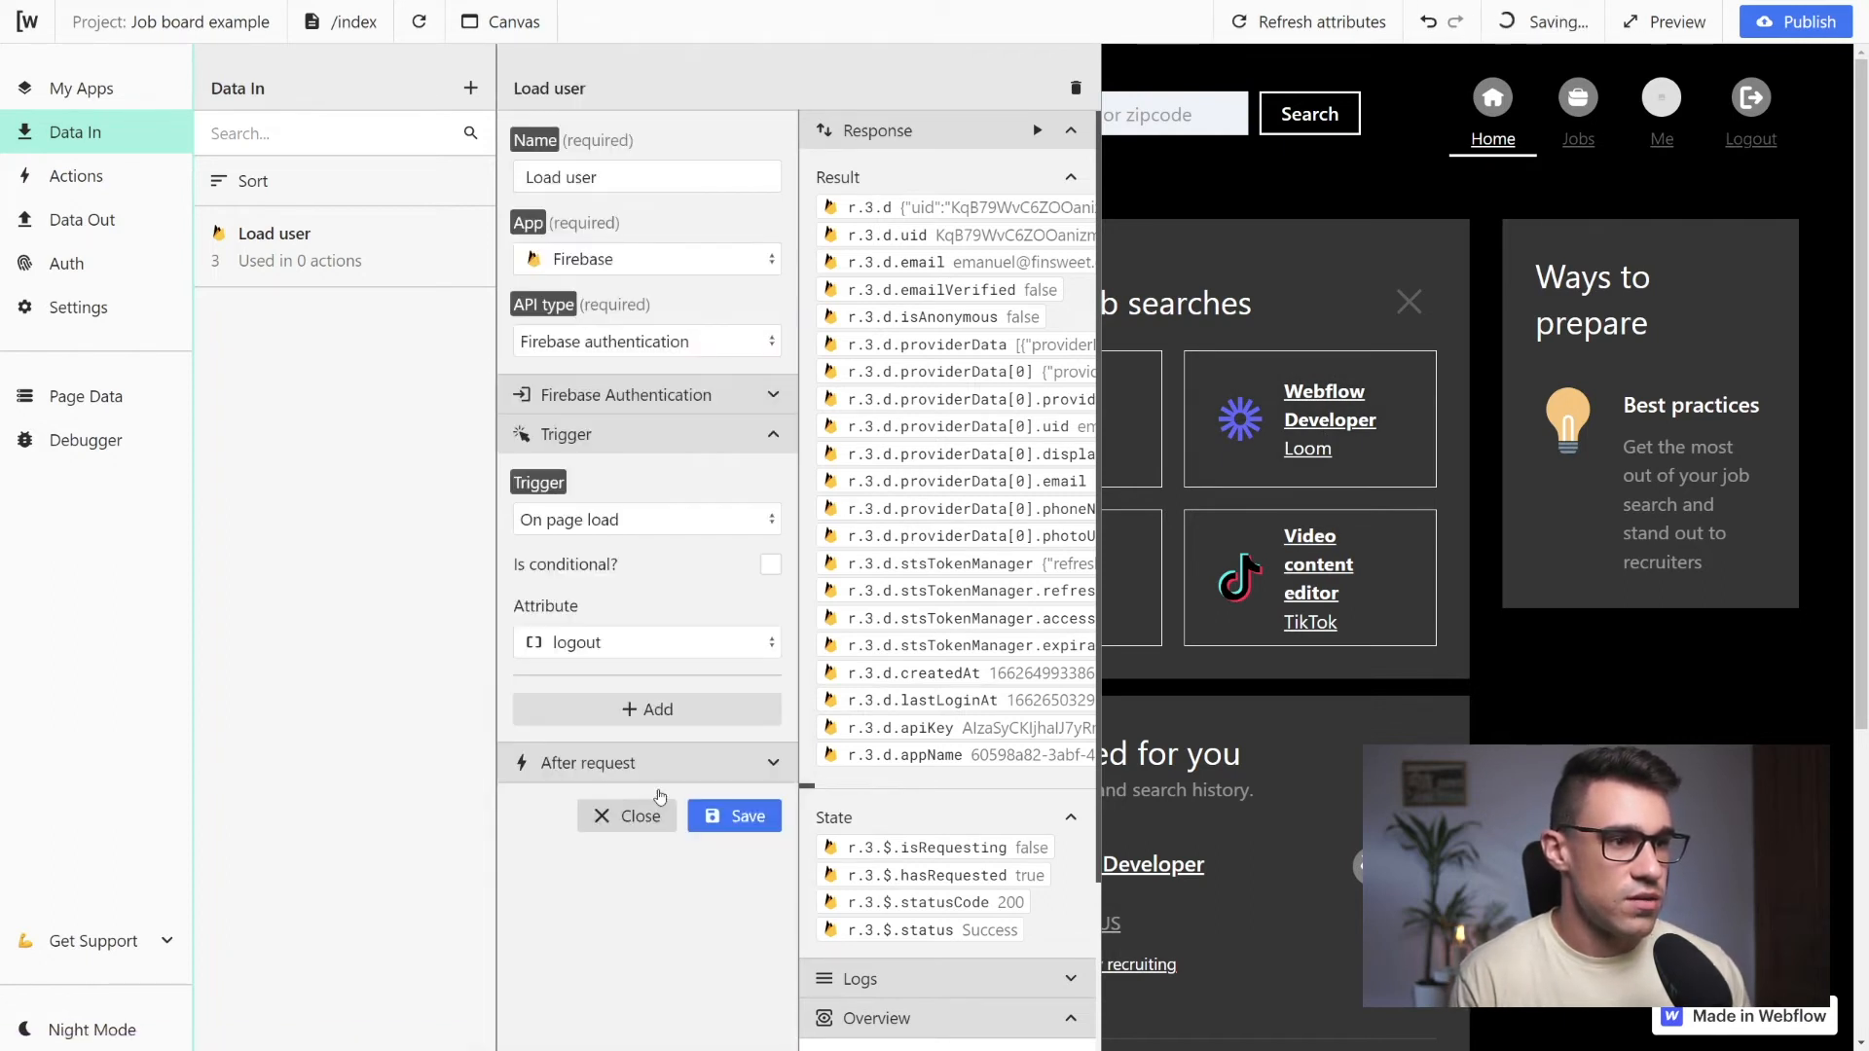
click(740, 818)
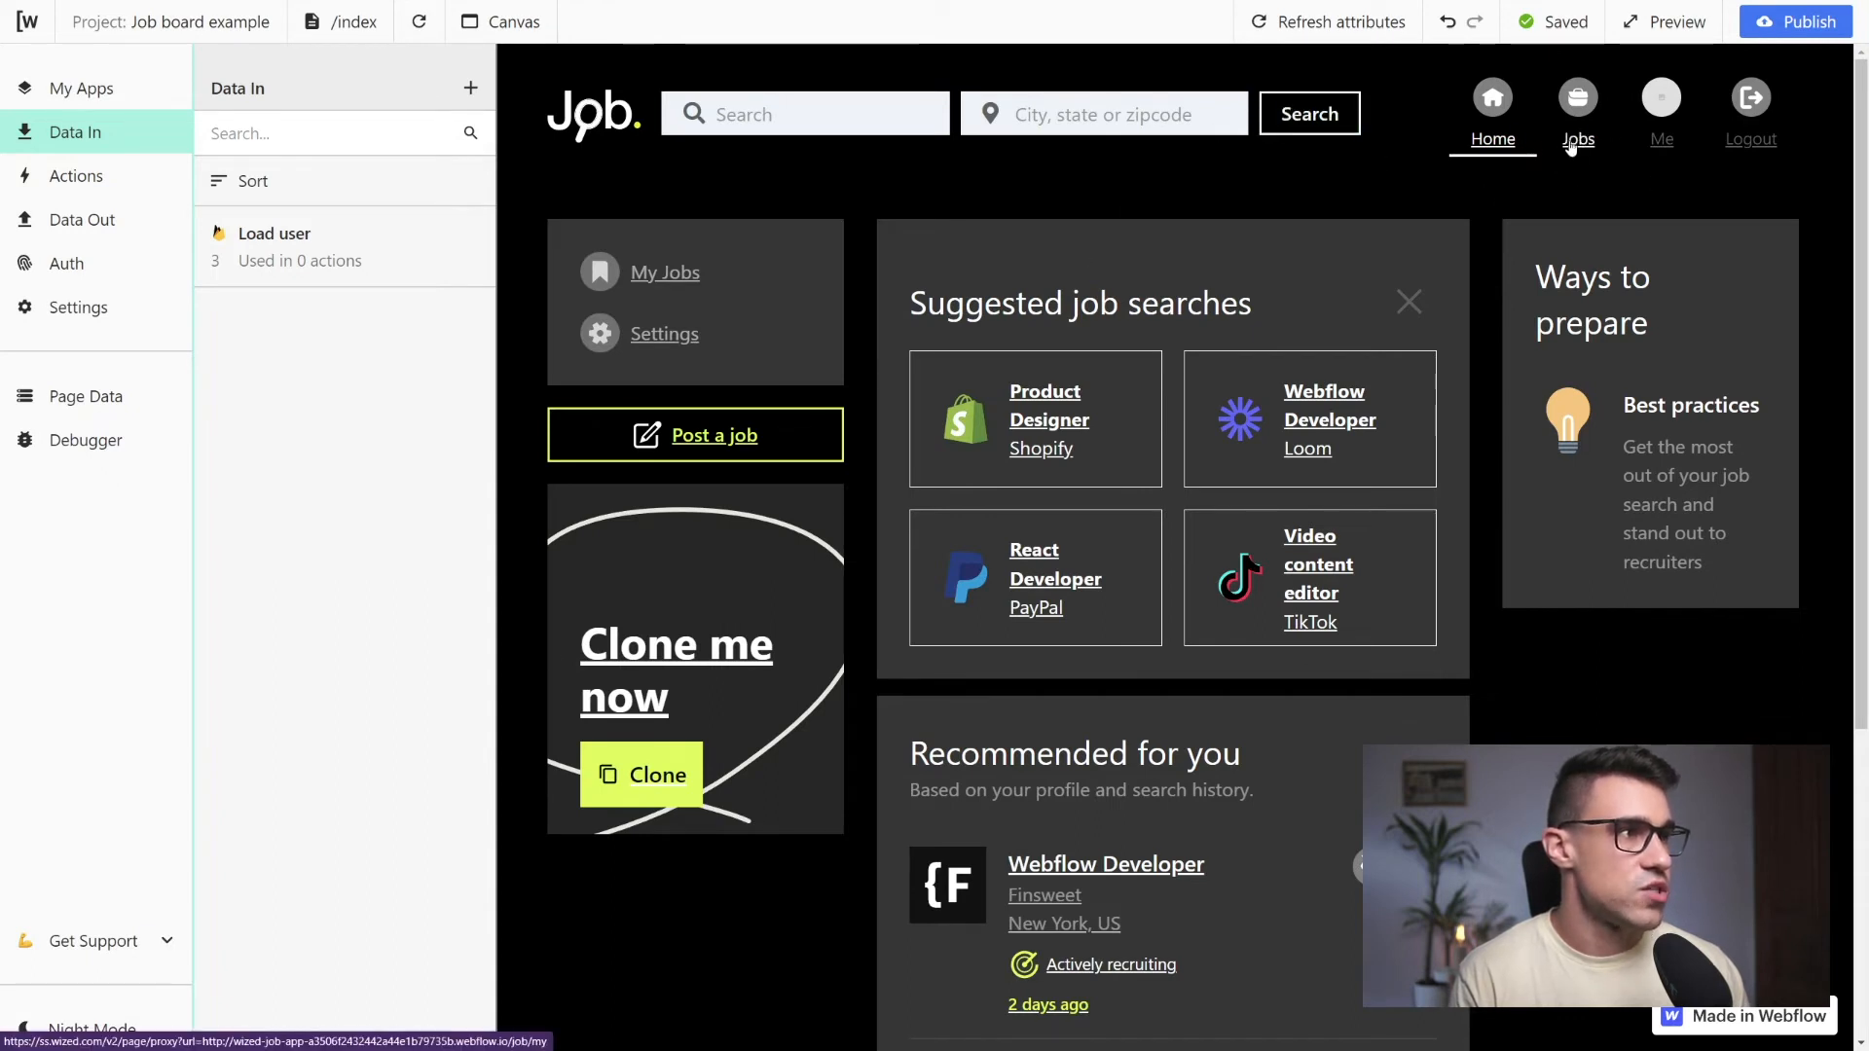
Go to the My jobs page and examine the Load user request's result and state in the page data
click(1574, 142)
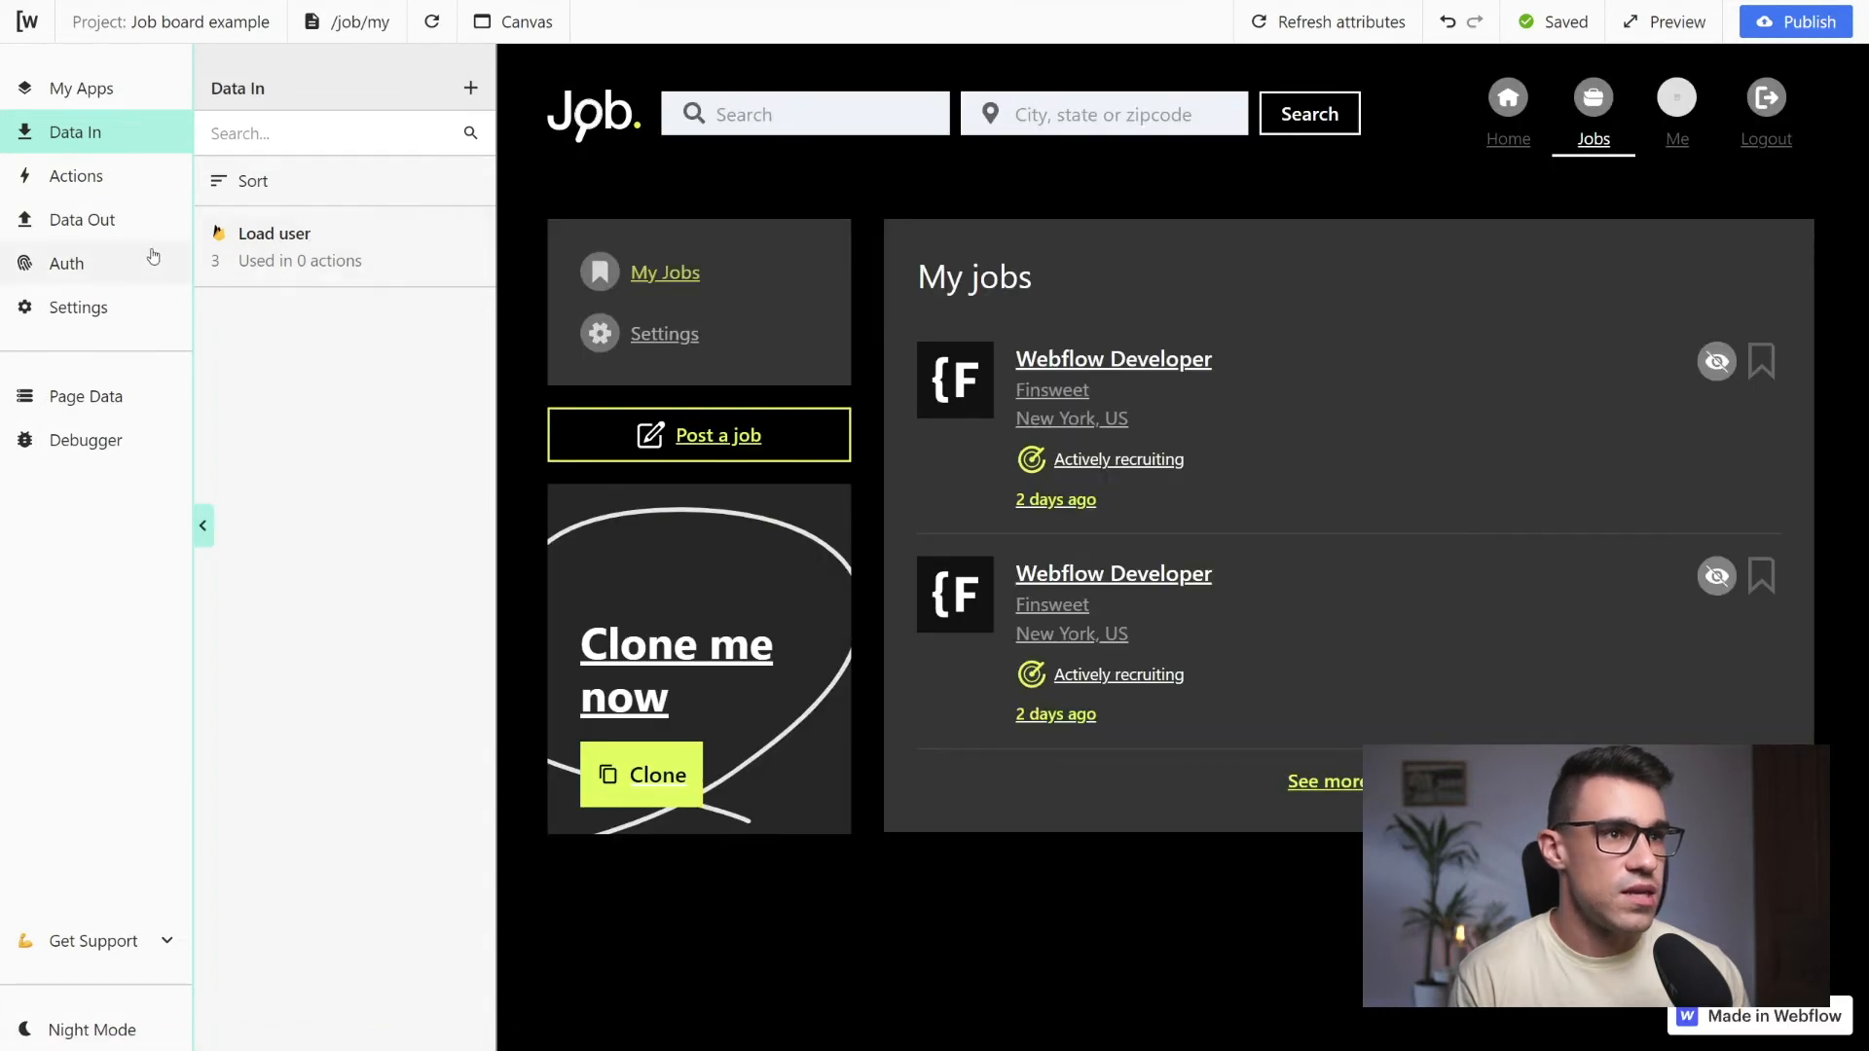
click(109, 414)
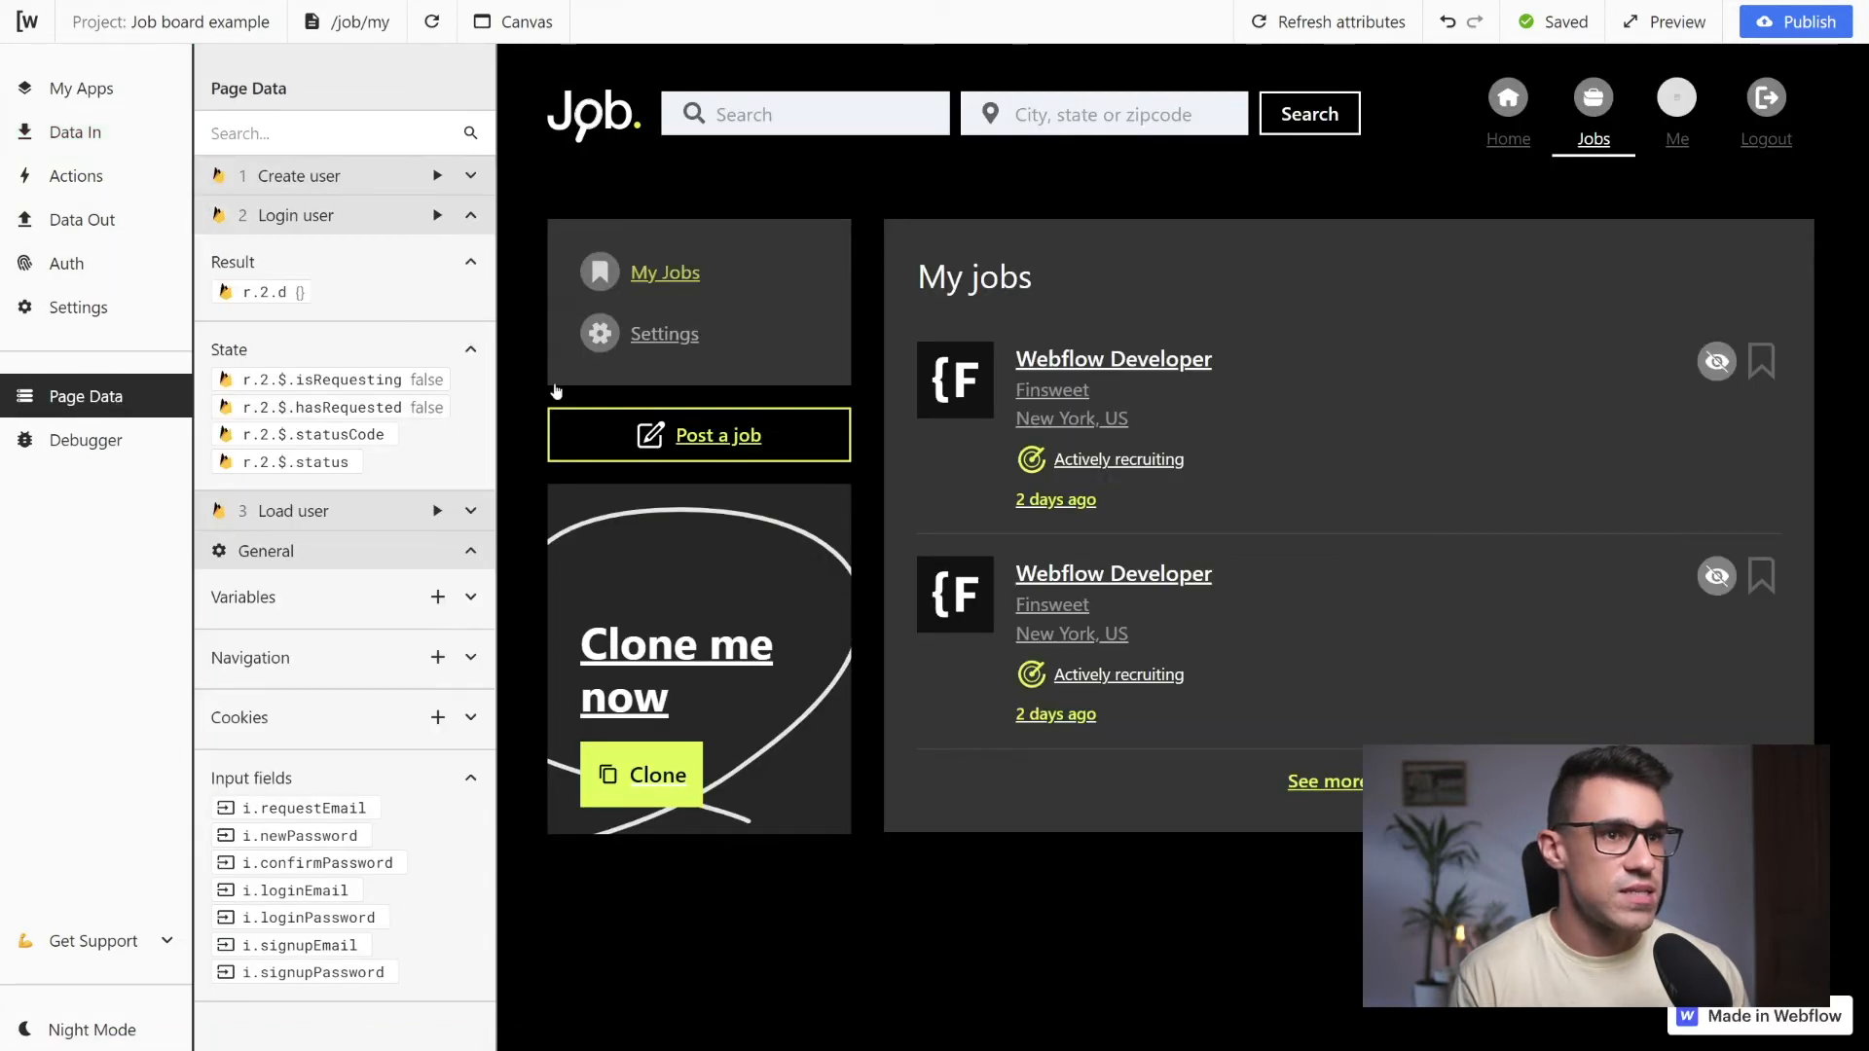
click(472, 511)
scroll(394, 612, down, 3)
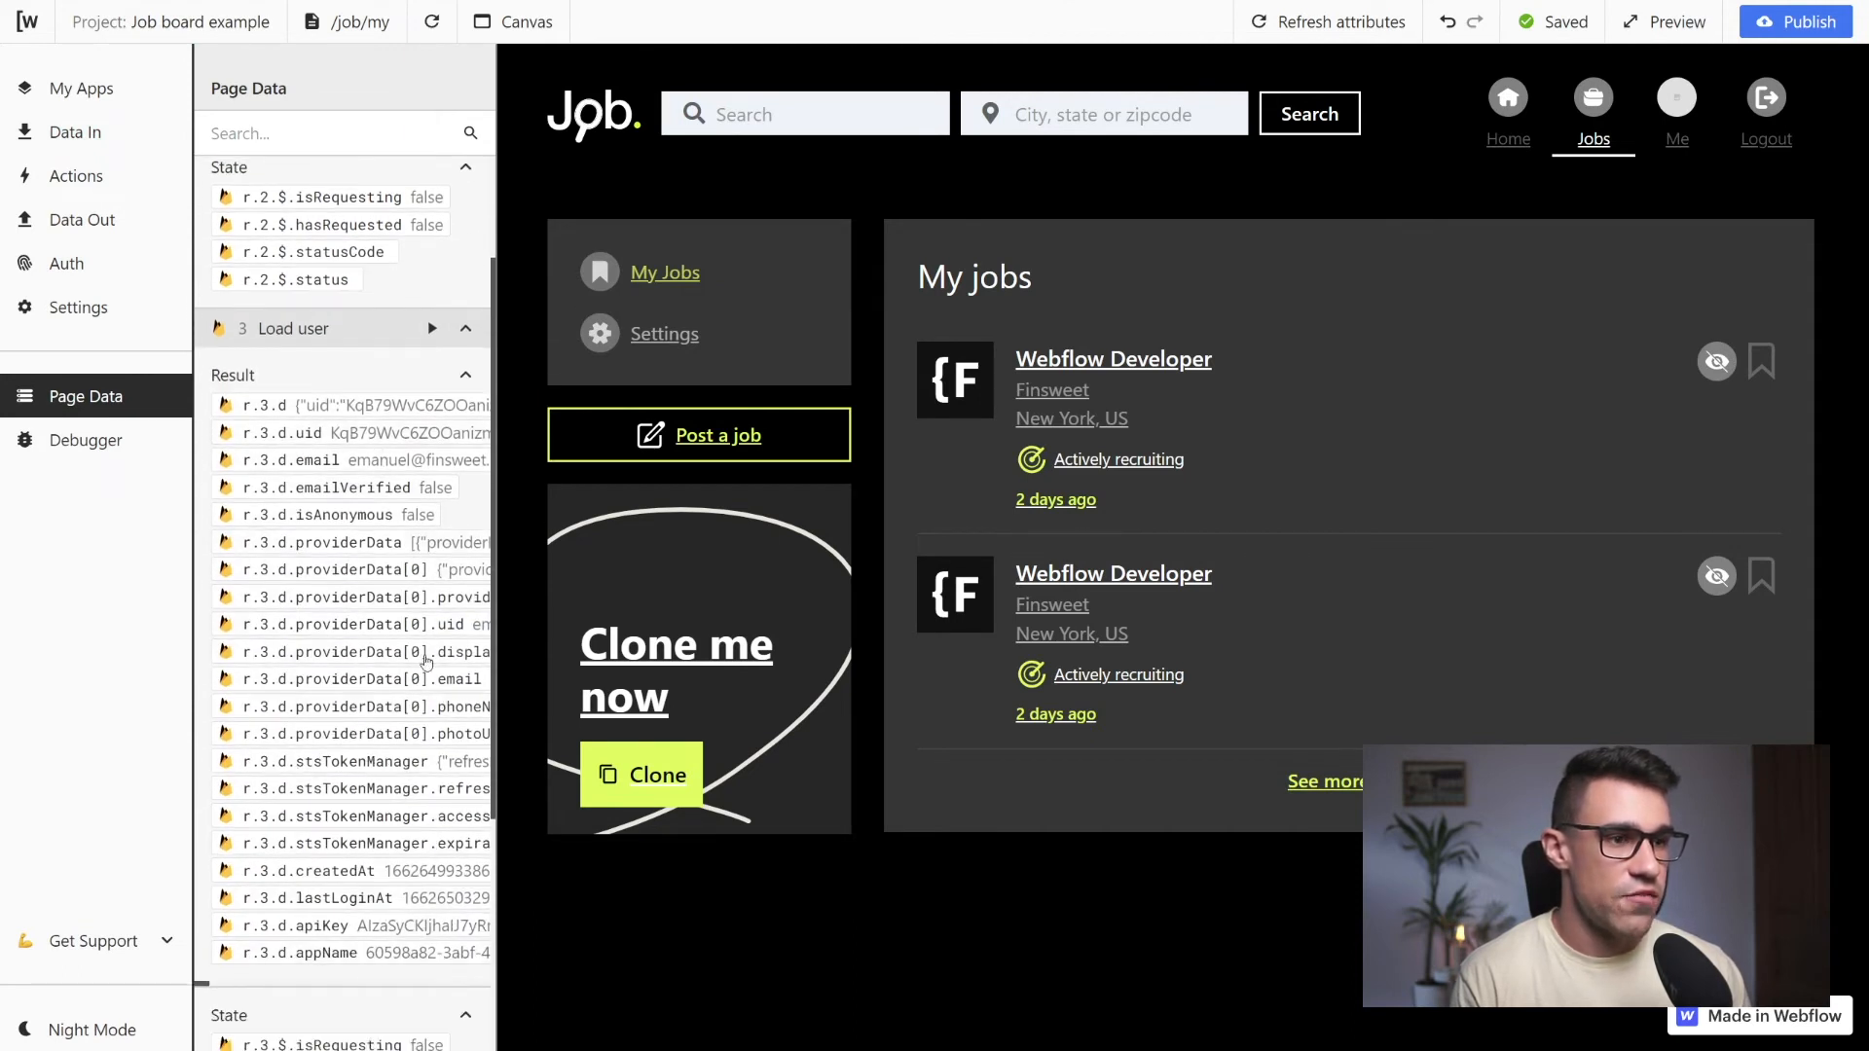
scroll(417, 580, up, 2)
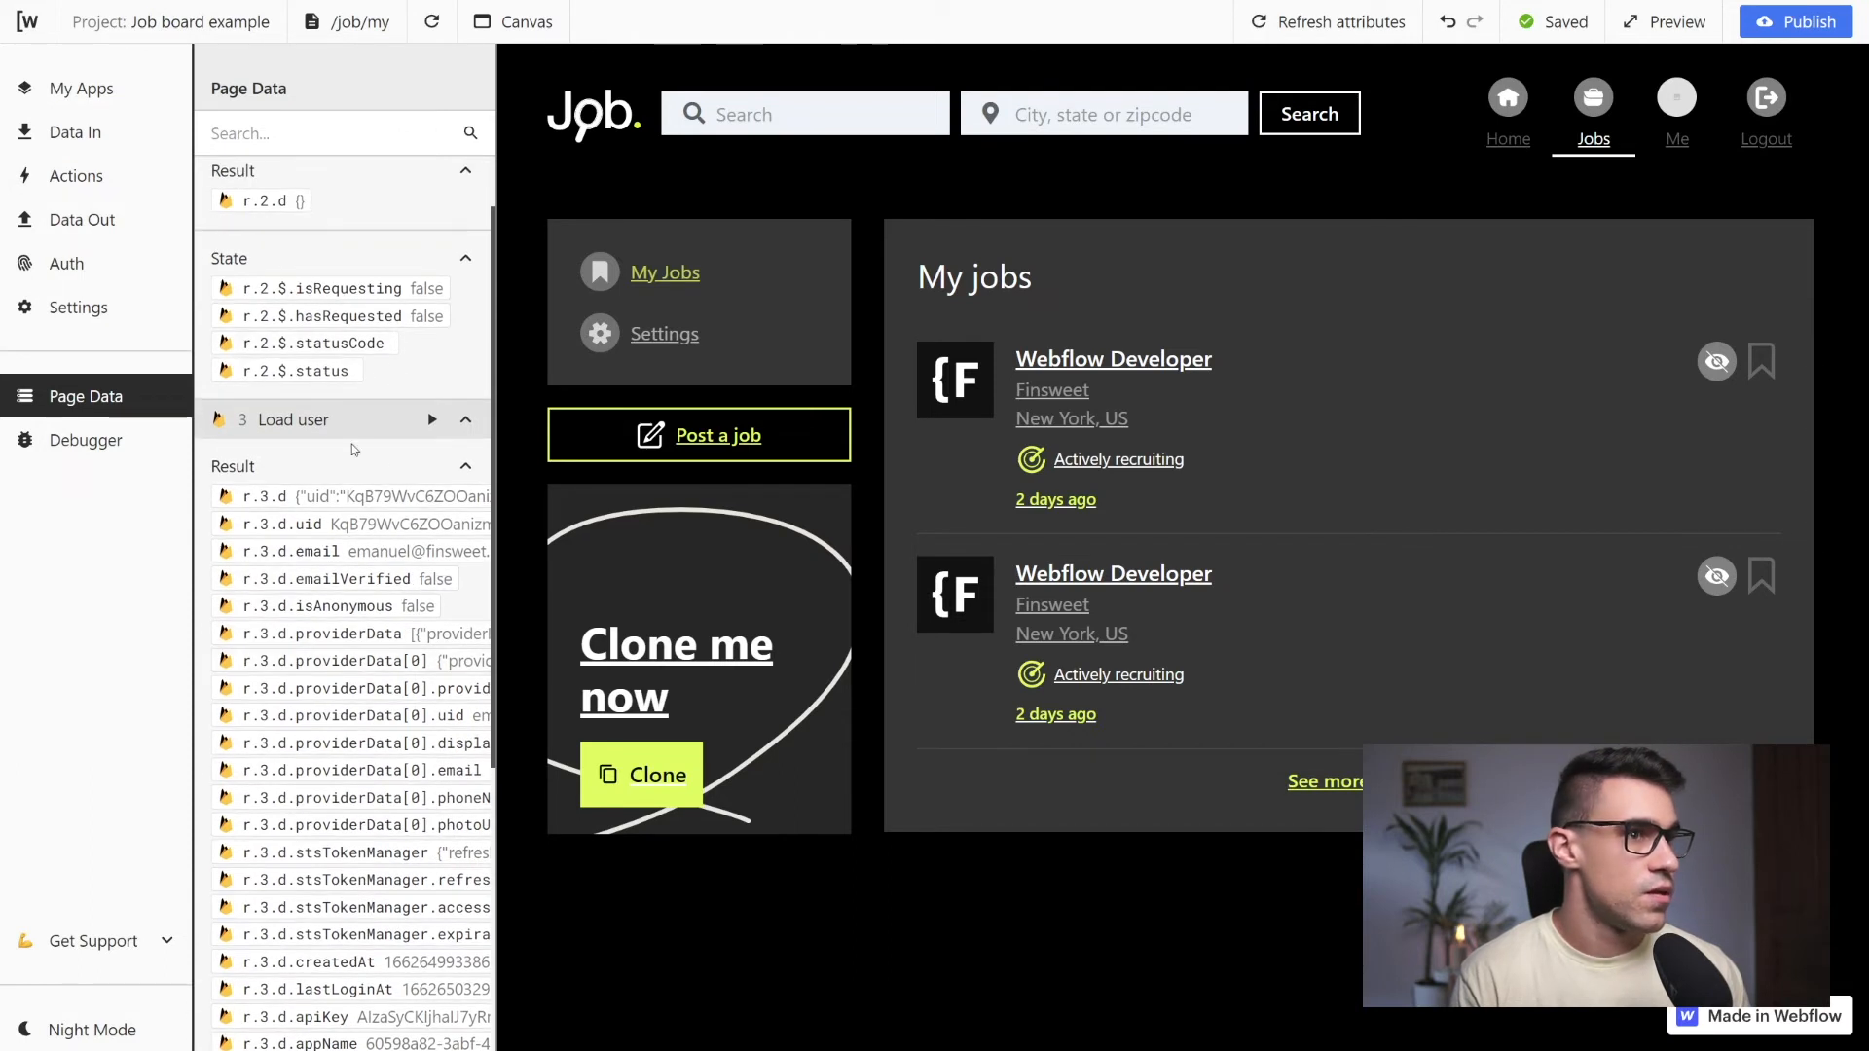
click(468, 421)
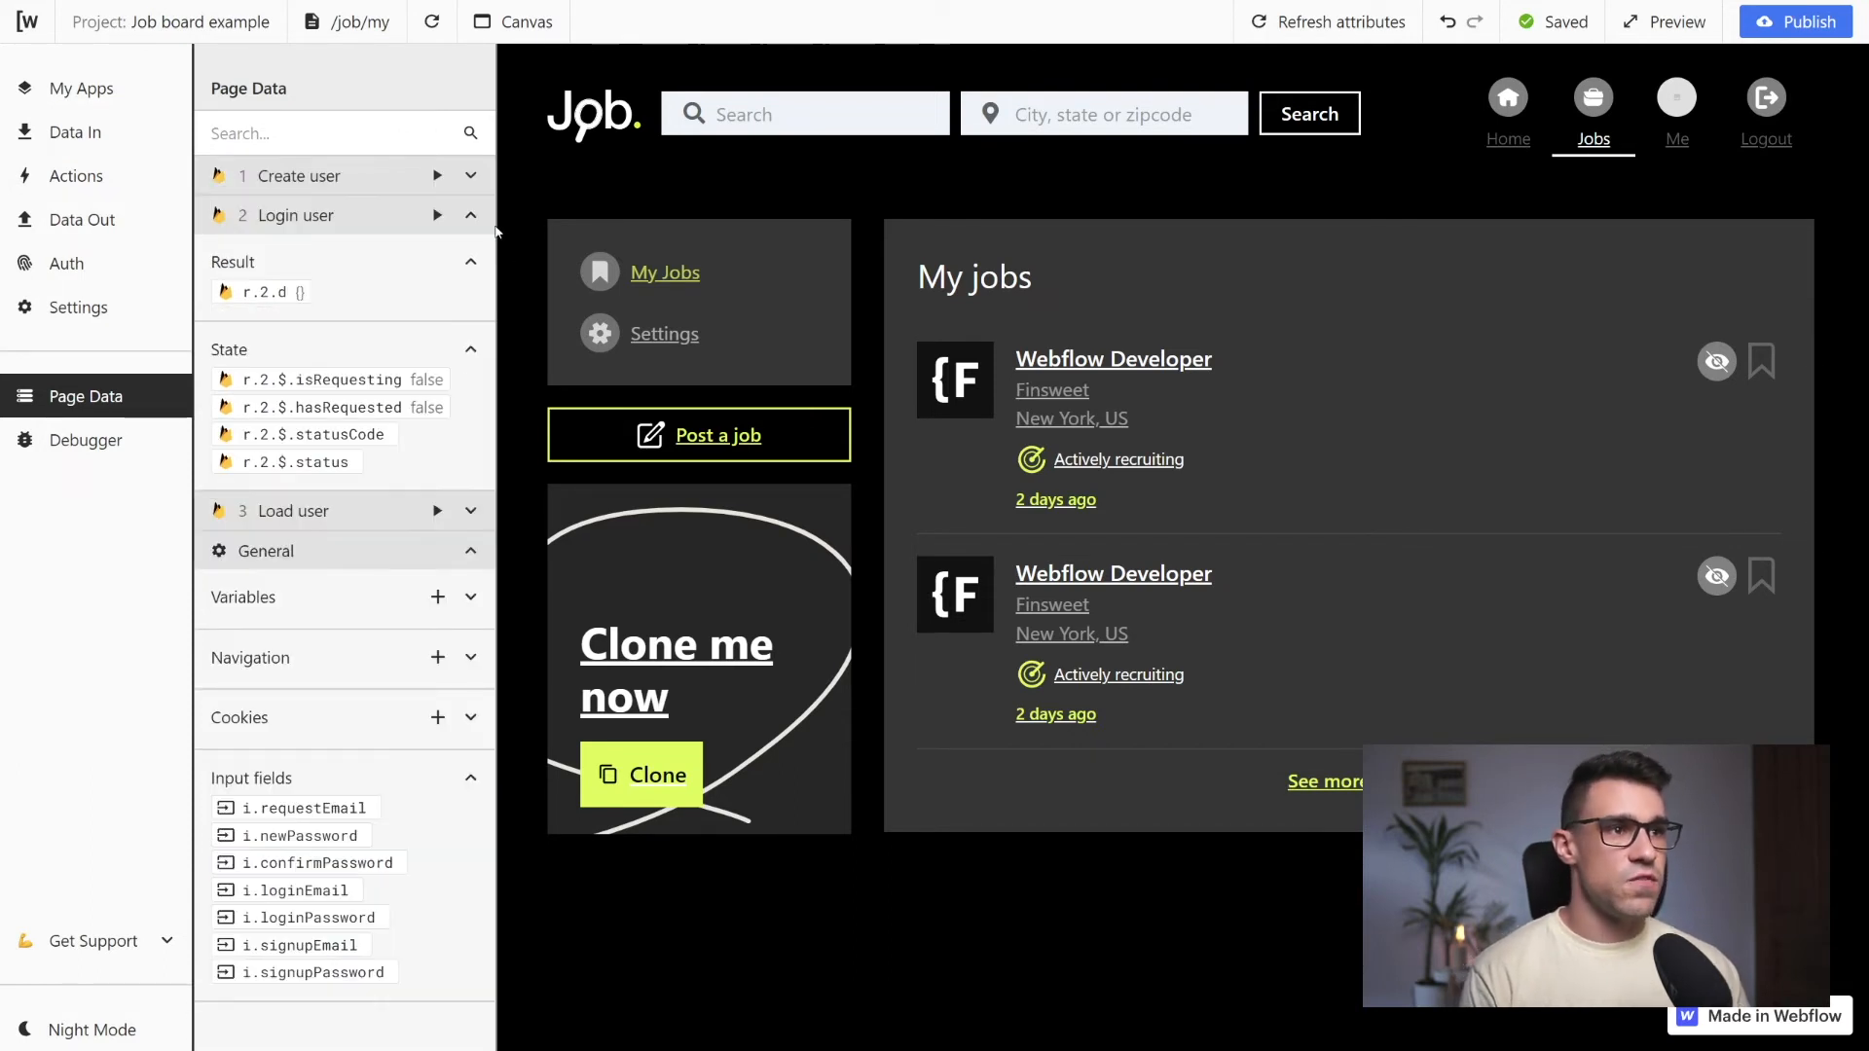
click(470, 215)
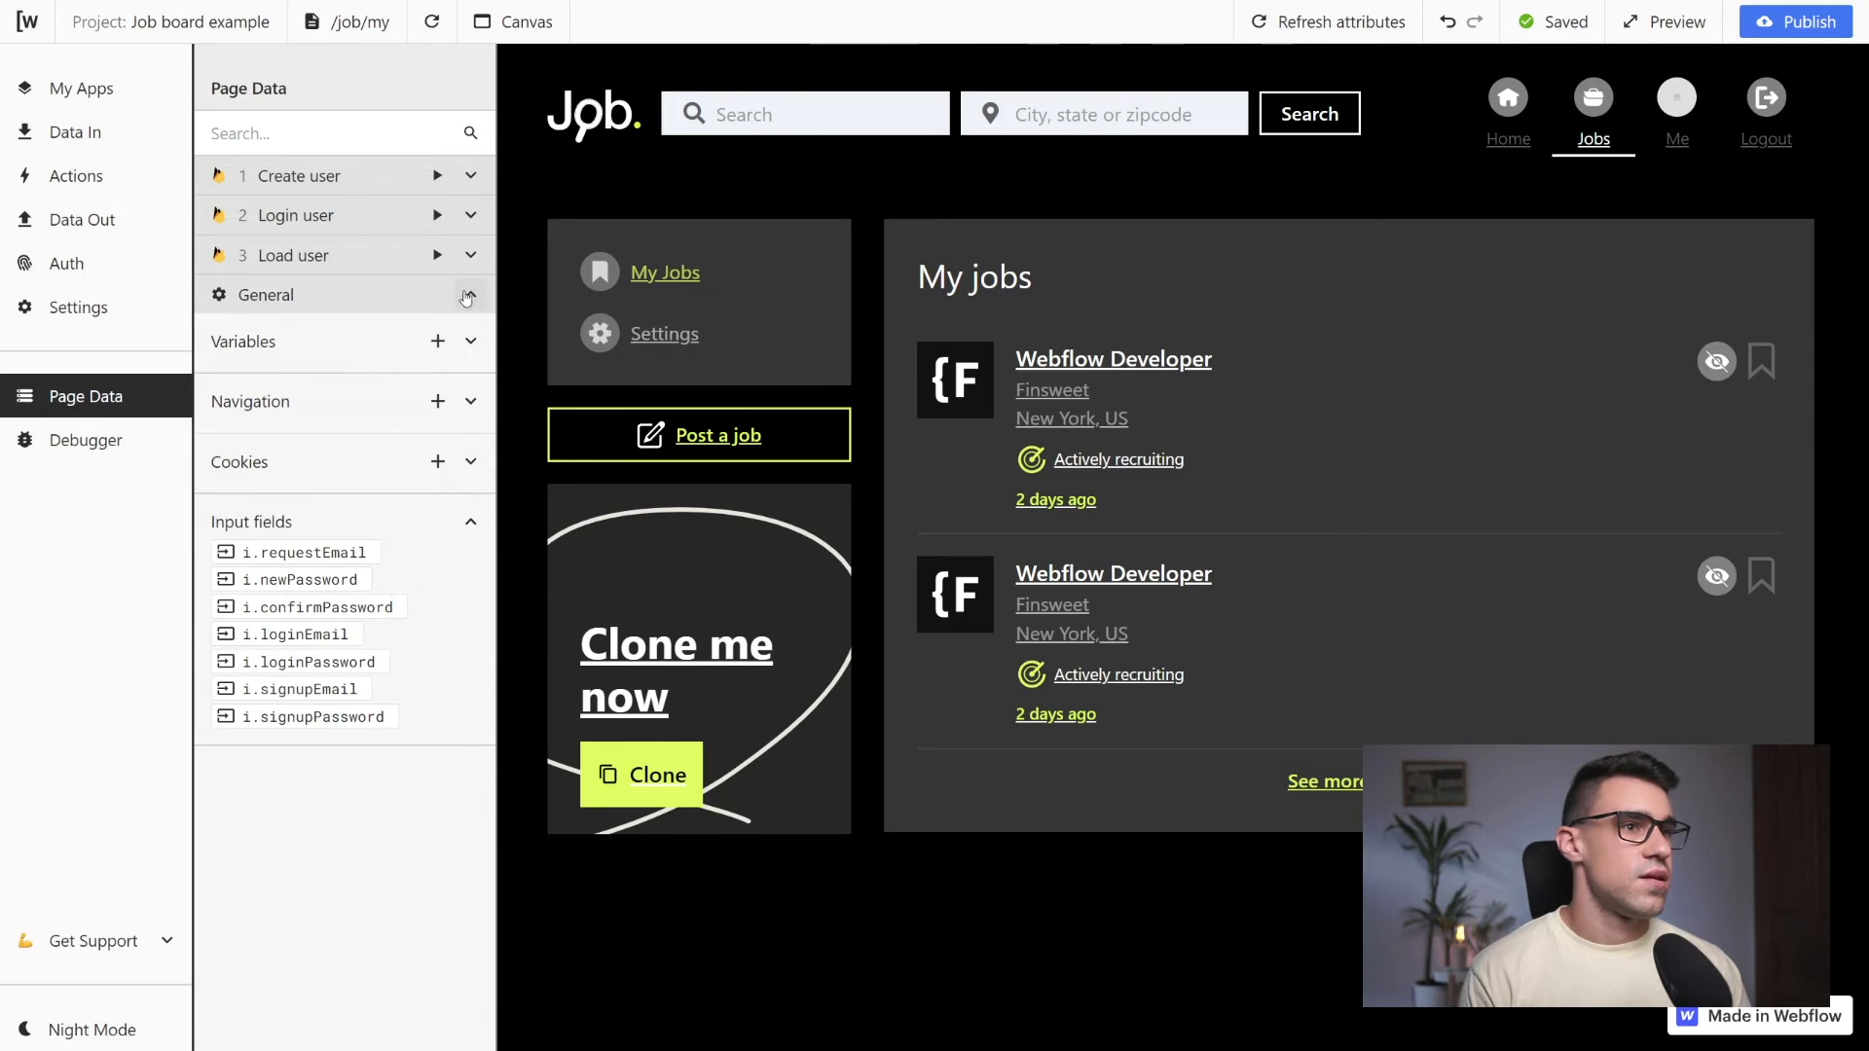
click(471, 294)
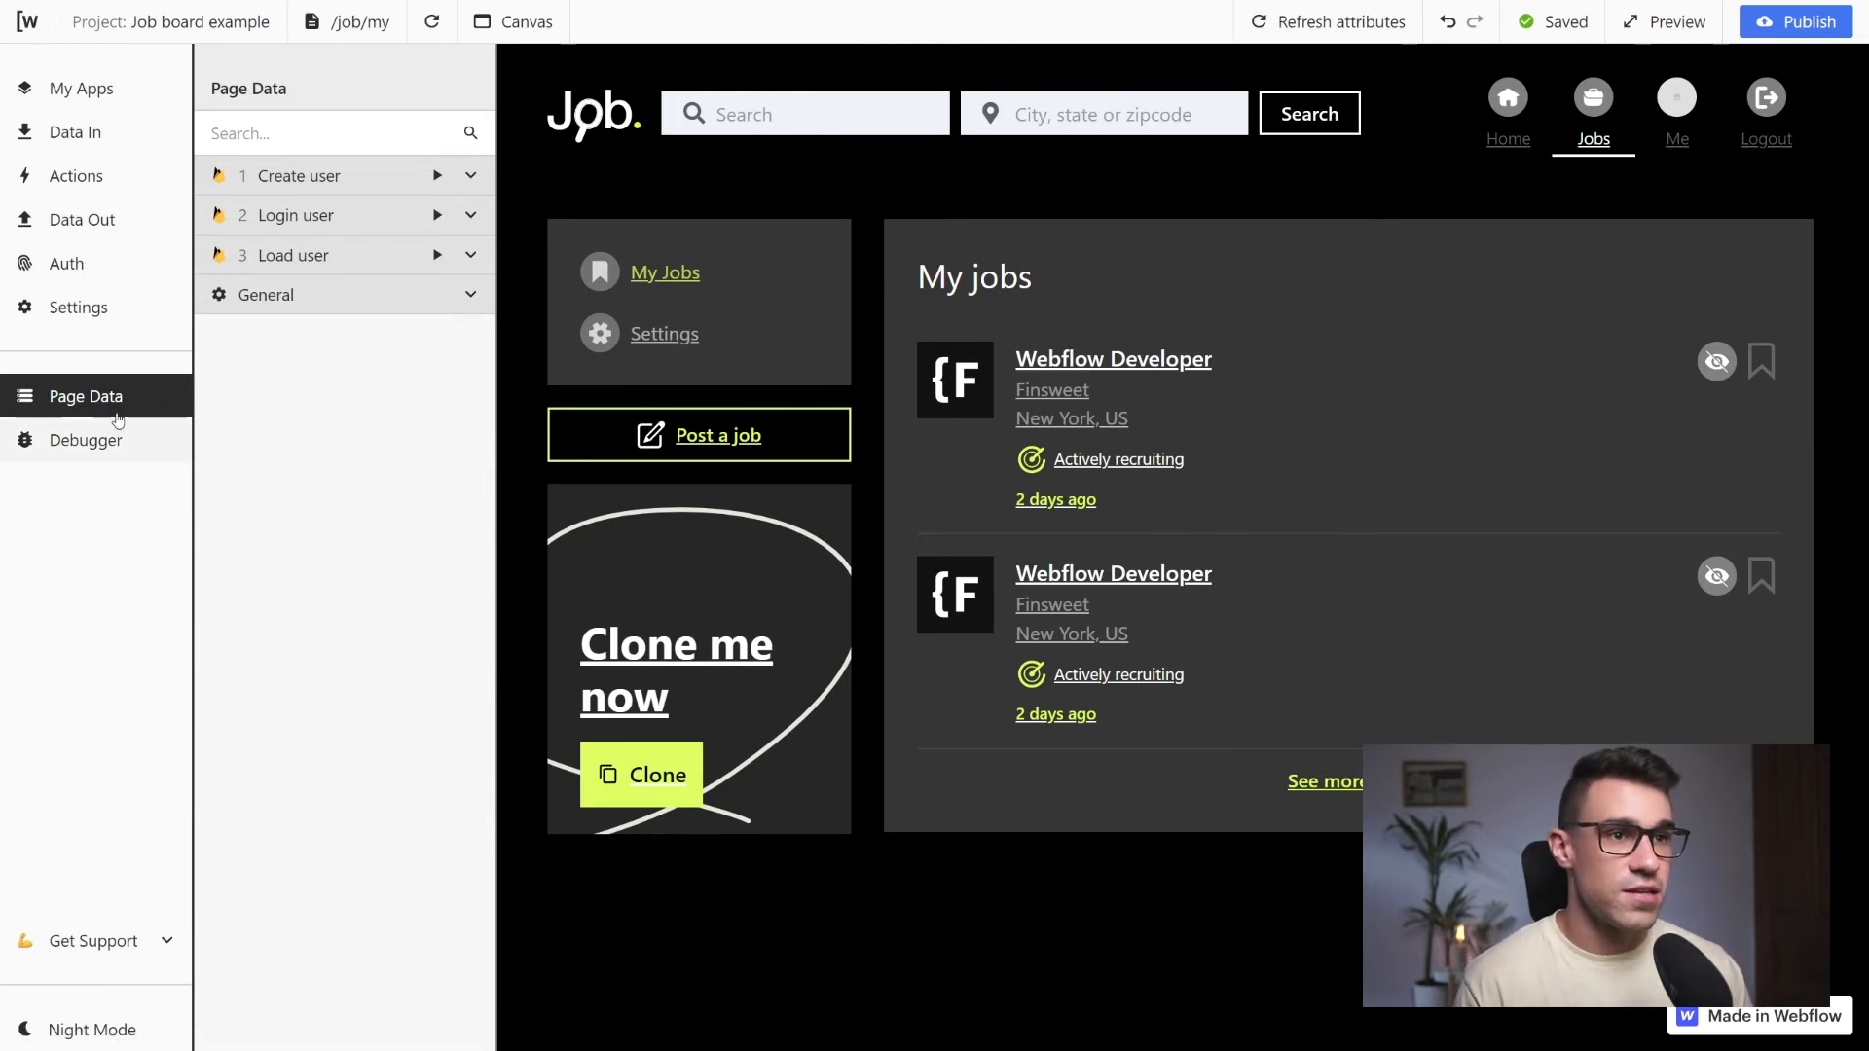
Add an access control rule in the authentication settings and assign it to the logout attribute
click(115, 274)
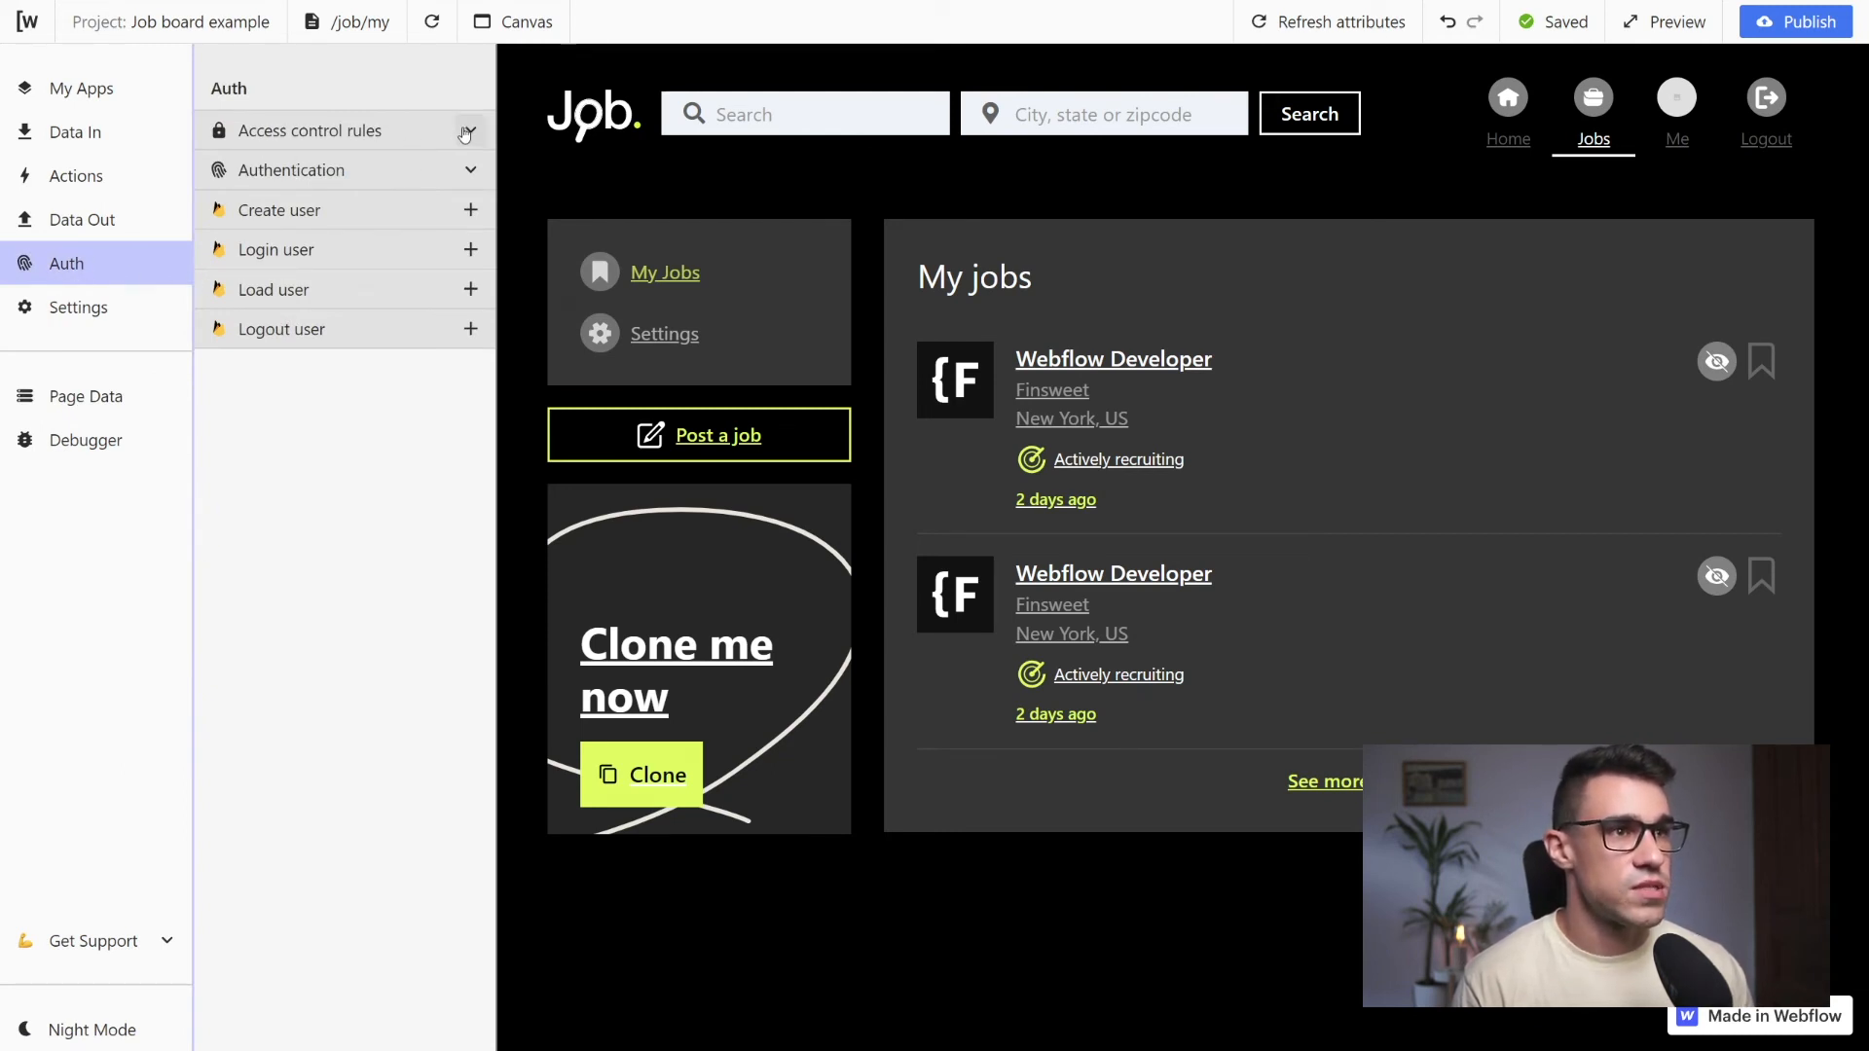
click(470, 129)
click(330, 183)
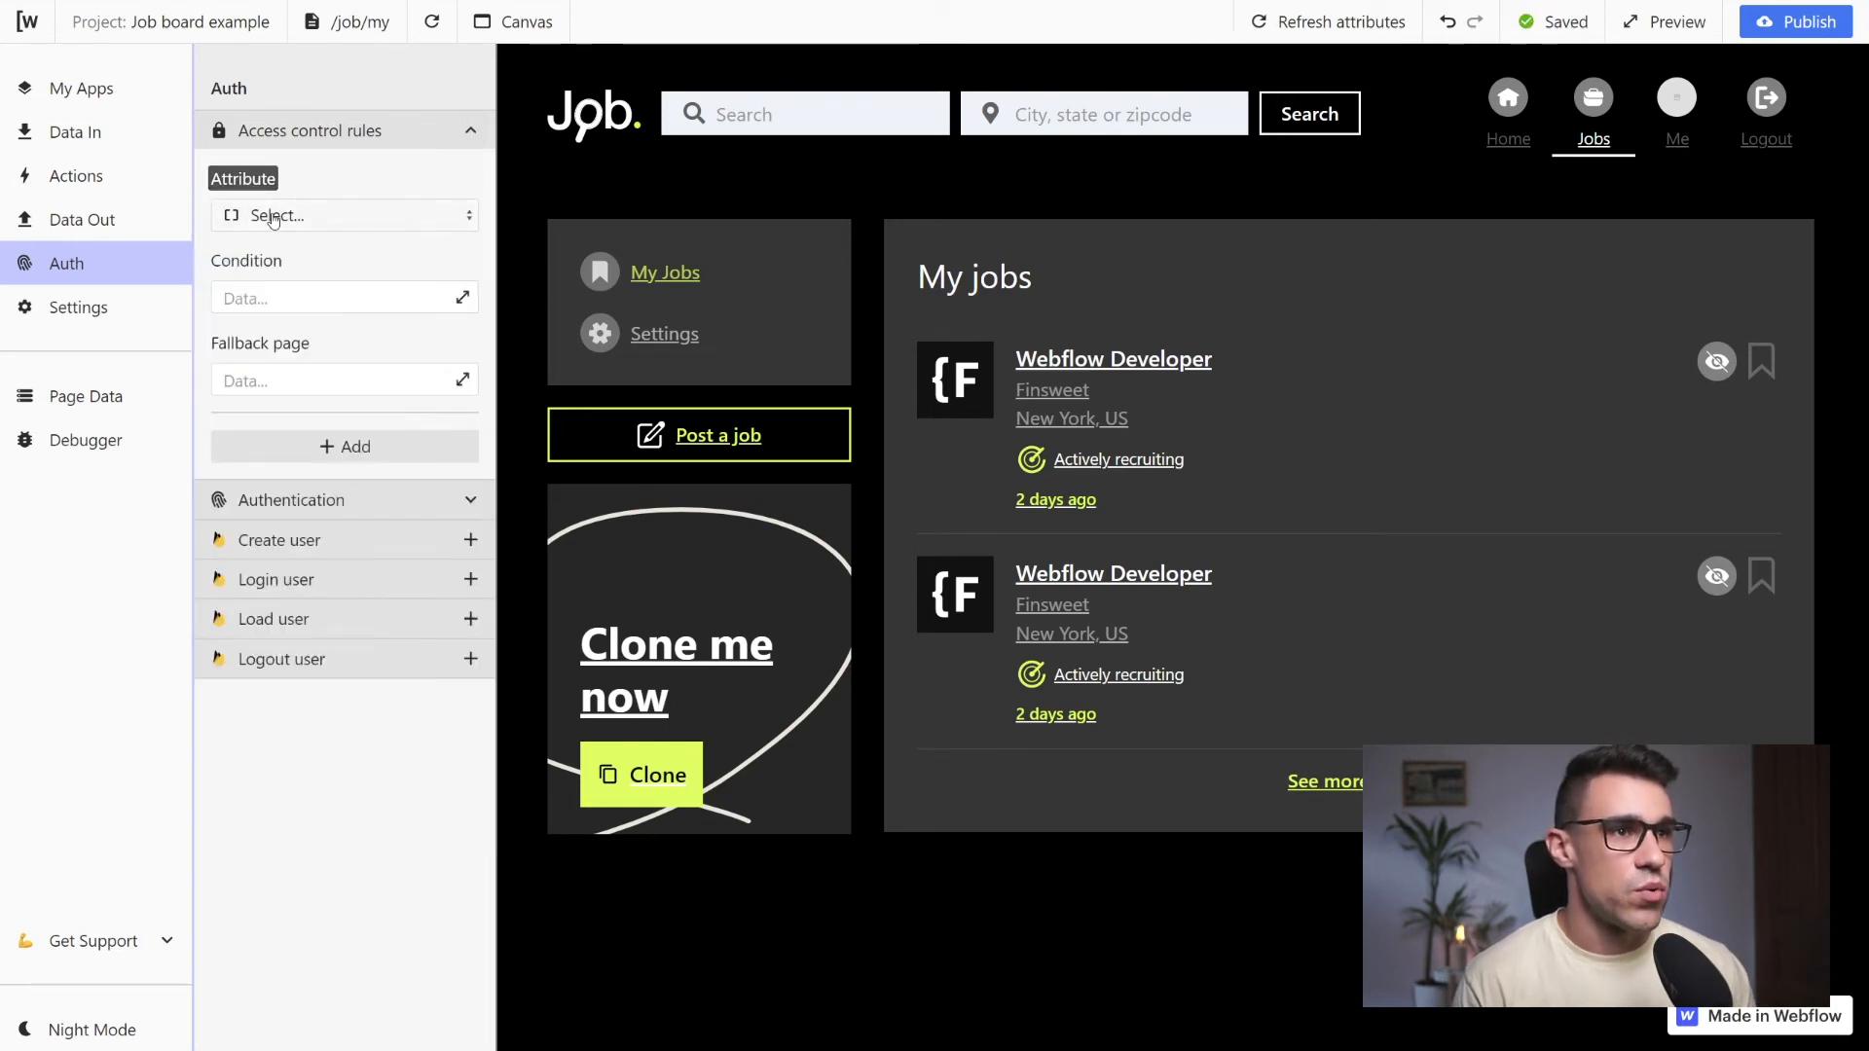
click(265, 216)
scroll(335, 386, down, 1)
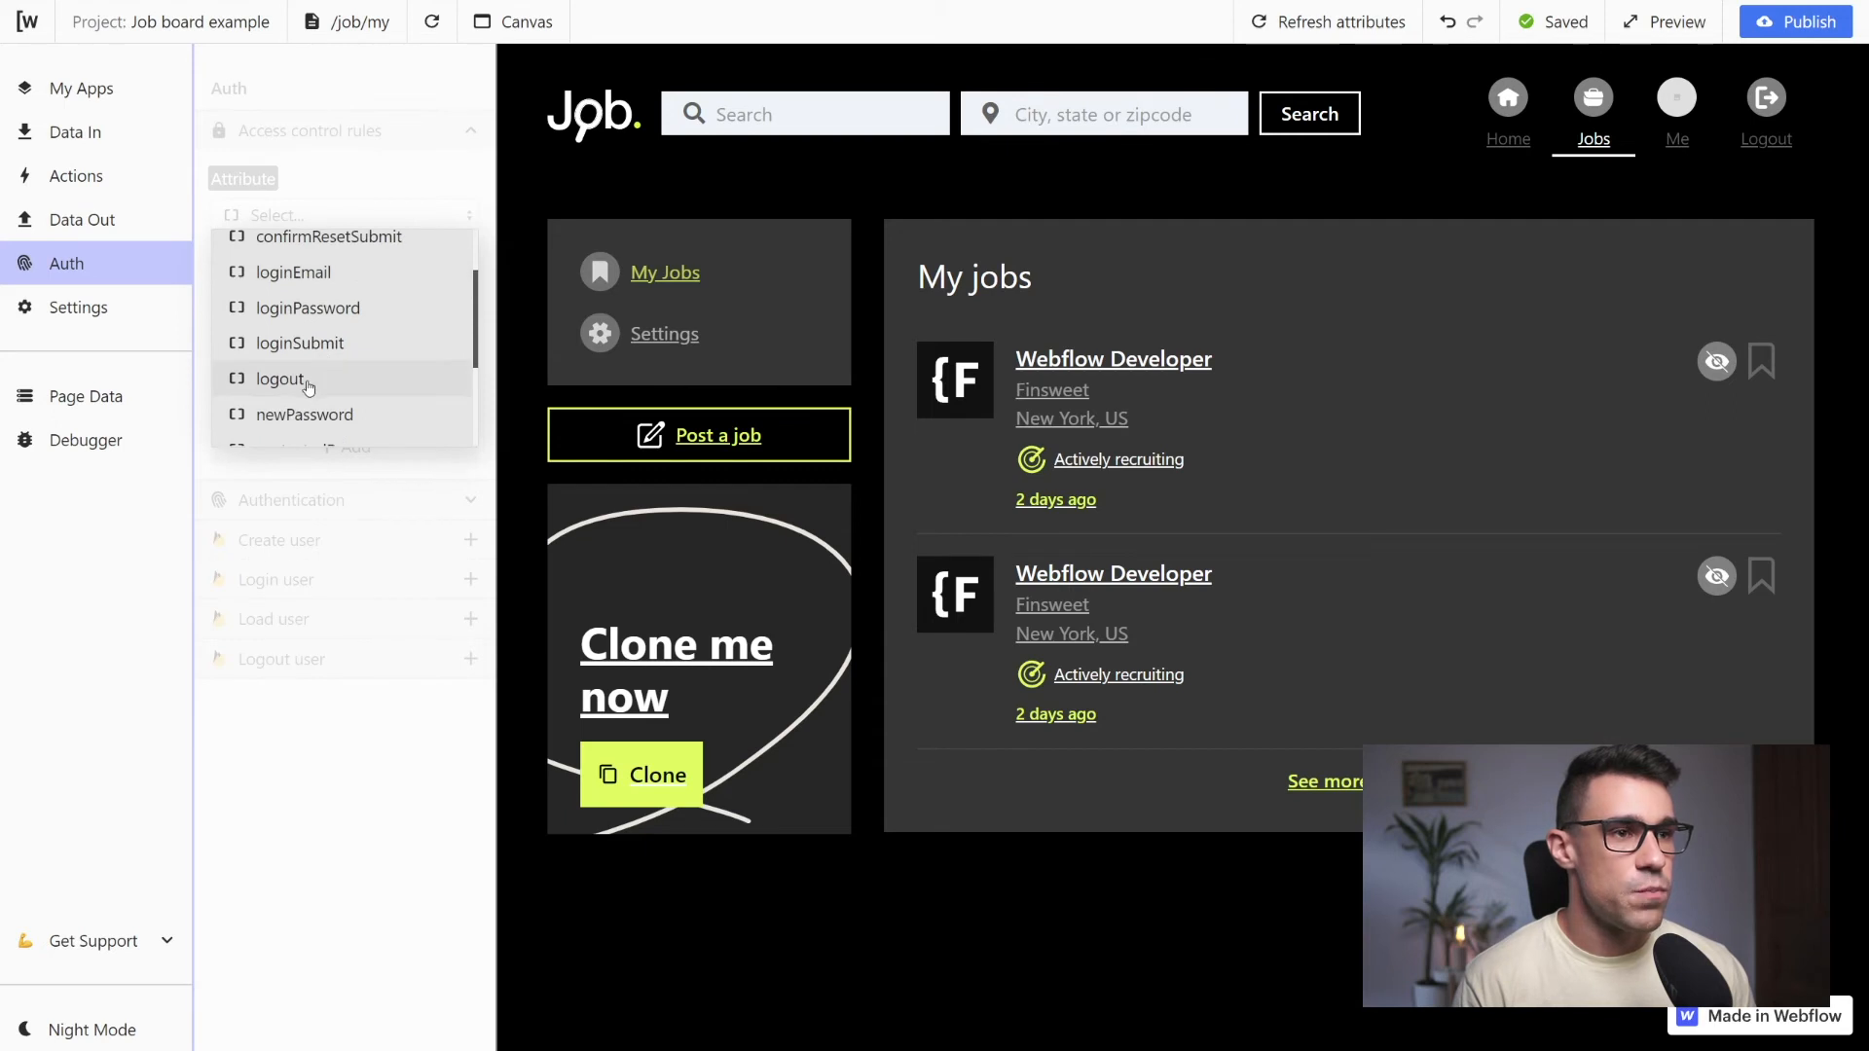
click(307, 387)
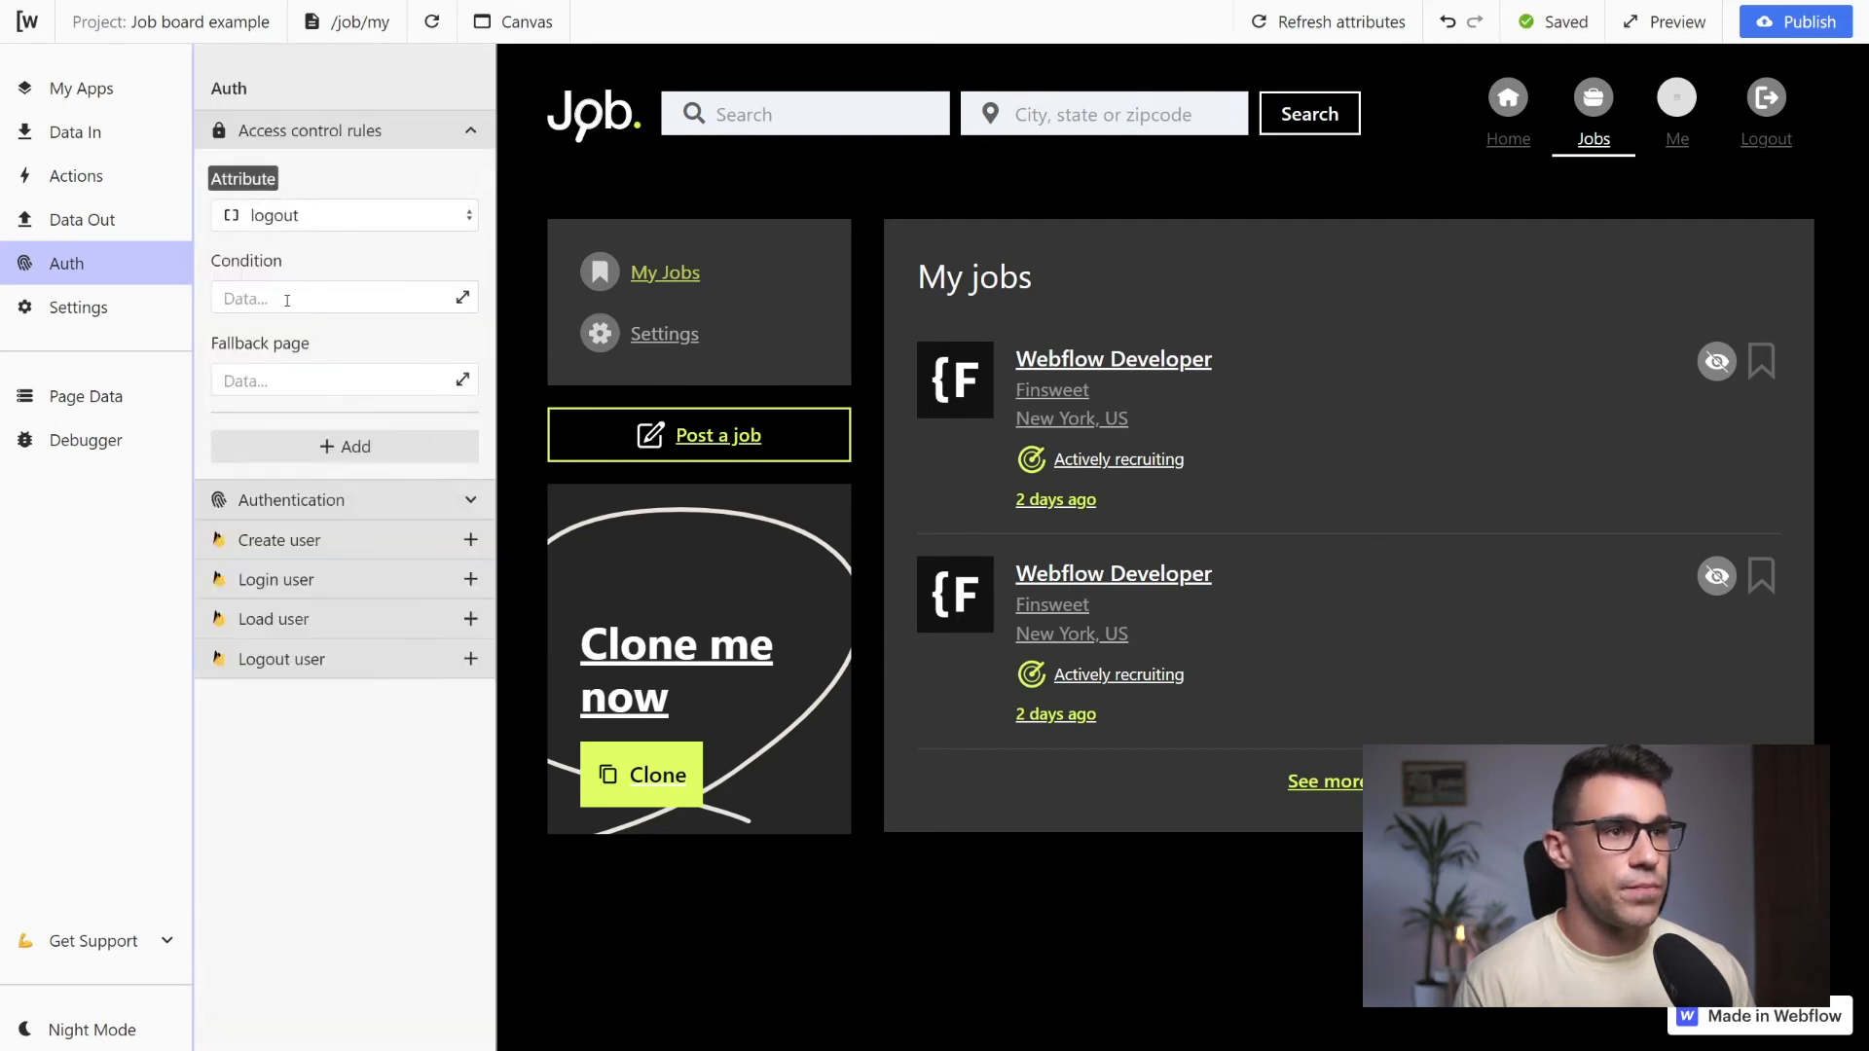
click(286, 300)
click(301, 272)
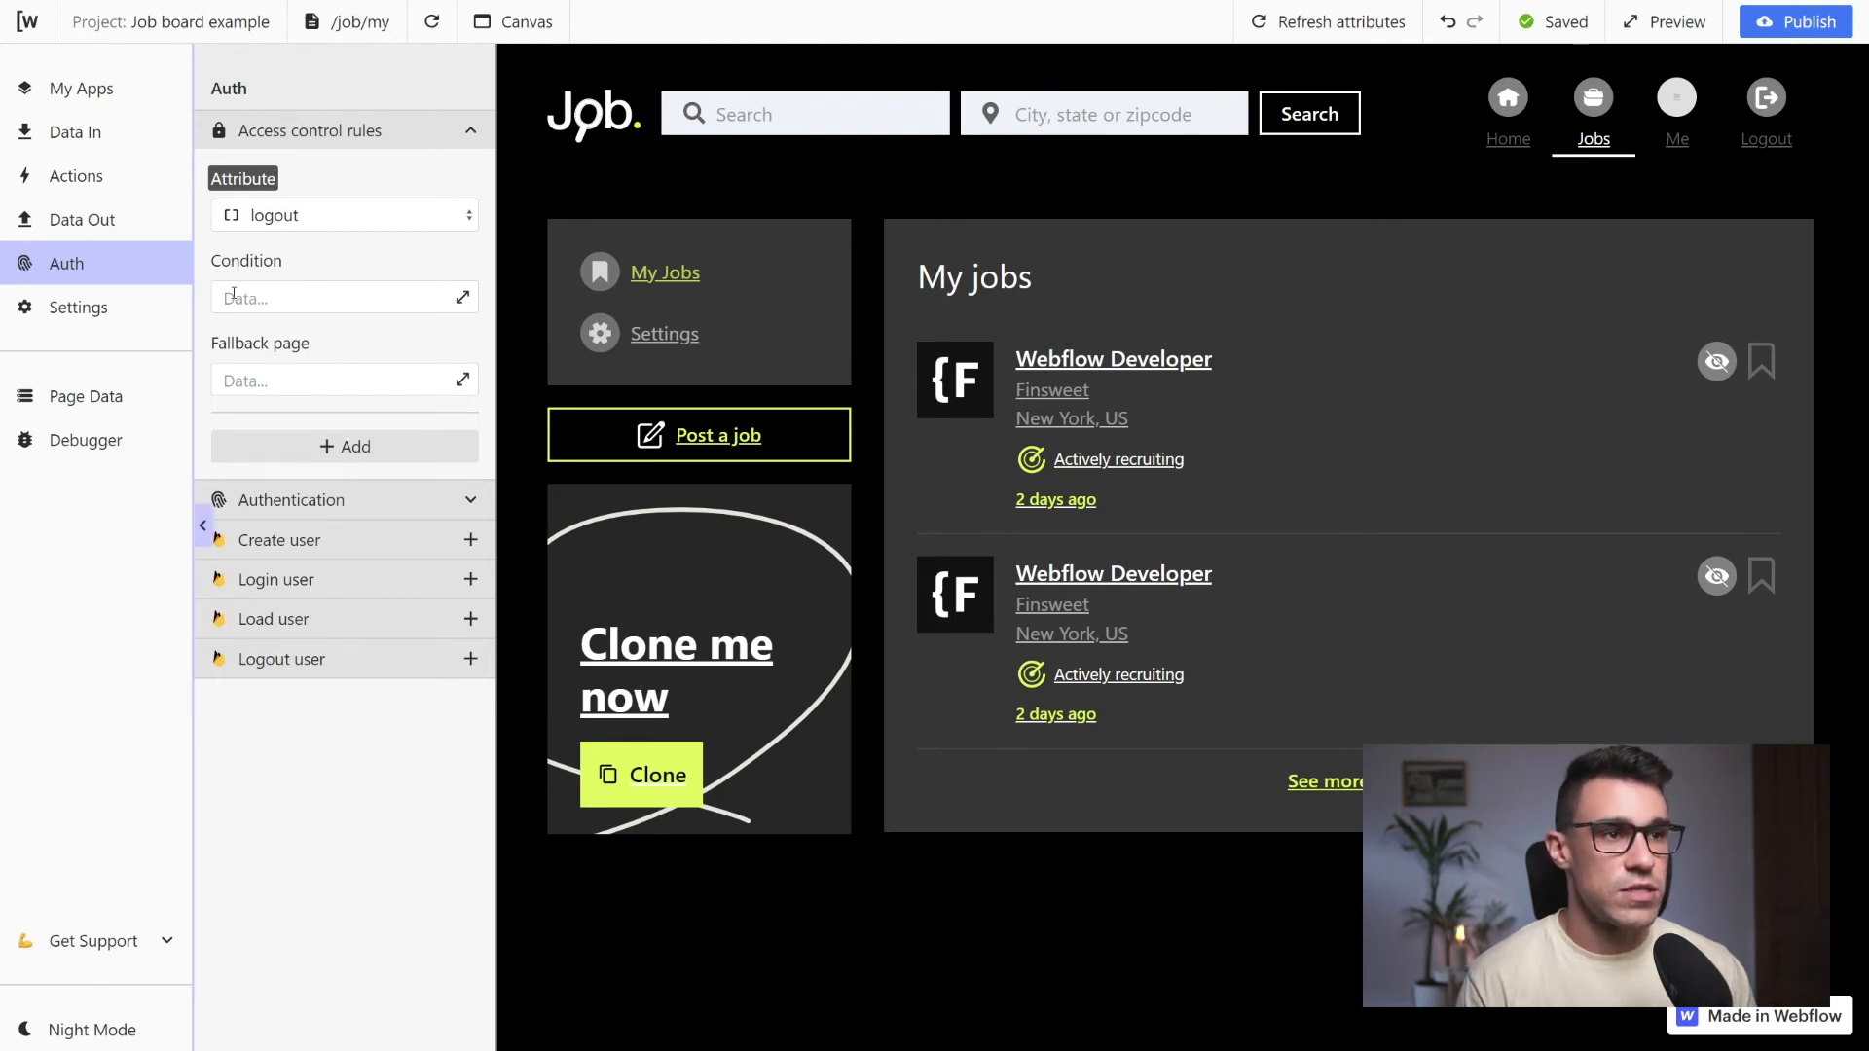
Set the access rule's fallback page to /account/login, checking the page list for the login page's path
click(246, 379)
text(/)
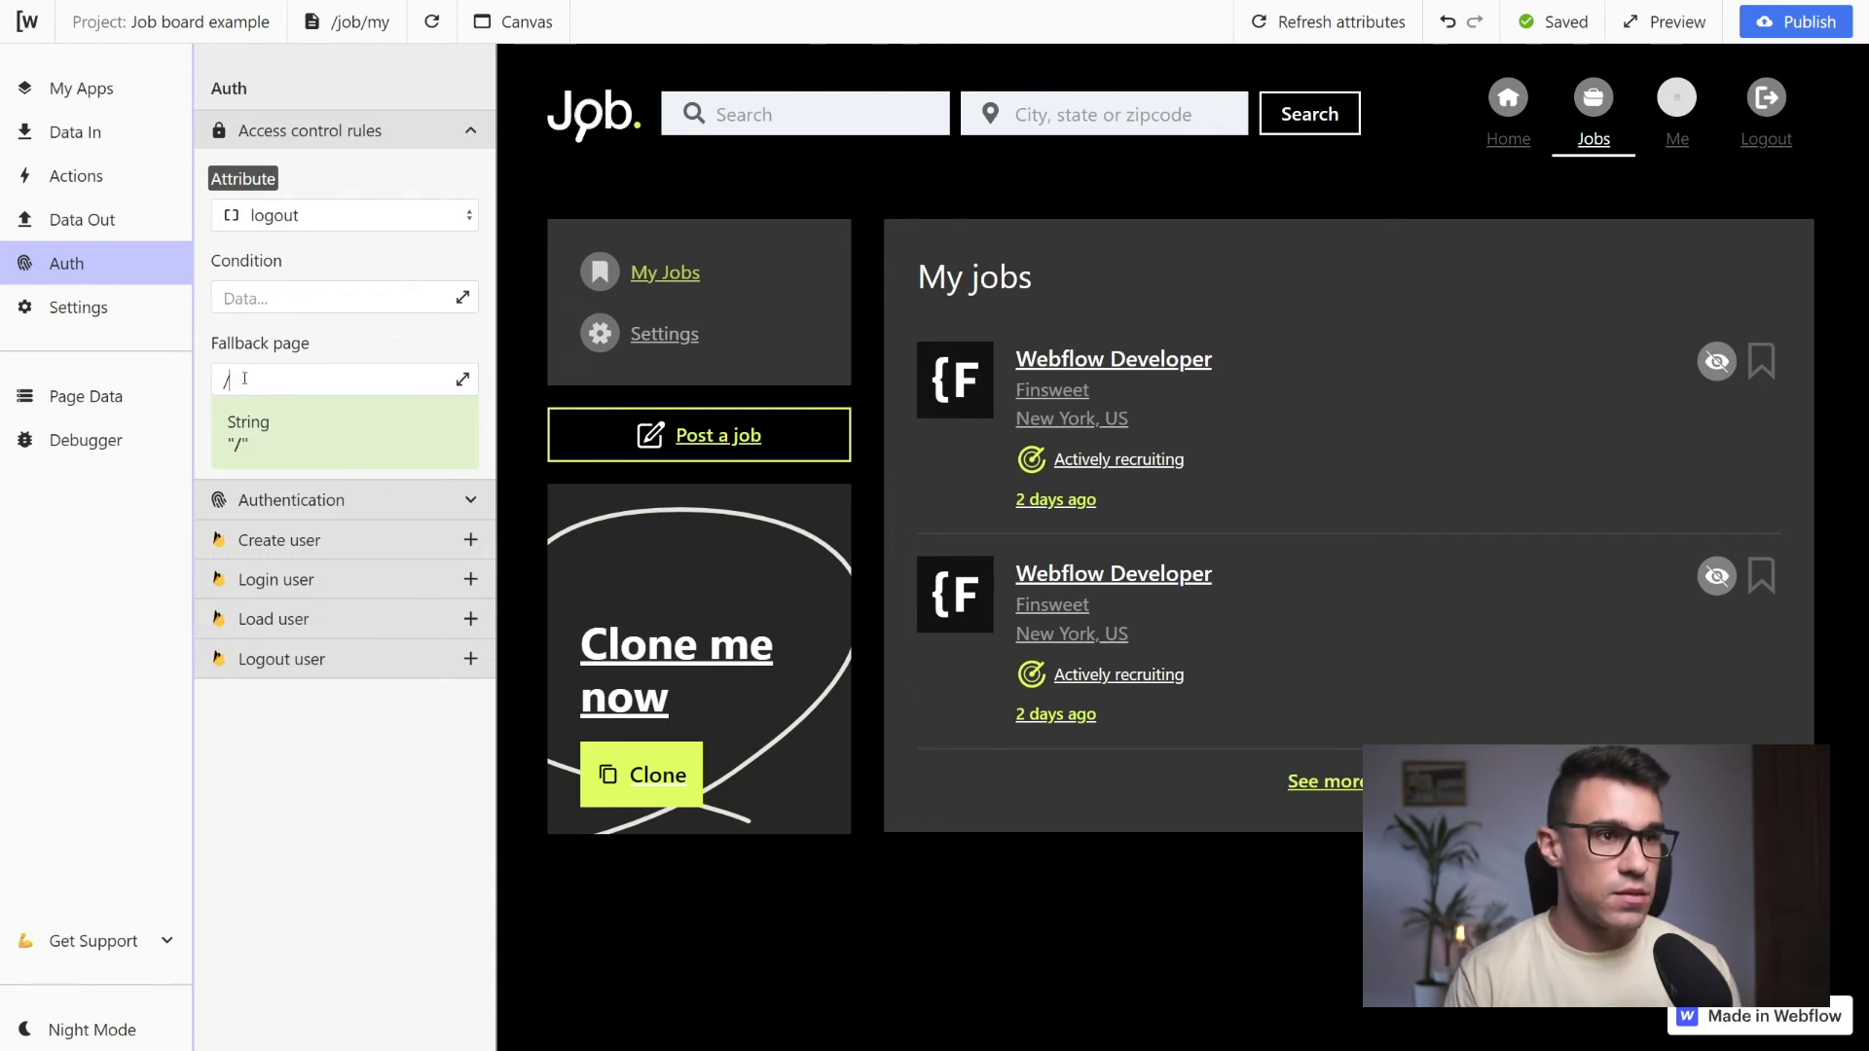
click(348, 22)
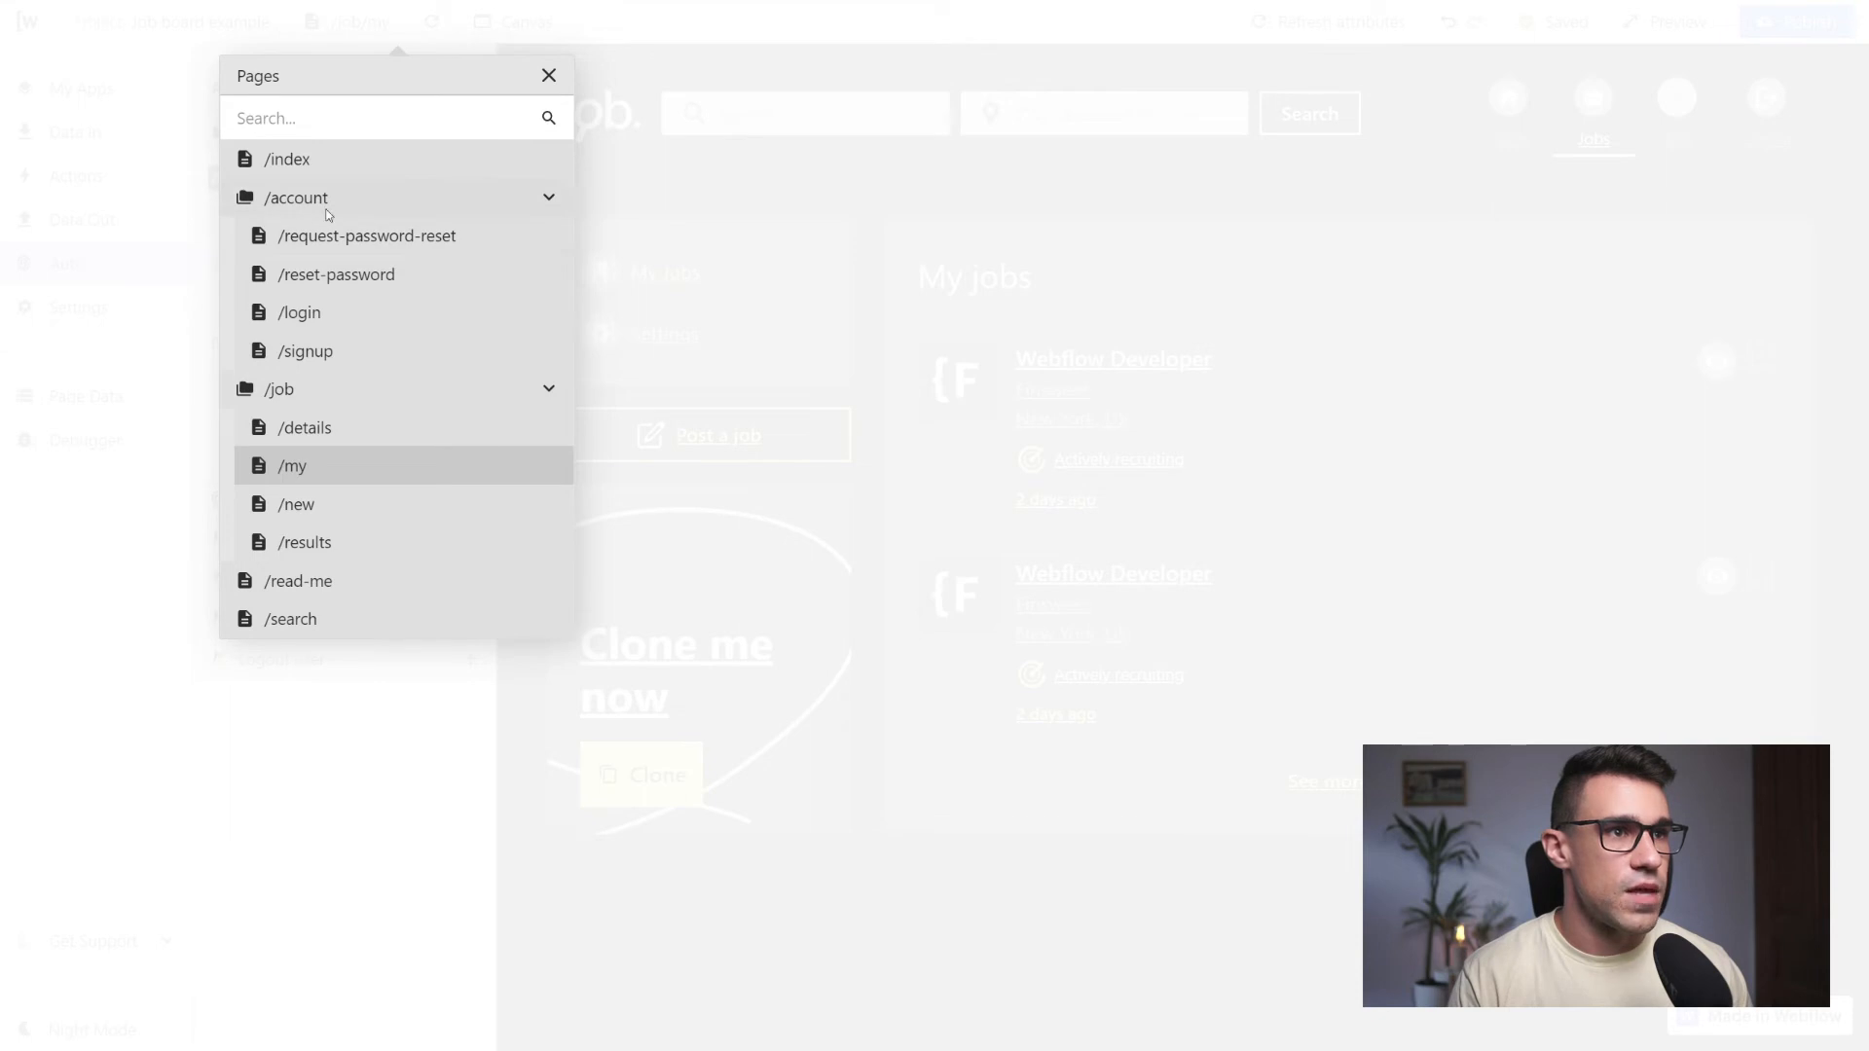
click(338, 757)
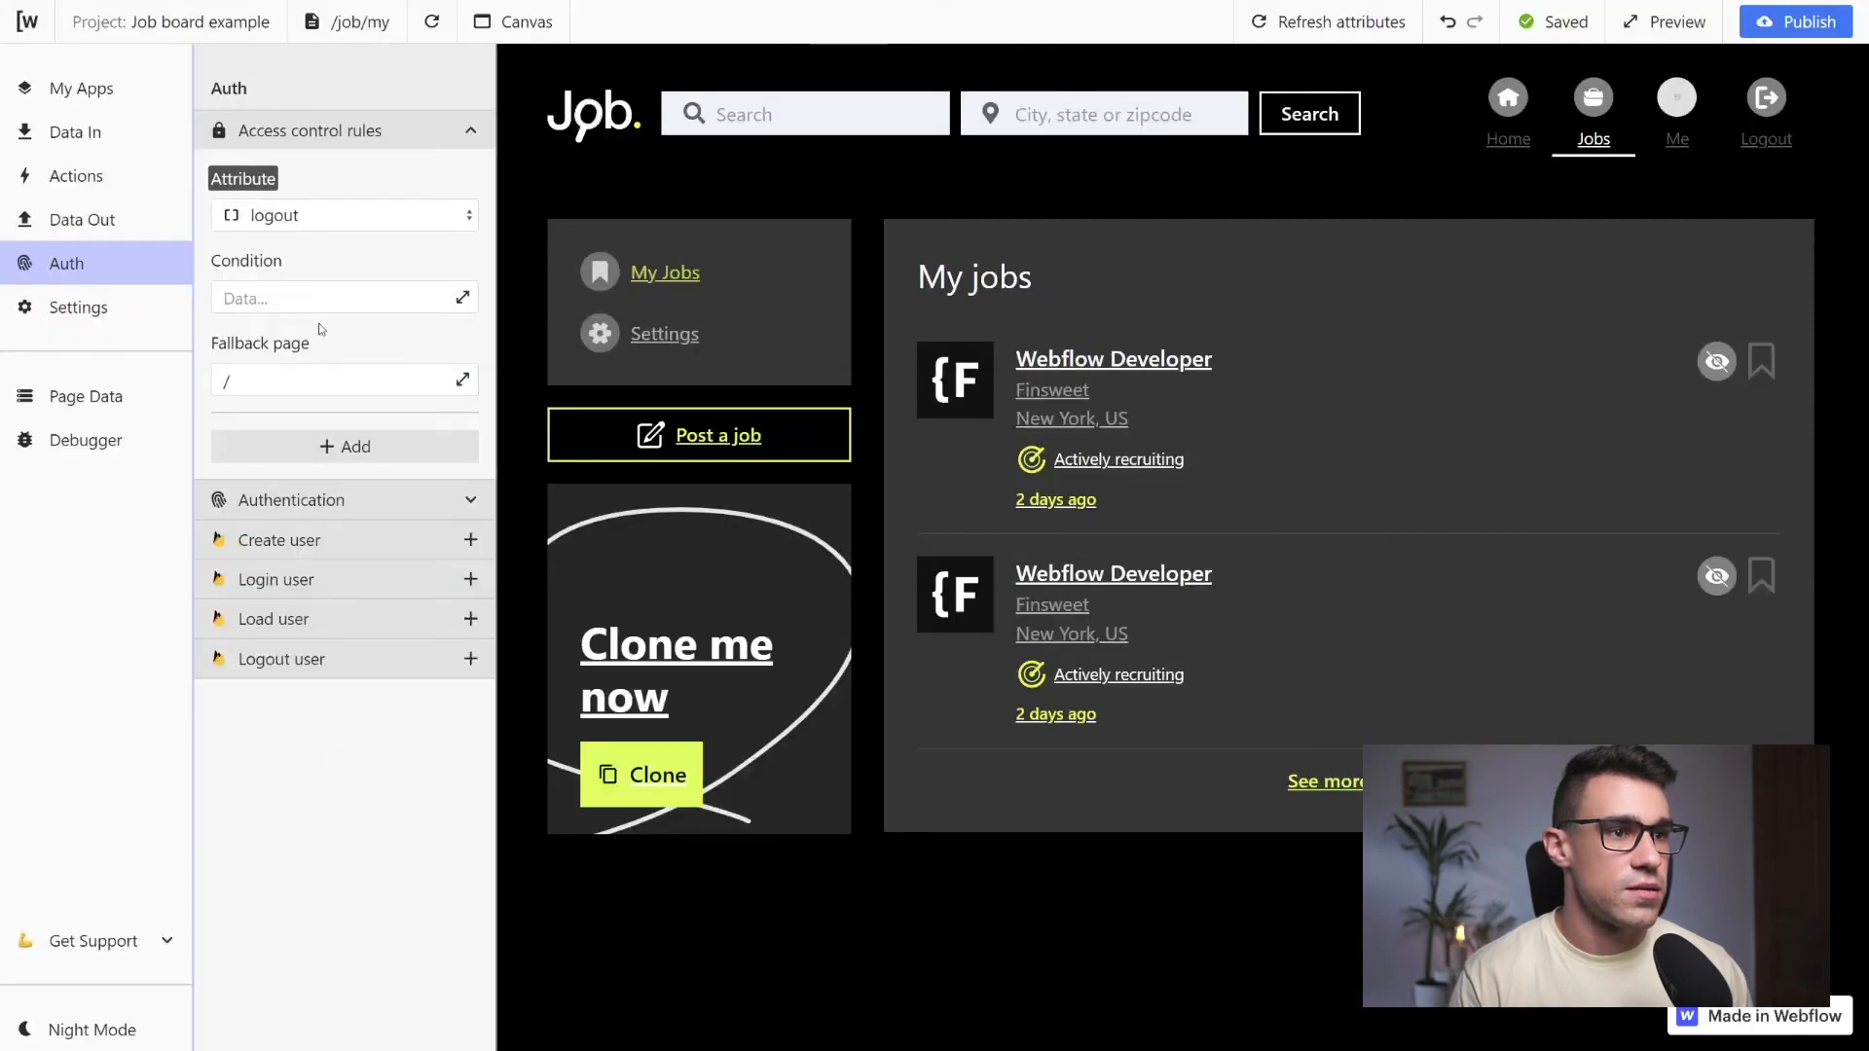
click(276, 375)
text(accou)
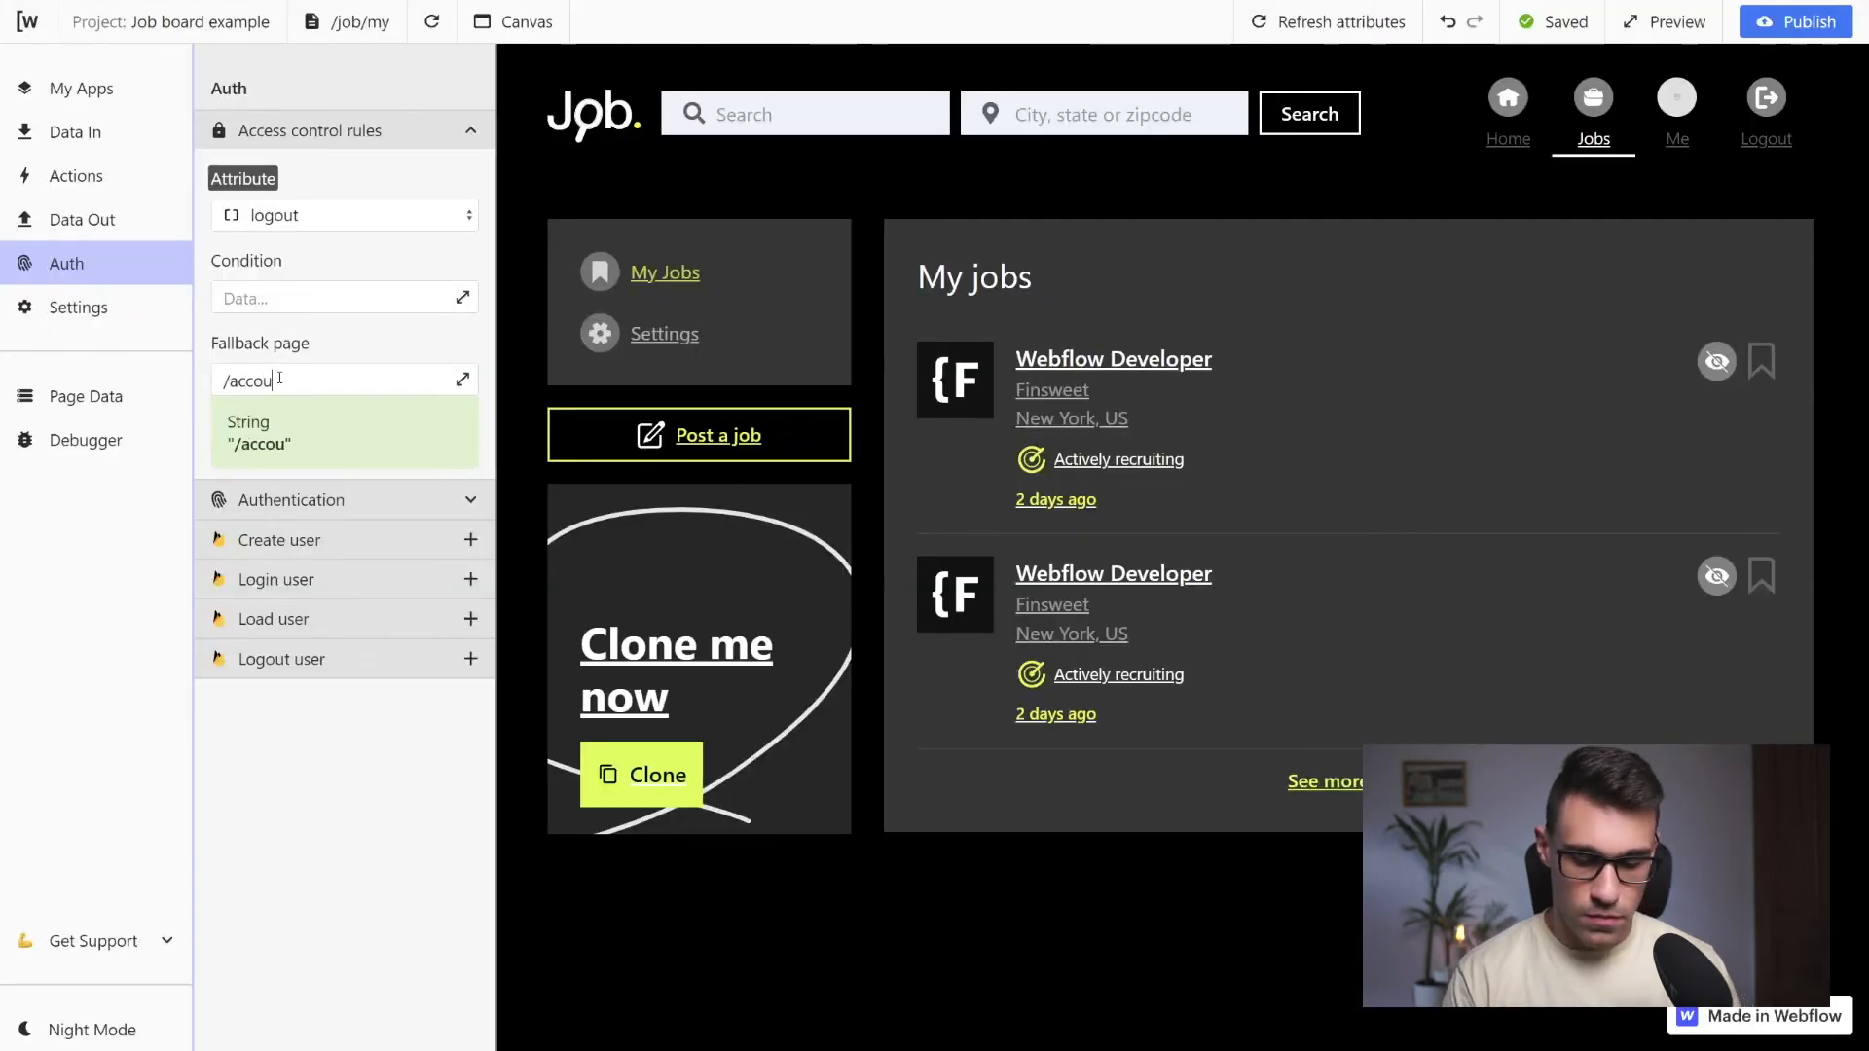
text(nt/login)
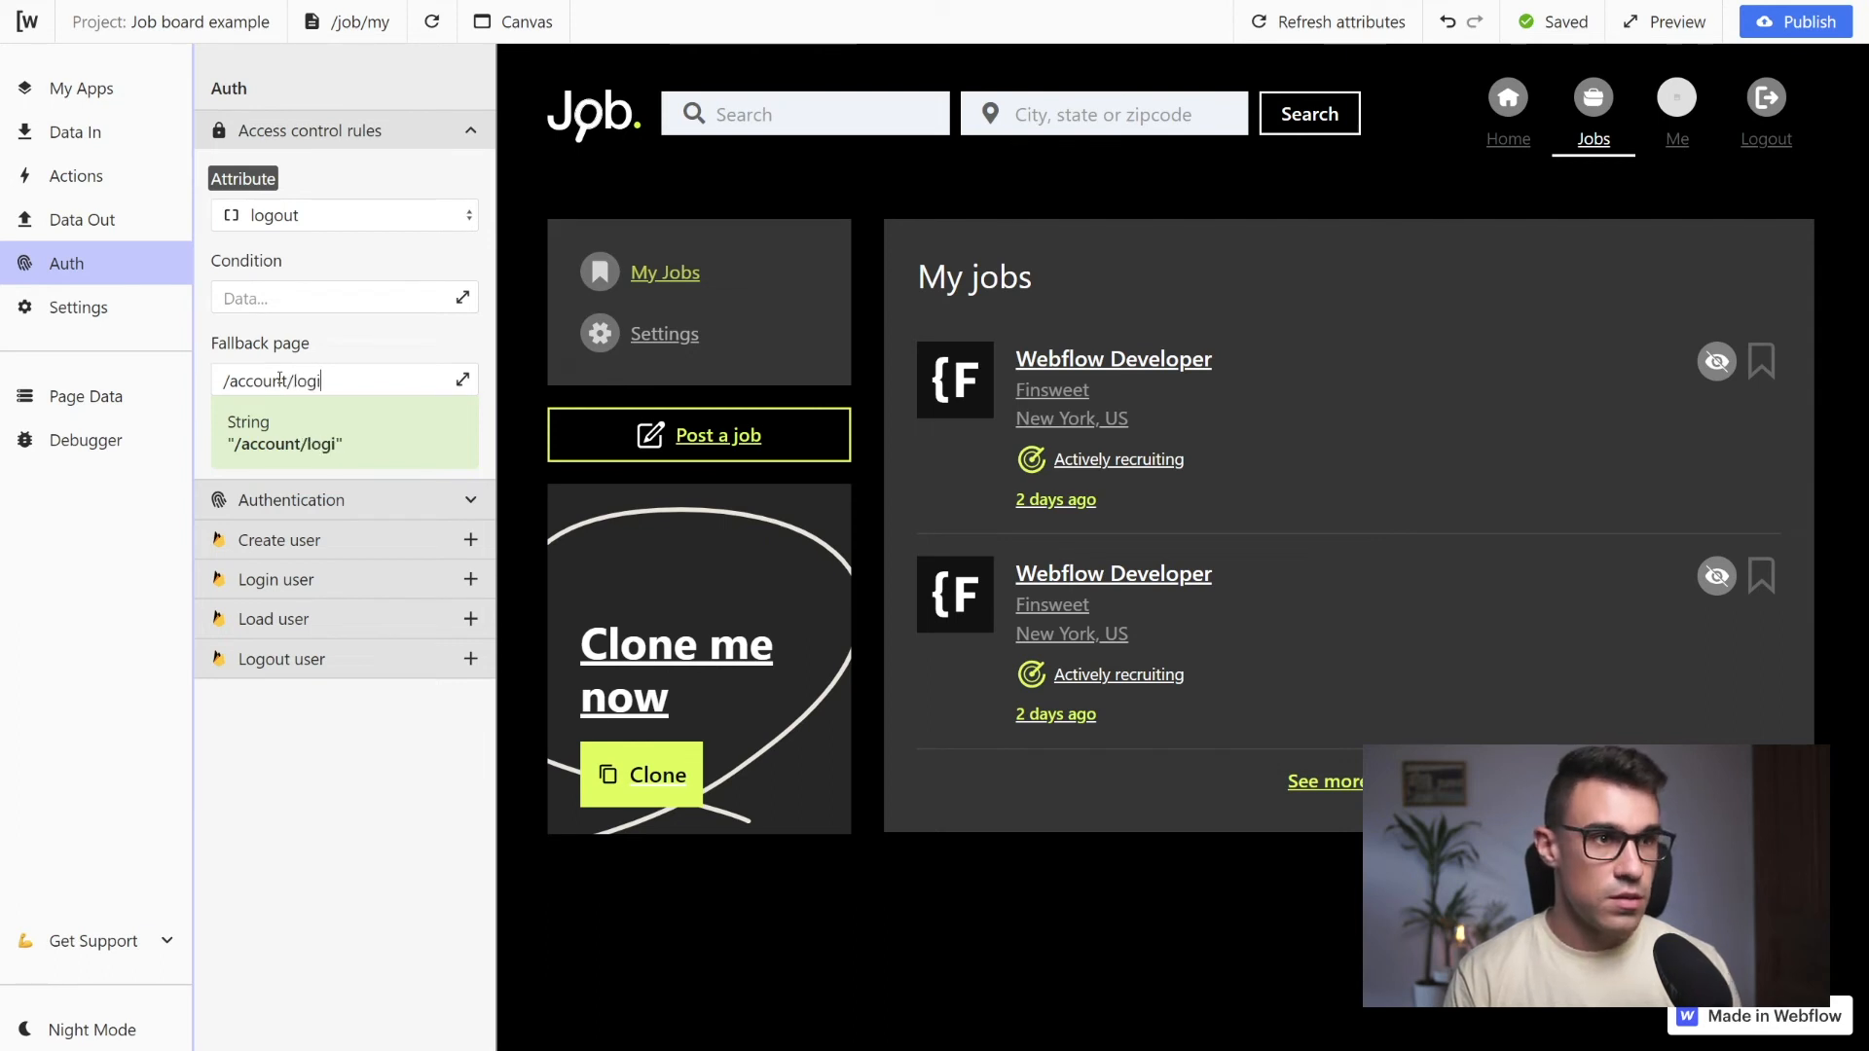
click(360, 272)
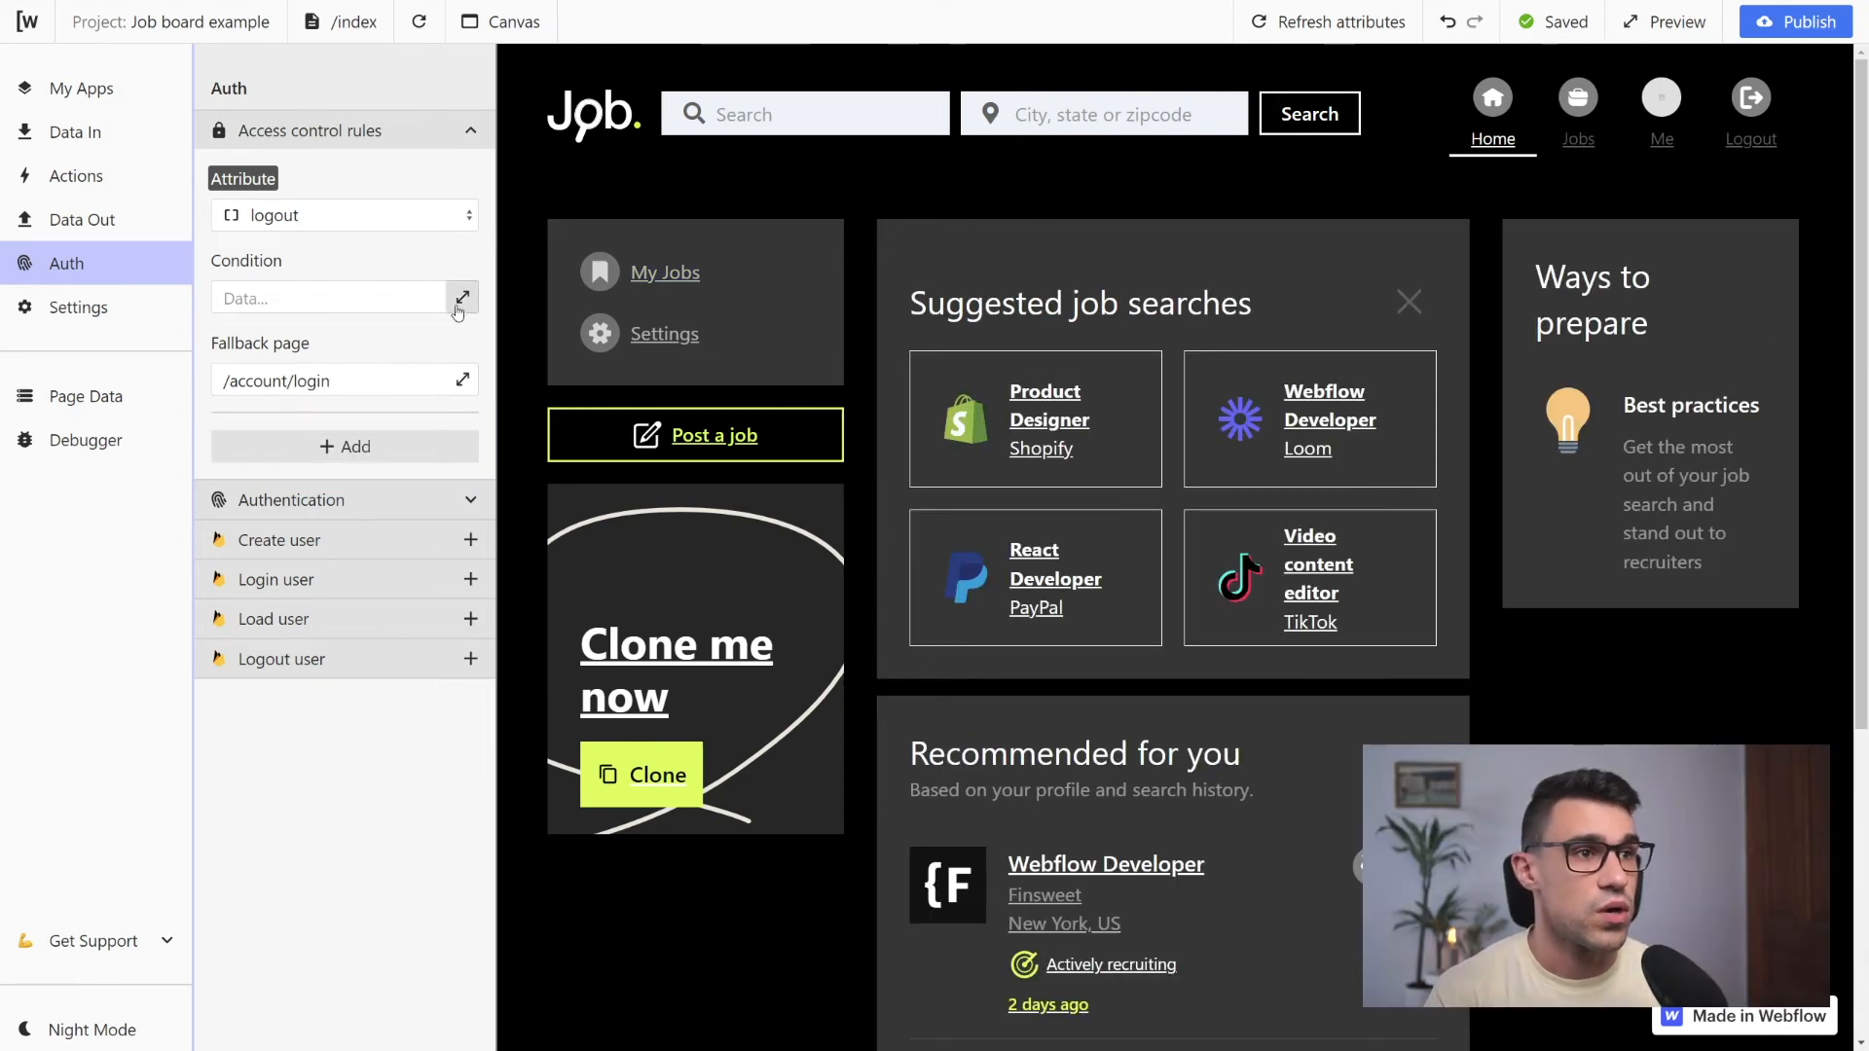
Set the access rule's condition to check r.3.$.isRequesting || r.3.$.hasRequested from the Load user request
click(466, 298)
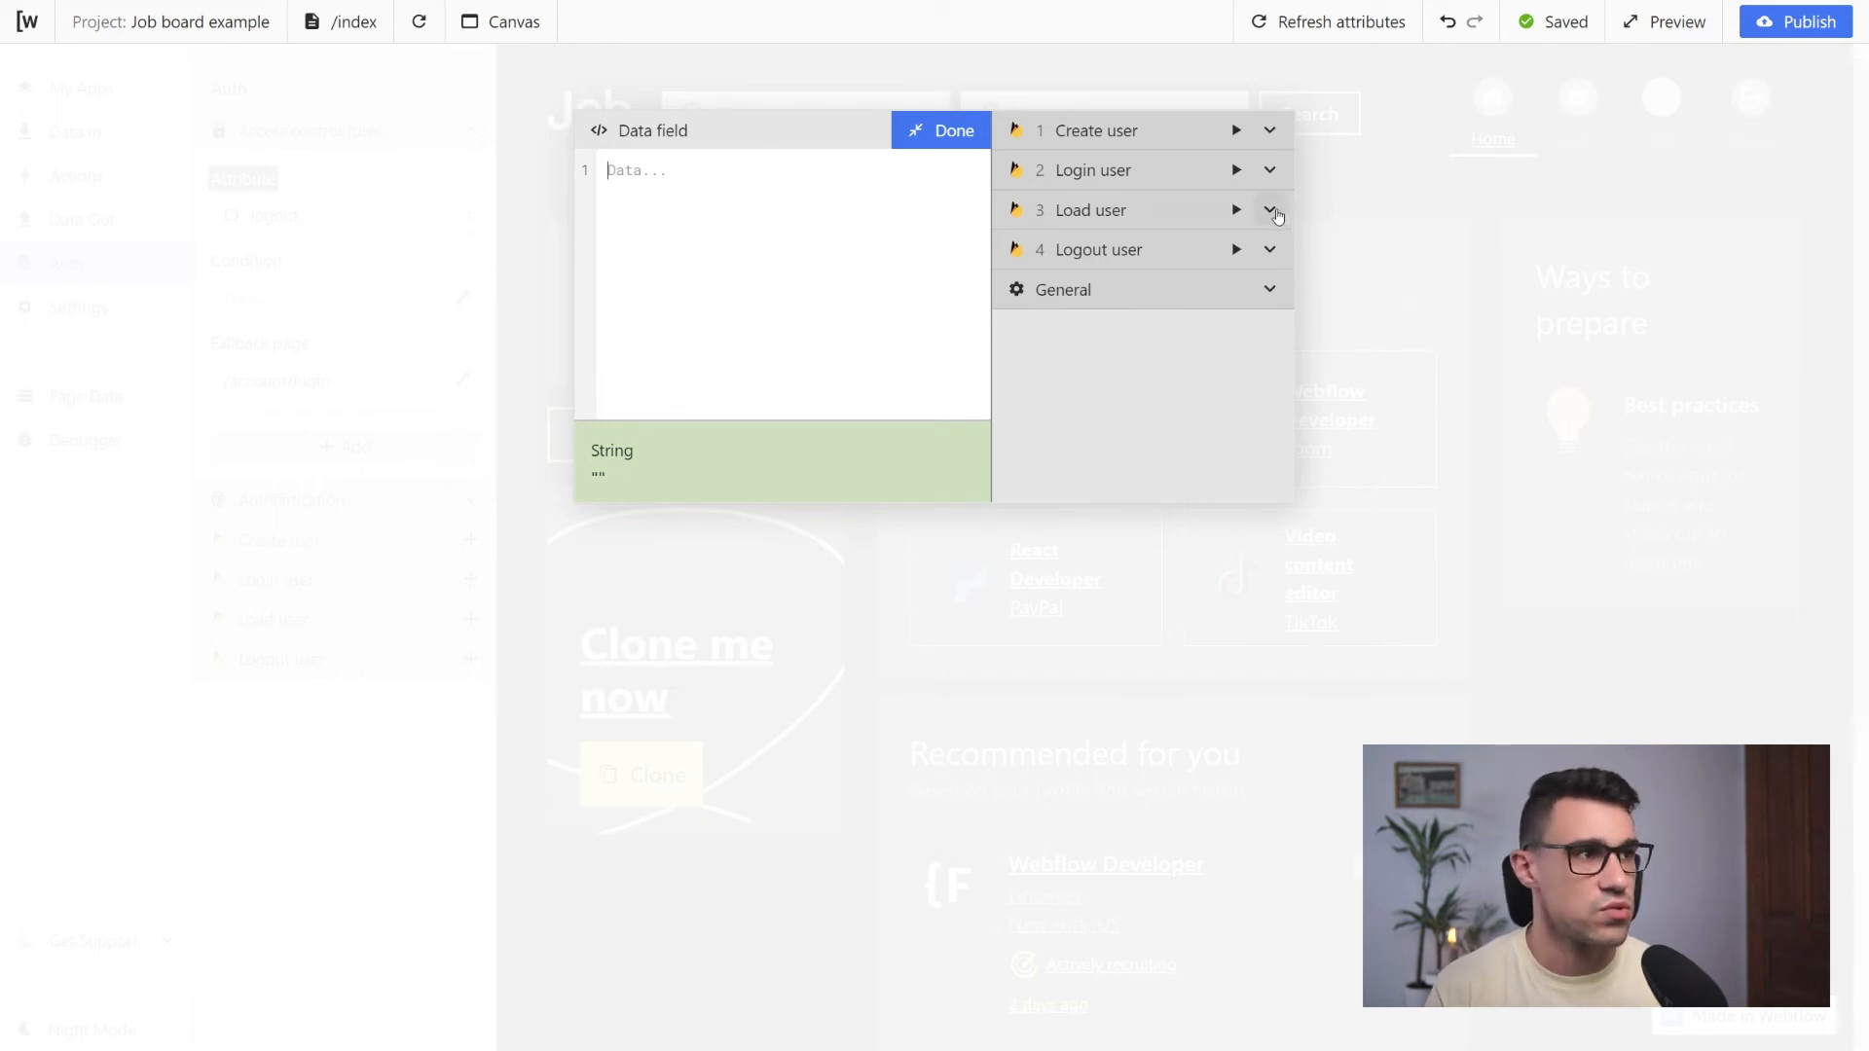
click(1270, 210)
scroll(1266, 214, down, 1)
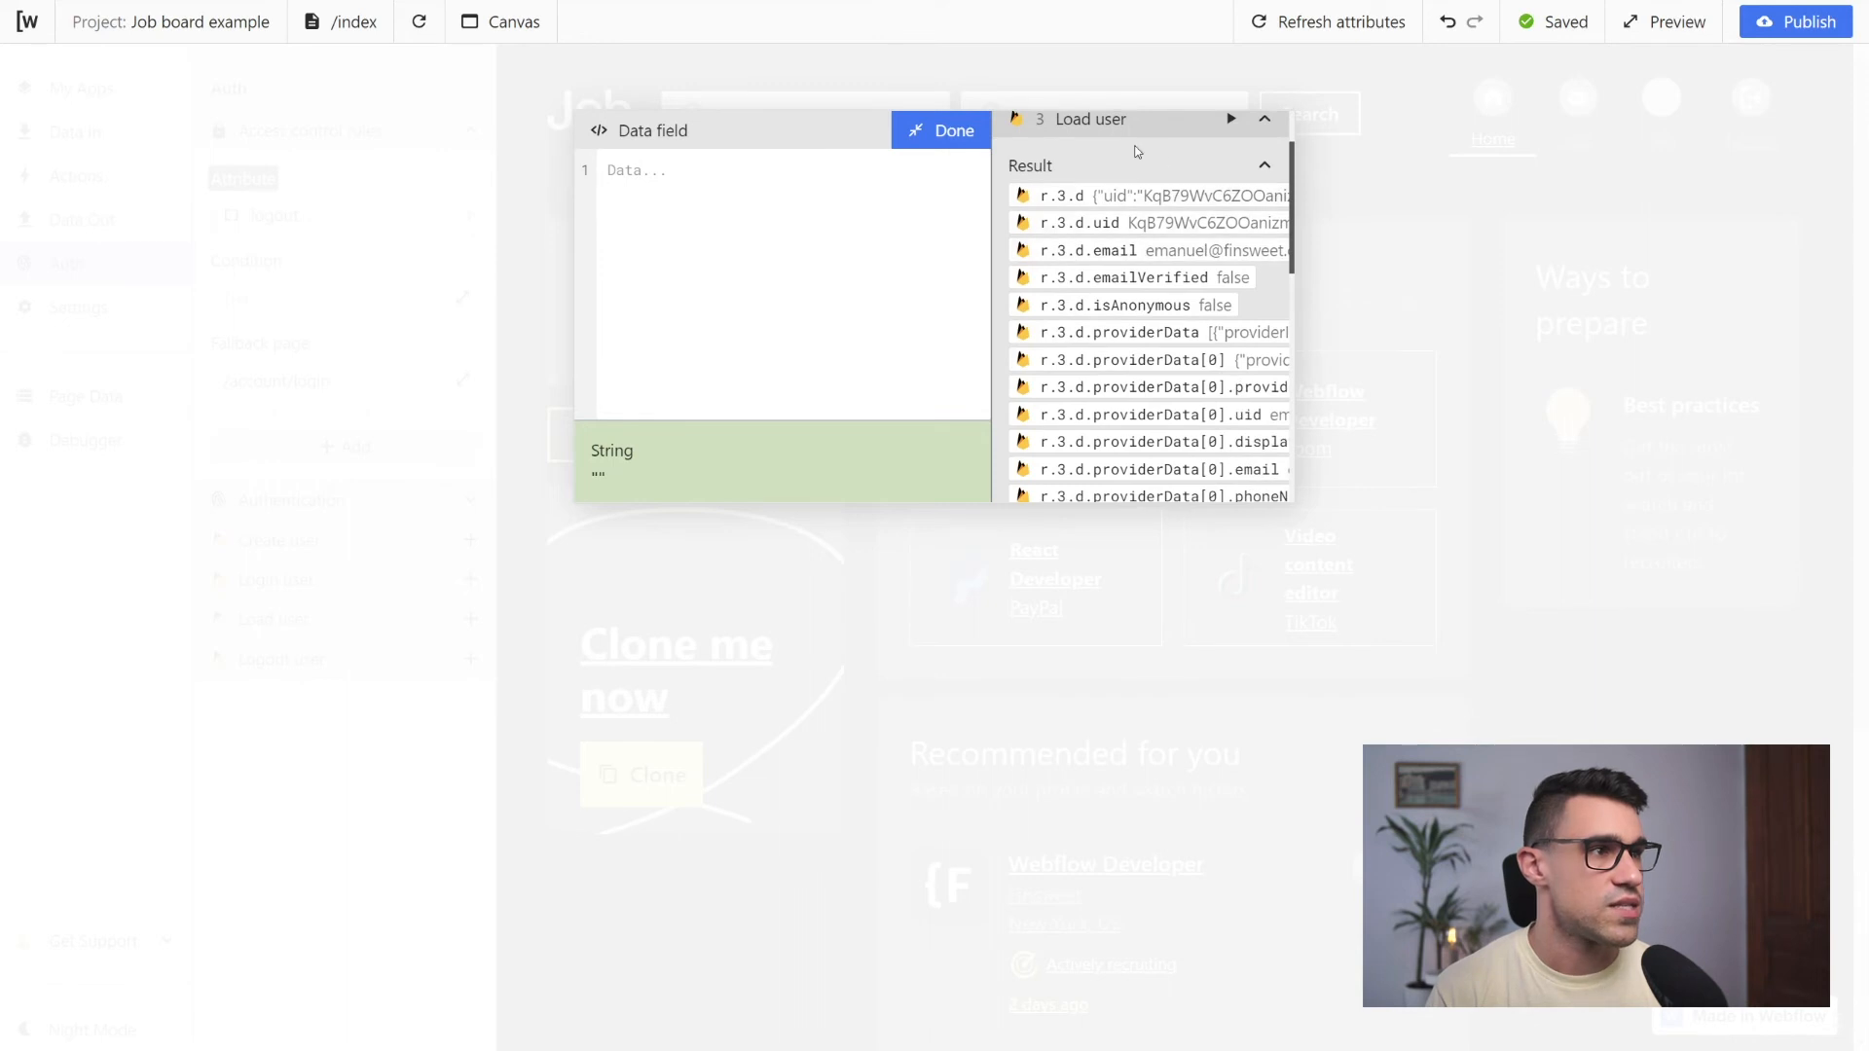
scroll(1164, 293, down, 6)
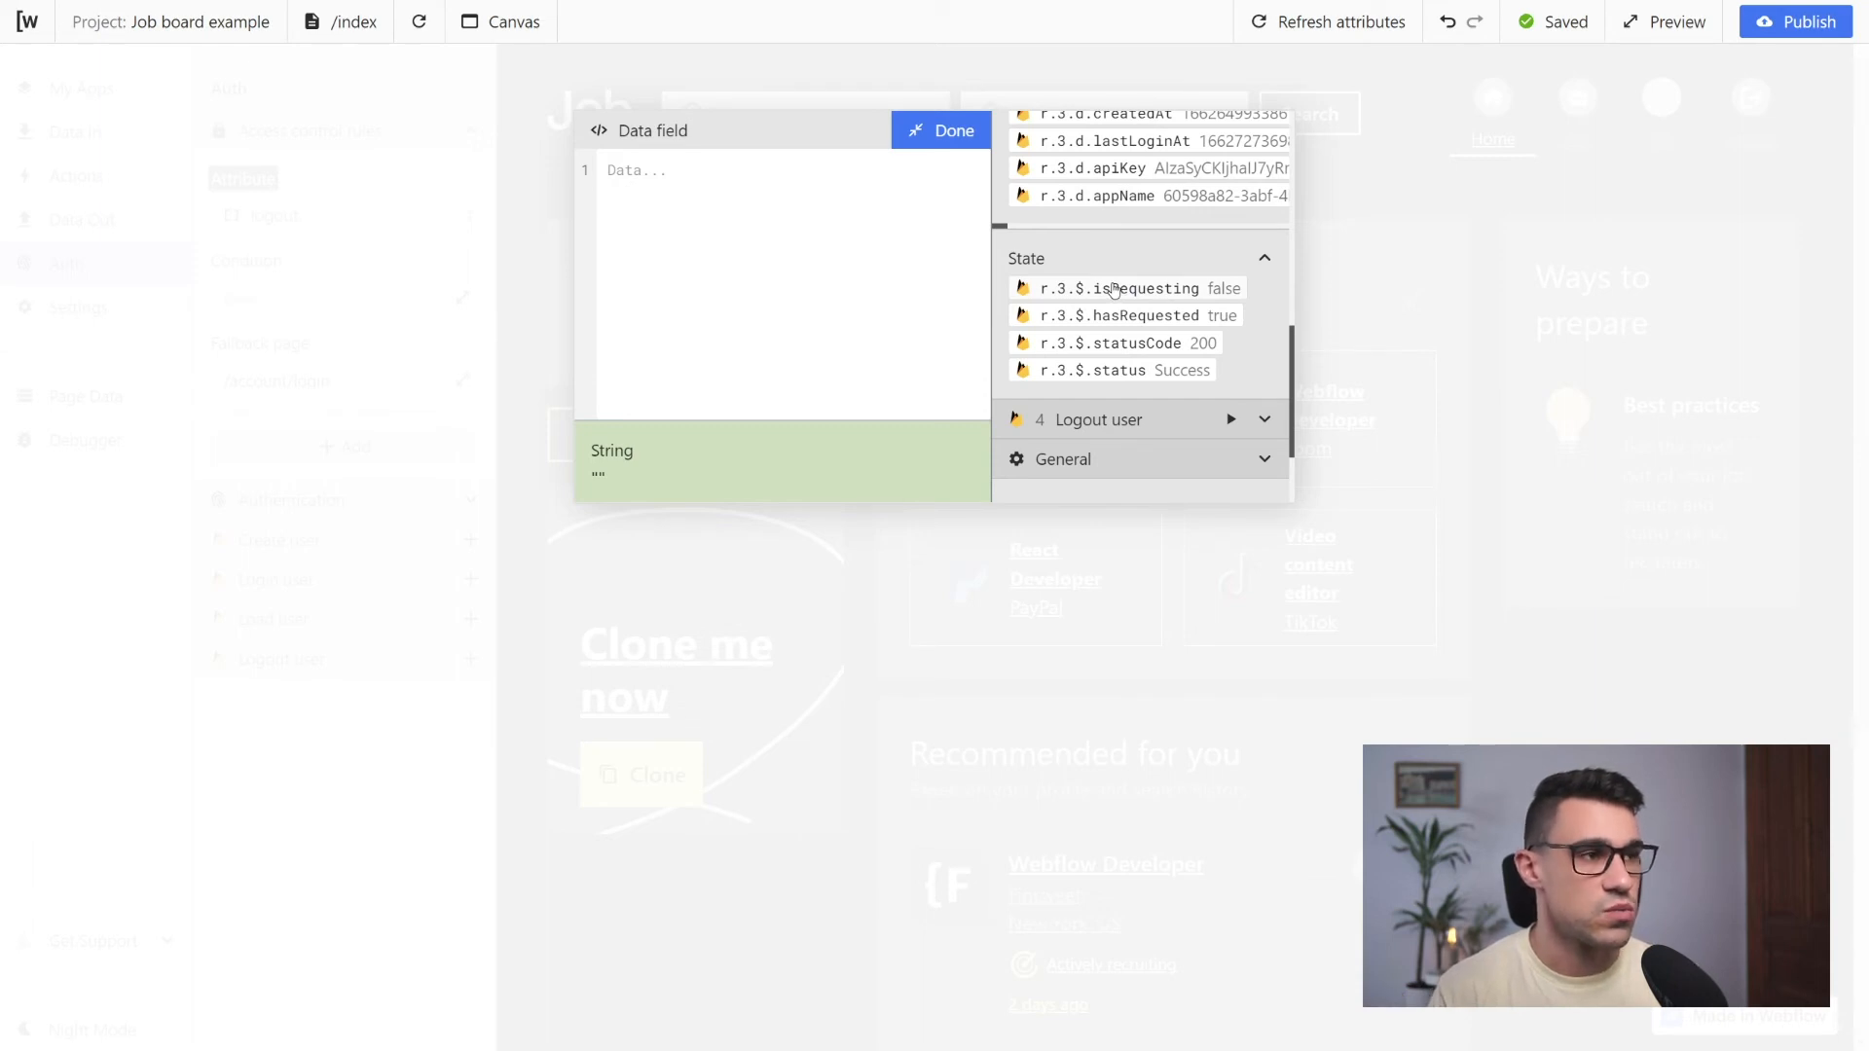
click(1146, 285)
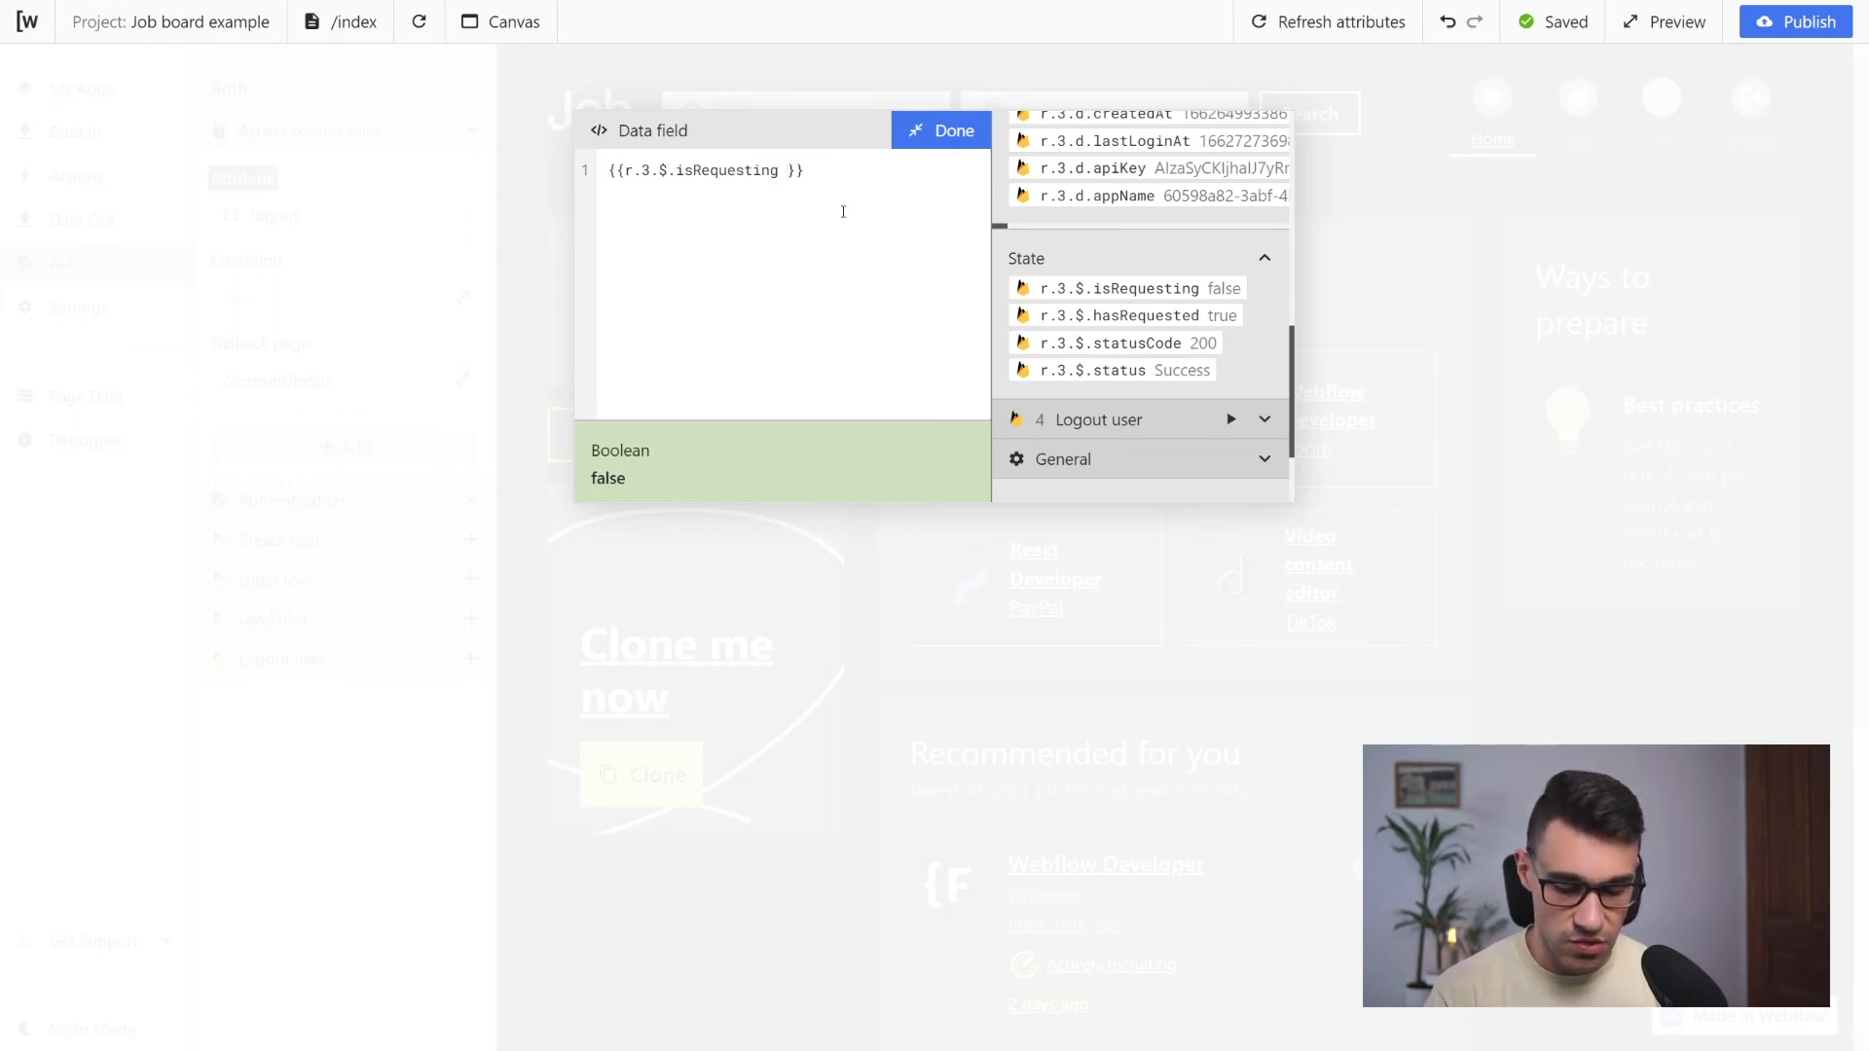
text(||)
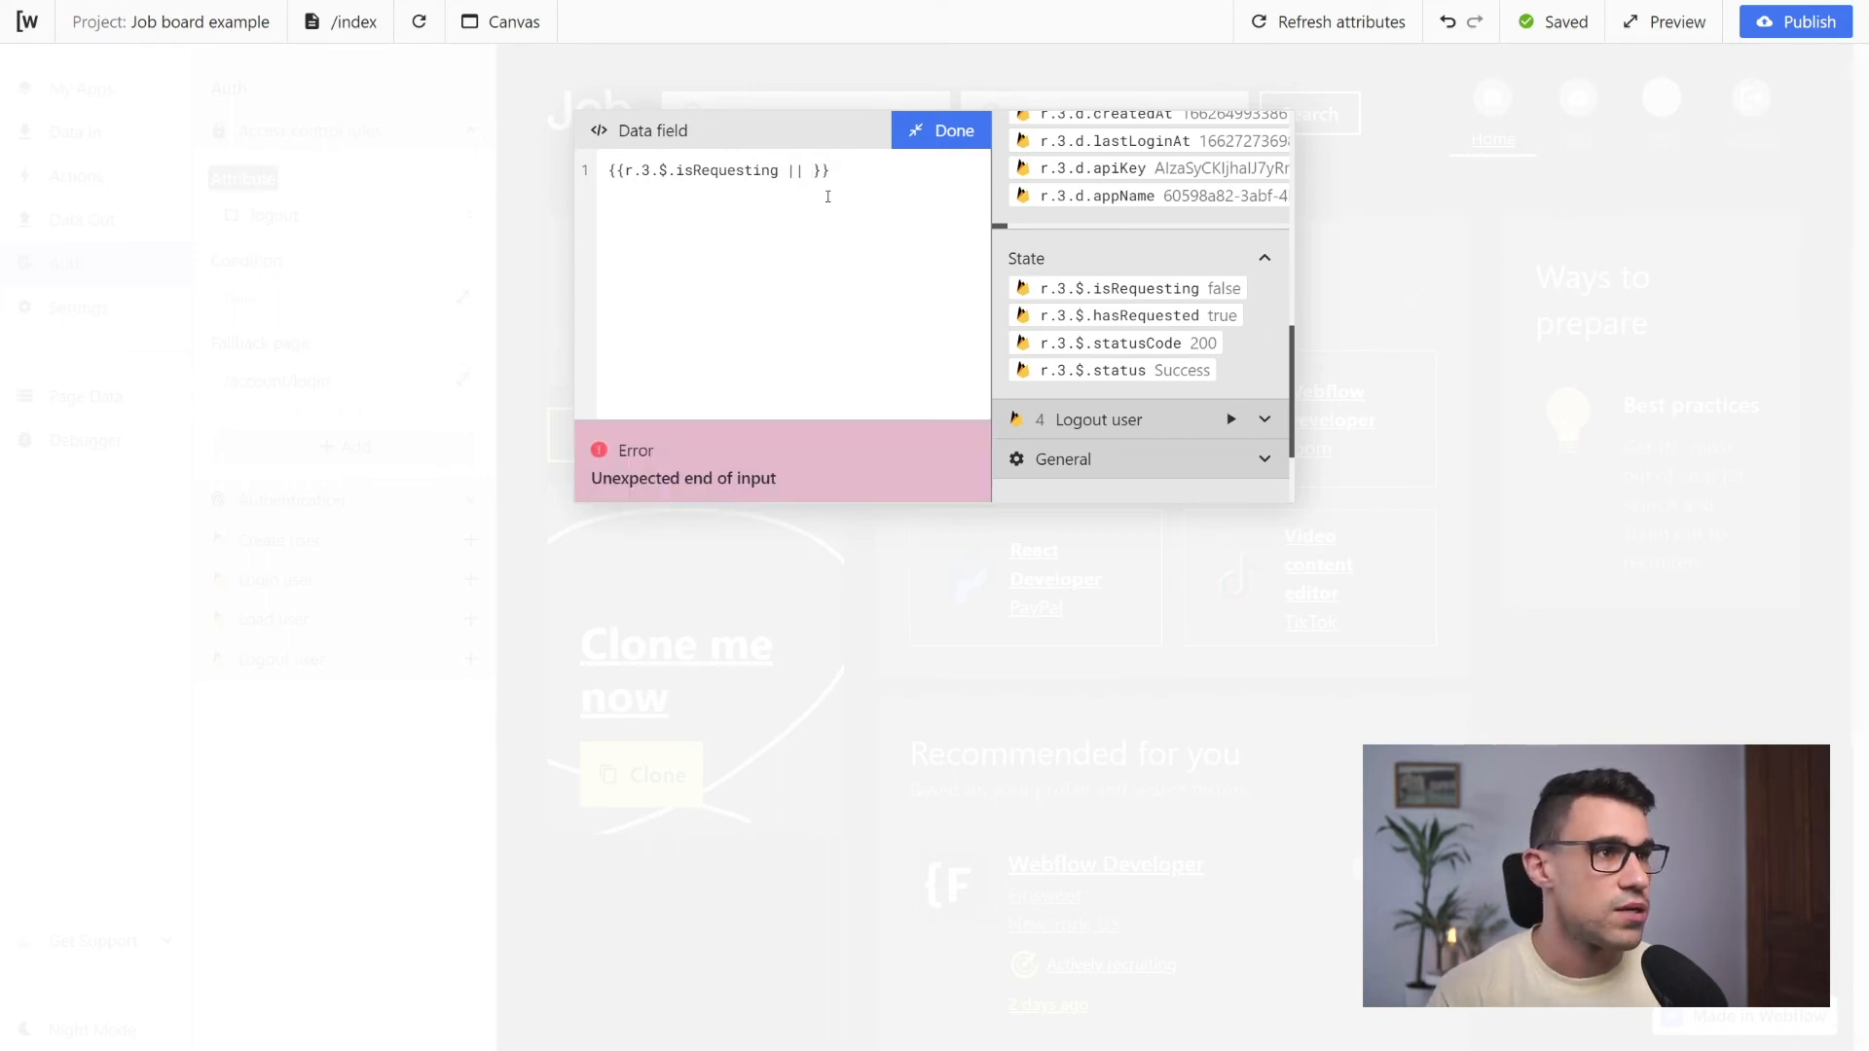
drag(814, 178, 788, 173)
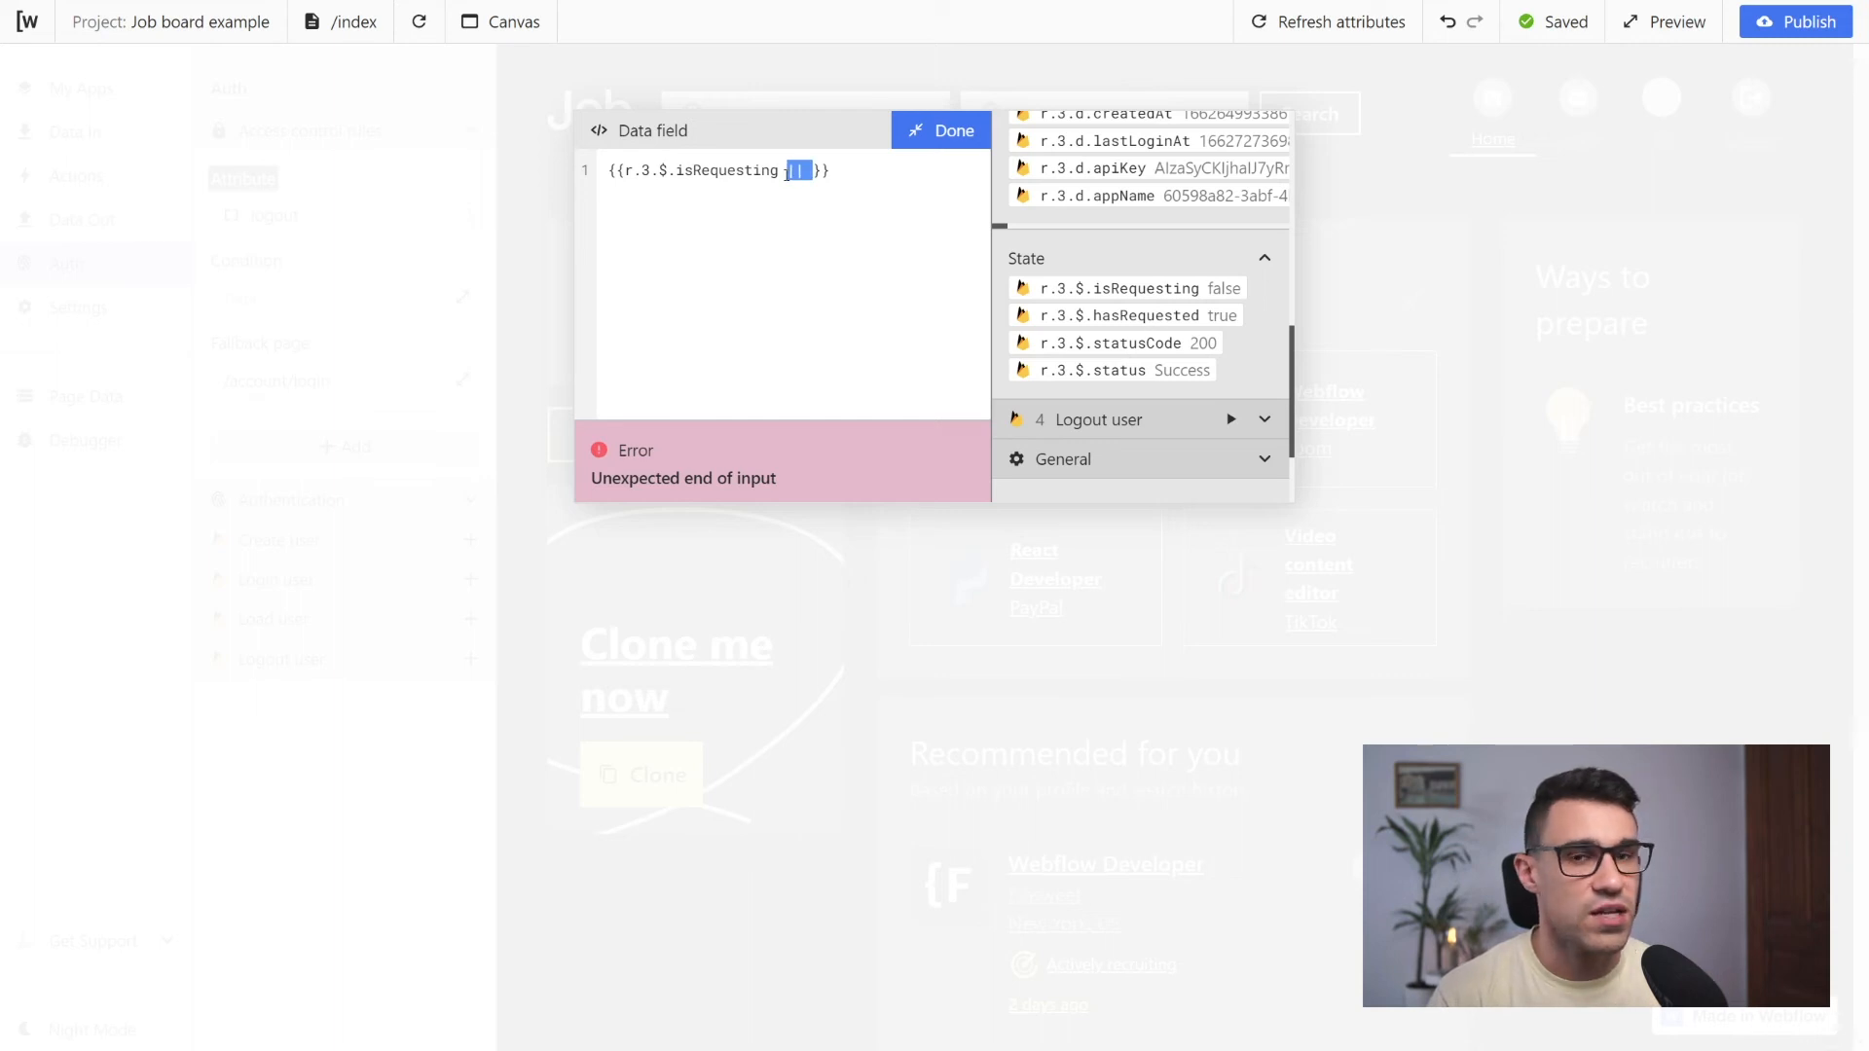
click(807, 171)
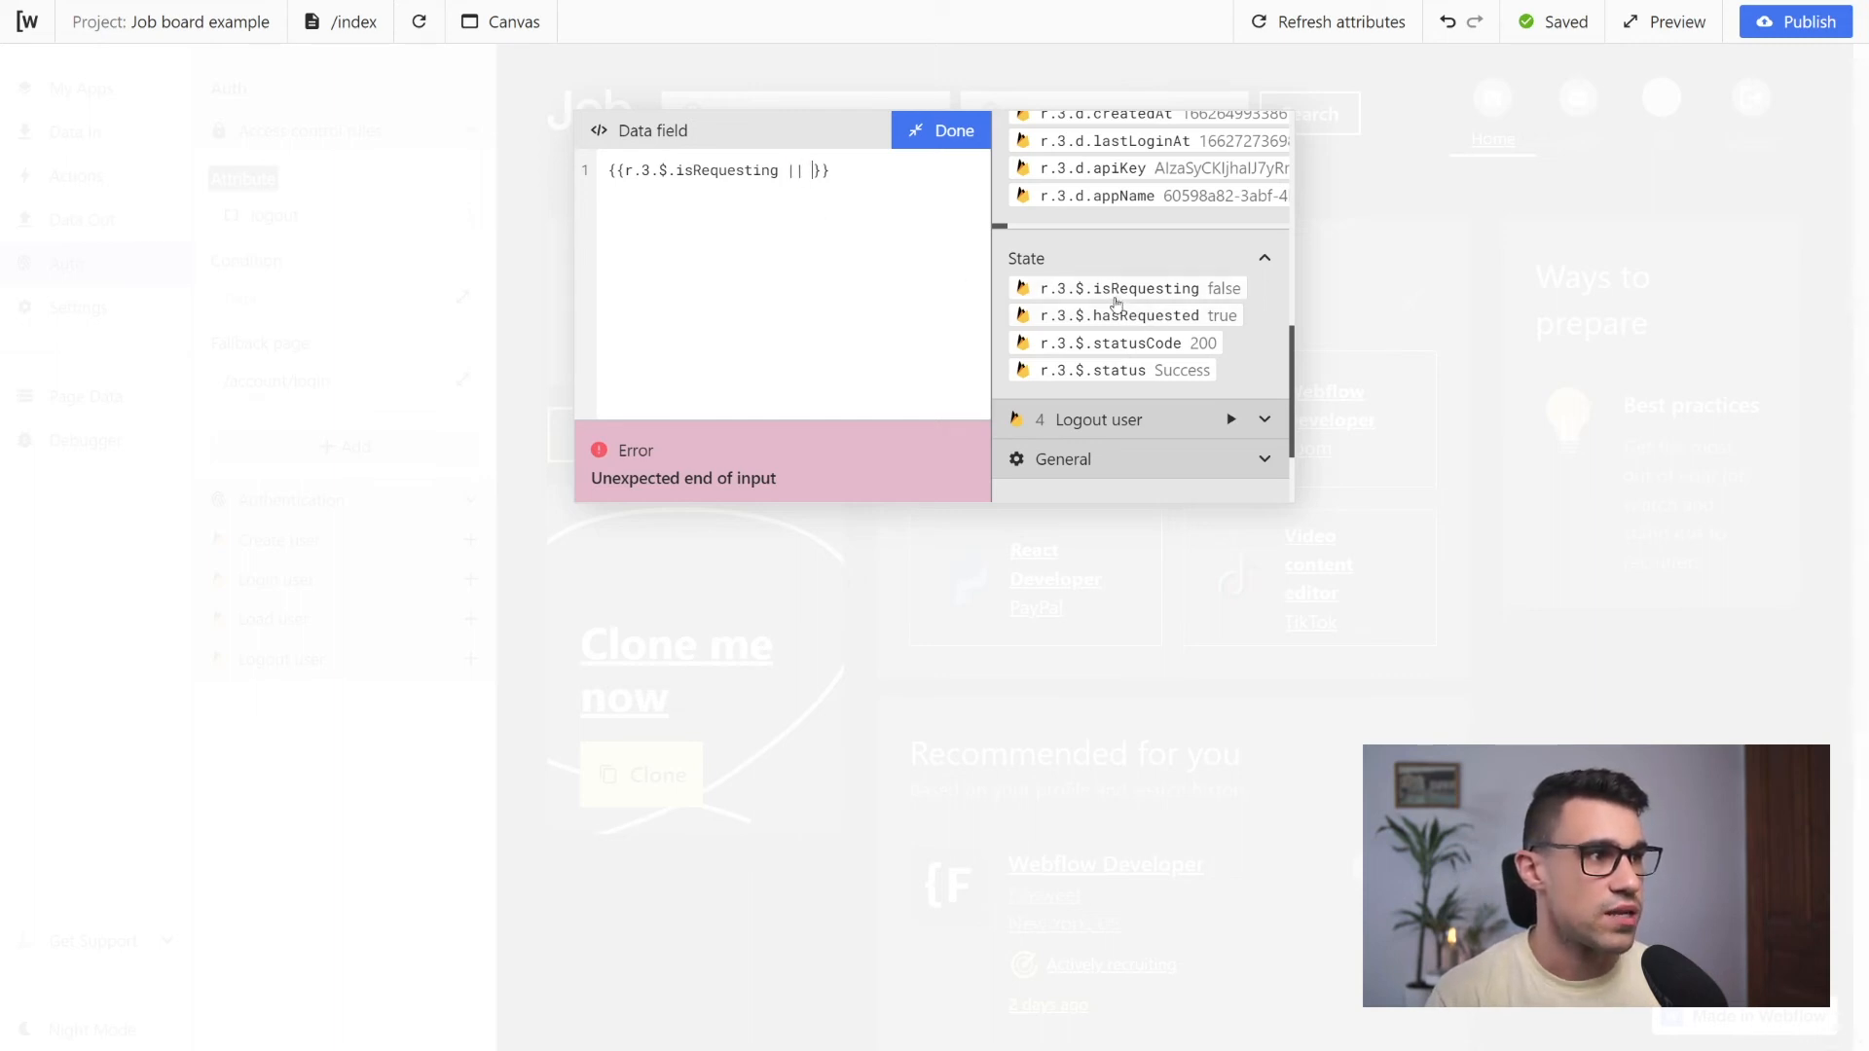
click(1142, 317)
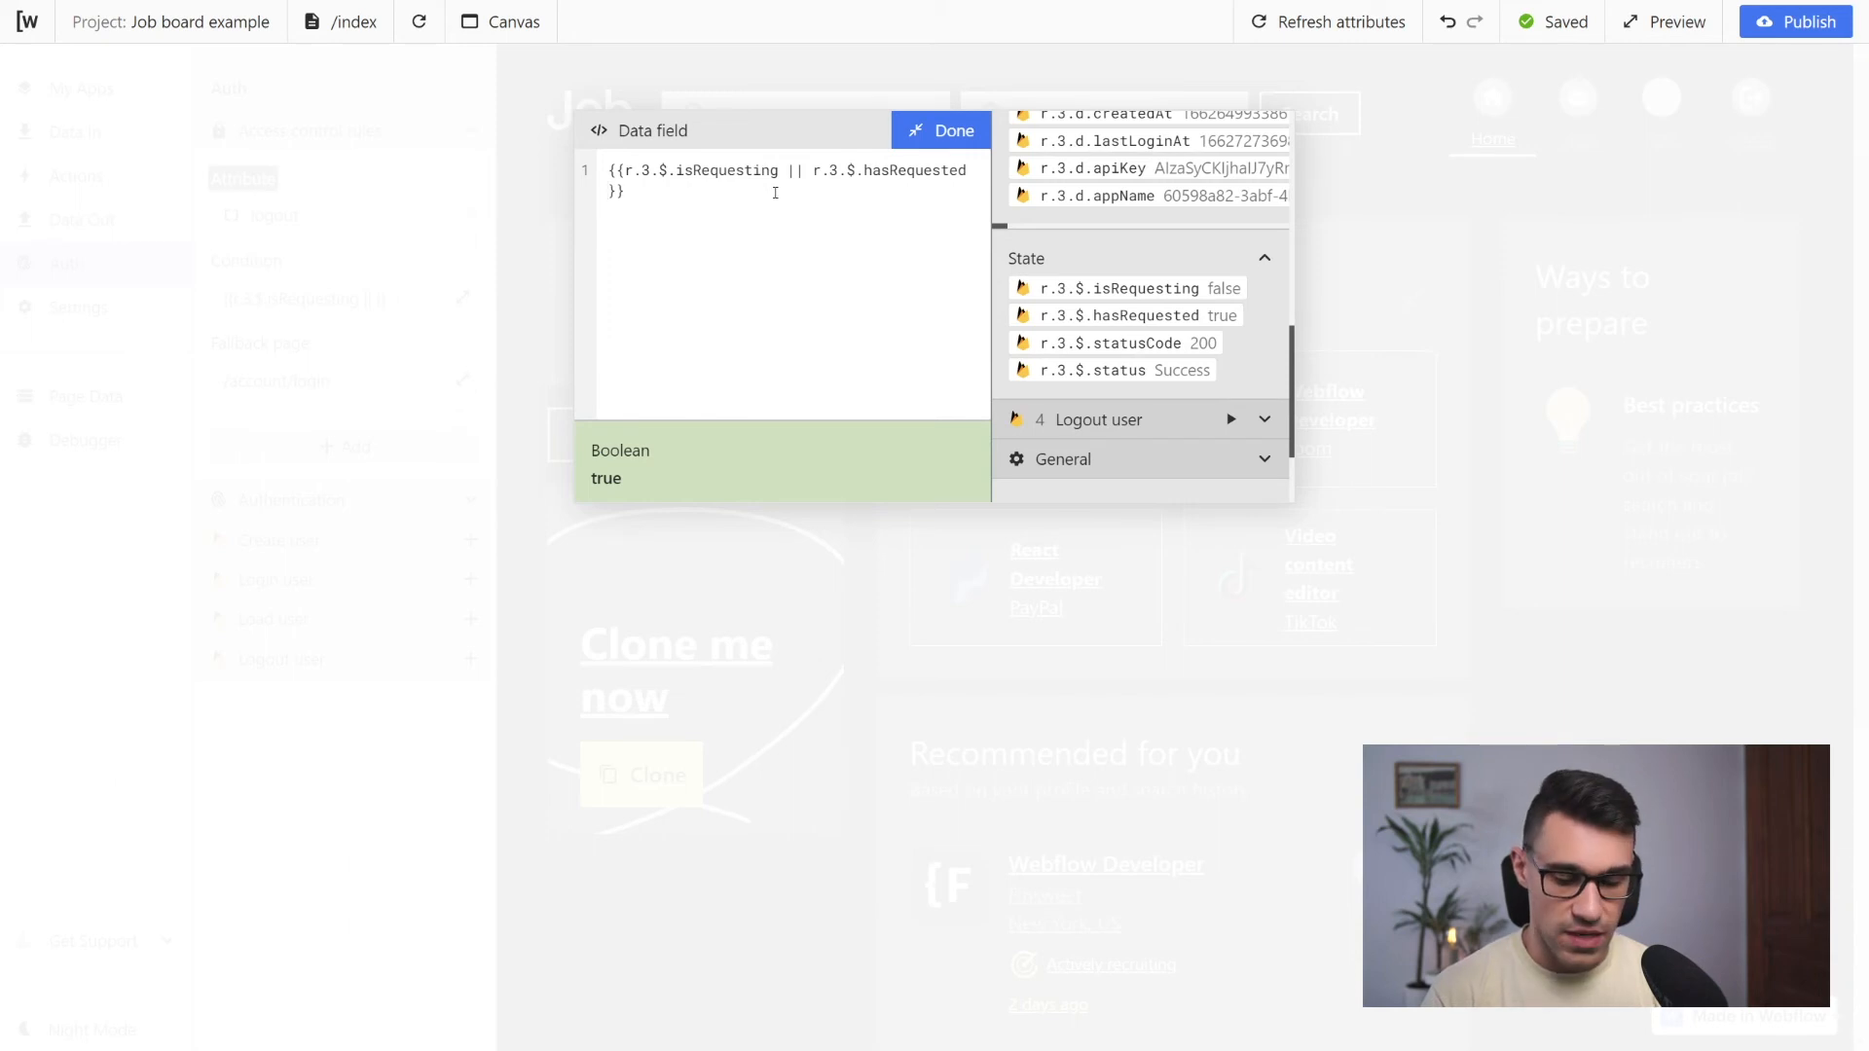
Extend the access rule's condition with && r.3.$.statusCode === 200 and finish editing the expression
text(&&)
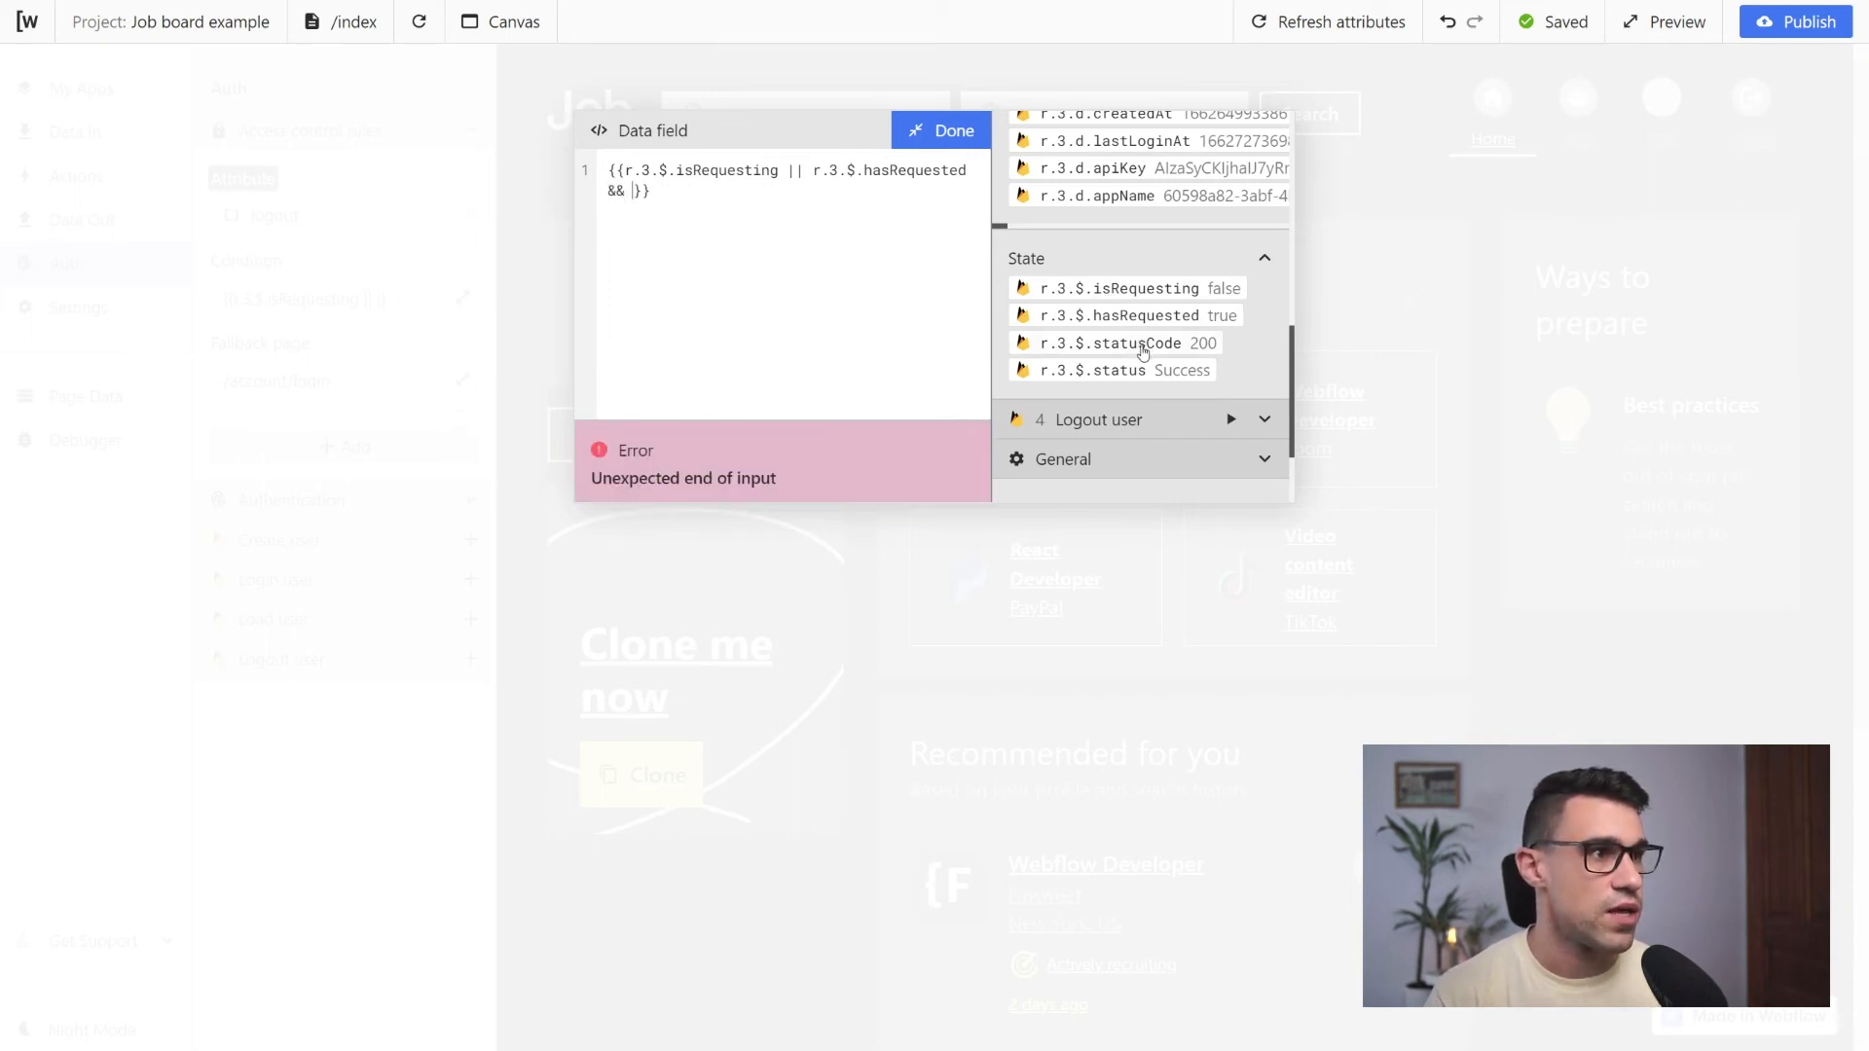
click(1186, 347)
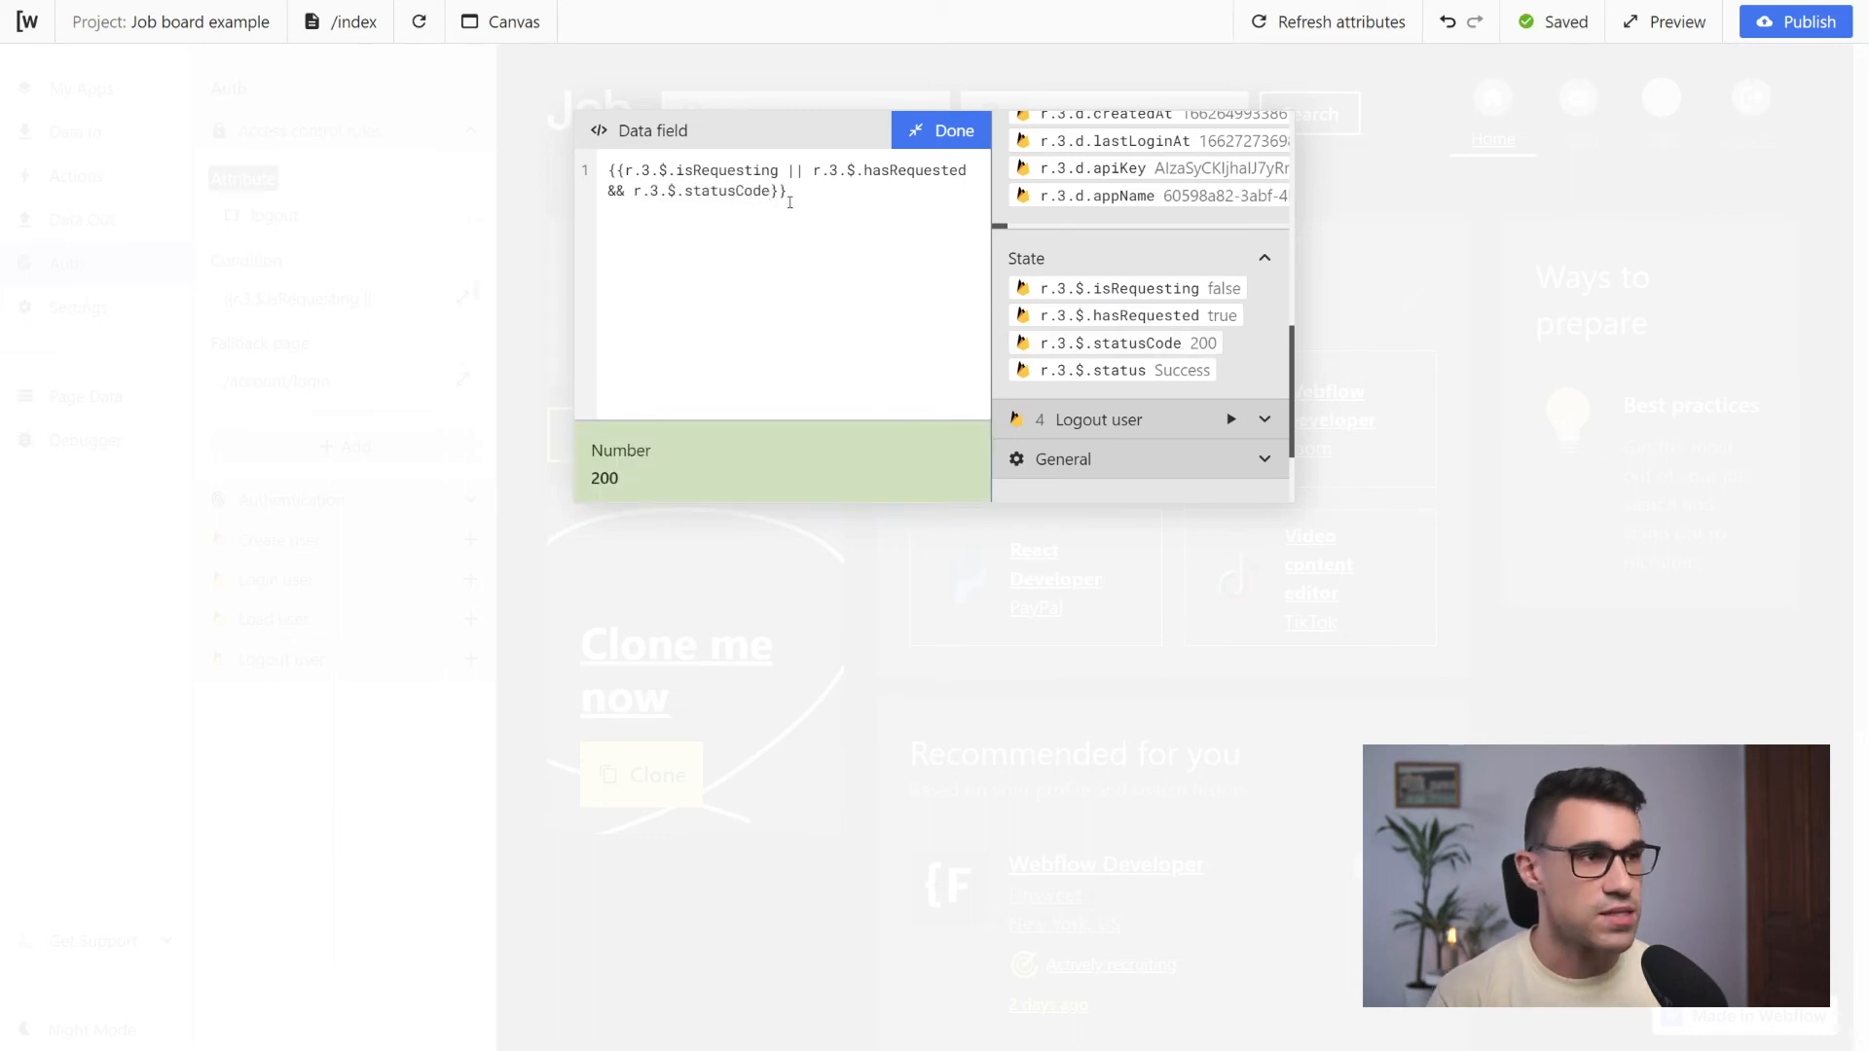
text(==)
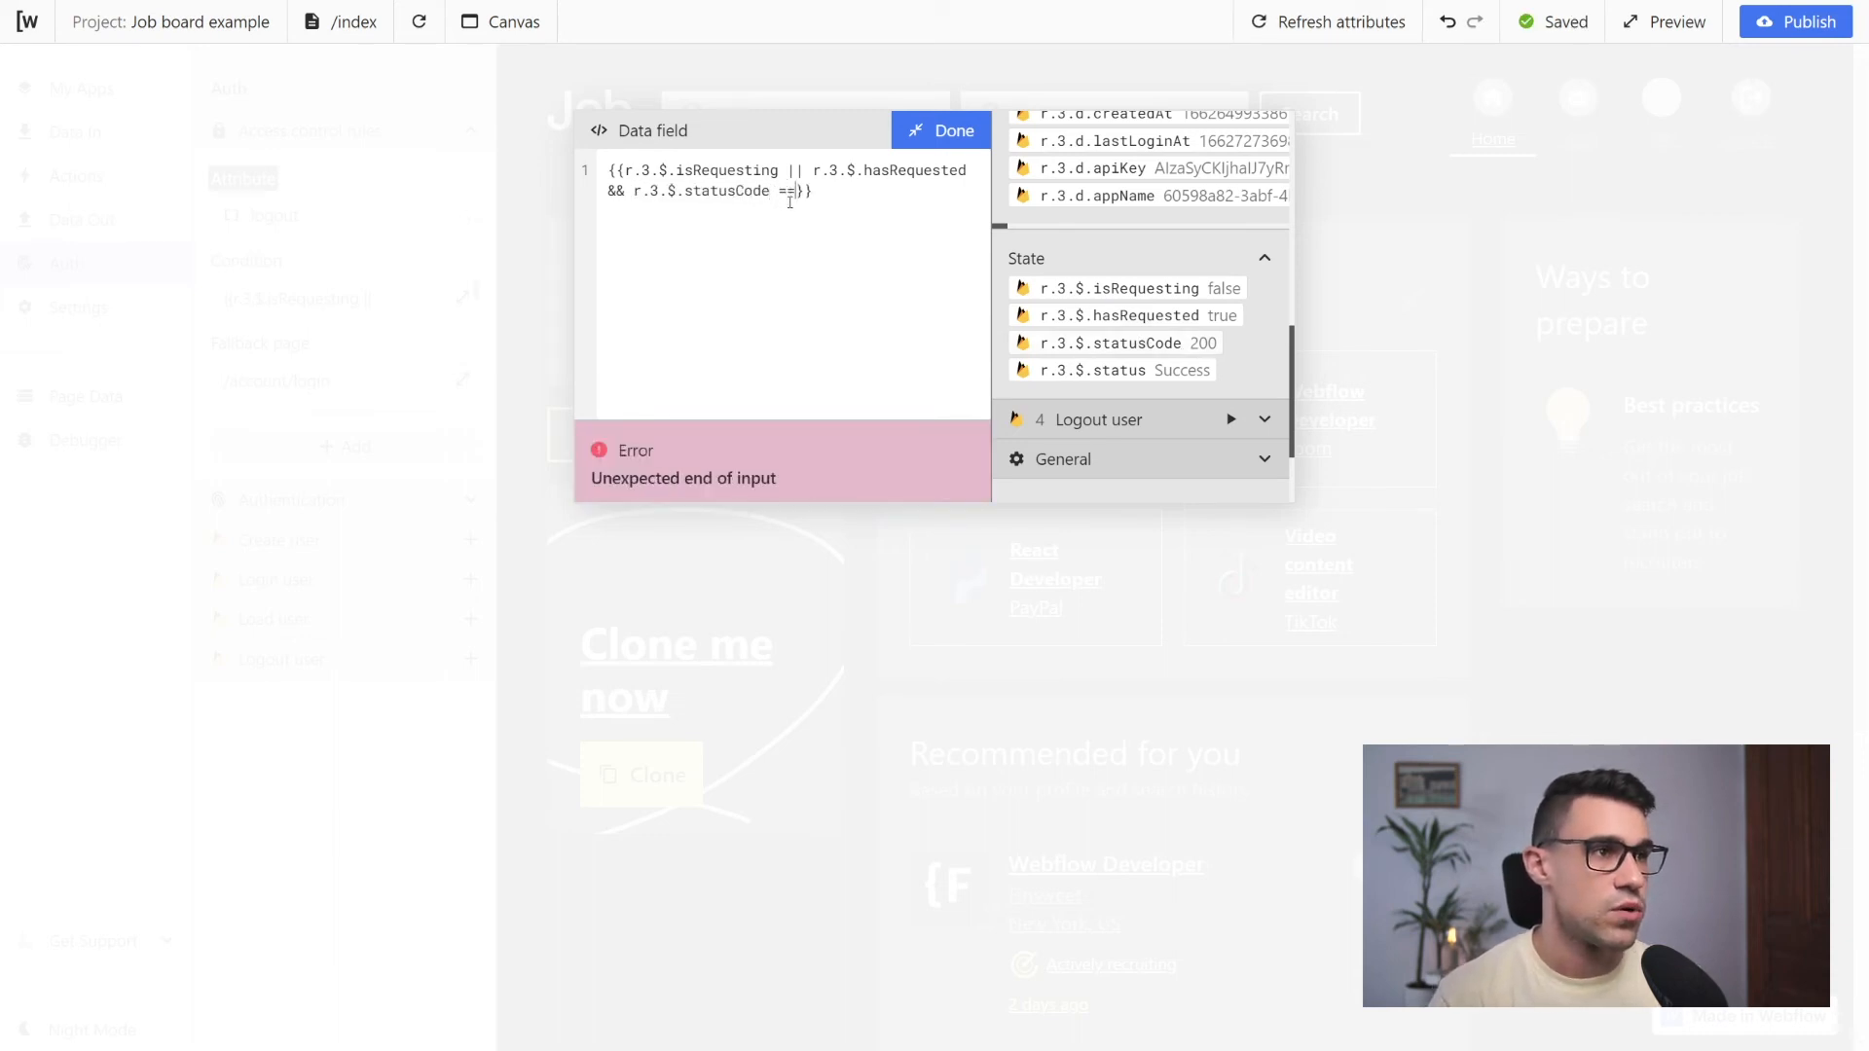
text(= 200)
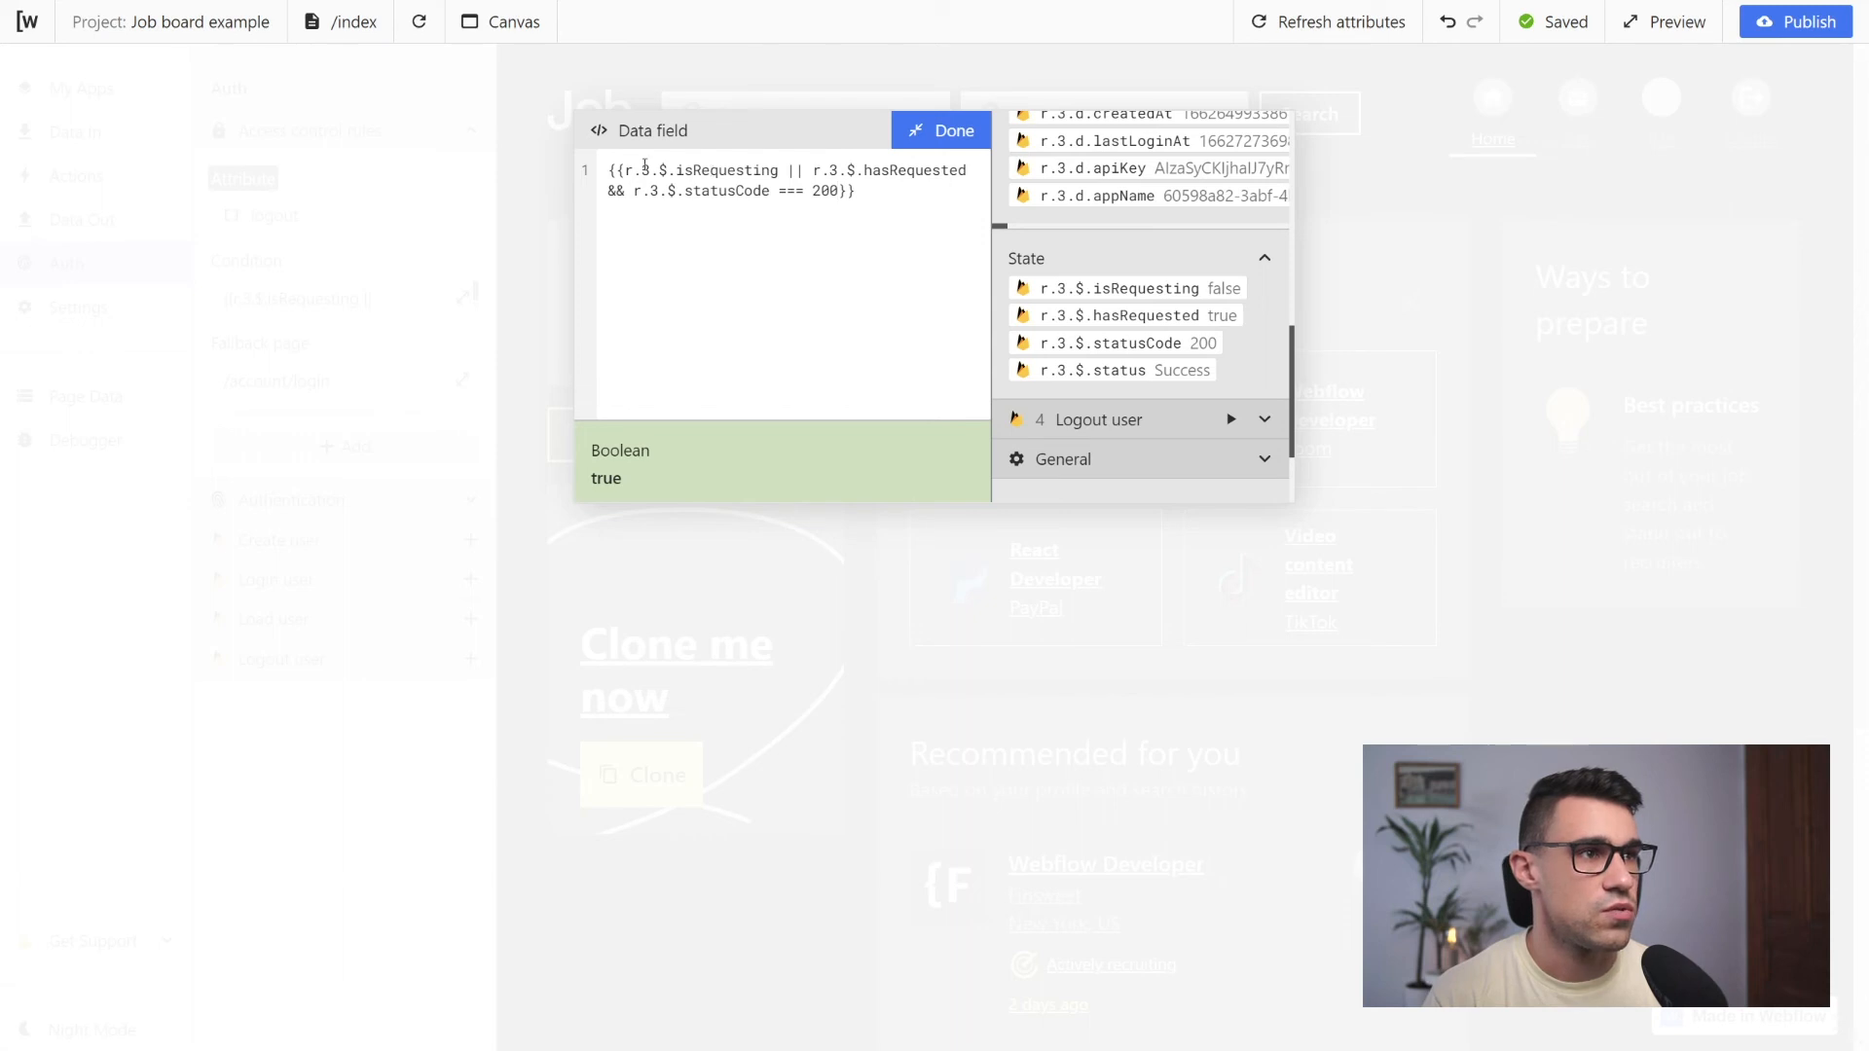
drag(627, 171, 778, 170)
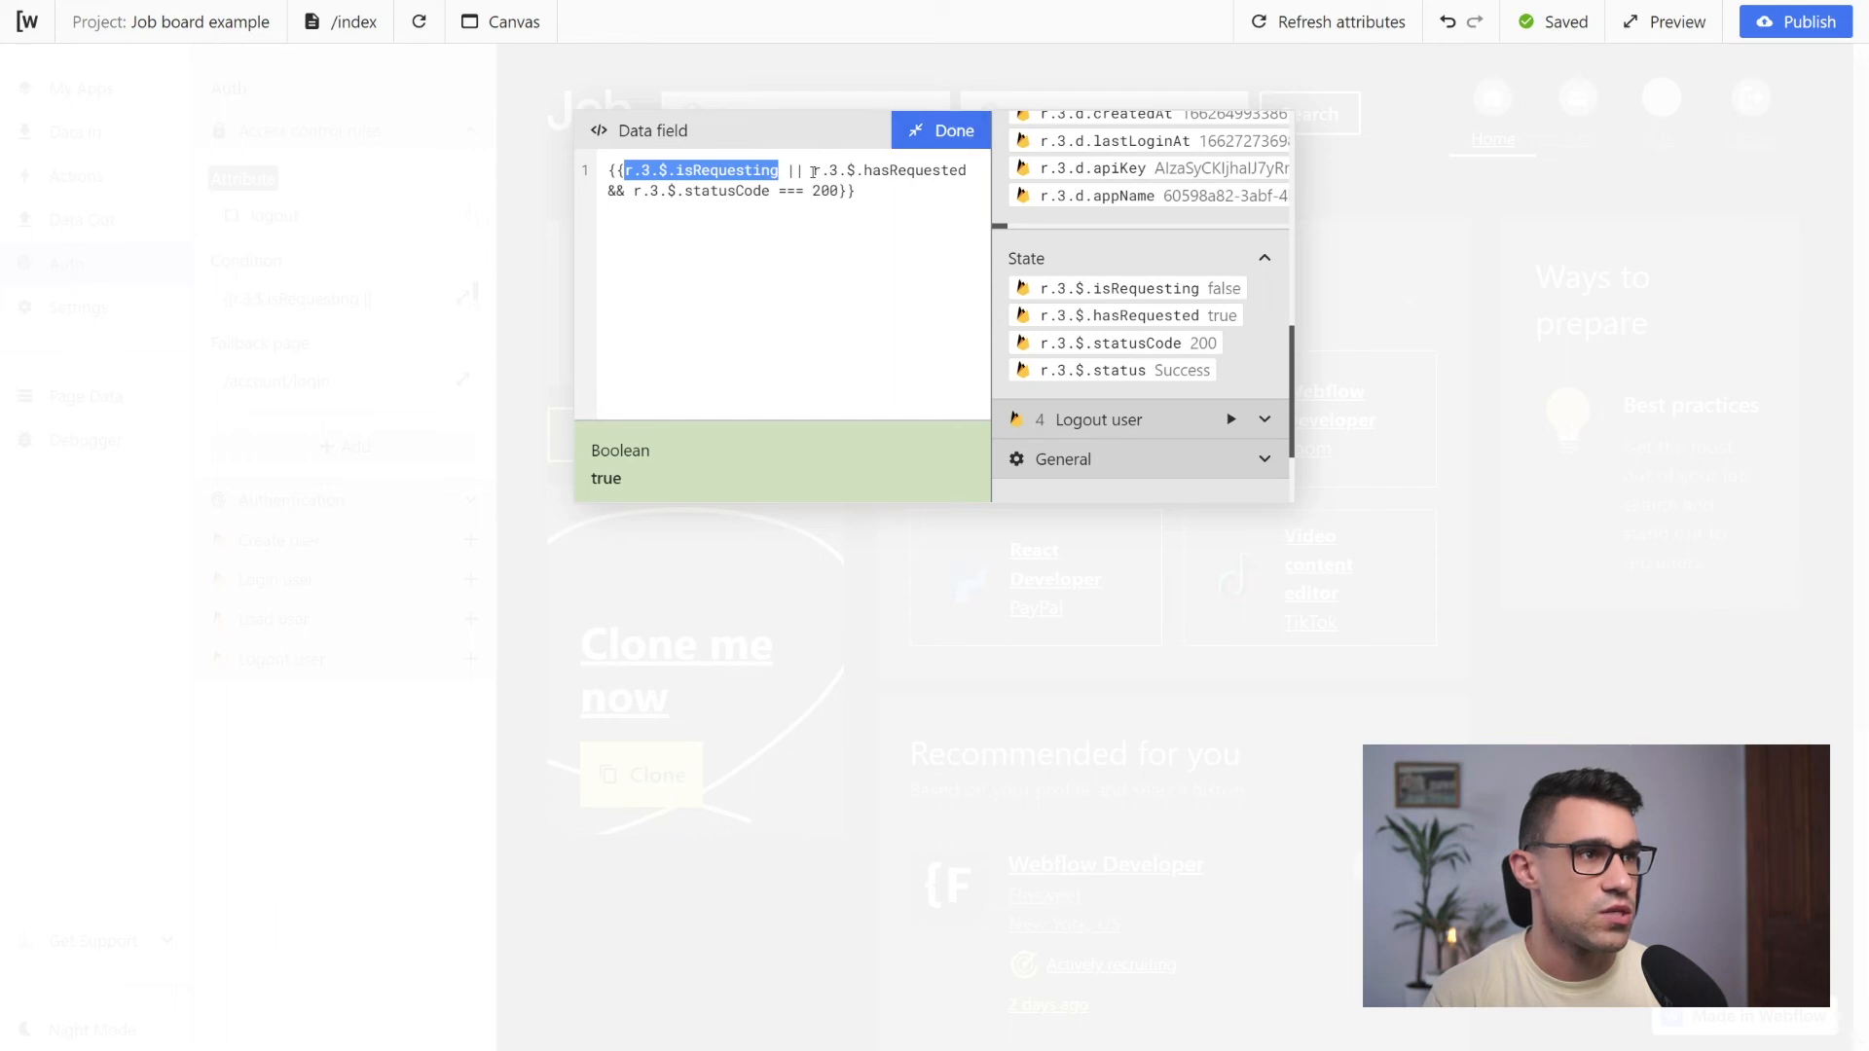
click(814, 171)
mouse_move(815, 170)
mouse_down()
mouse_move(969, 171)
mouse_move(722, 191)
mouse_move(841, 190)
mouse_up()
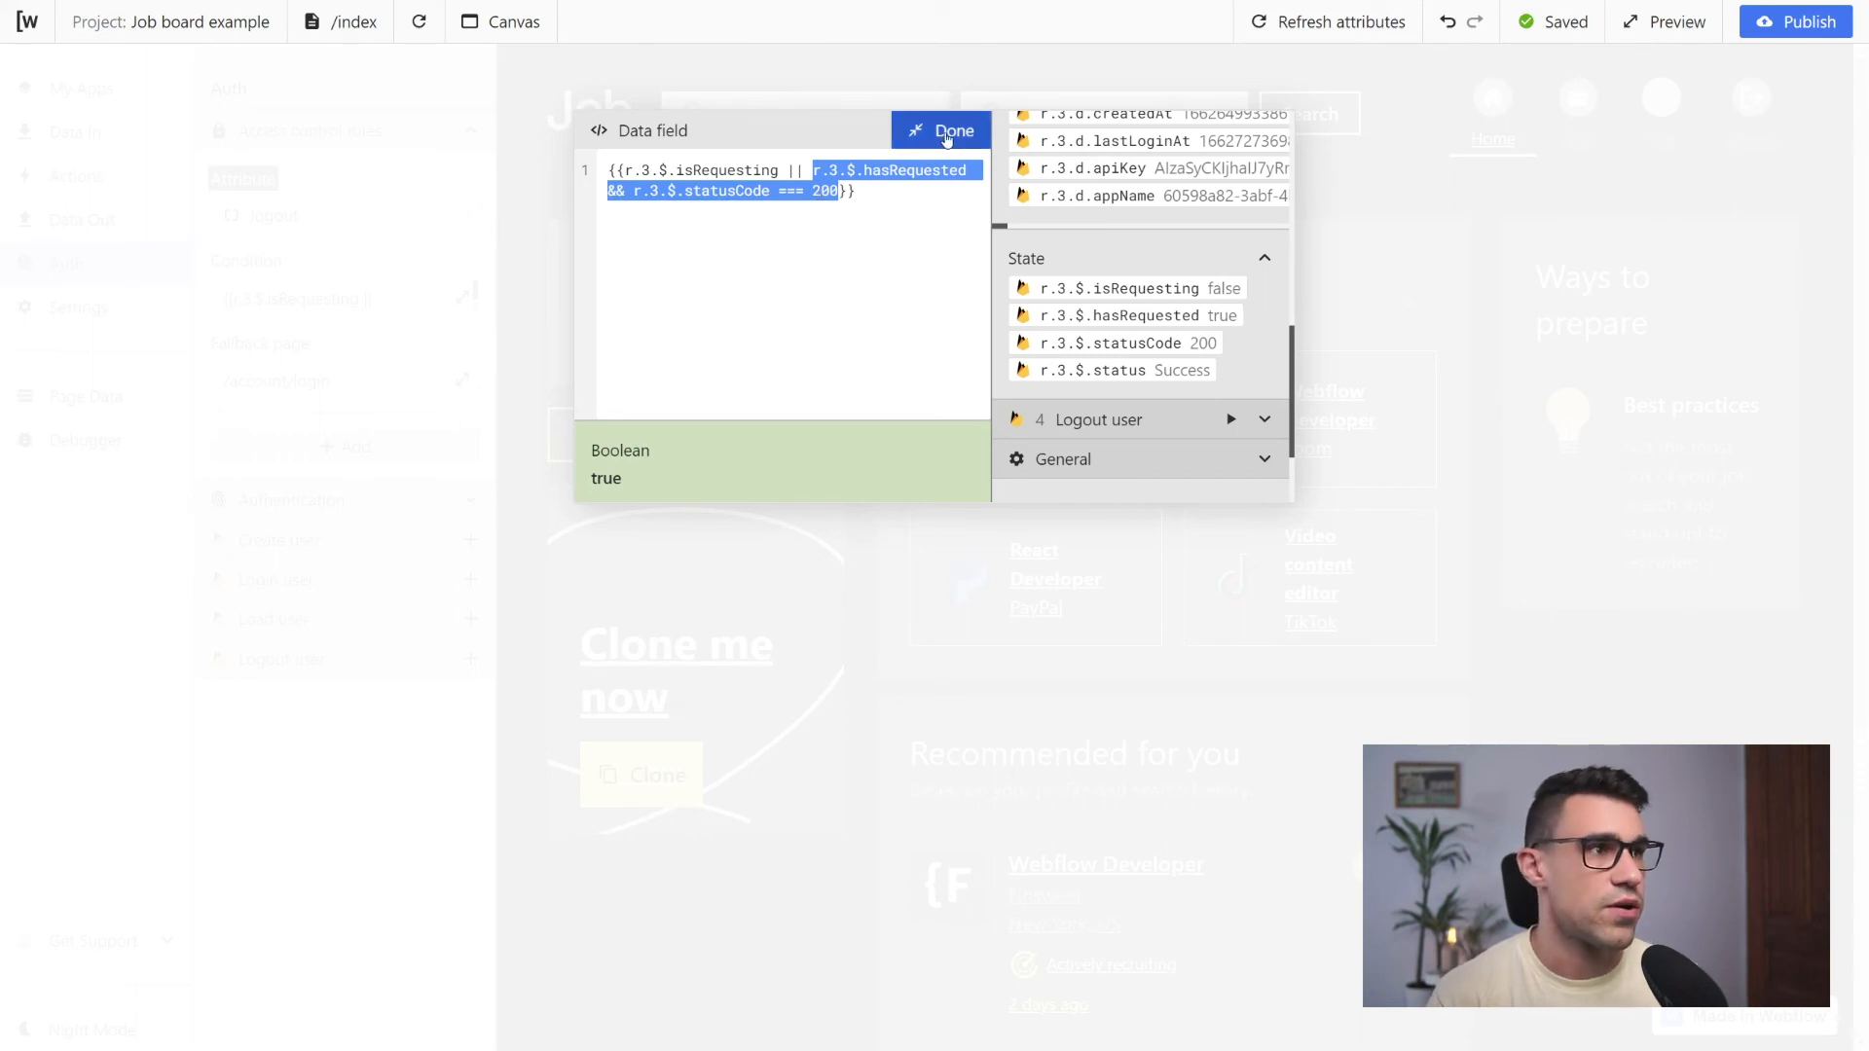
click(945, 133)
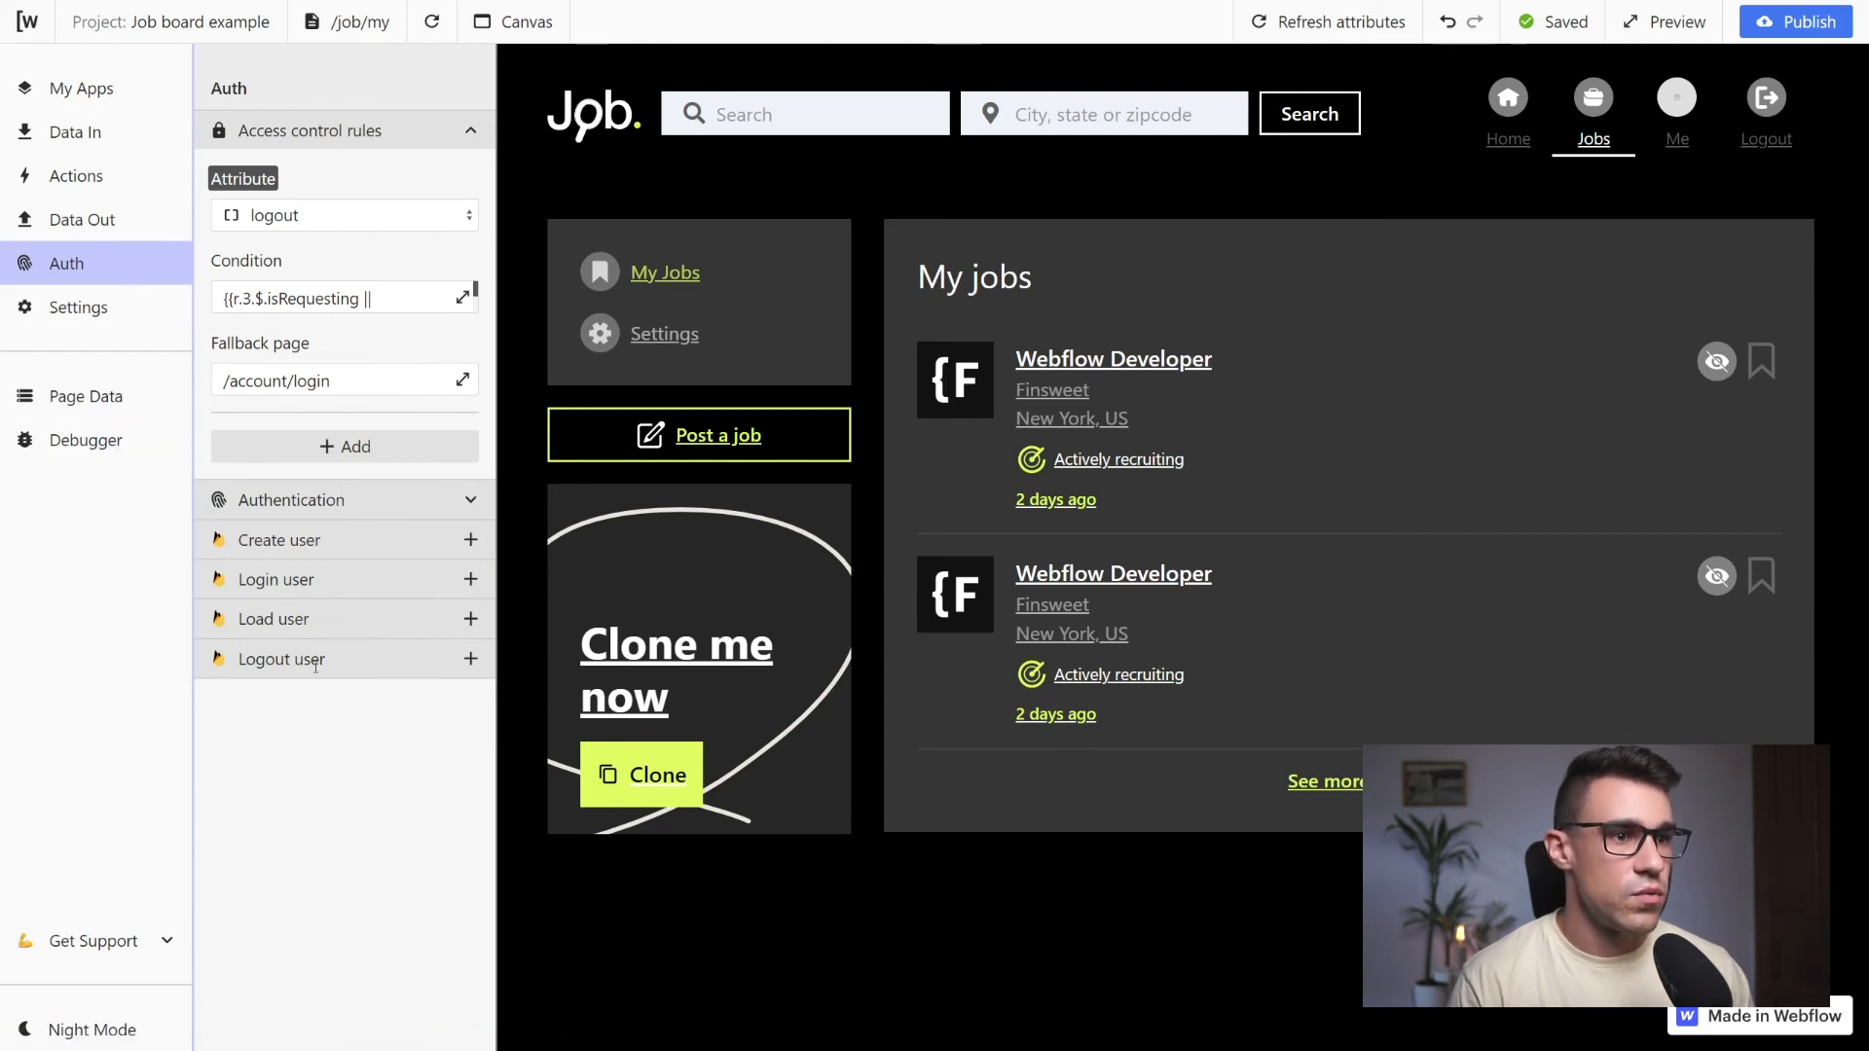
Add a Navigate to action that runs after the Logout user request
click(471, 660)
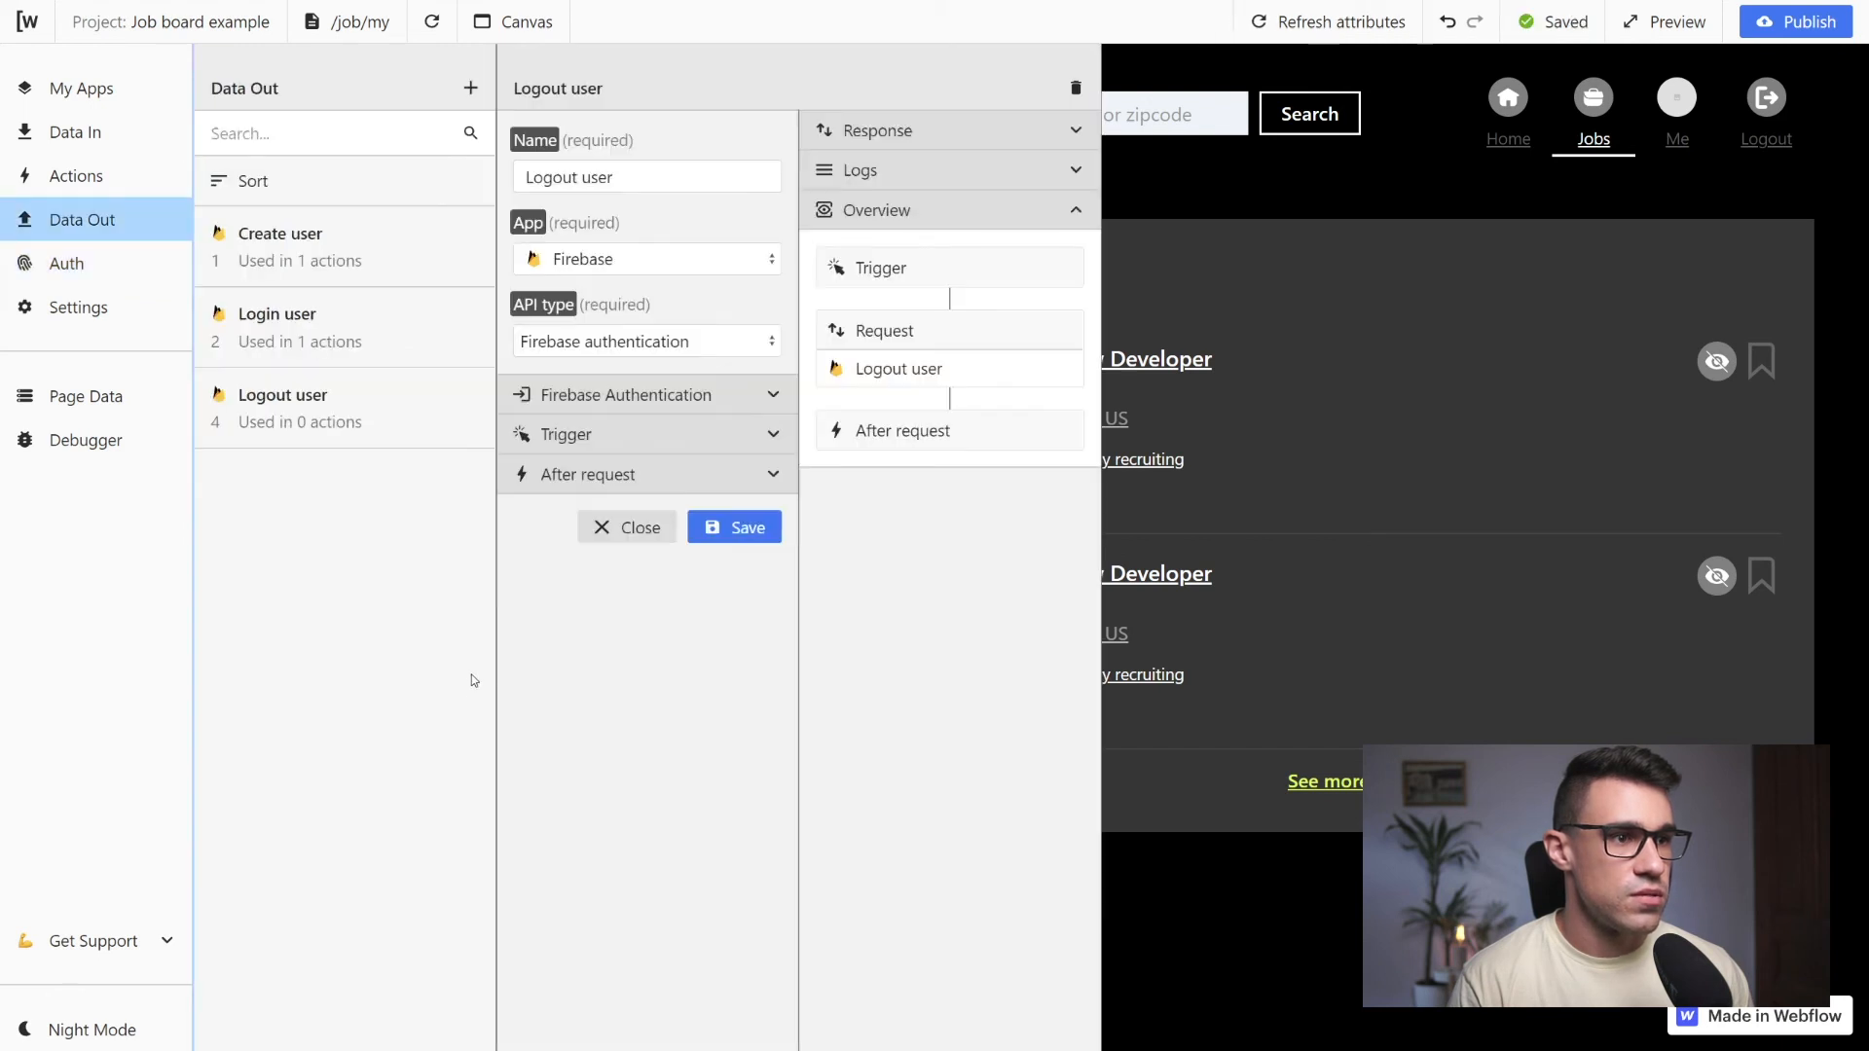
click(636, 476)
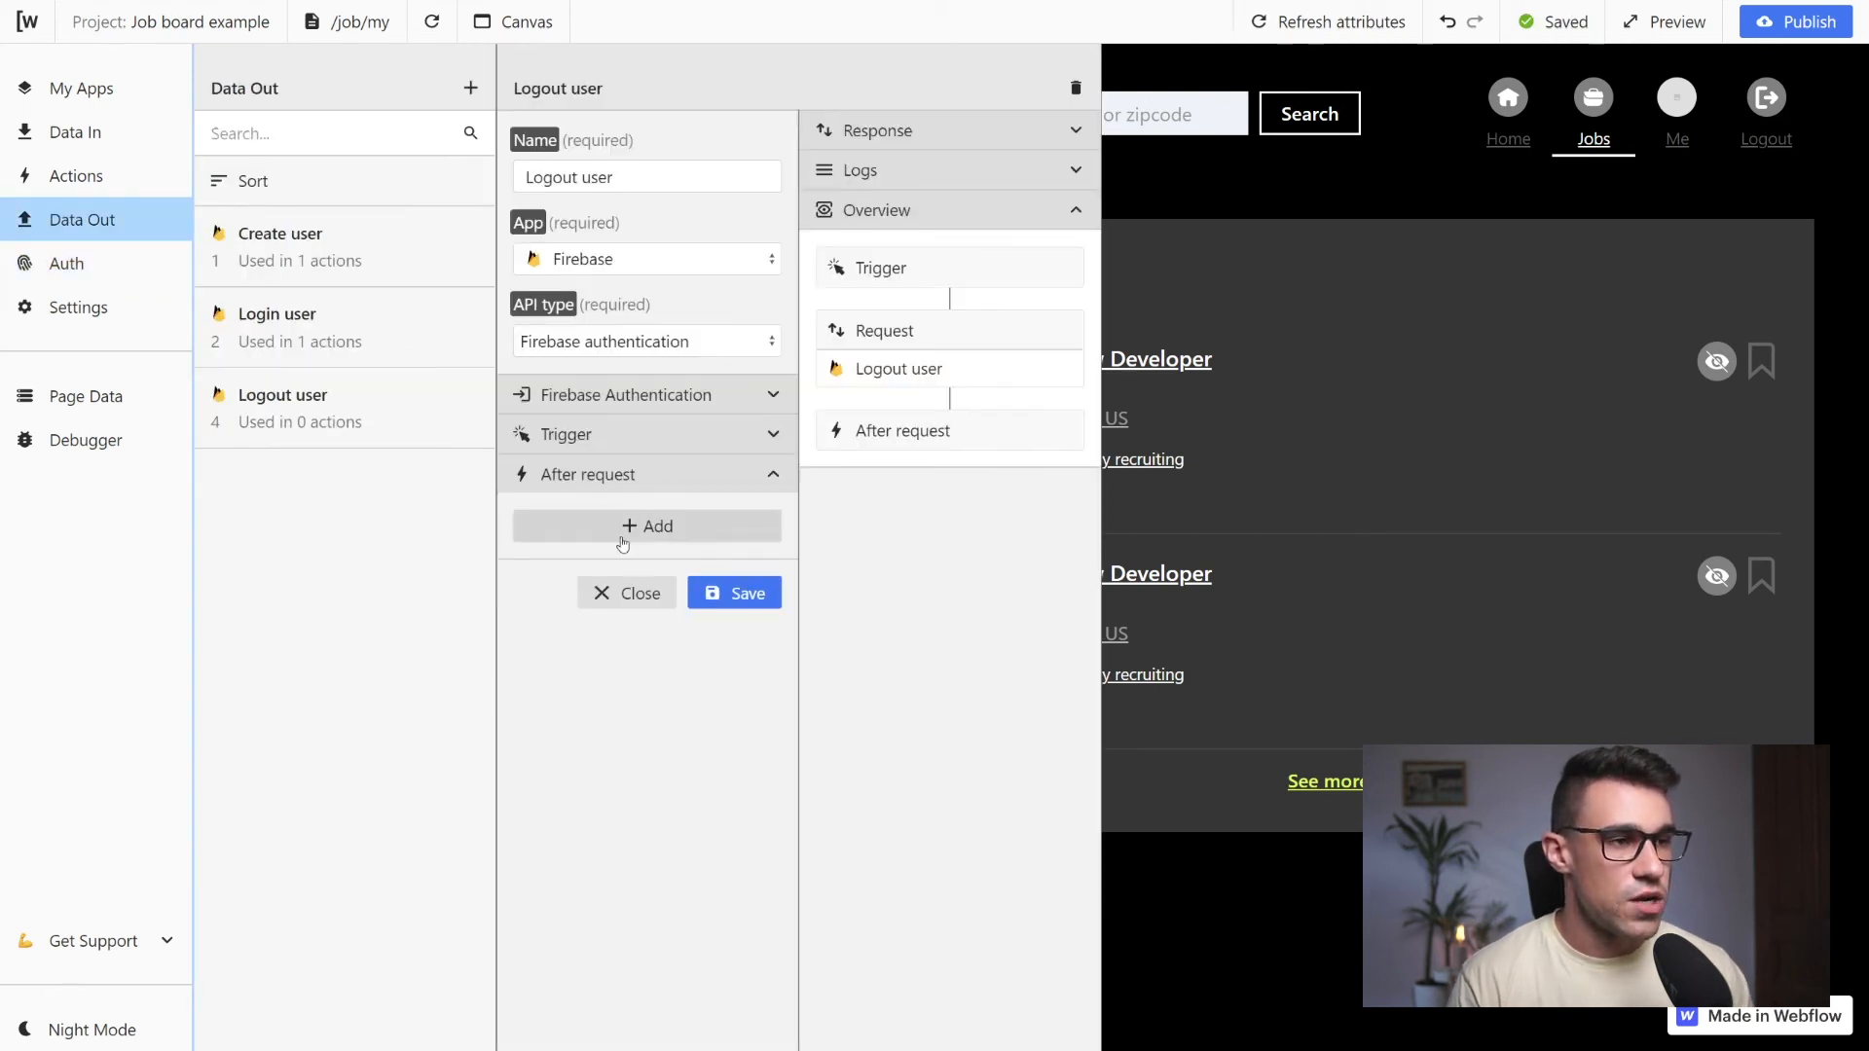
click(638, 525)
click(596, 559)
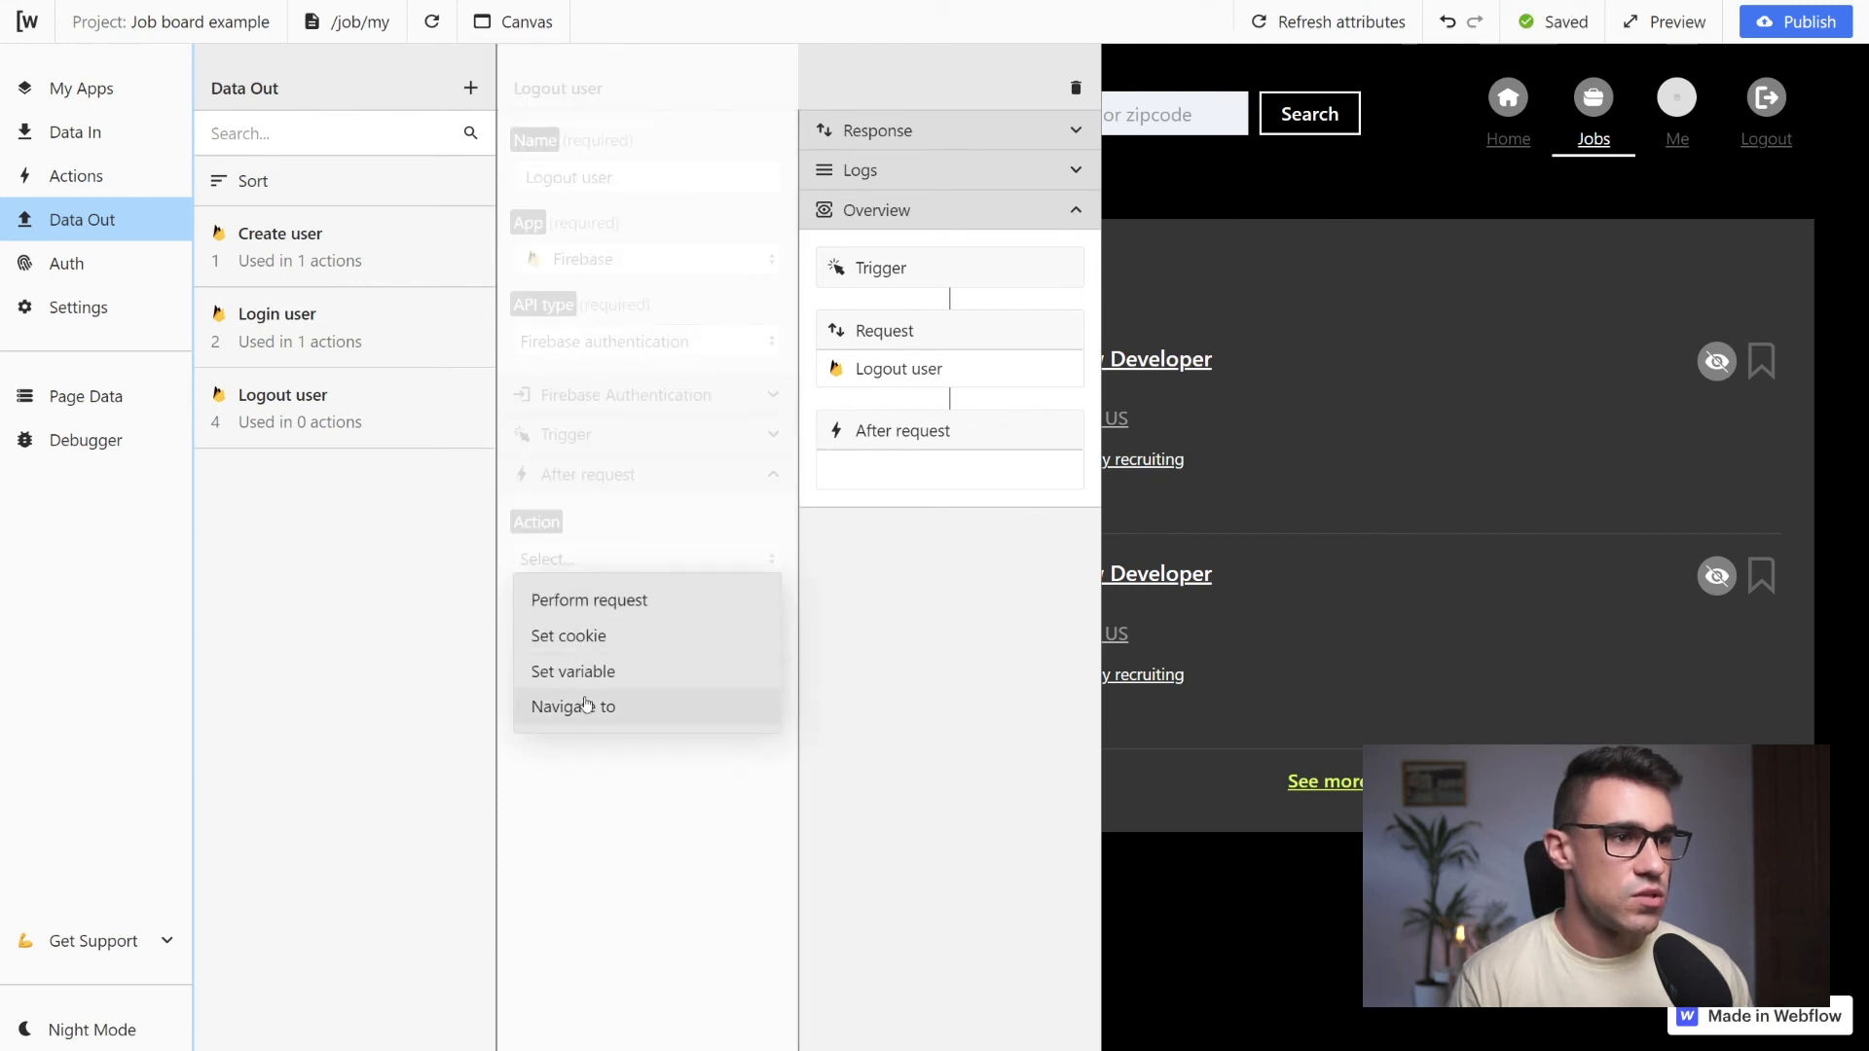
click(584, 707)
Set the navigation URL to /account/login, checking the page list for the path, and save the Logout user request
click(603, 720)
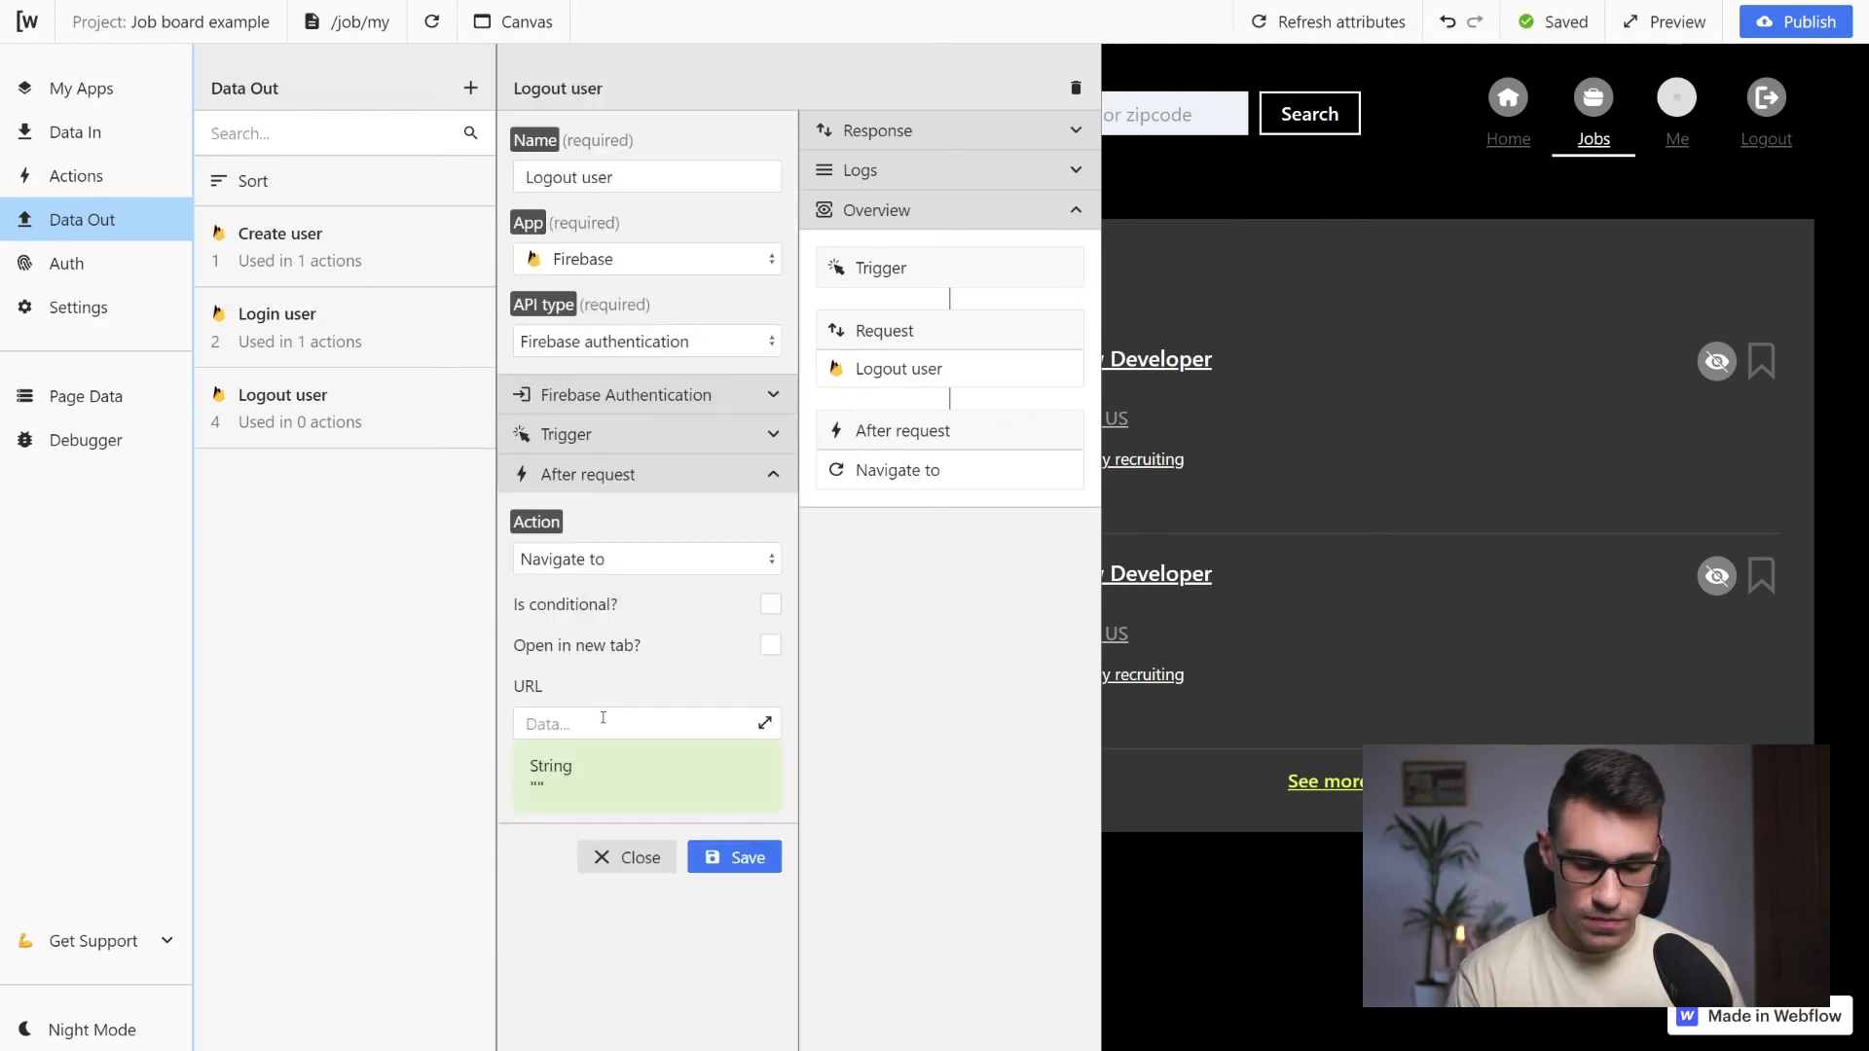
text(/account/sign-in)
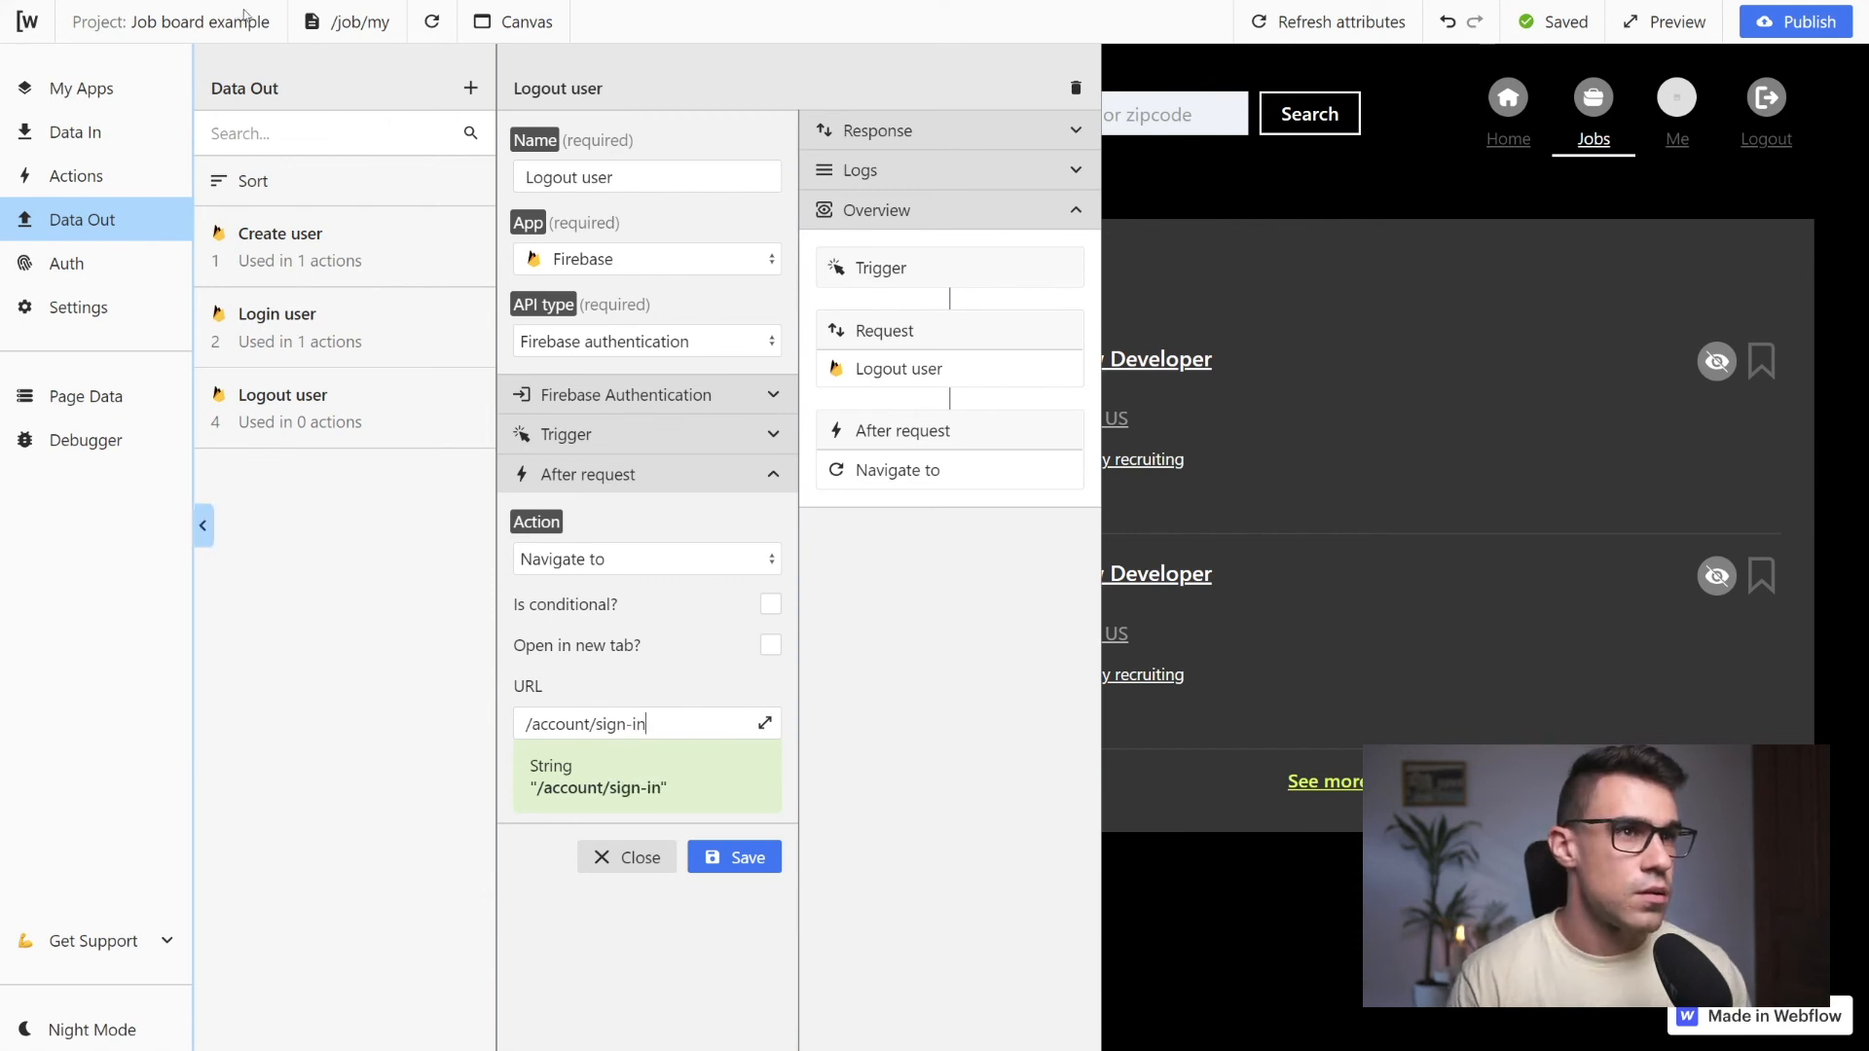
click(379, 29)
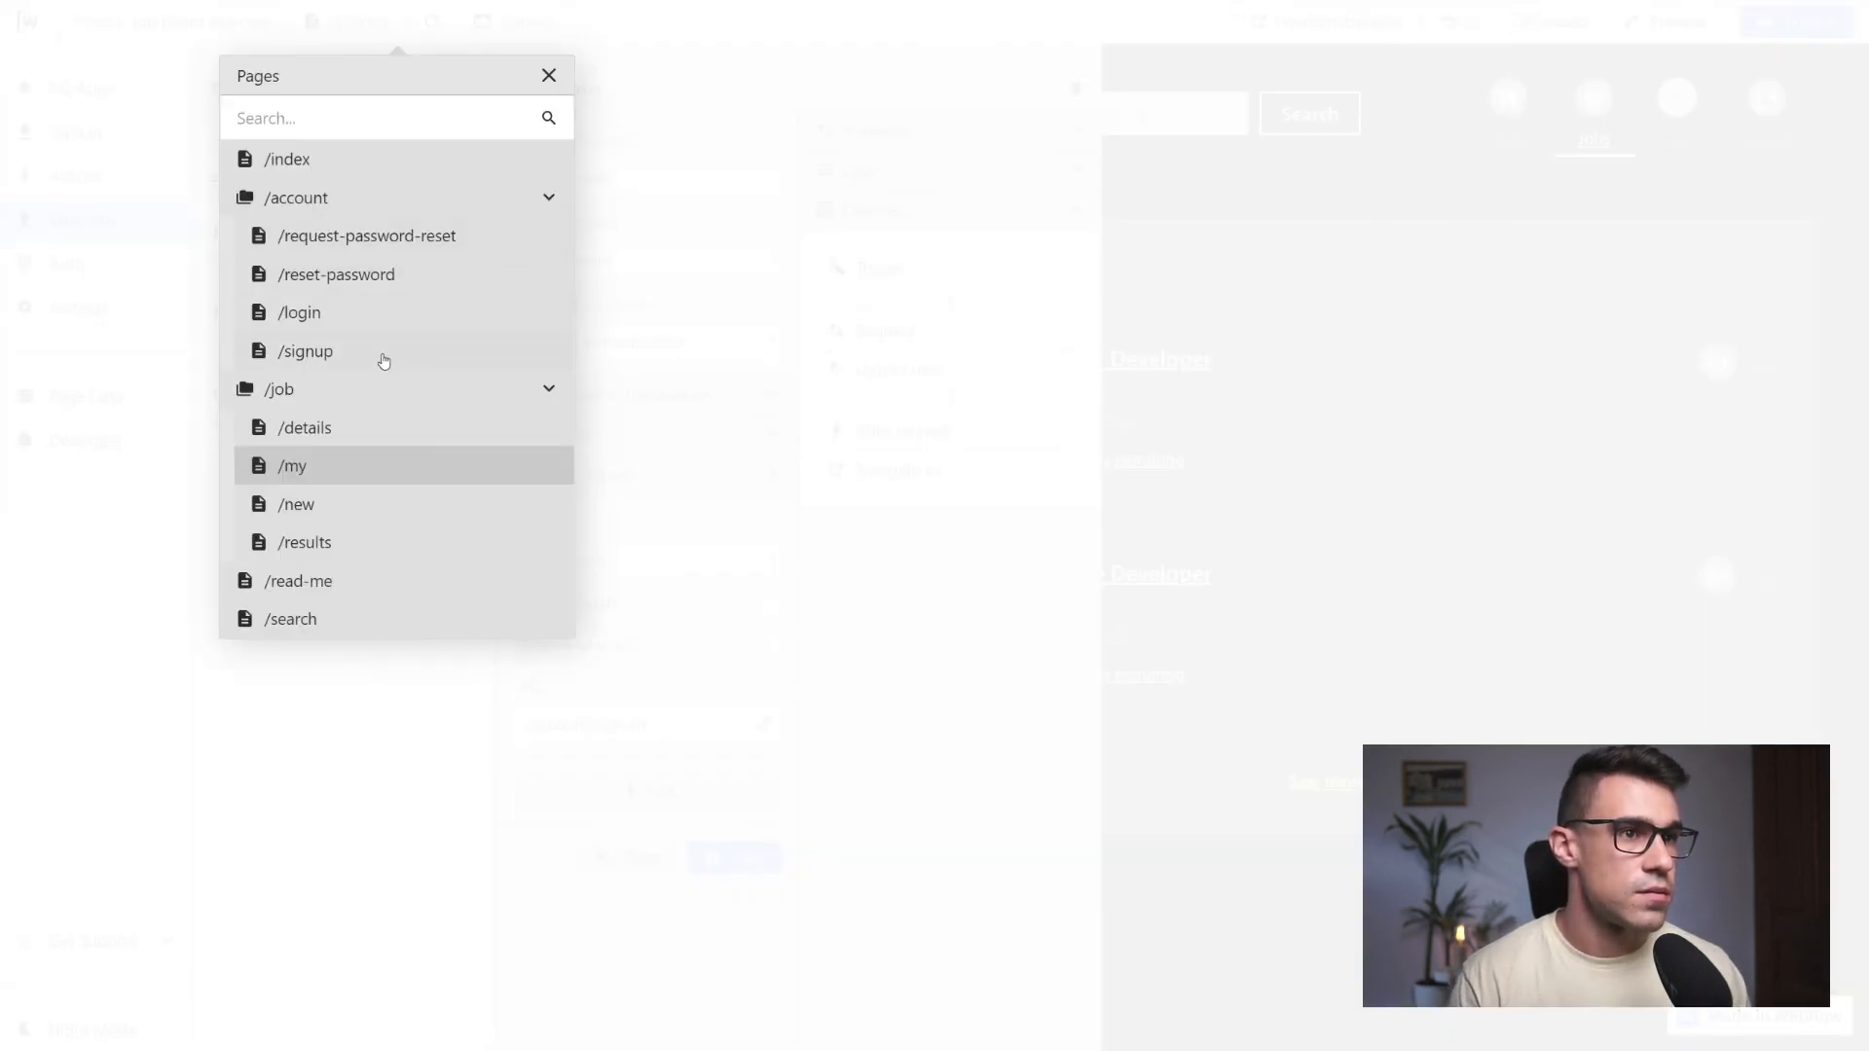
click(983, 575)
drag(648, 724, 597, 732)
key(BackSpace)
text(login)
click(673, 685)
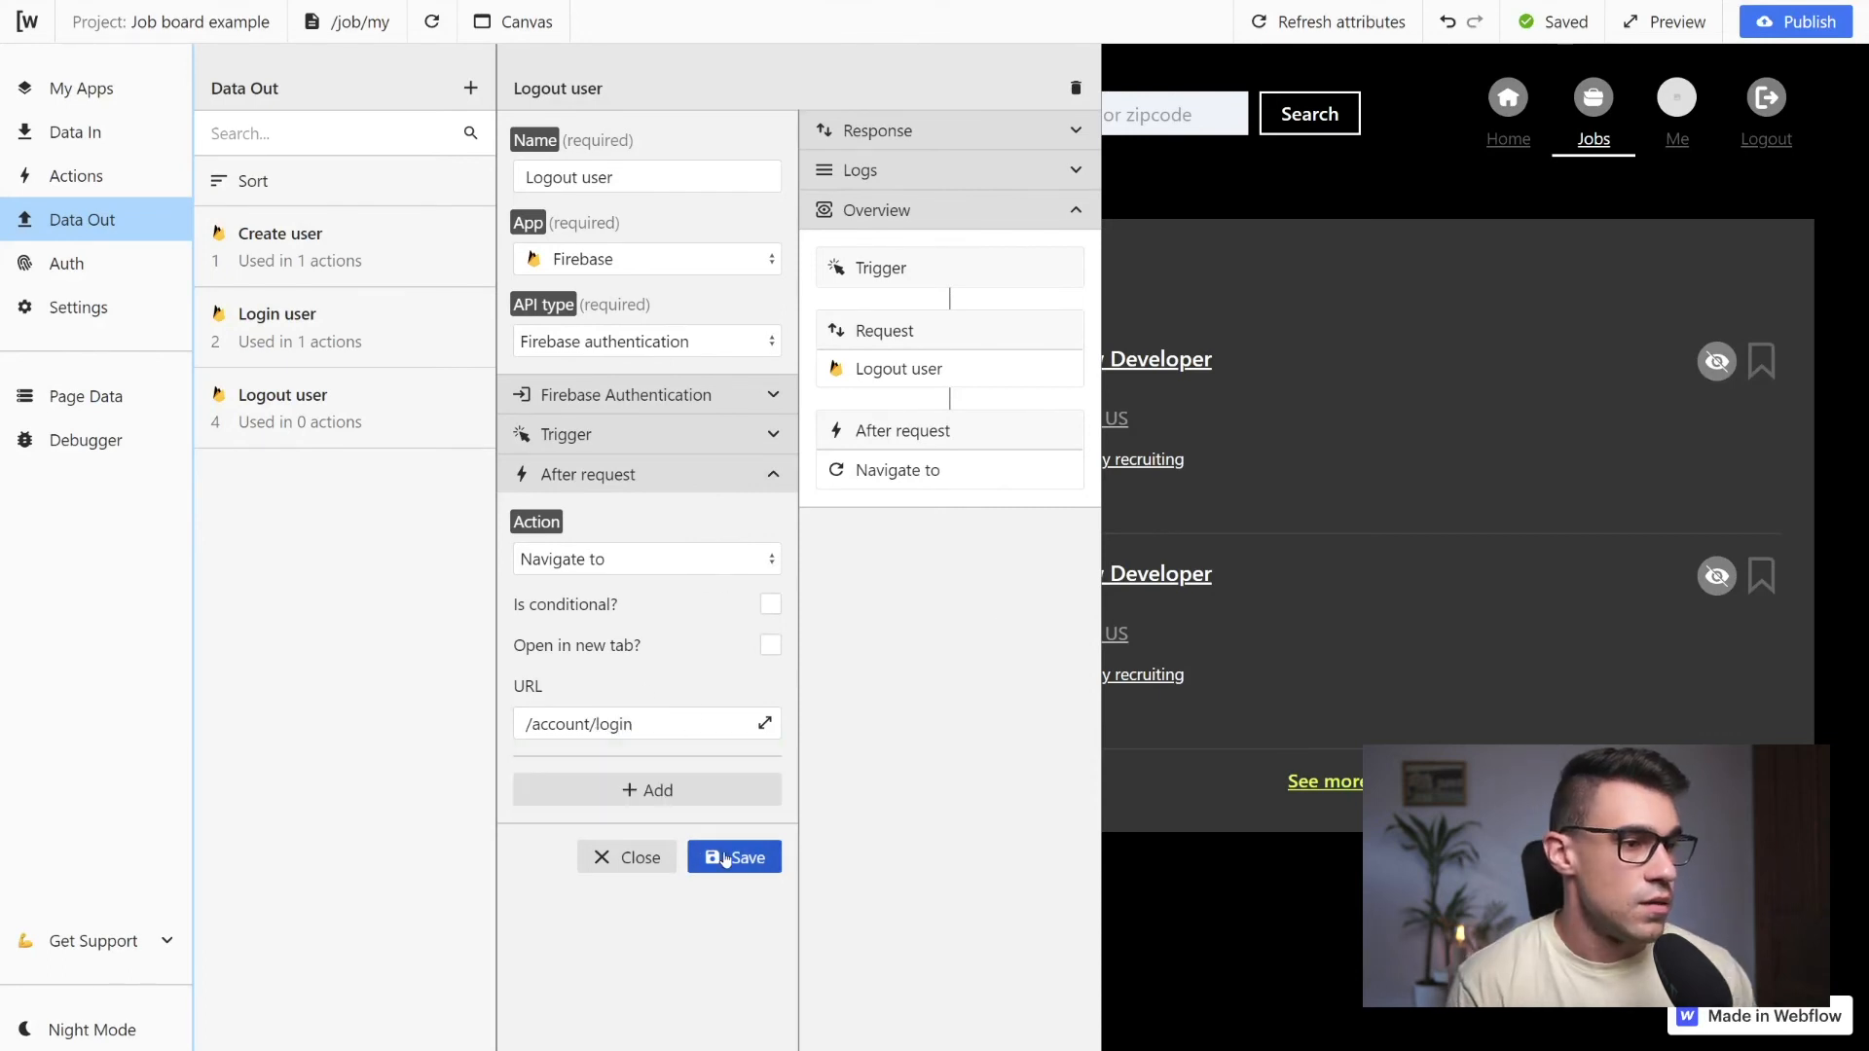
click(740, 858)
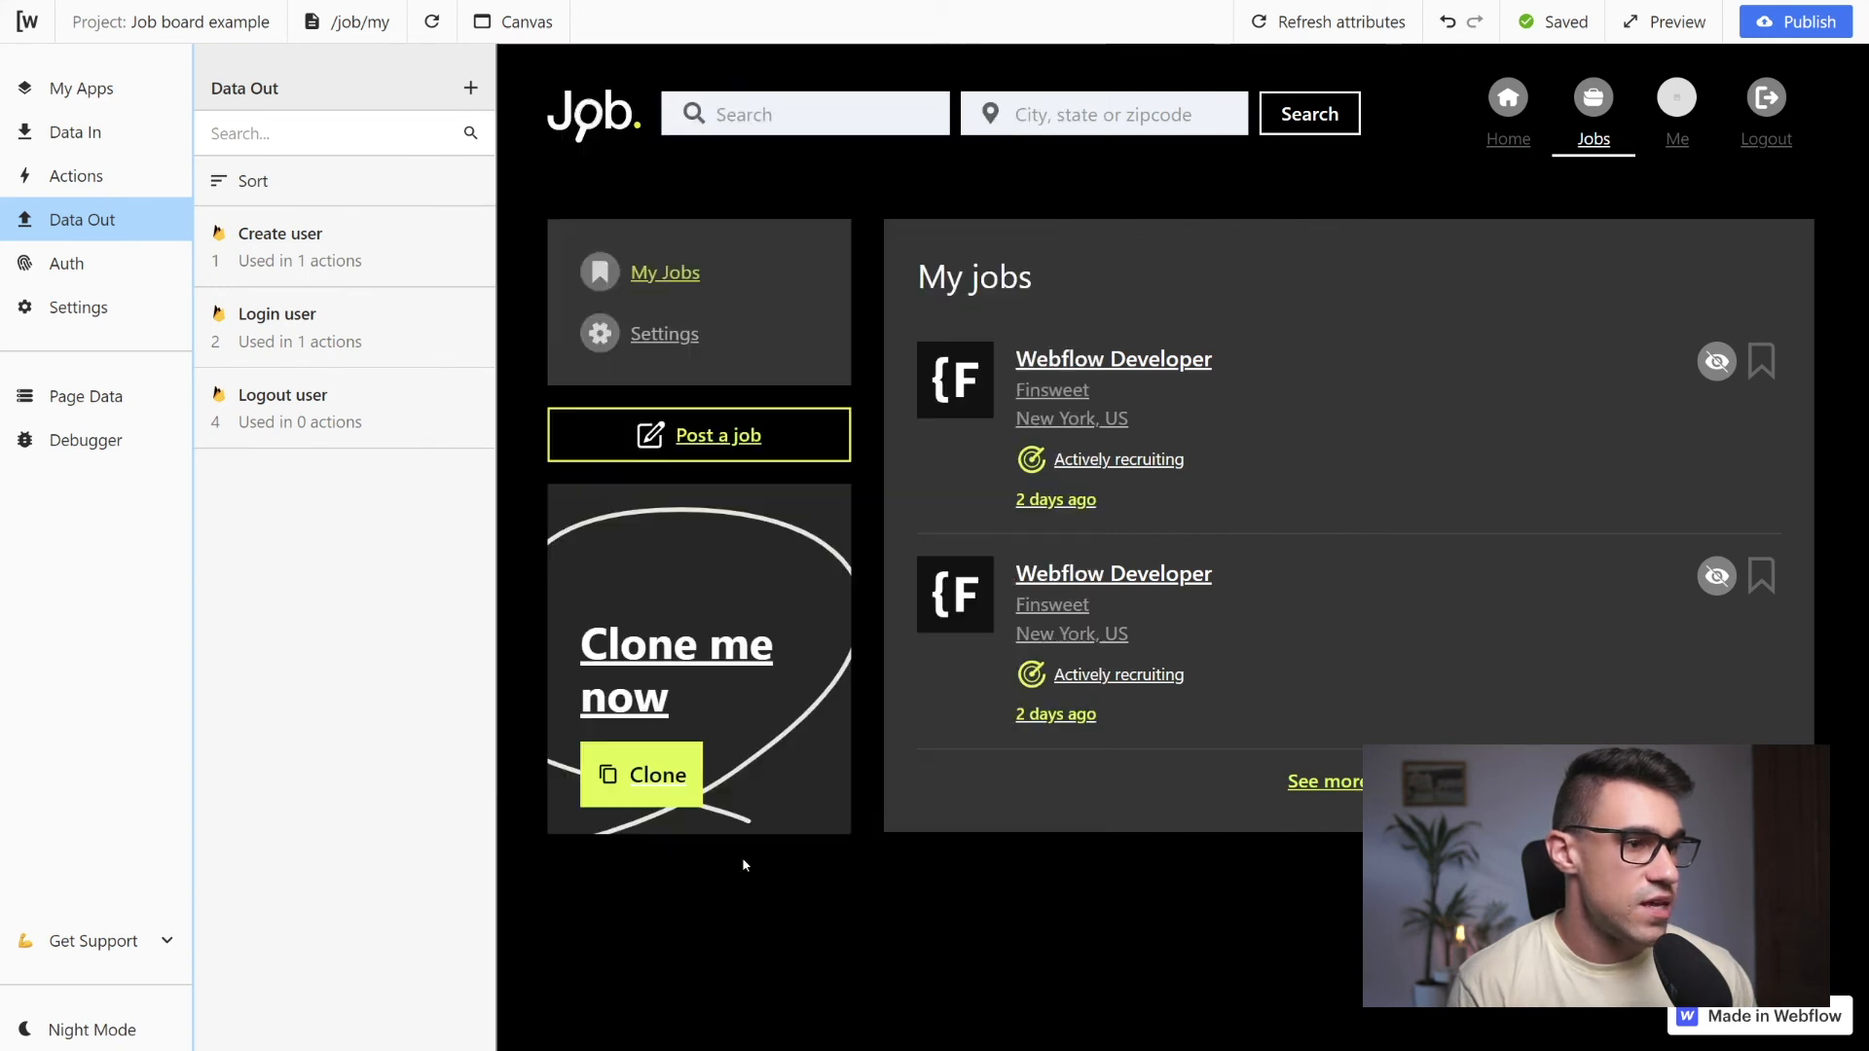
Reload the page and examine the Load user request's result and state in the page data
click(437, 22)
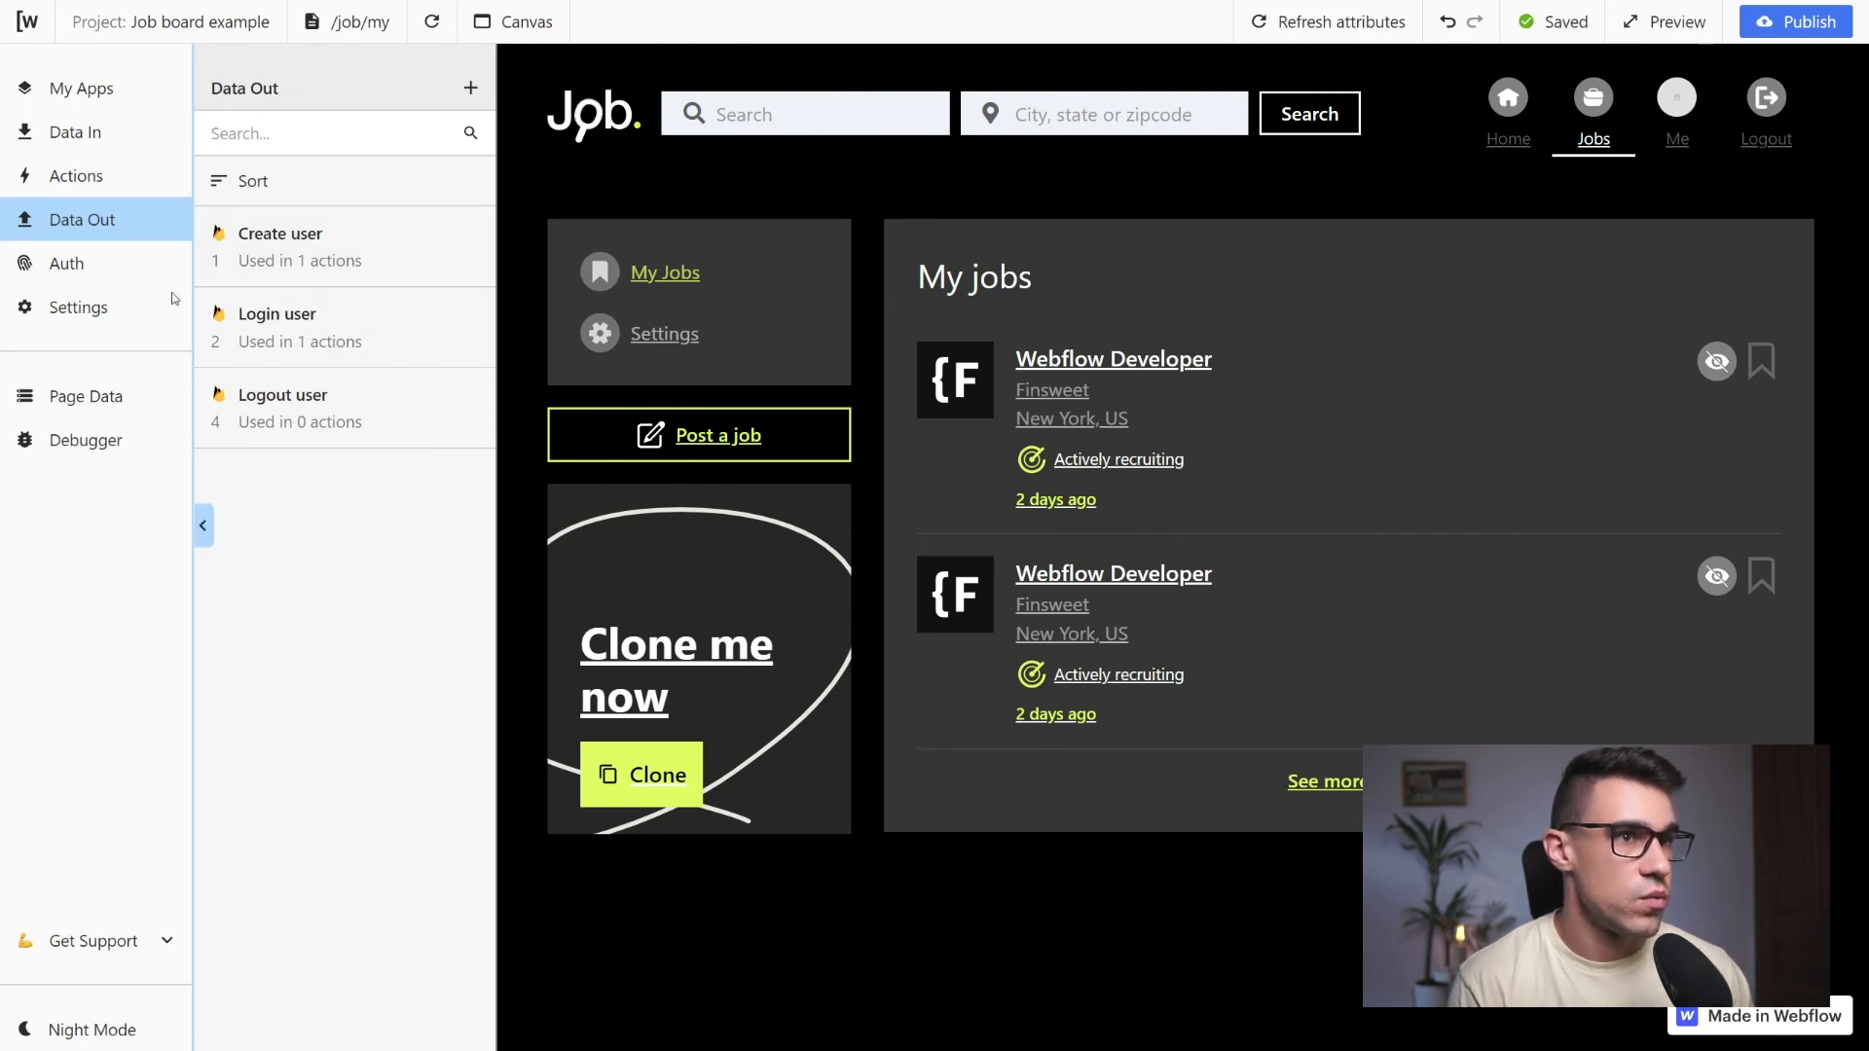
click(70, 396)
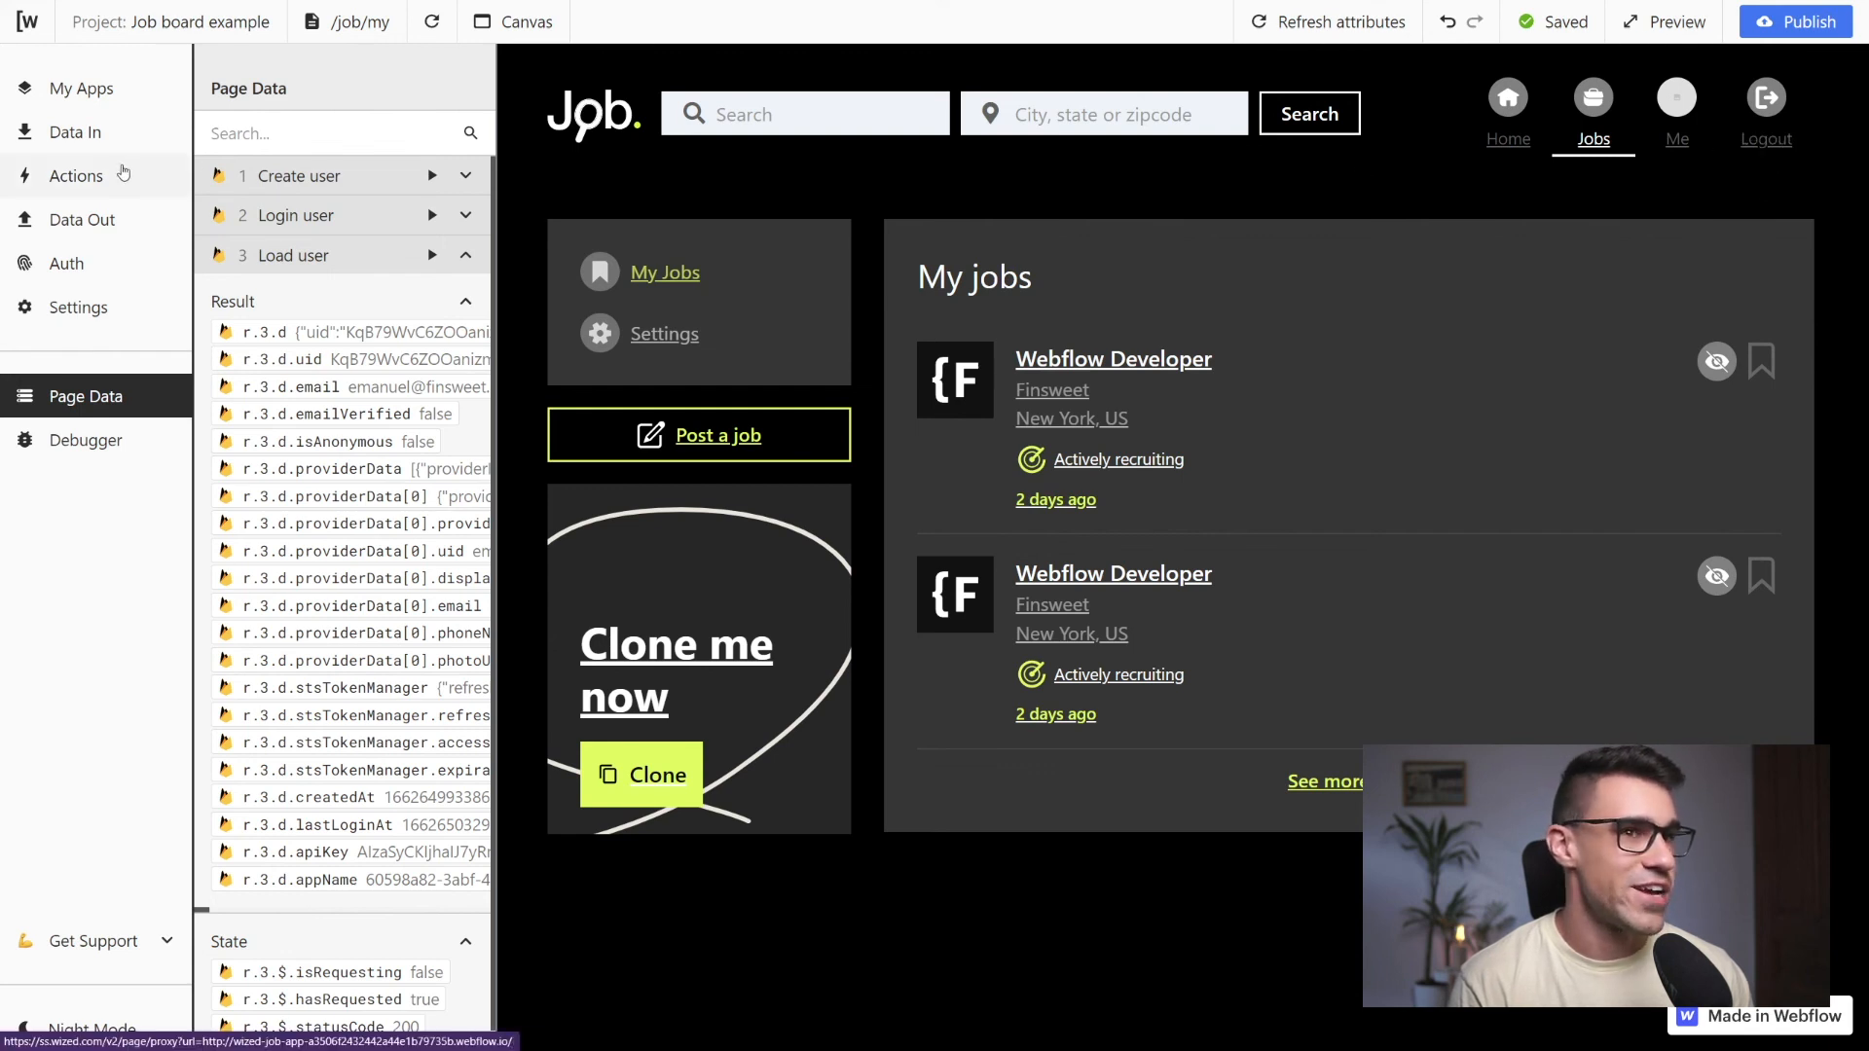
Create a new action named "Log user out"
click(78, 176)
click(470, 230)
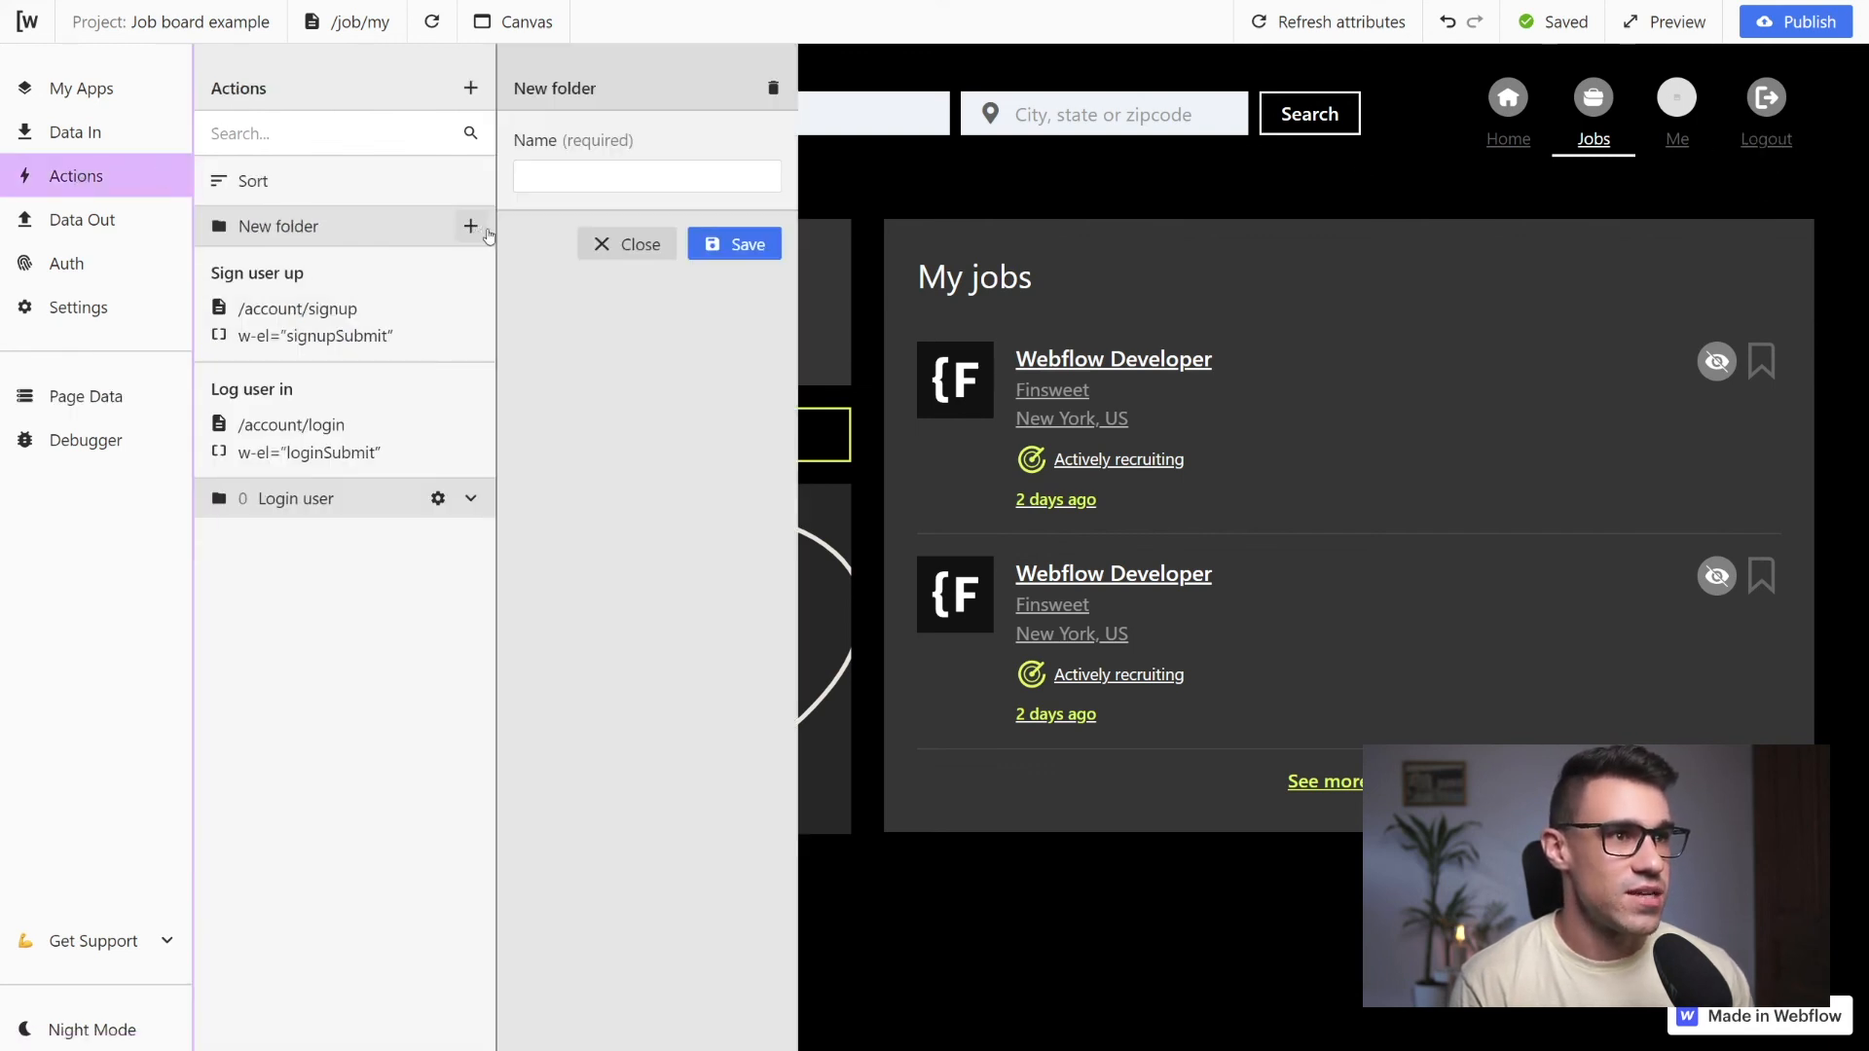
click(470, 89)
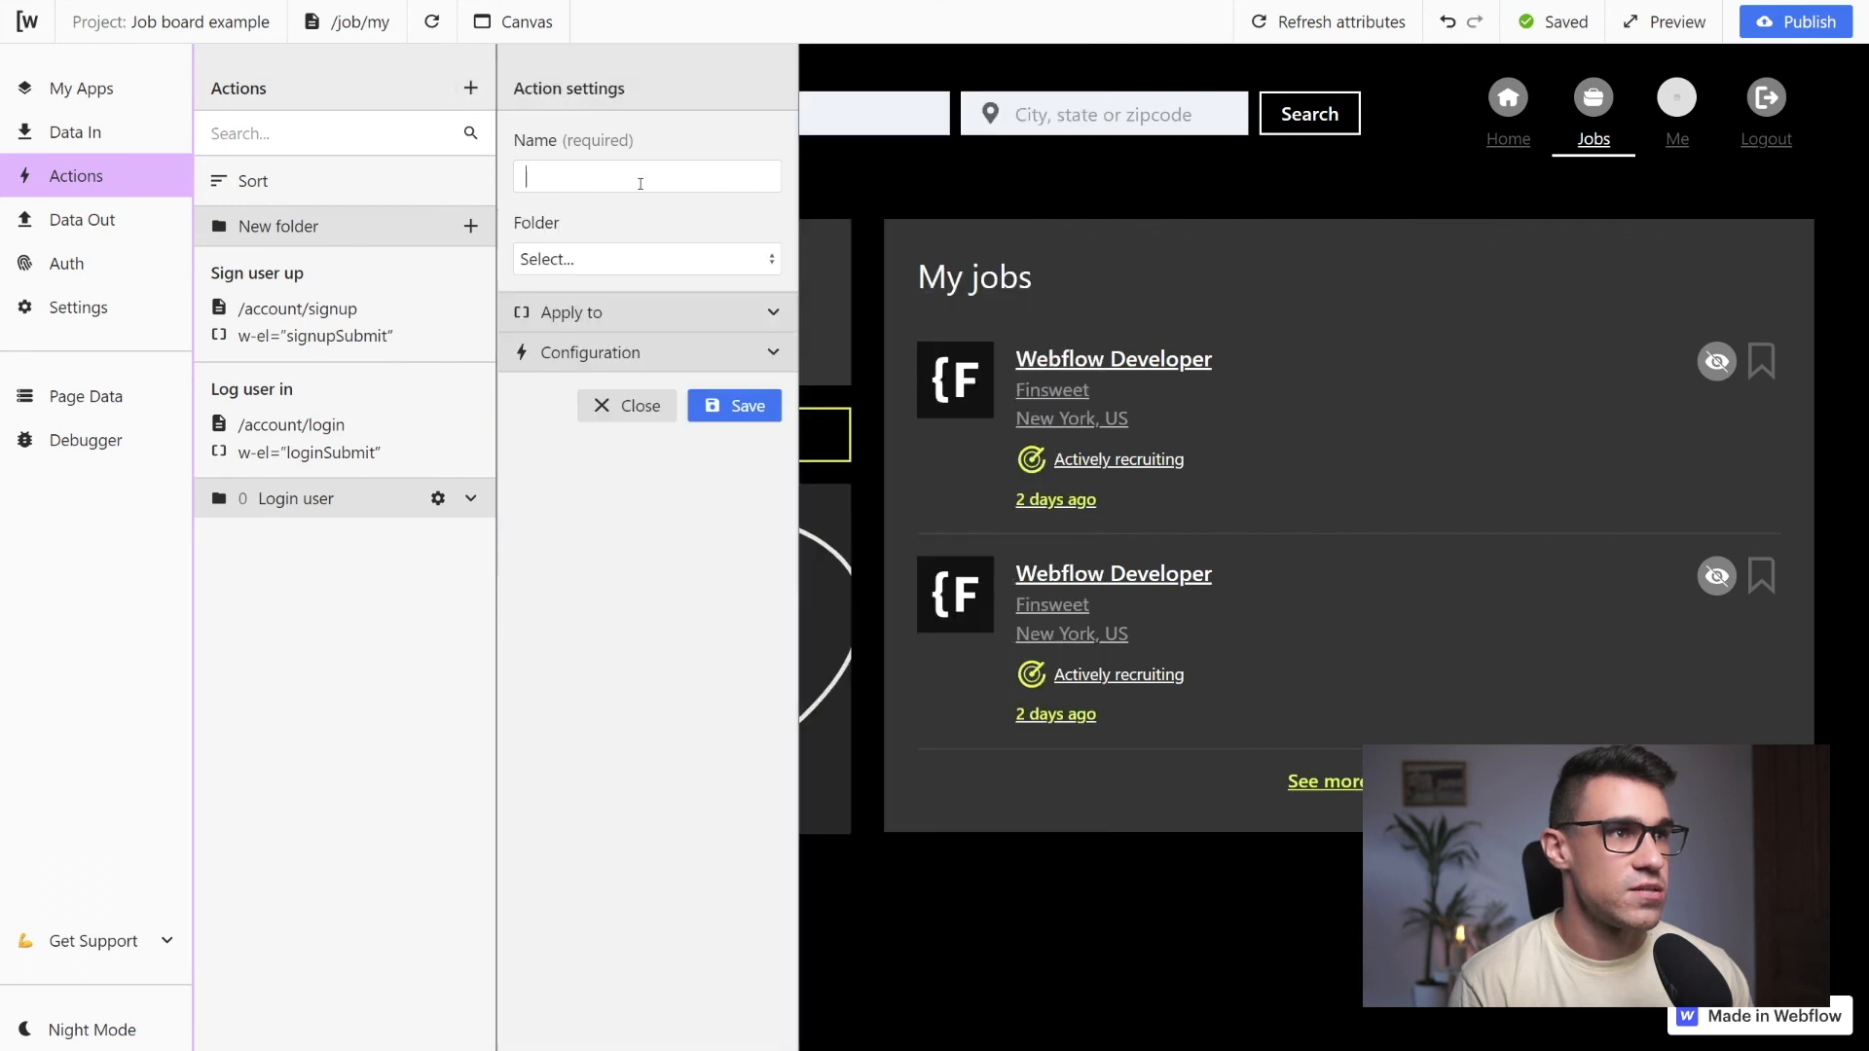
text(Log user out)
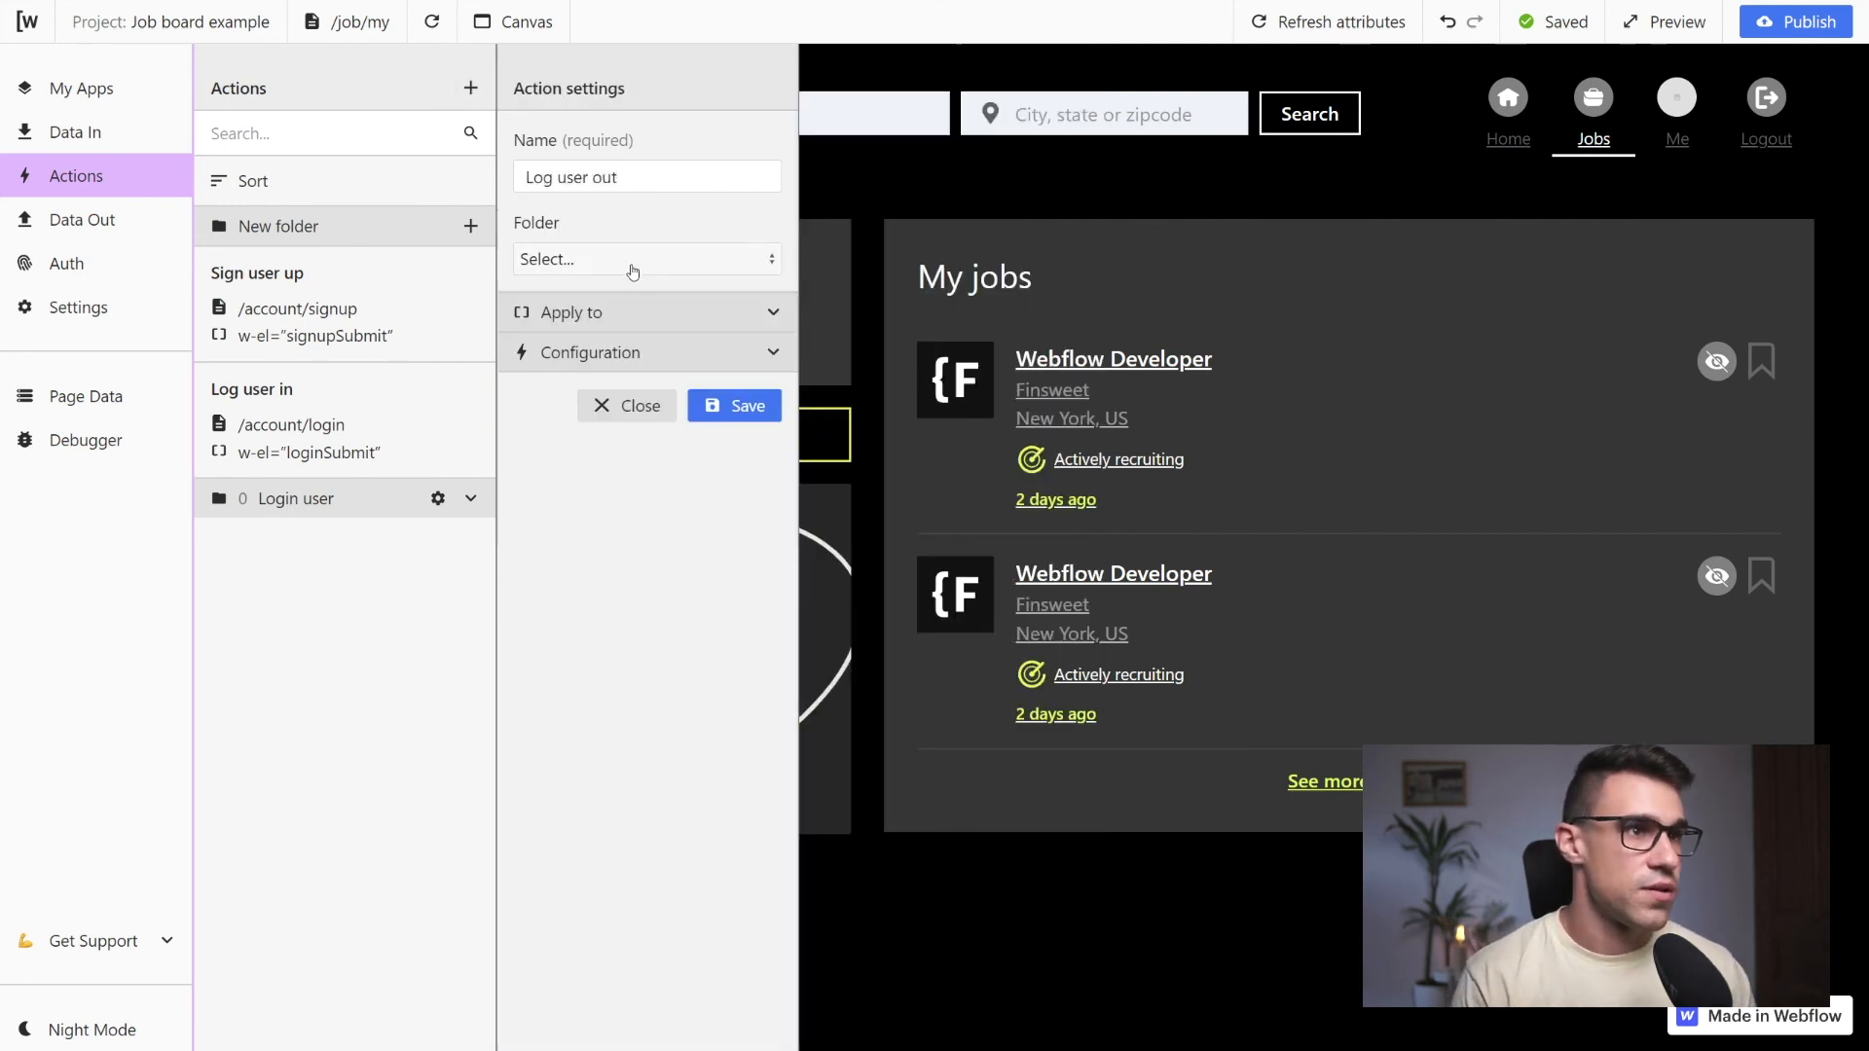
Apply the Log user out action to the logout attribute
click(646, 312)
click(648, 364)
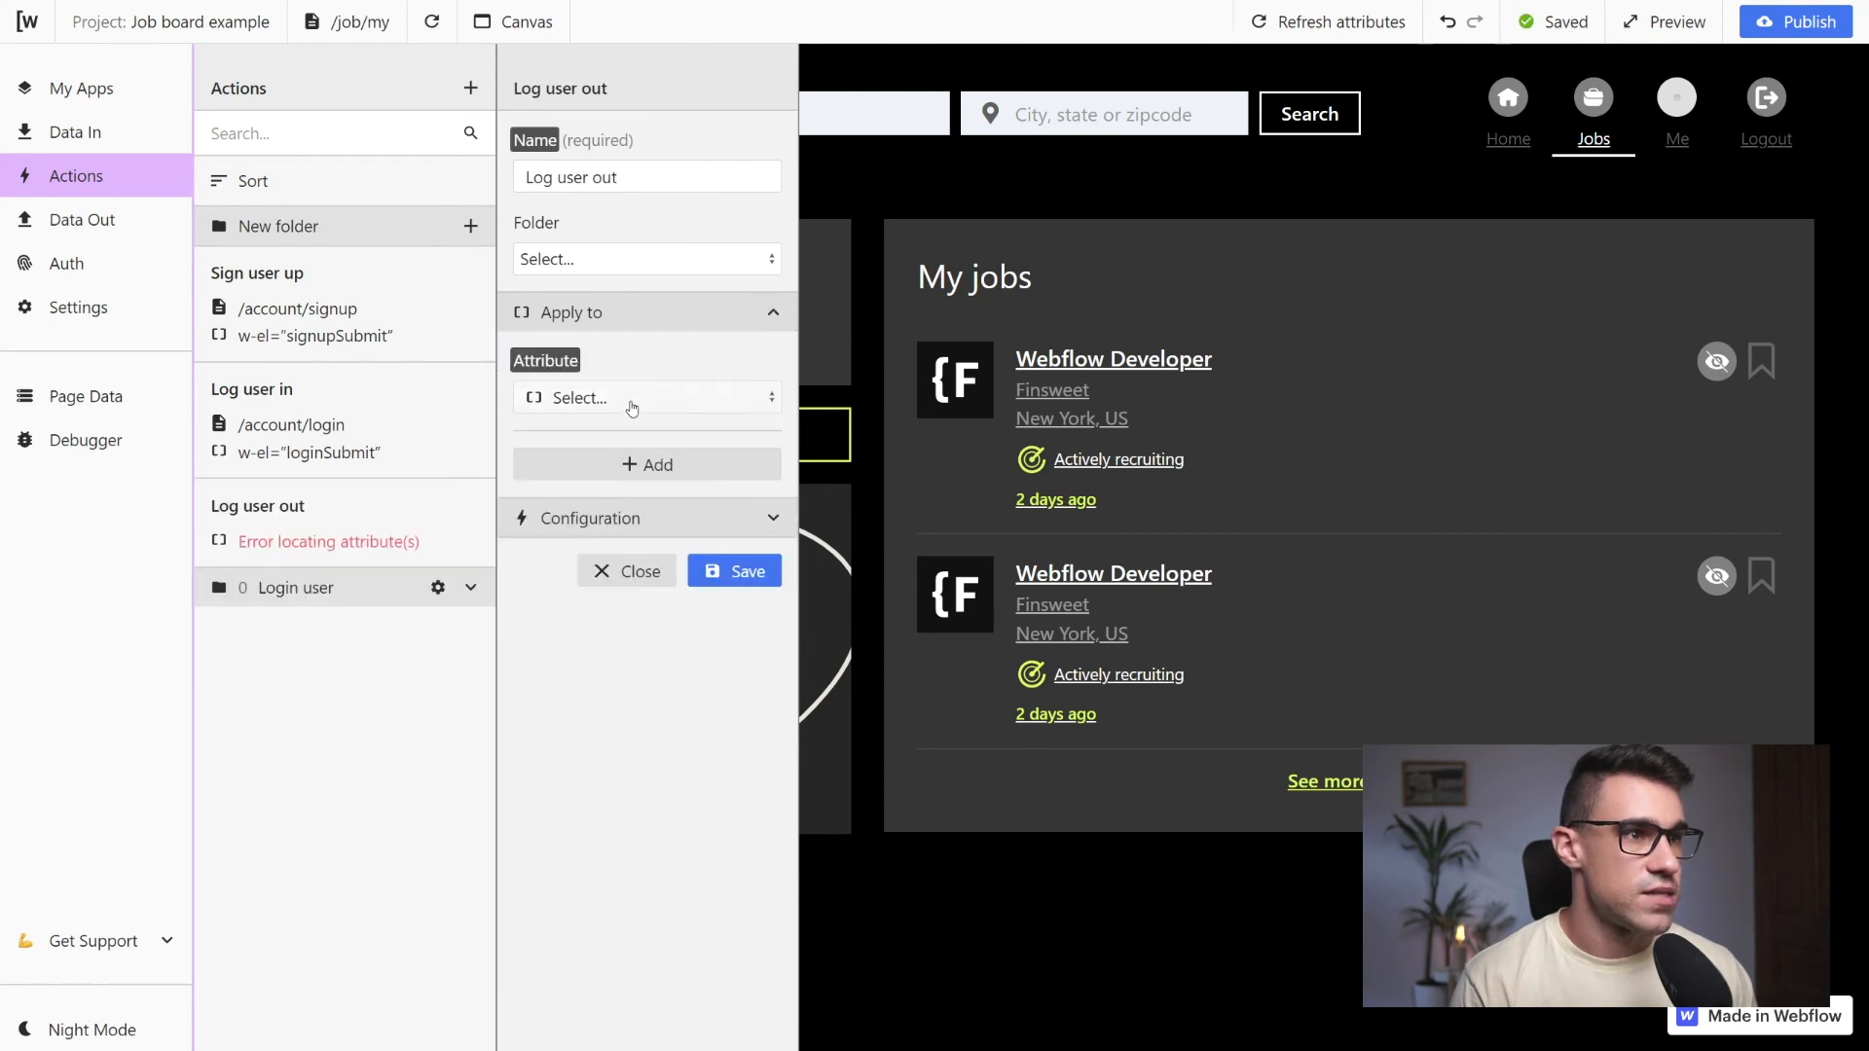
click(623, 397)
scroll(620, 581, down, 2)
click(620, 574)
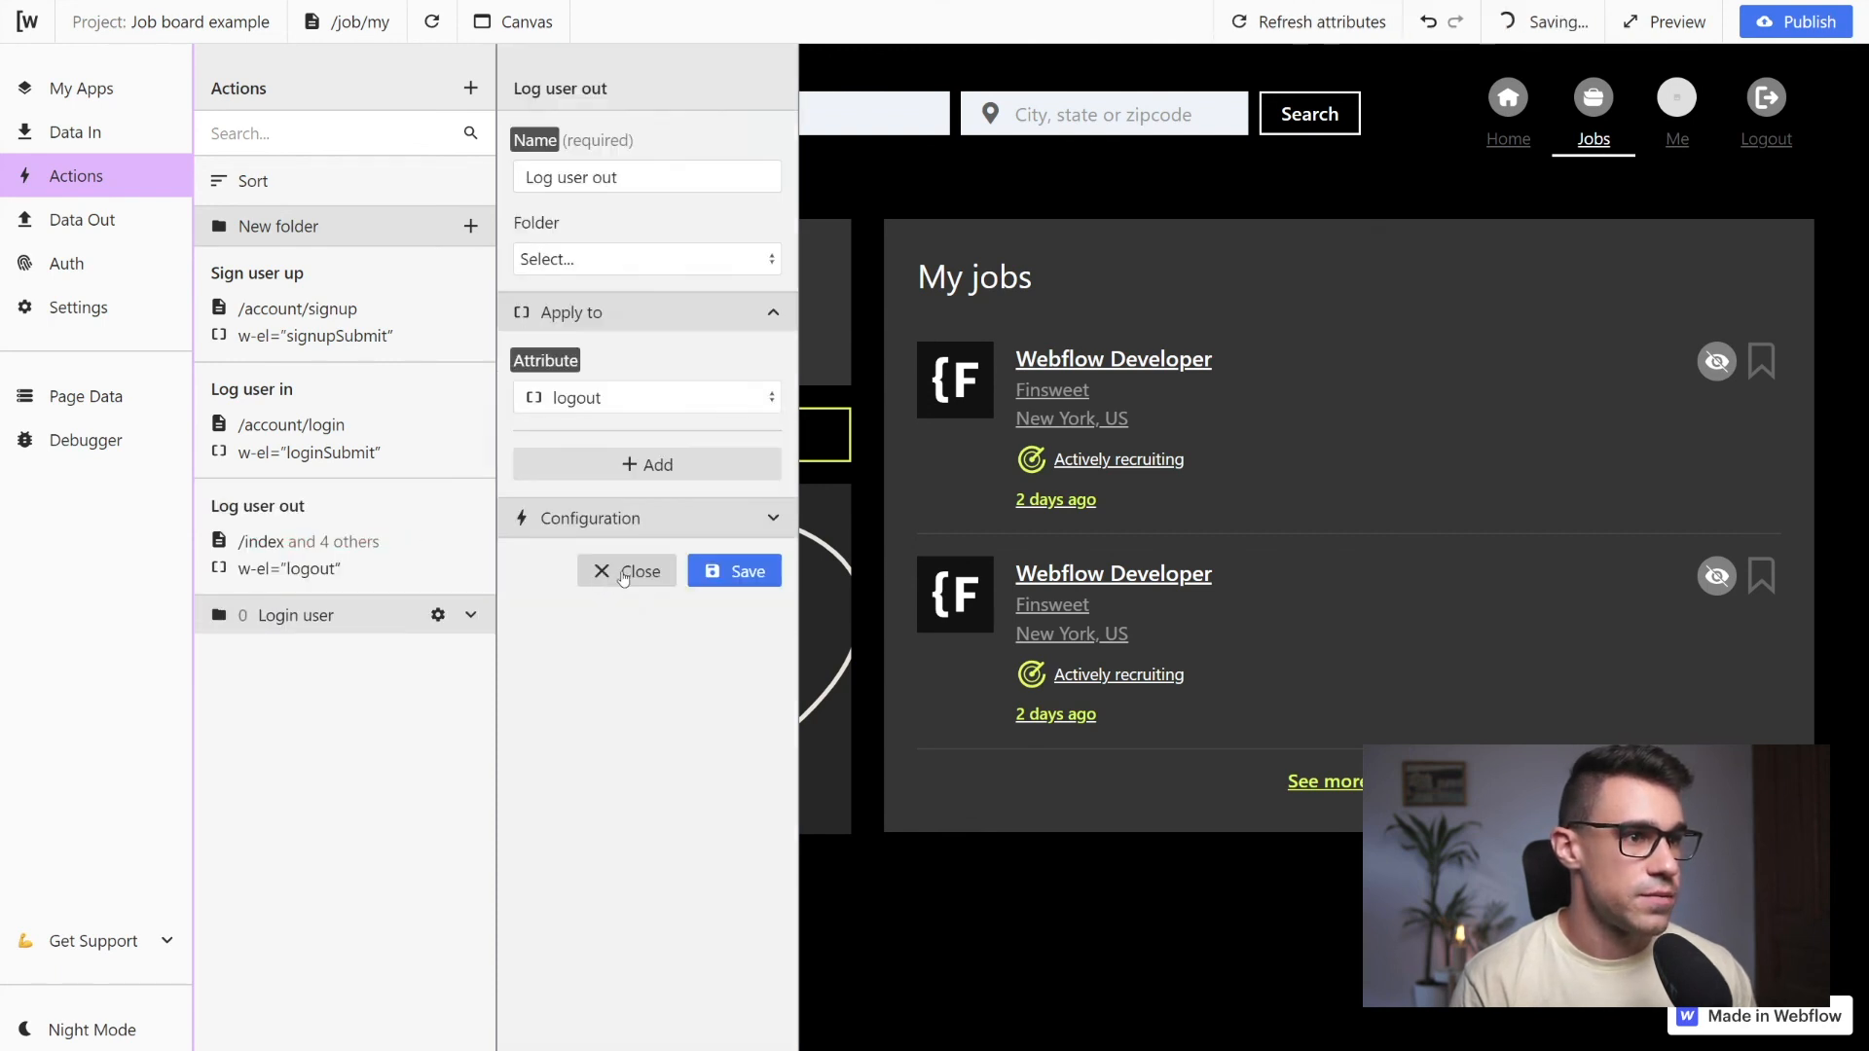
Configure the Log user out action to perform the Logout user request on click, and save it
click(655, 570)
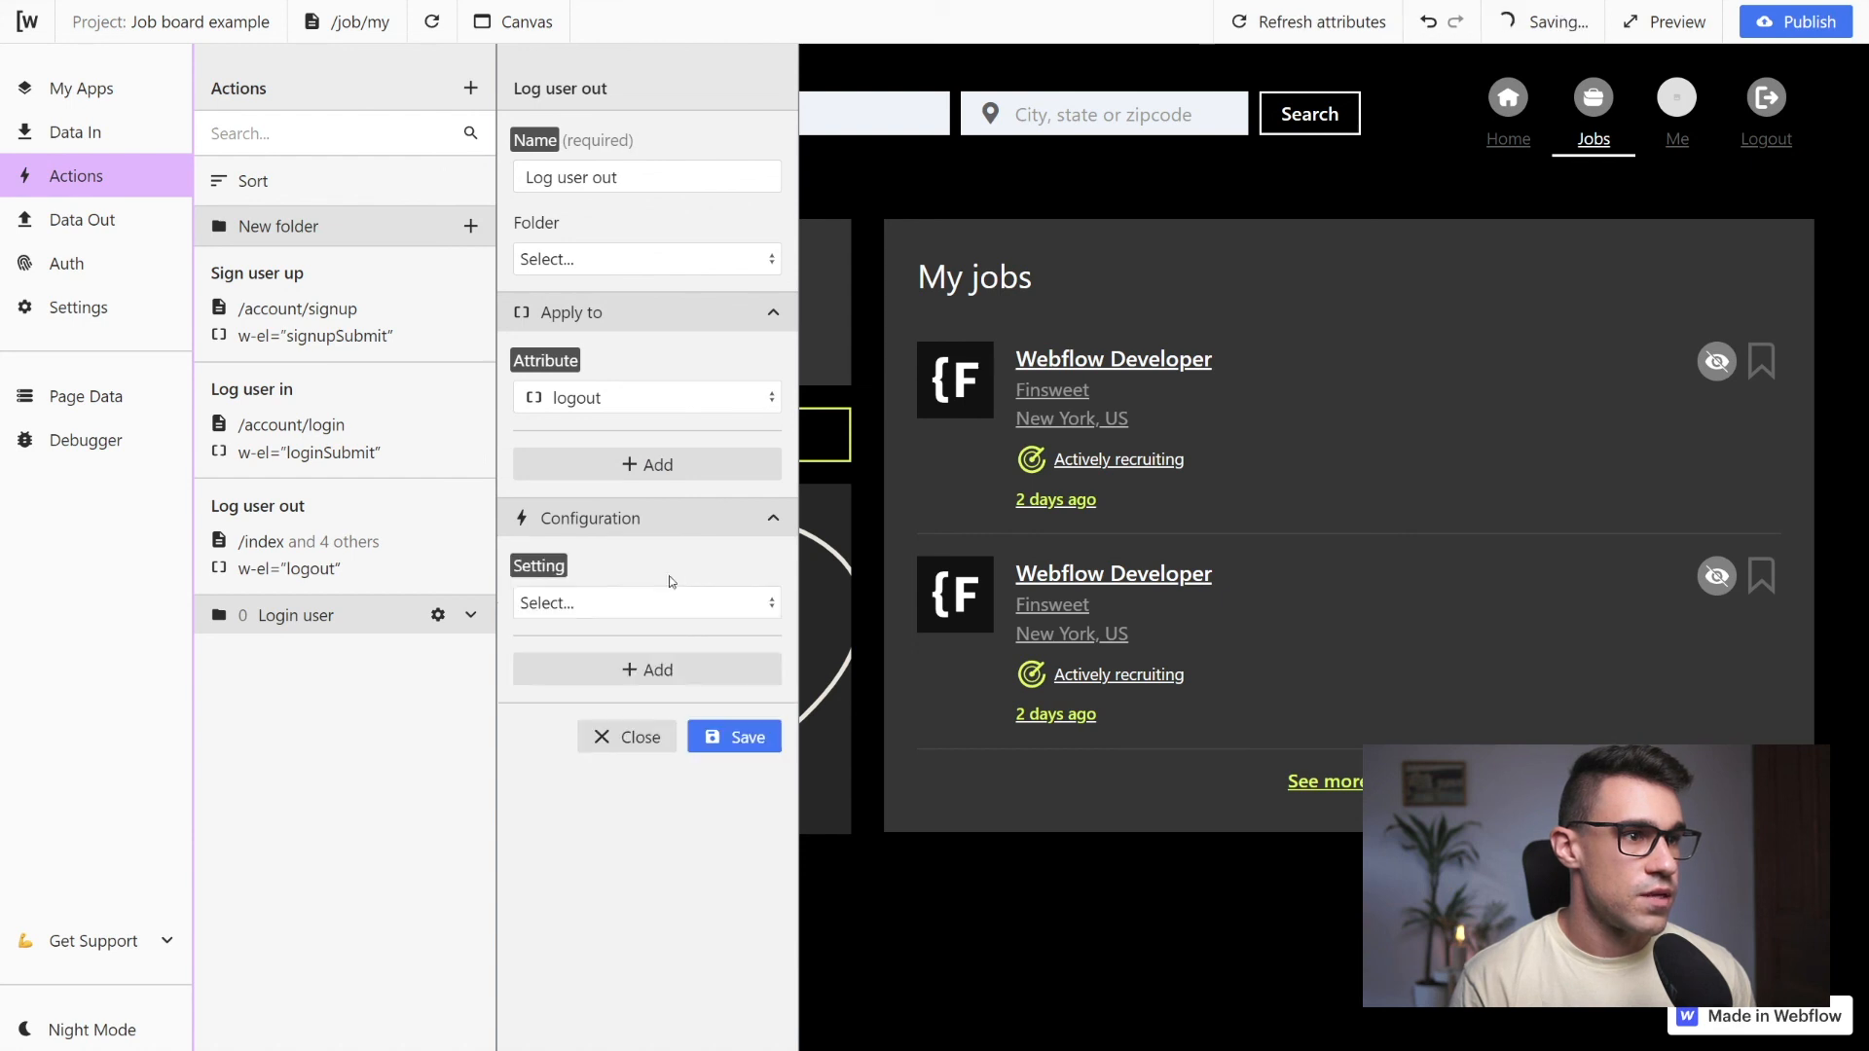
click(648, 601)
click(651, 640)
click(632, 685)
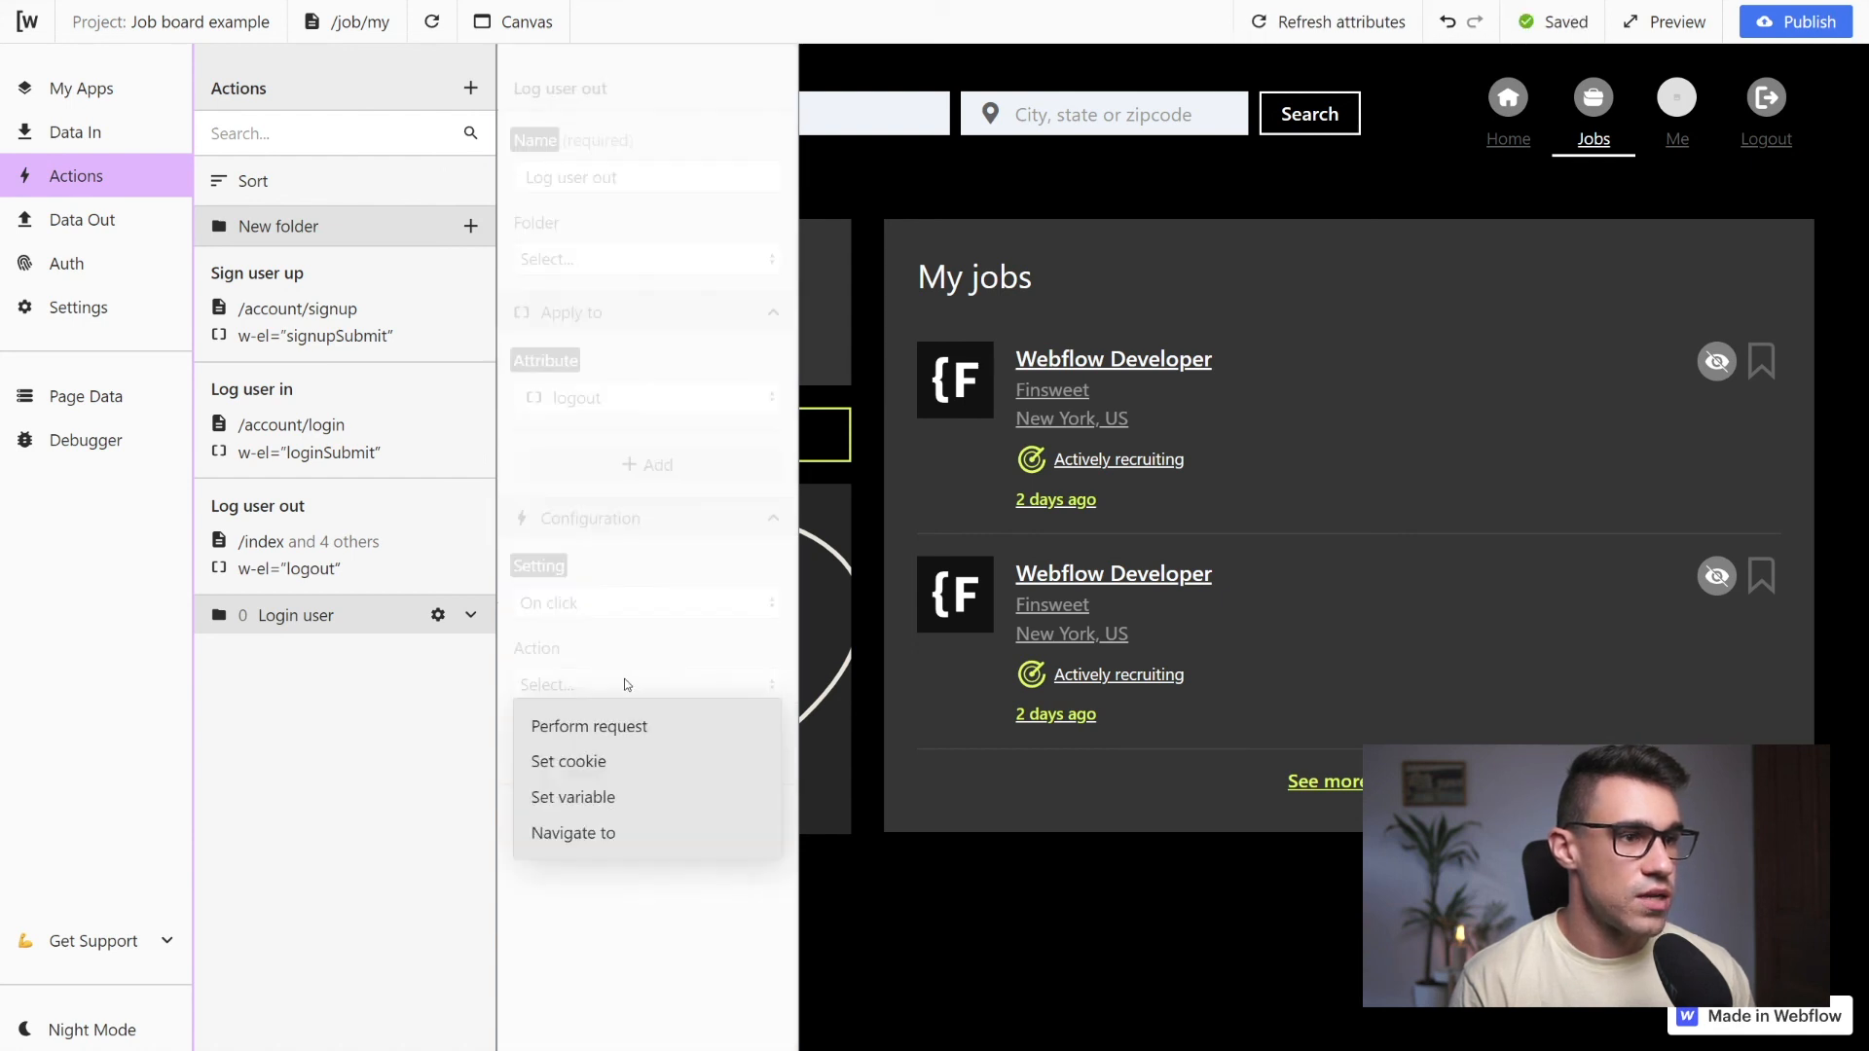
click(628, 729)
click(570, 813)
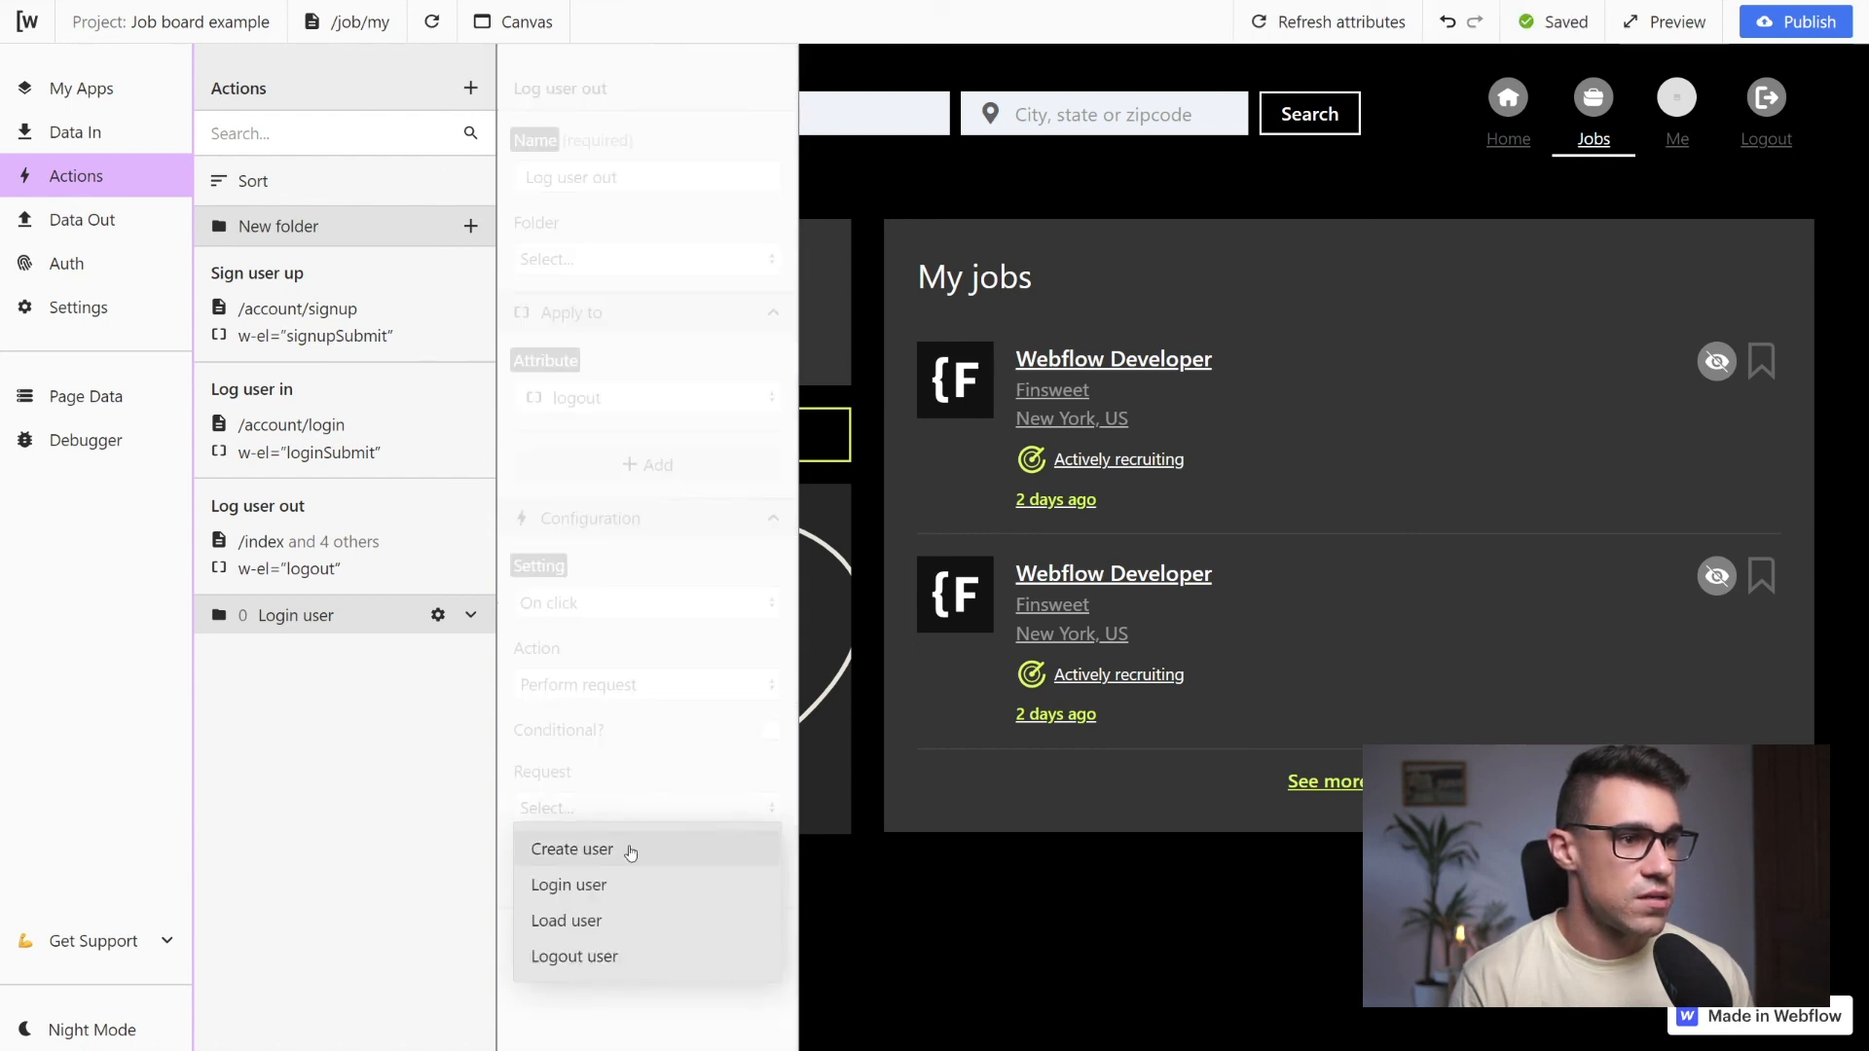
click(588, 955)
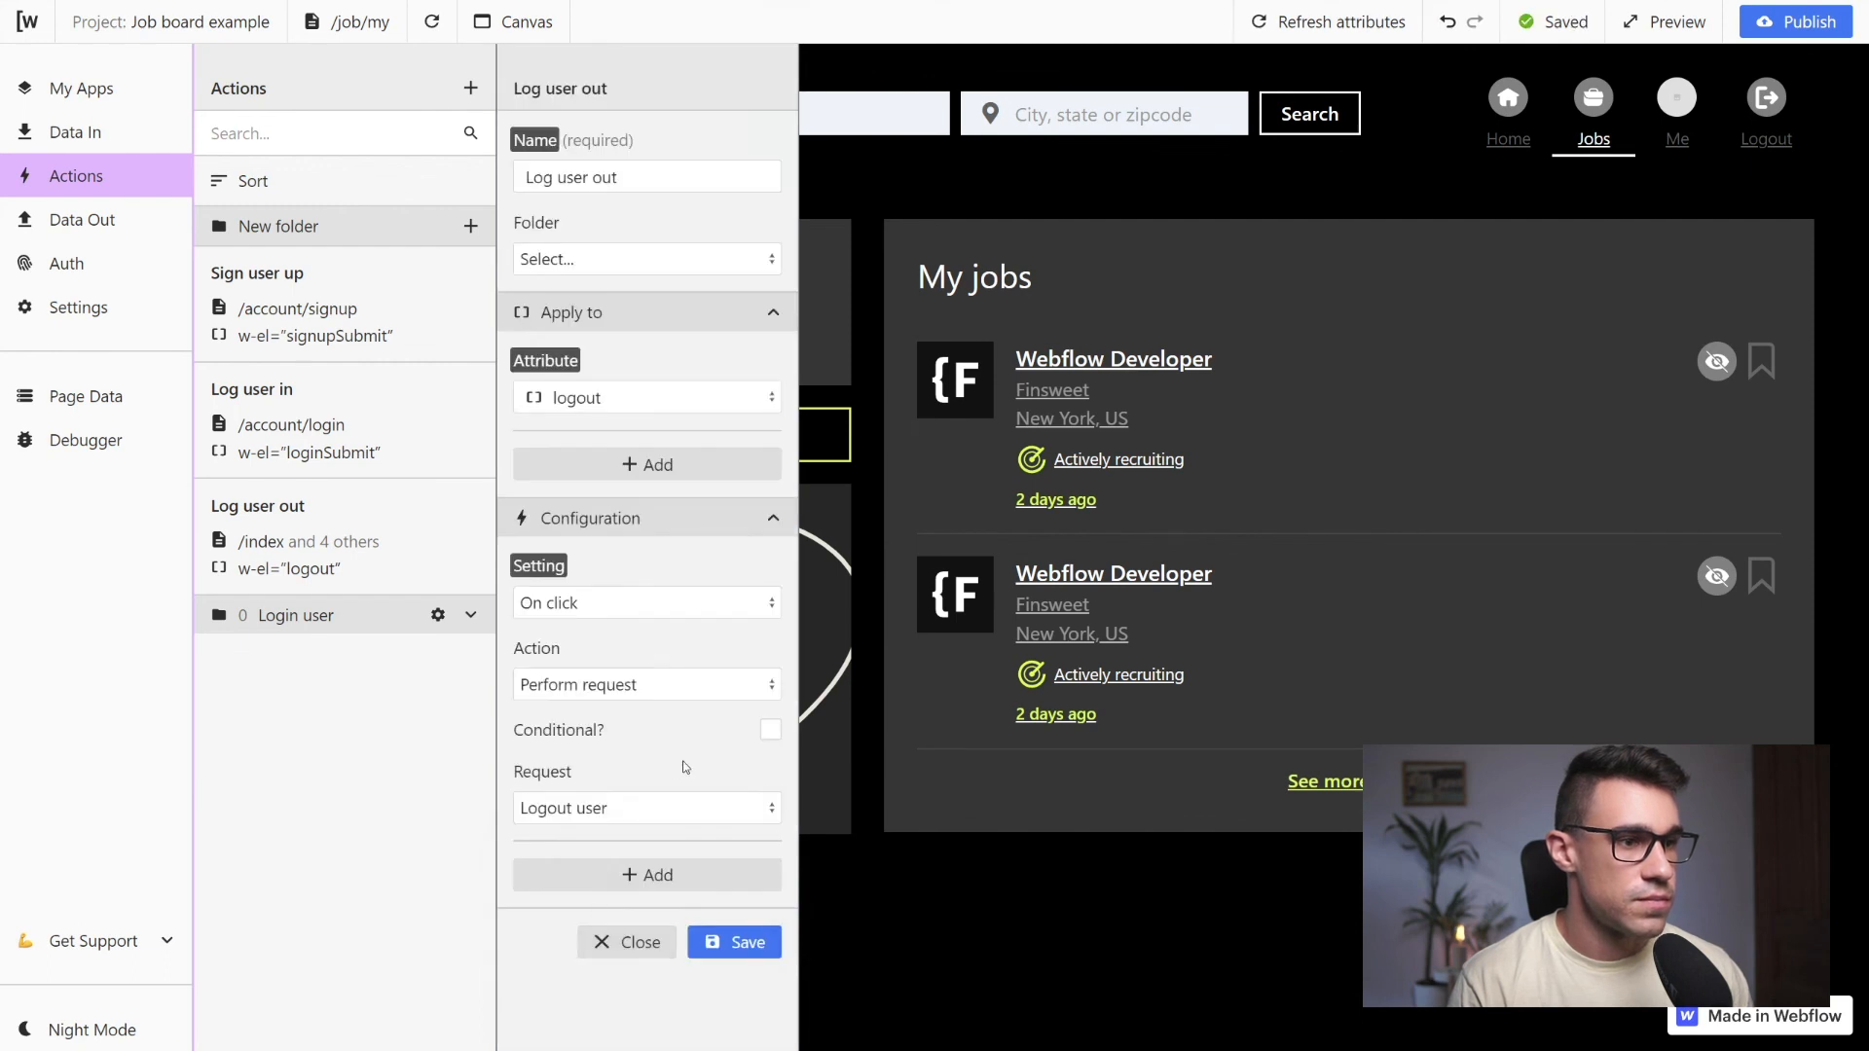
click(745, 950)
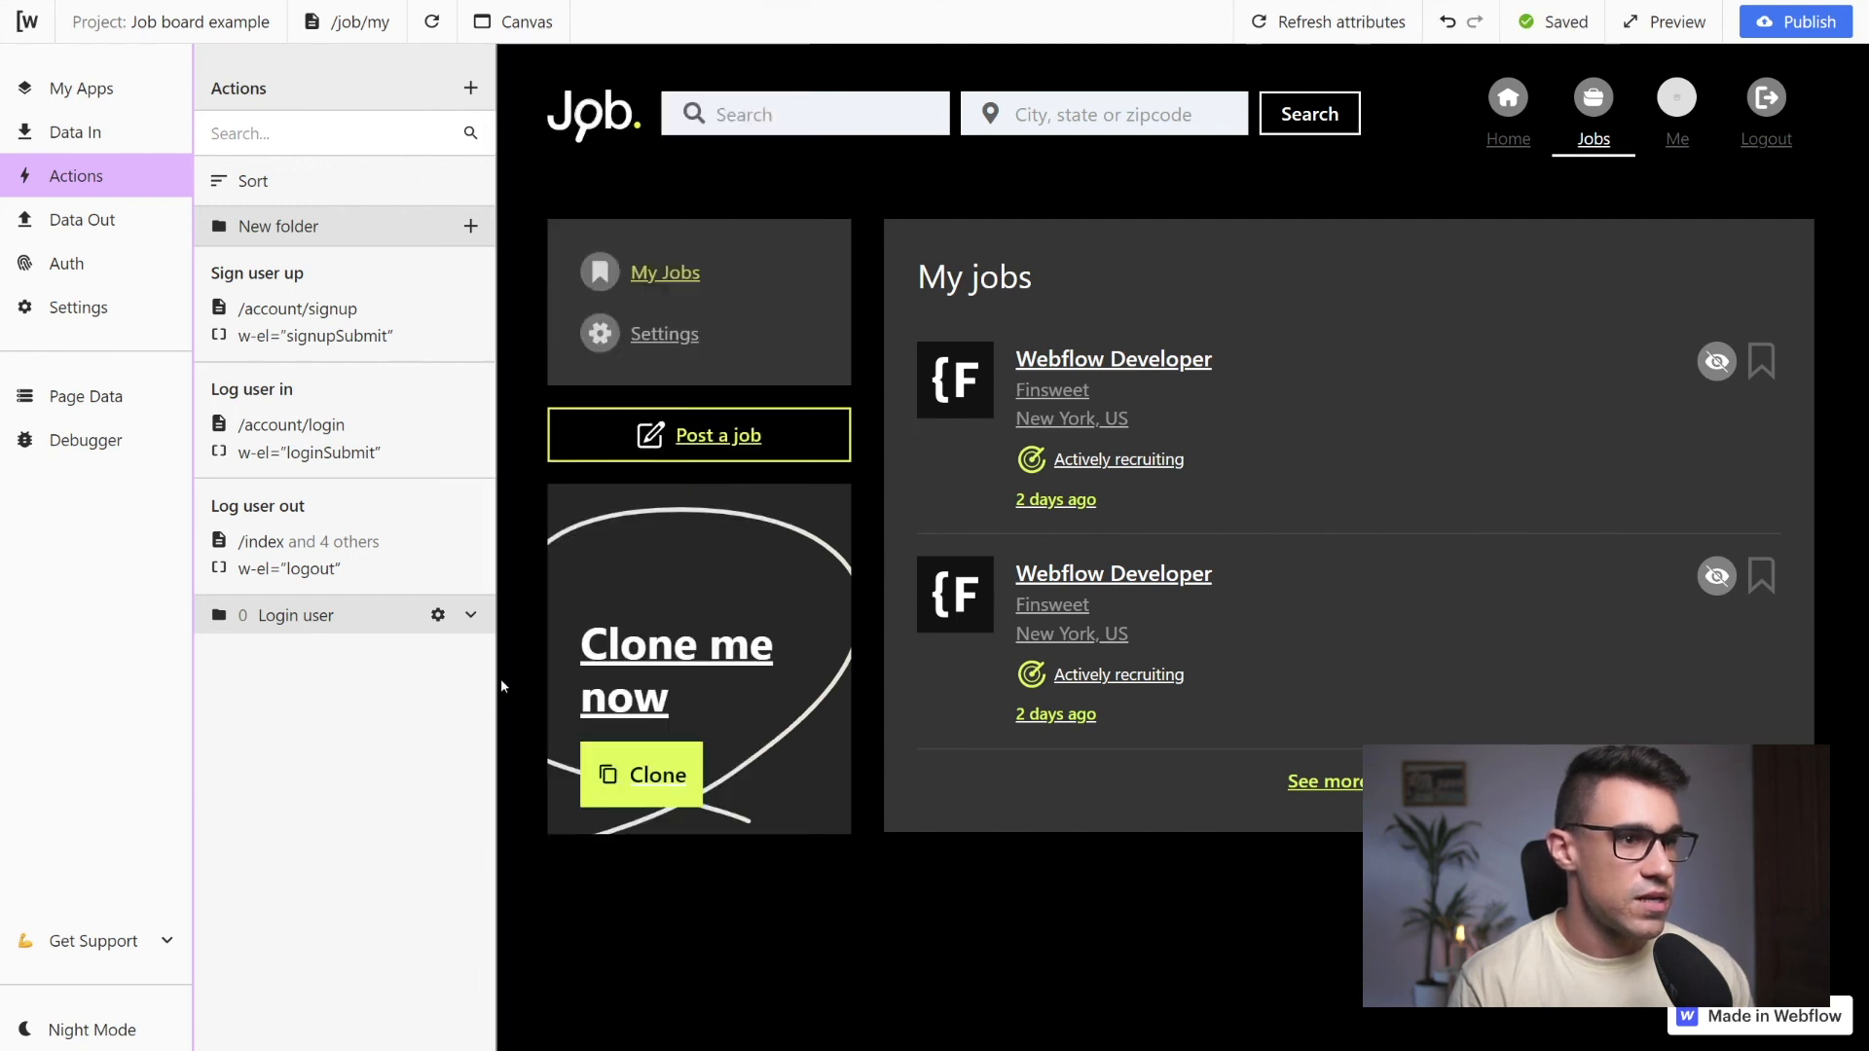
Reload the page and test logging out with the site's Logout link
click(434, 25)
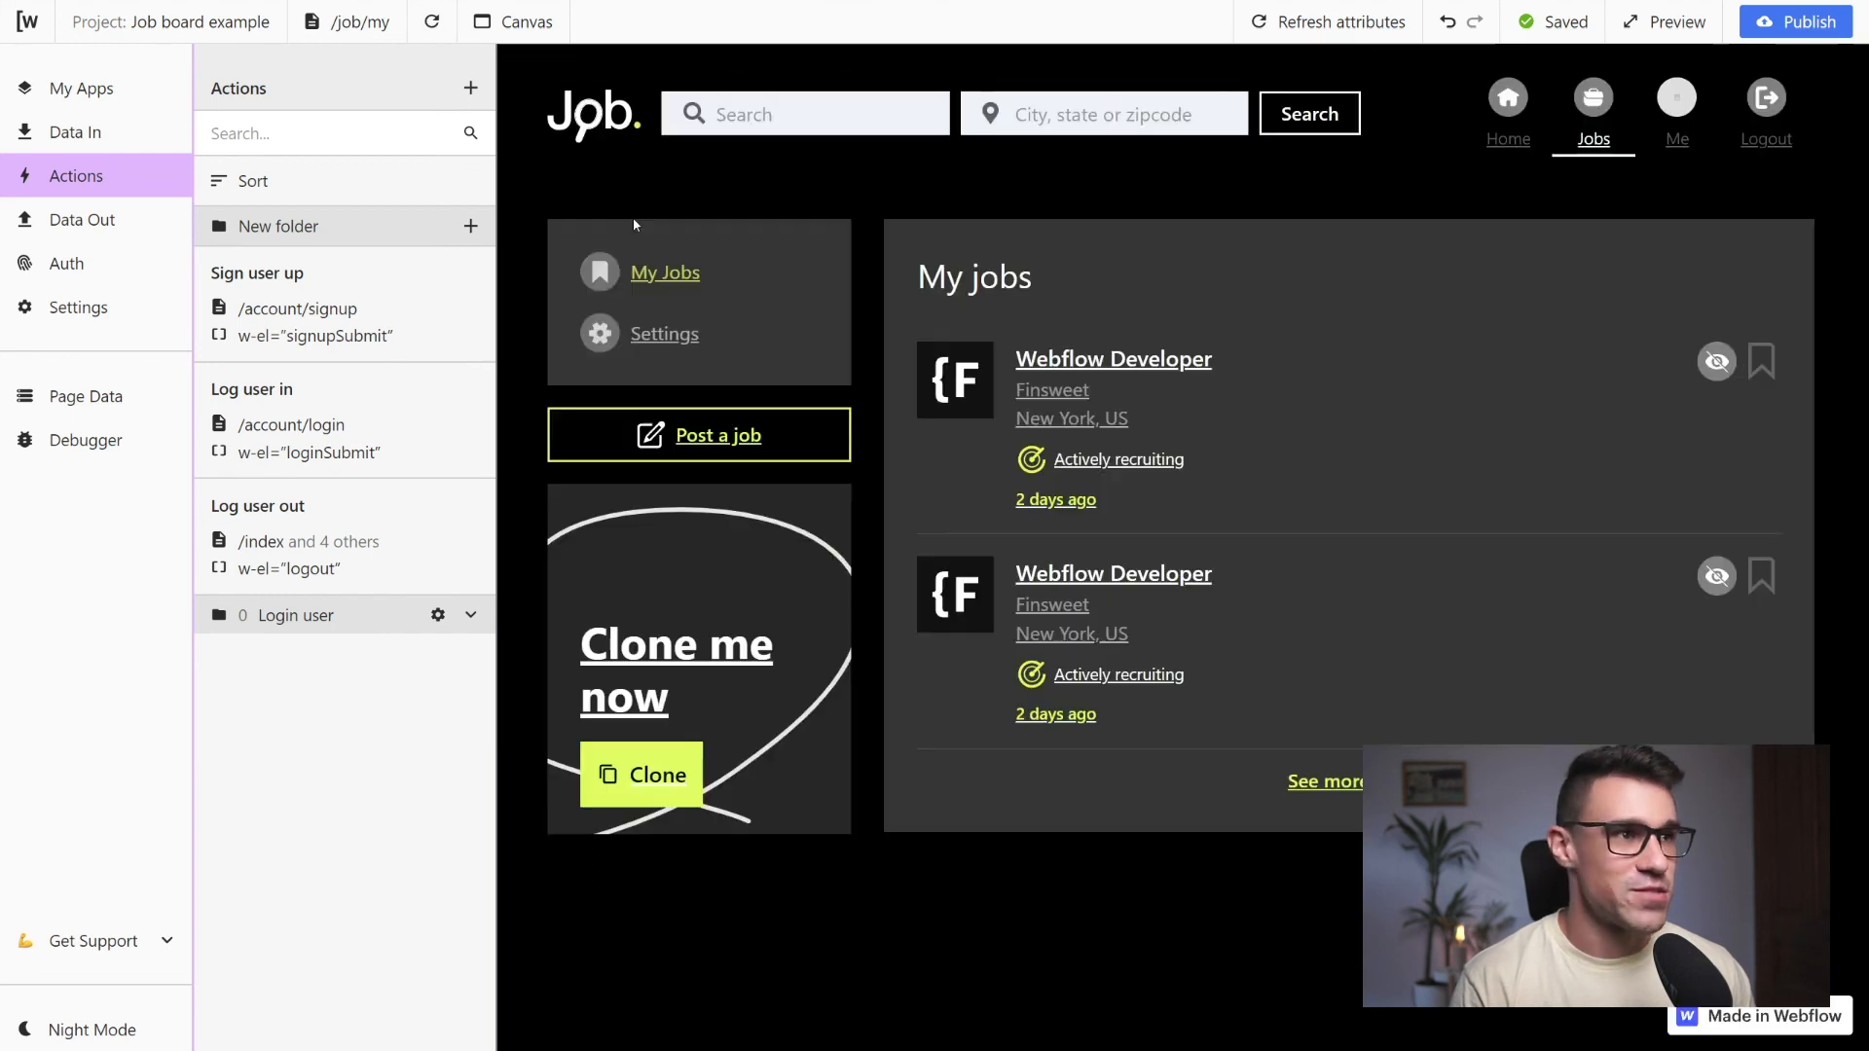
click(1771, 141)
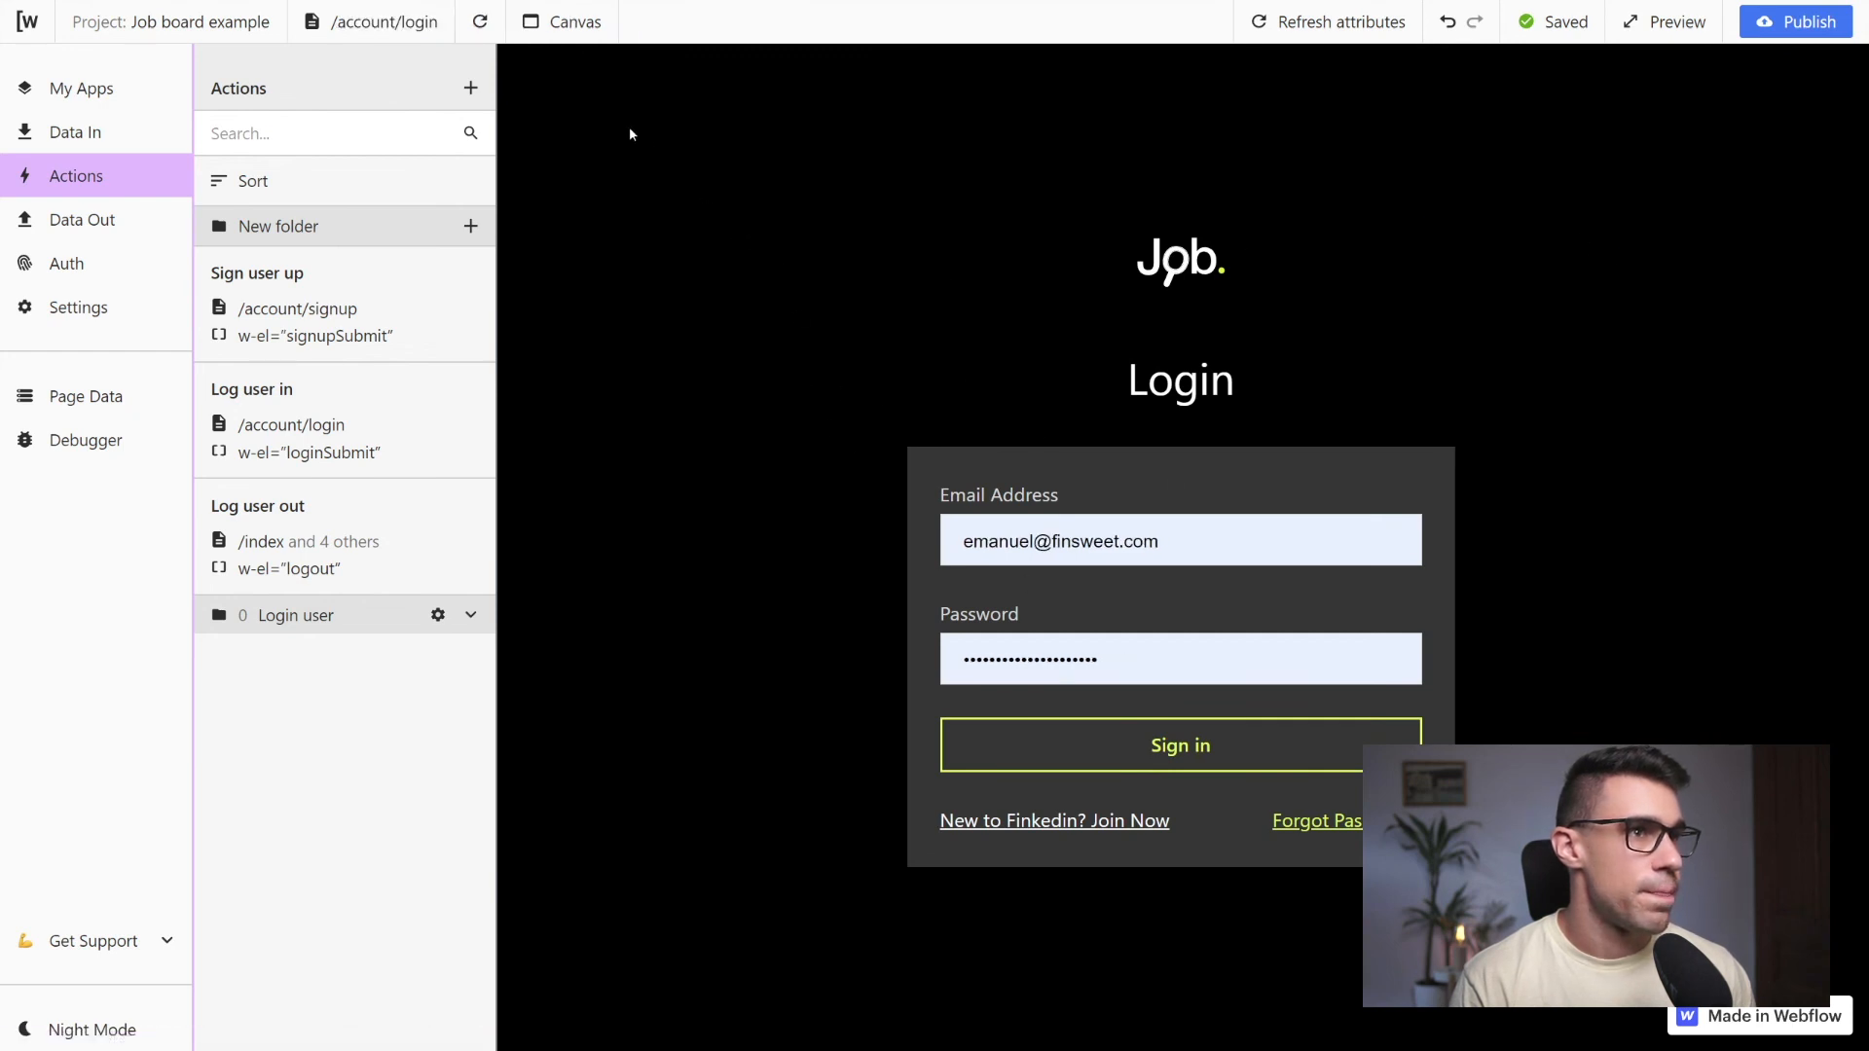
Open the job details page from the page list to test the access control after logging out
click(340, 29)
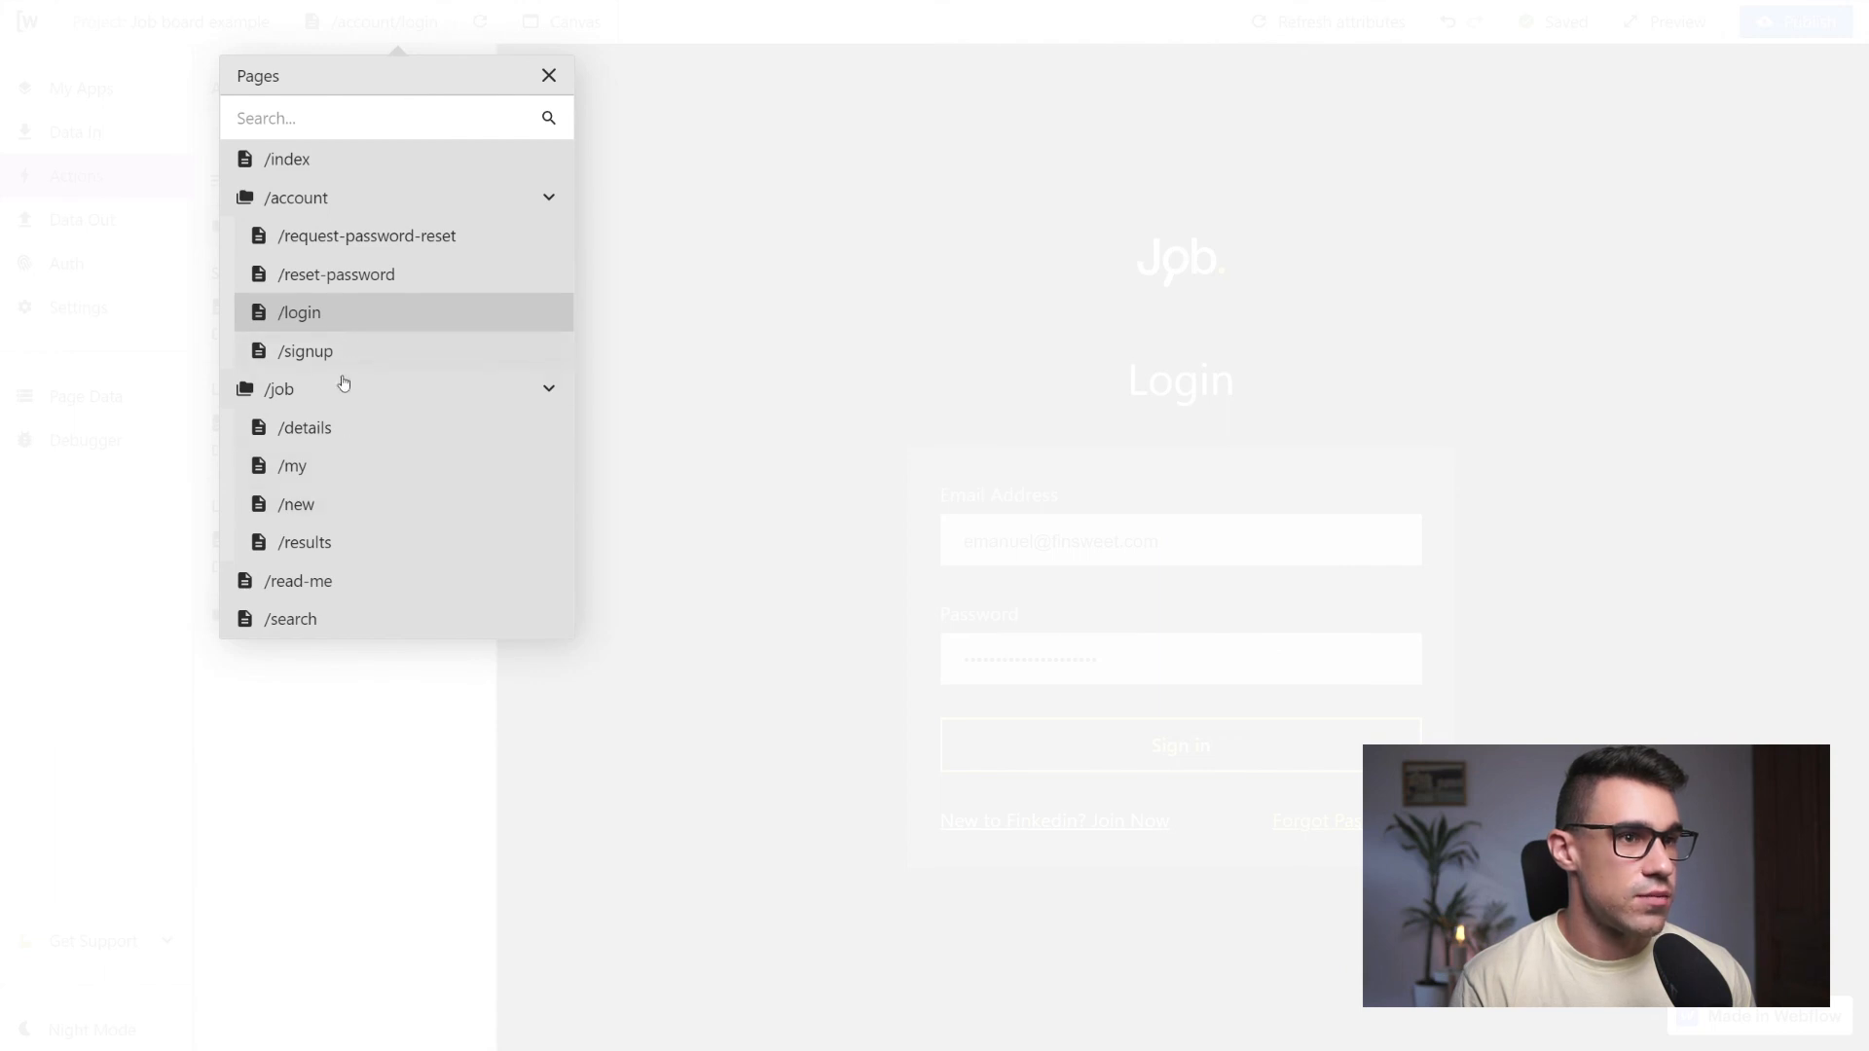
click(327, 440)
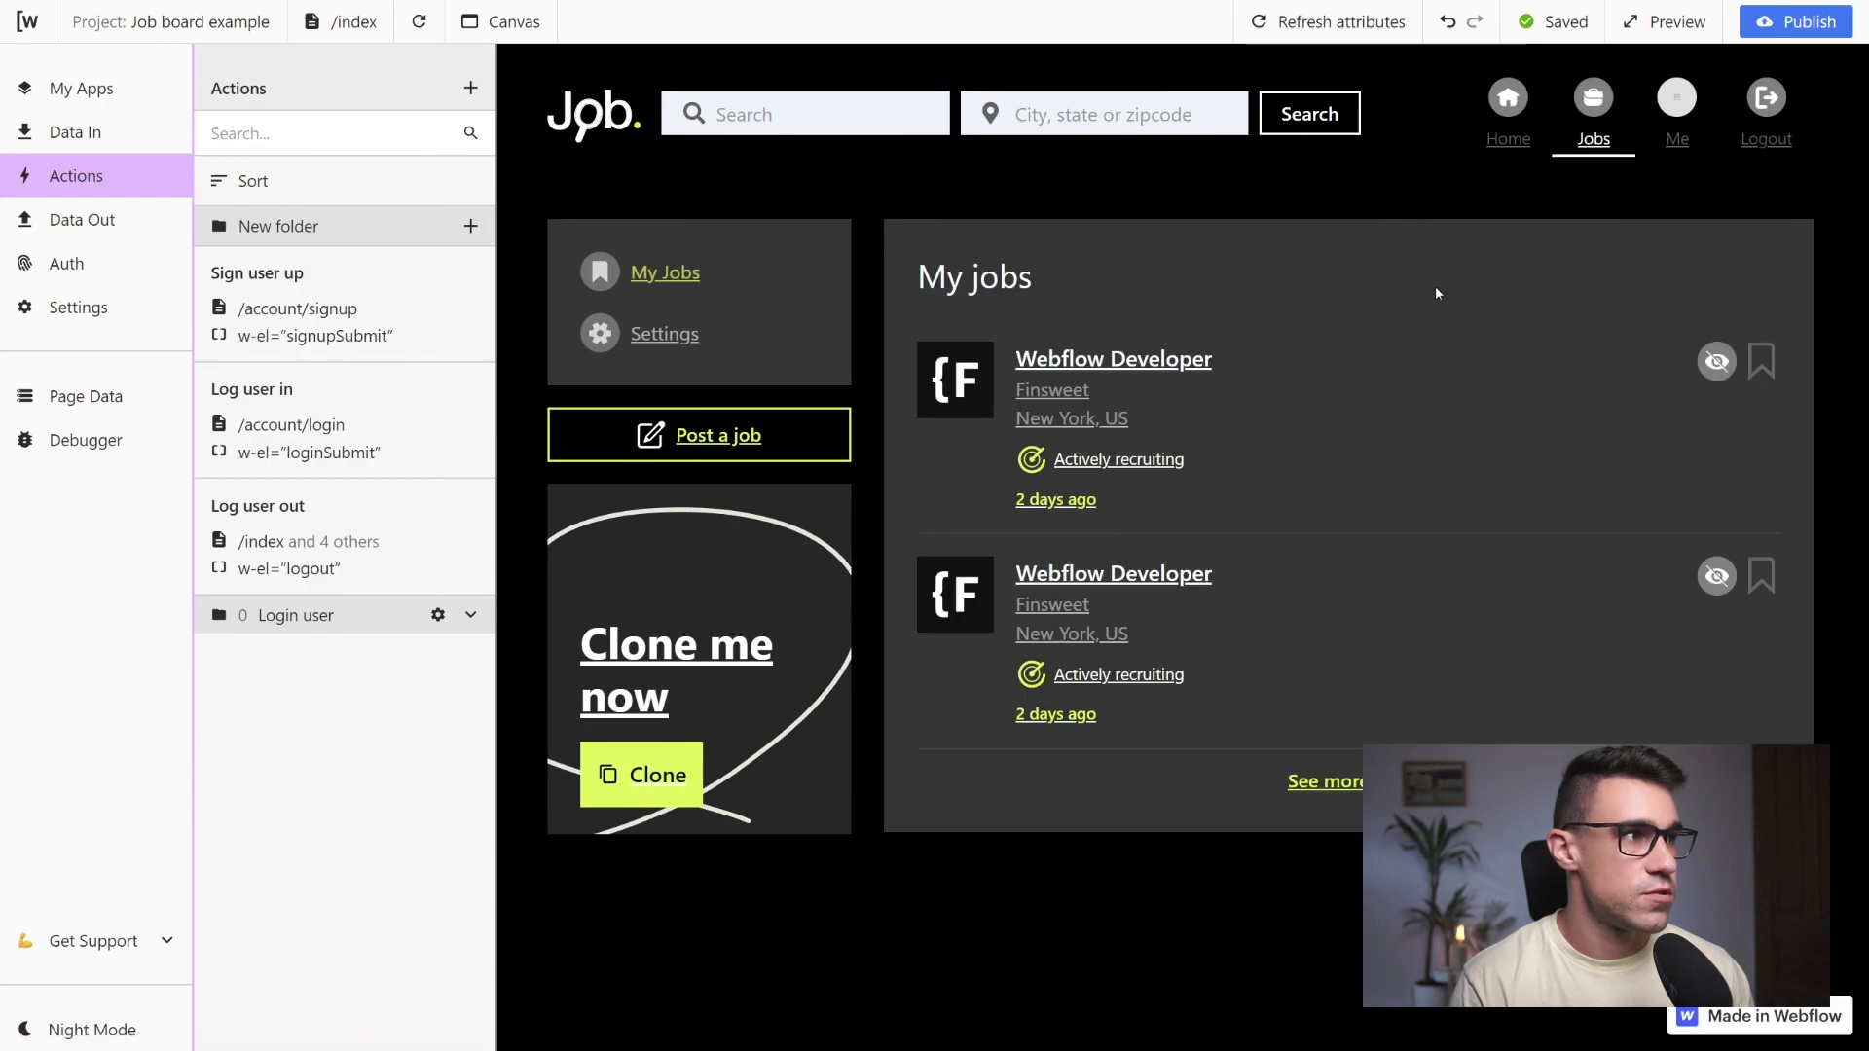
click(1662, 139)
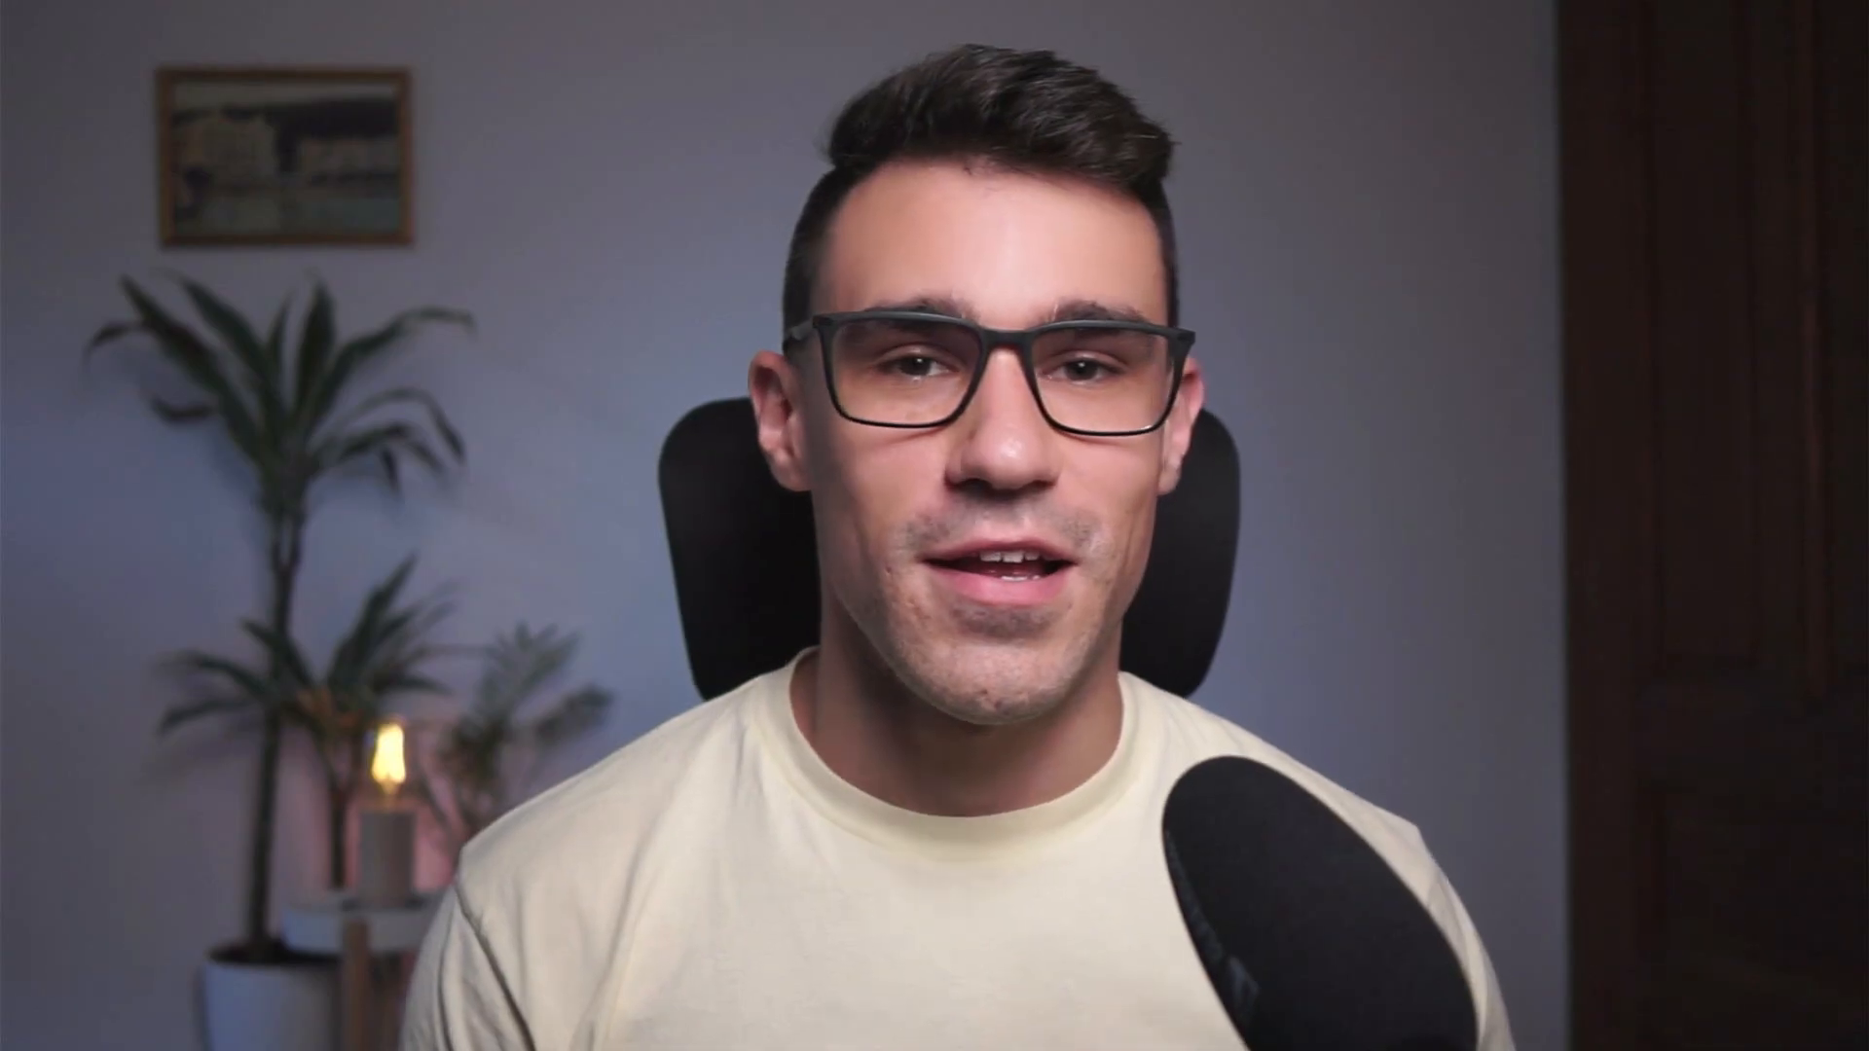